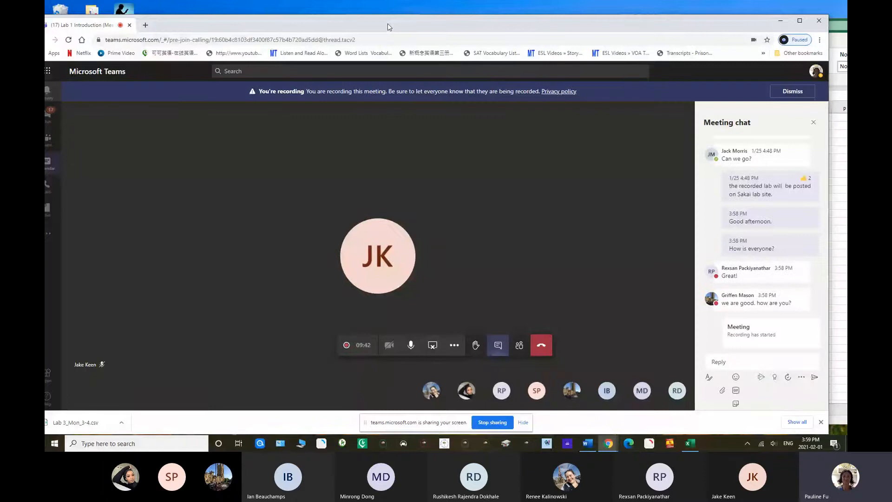
Arrange the Teams browser, the Word lab document and a narrowed Excel Lab 3 -M4-5 workbook so that all three windows stay partly visible
{"action": "left_click_drag", "start_coordinate": [387, 24], "coordinate": [420, 25]}
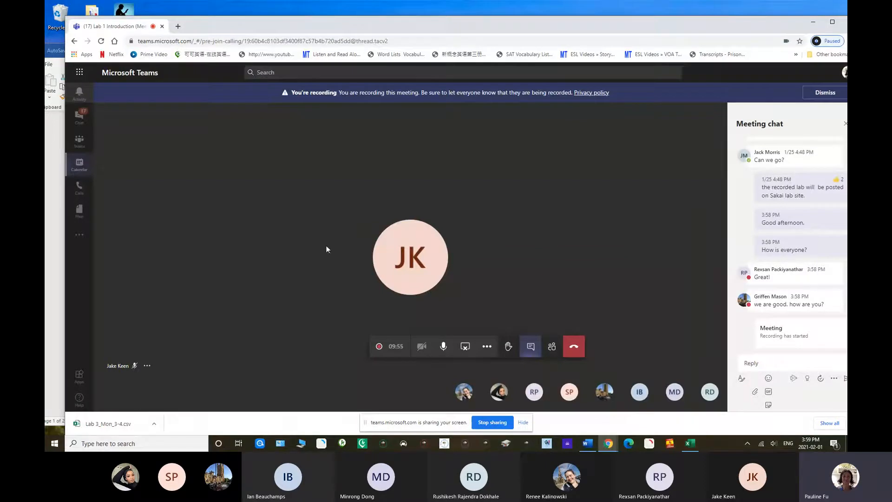
{"action": "left_click", "coordinate": [58, 221]}
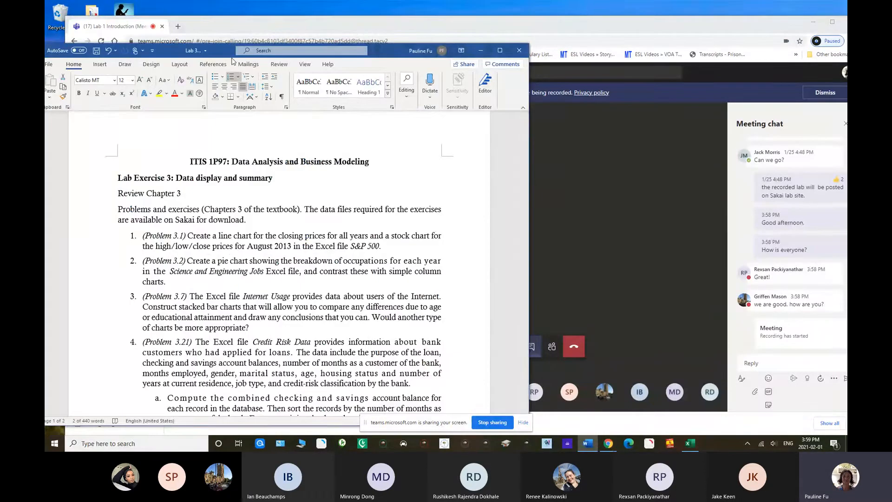
{"action": "left_click", "coordinate": [689, 444]}
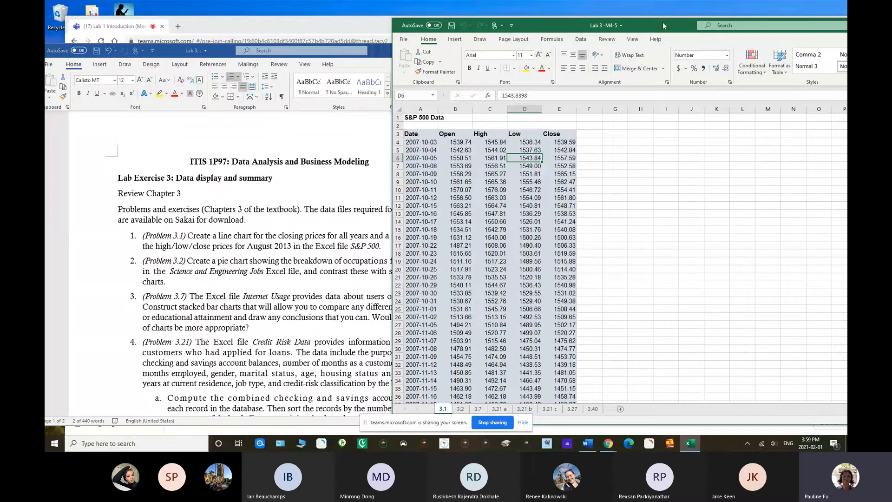
{"action": "left_click_drag", "start_coordinate": [381, 56], "coordinate": [329, 11]}
{"action": "left_click_drag", "start_coordinate": [563, 32], "coordinate": [262, 43]}
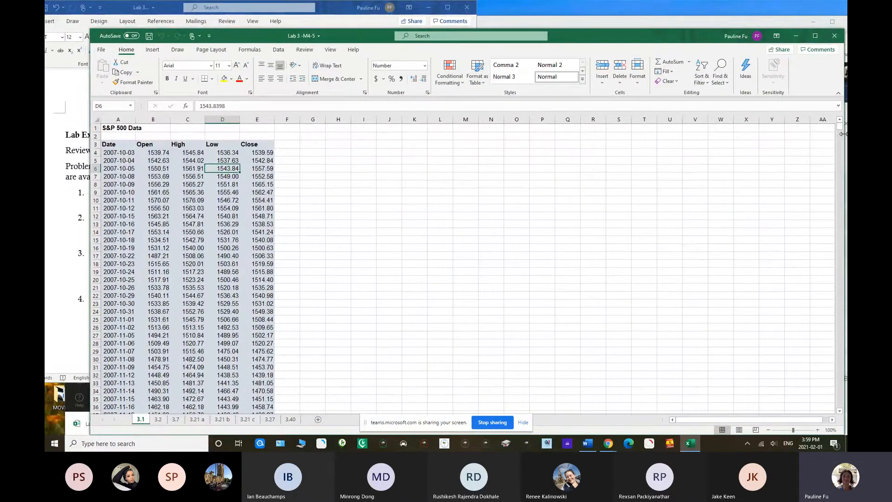
{"action": "left_click_drag", "start_coordinate": [844, 134], "coordinate": [589, 133]}
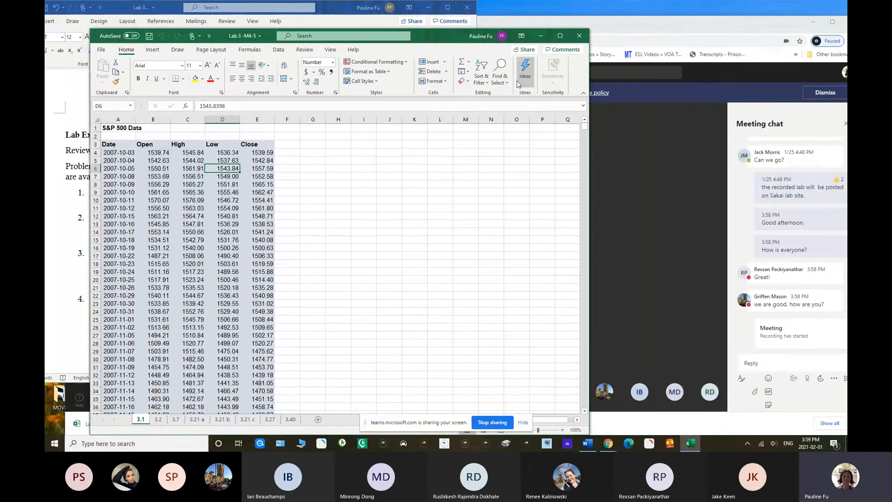
{"action": "left_click_drag", "start_coordinate": [444, 41], "coordinate": [575, 32]}
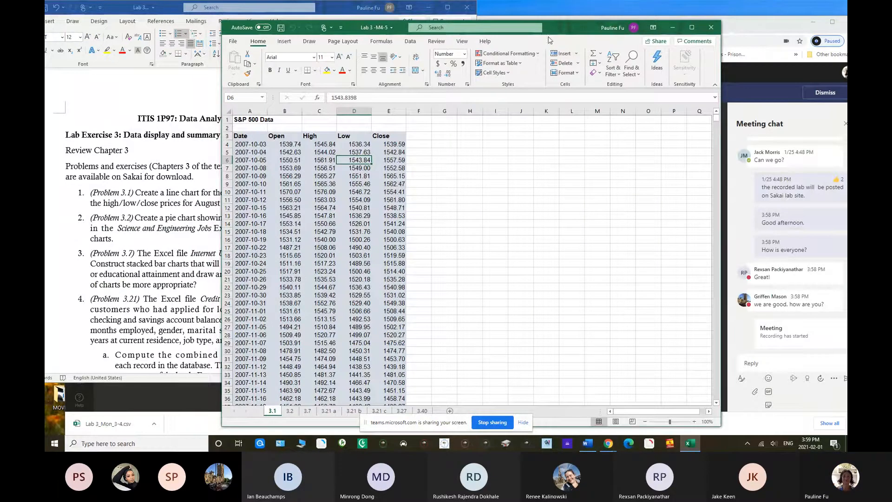
Switch to Teams and send the message "any questions?" in the meeting chat
{"action": "left_click", "coordinate": [767, 365]}
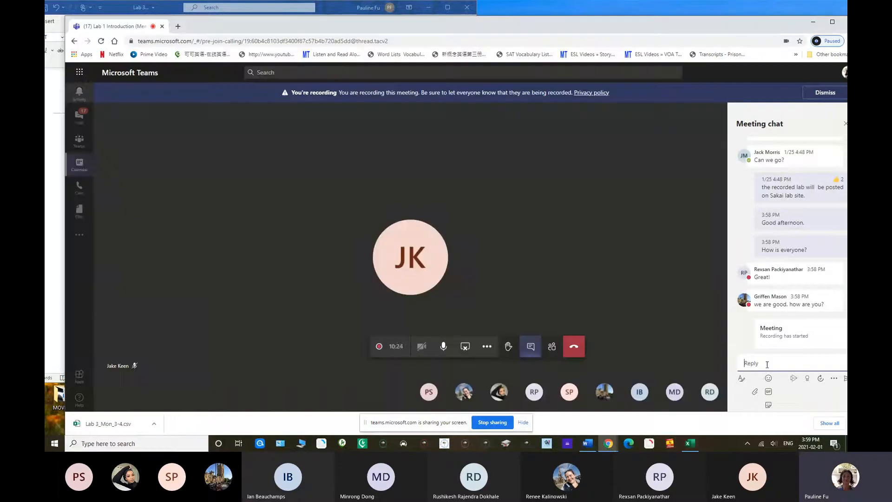
{"action": "type", "text": "any "}
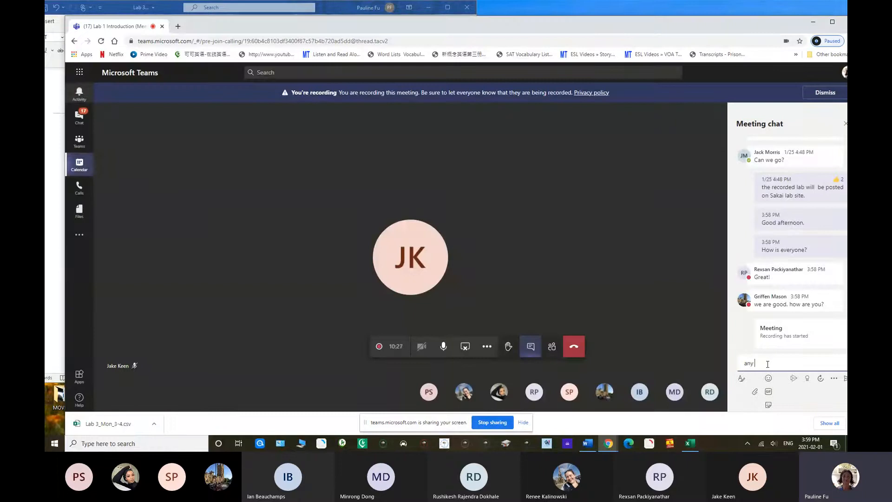
{"action": "type", "text": "questions?"}
{"action": "key", "text": "Return"}
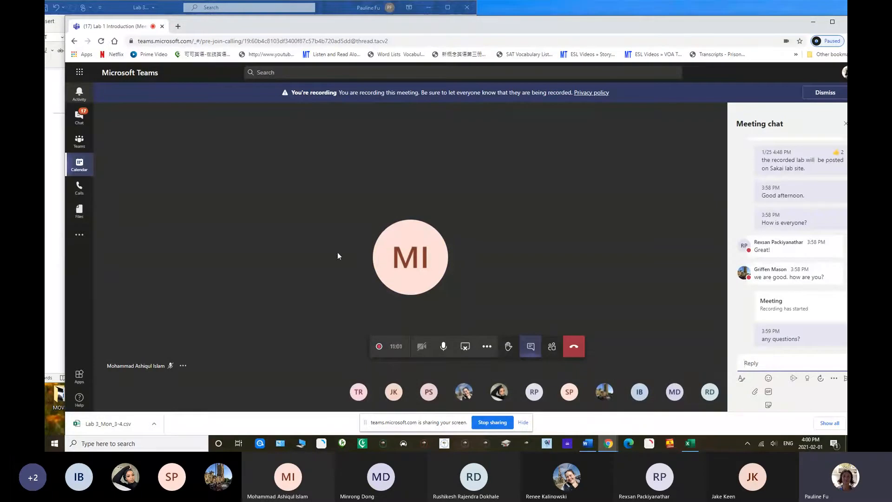
Read Problem 3.1 in the Word lab document and bring the Lab 3 -M4-5 workbook in Excel back in front, beside the exercise list
{"action": "left_click", "coordinate": [59, 137]}
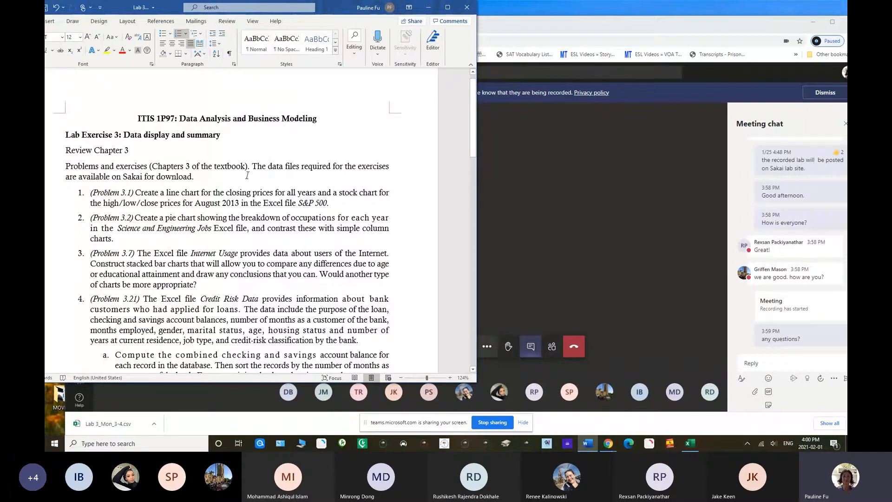
{"action": "mouse_move", "coordinate": [473, 141]}
{"action": "left_mouse_down"}
{"action": "mouse_move", "coordinate": [484, 244]}
{"action": "mouse_move", "coordinate": [476, 141]}
{"action": "left_mouse_up"}
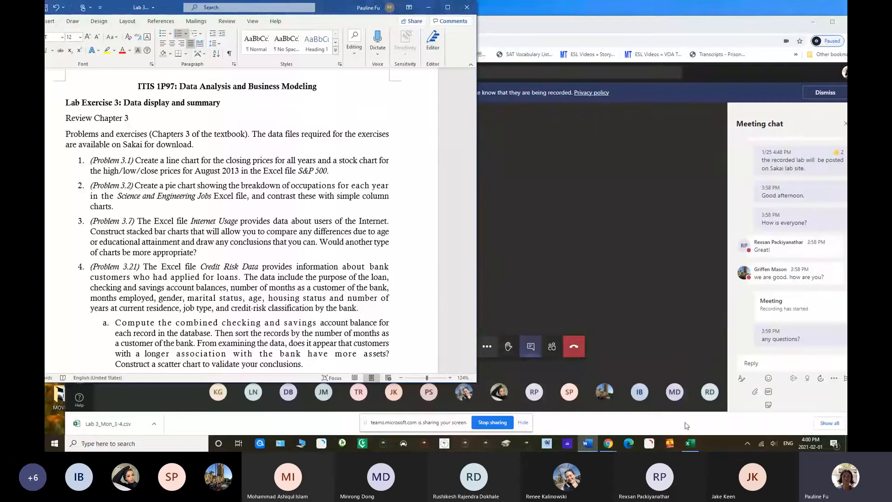
{"action": "left_click", "coordinate": [690, 443]}
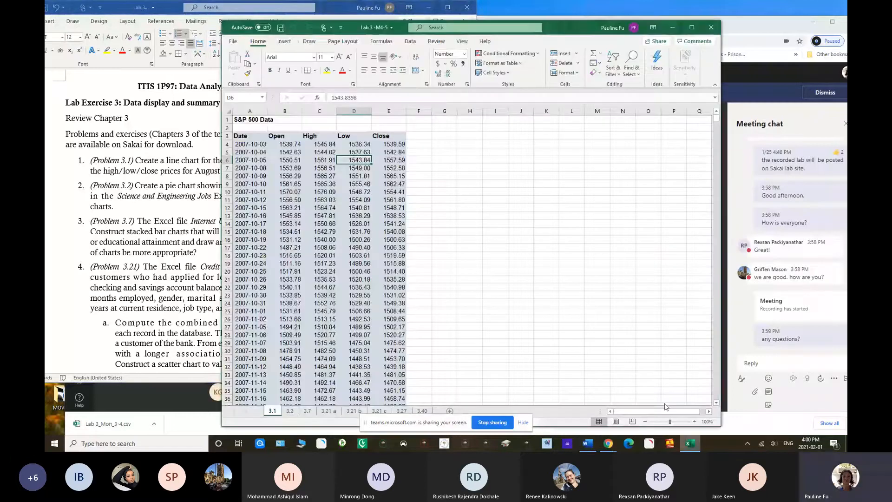
{"action": "left_click_drag", "start_coordinate": [562, 33], "coordinate": [455, 192]}
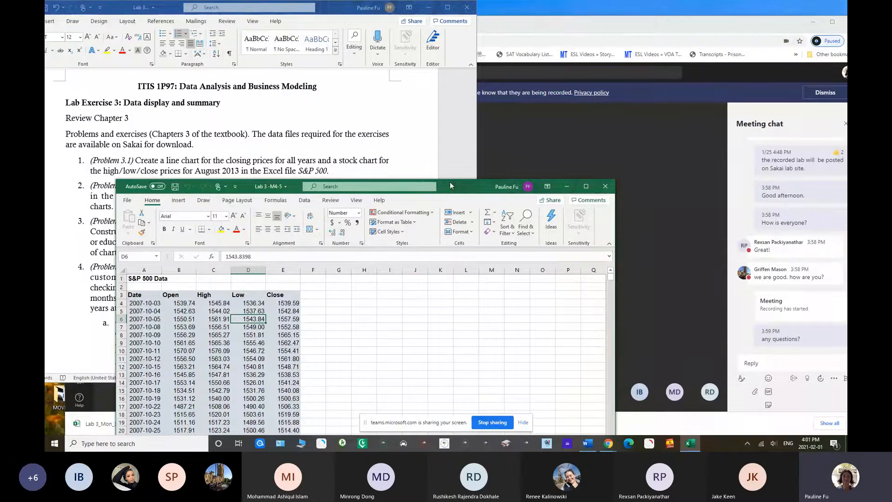
{"action": "left_click_drag", "start_coordinate": [450, 186], "coordinate": [485, 21]}
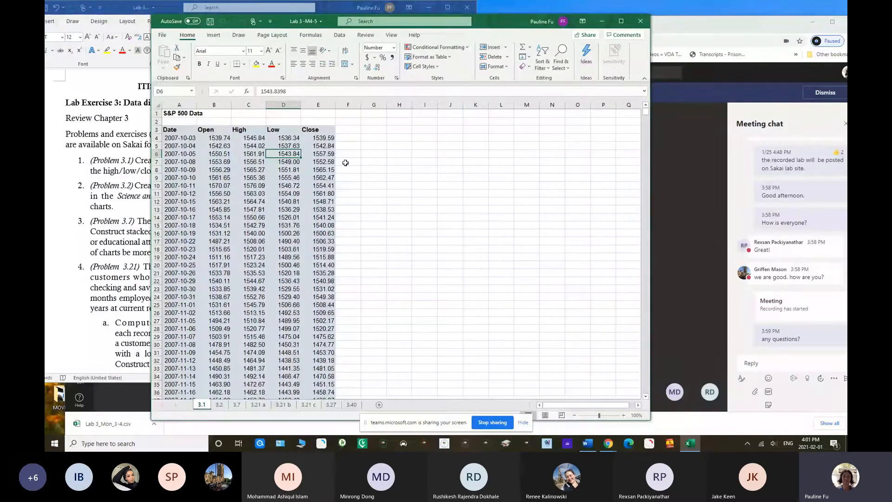
{"action": "mouse_move", "coordinate": [490, 22]}
{"action": "left_mouse_down"}
{"action": "mouse_move", "coordinate": [503, 114]}
{"action": "mouse_move", "coordinate": [495, 14]}
{"action": "left_mouse_up"}
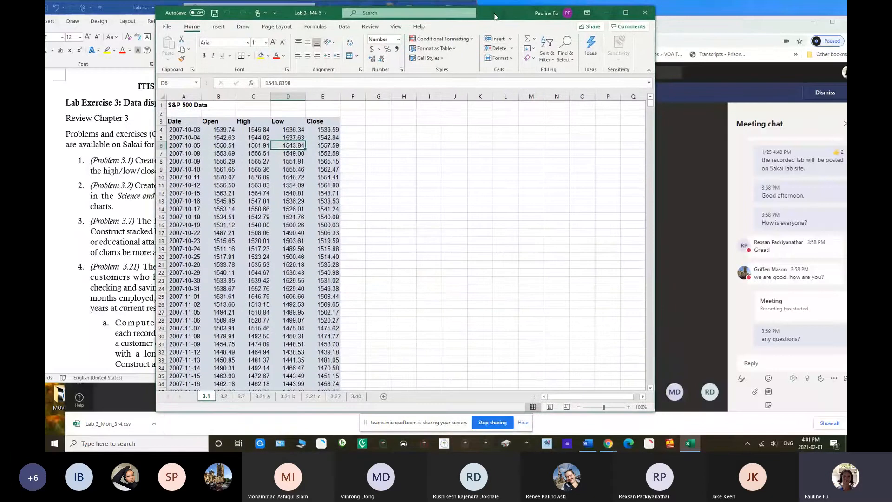
Insert the recommended line chart for the Close prices in E3:E1493 and place it beside the data columns
{"action": "left_click", "coordinate": [324, 122]}
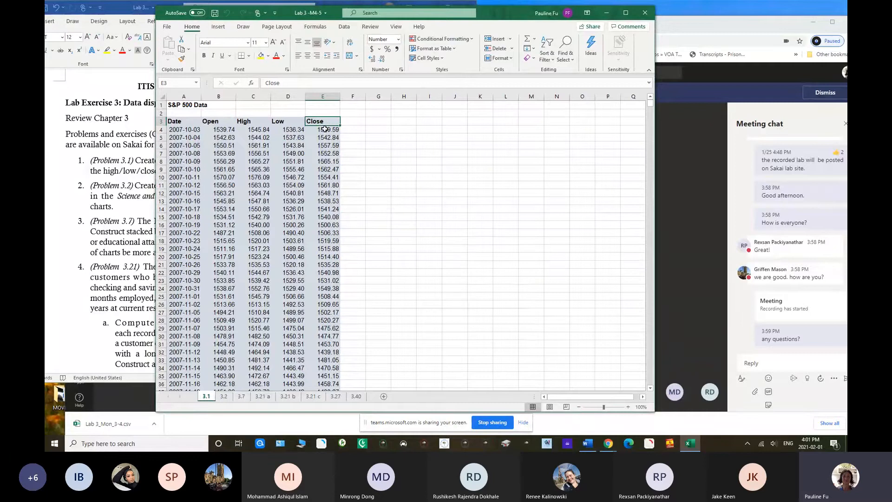
{"action": "left_click_drag", "start_coordinate": [324, 123], "coordinate": [336, 366]}
{"action": "left_click", "coordinate": [219, 27]}
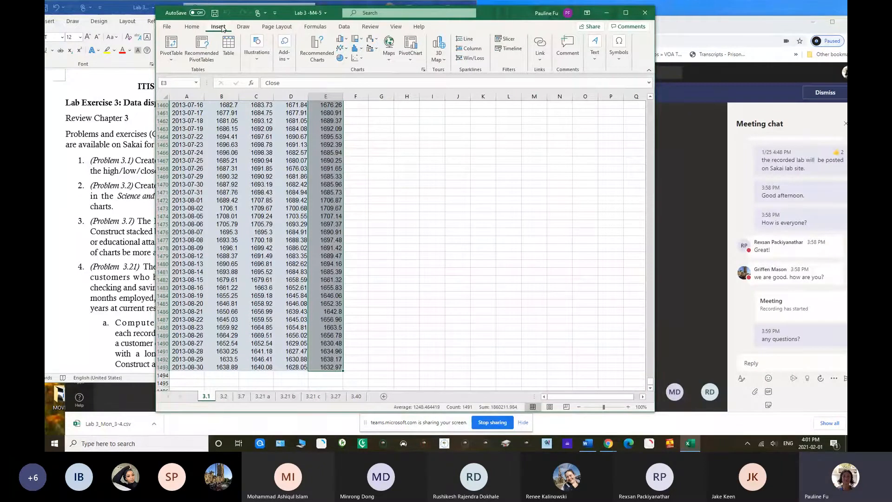
{"action": "left_click", "coordinate": [320, 55]}
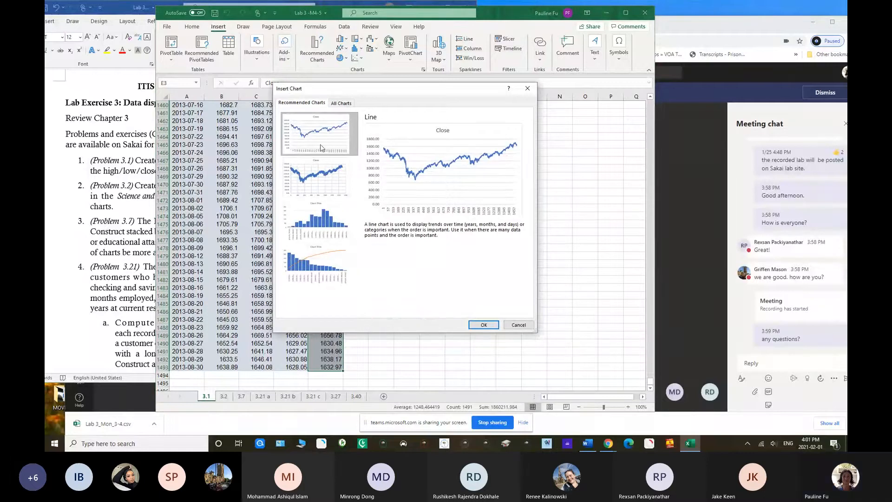
{"action": "left_click", "coordinate": [484, 325]}
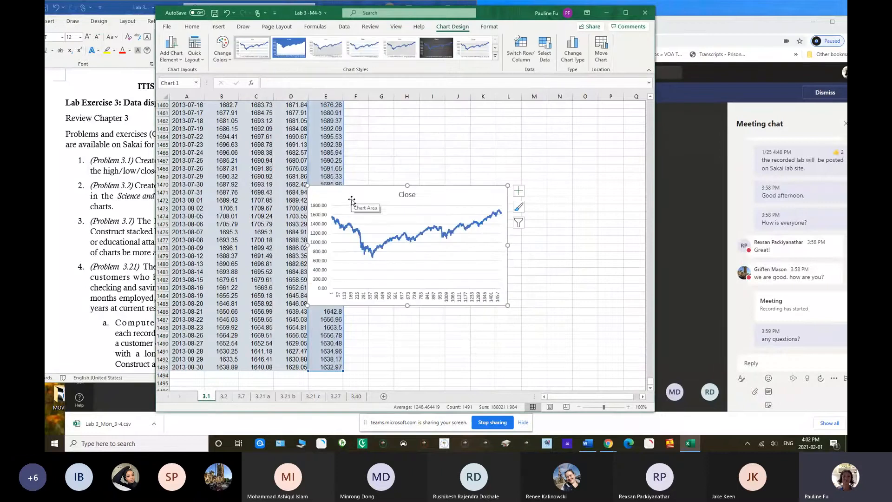
{"action": "left_click_drag", "start_coordinate": [356, 196], "coordinate": [406, 145]}
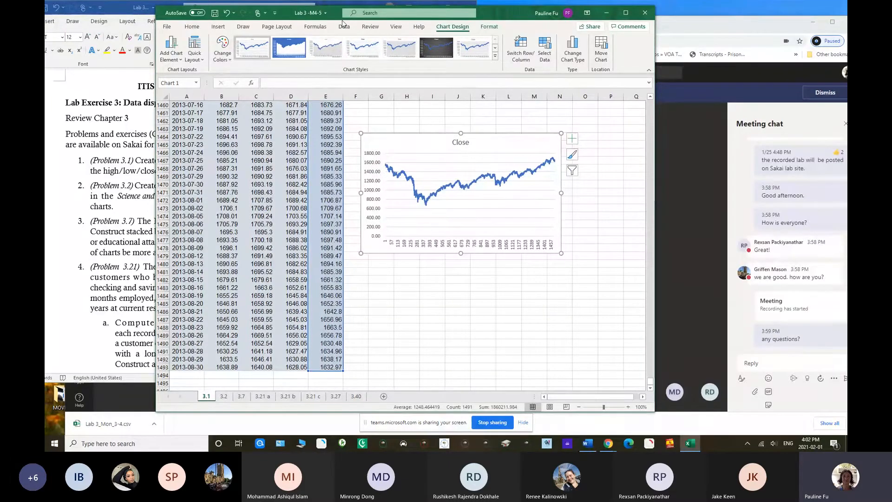
Insert a High-Low-Close stock chart from the August 2013 high, low and close prices in C1472:E1493
{"action": "left_click_drag", "start_coordinate": [336, 14], "coordinate": [254, 191]}
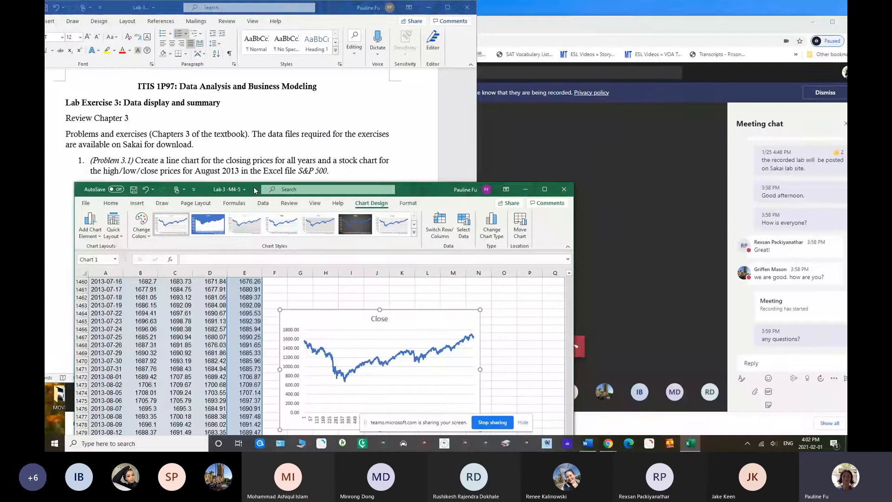
{"action": "left_click_drag", "start_coordinate": [254, 191], "coordinate": [348, 11]}
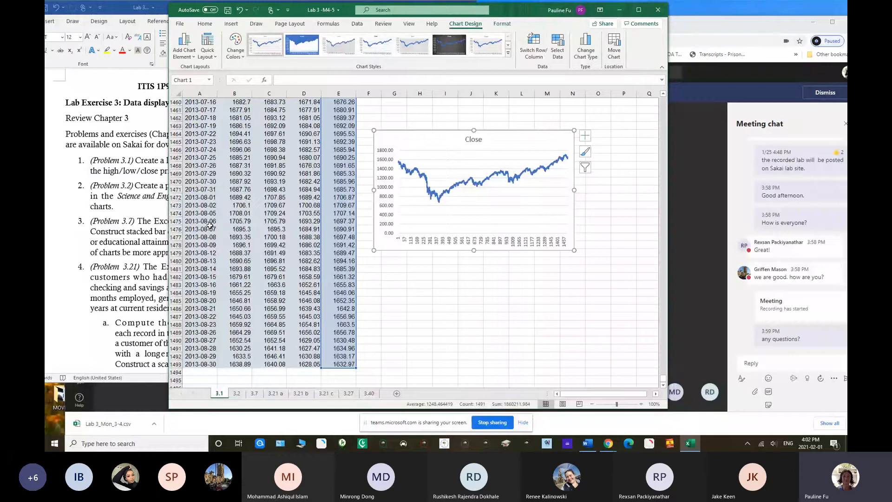
{"action": "left_click", "coordinate": [268, 197]}
{"action": "left_click_drag", "start_coordinate": [268, 197], "coordinate": [338, 365]}
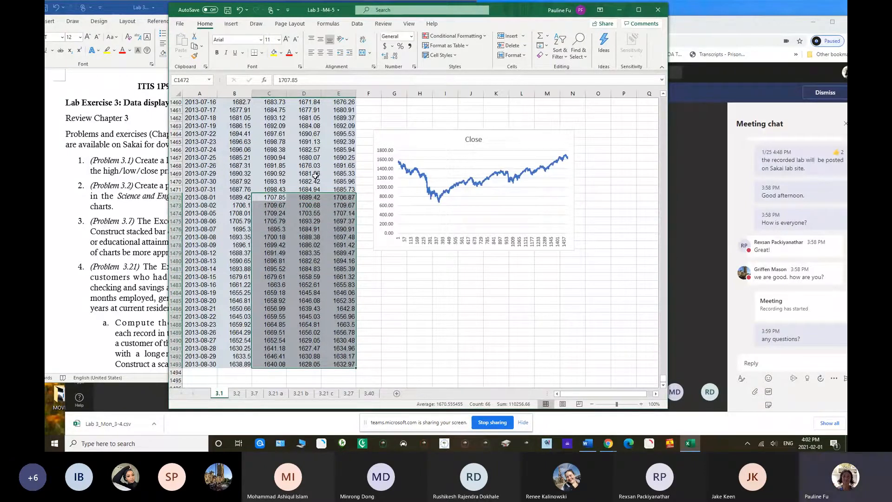
{"action": "left_click", "coordinate": [232, 24]}
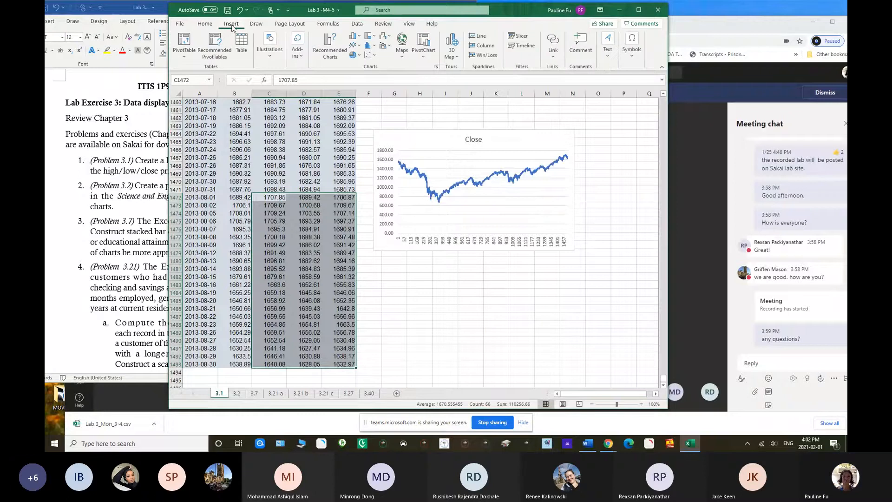
{"action": "left_click", "coordinate": [437, 68]}
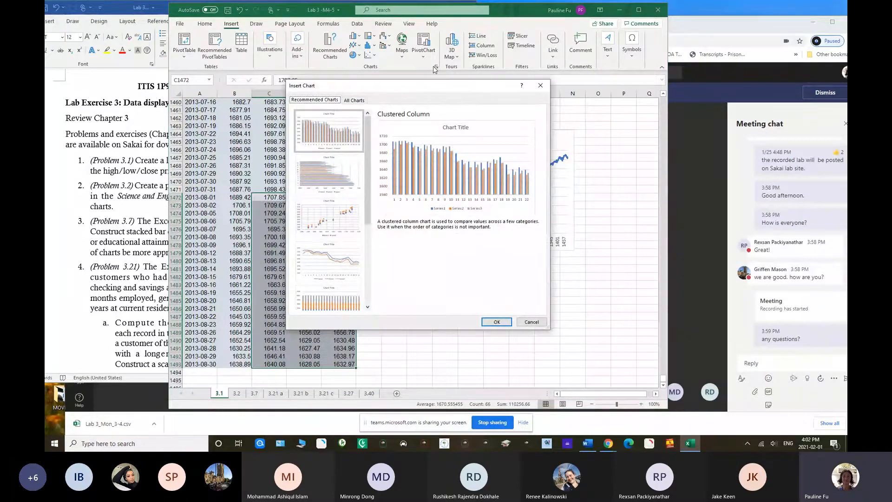
{"action": "left_click", "coordinate": [354, 100]}
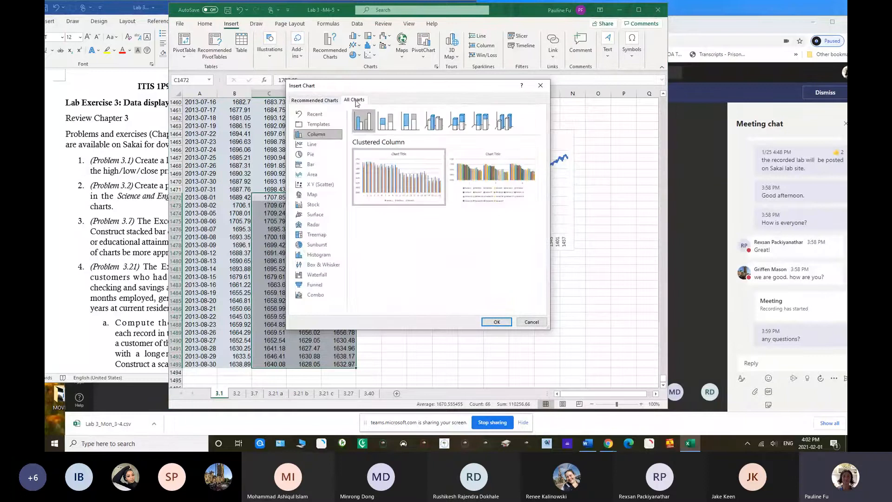
{"action": "left_click", "coordinate": [314, 205]}
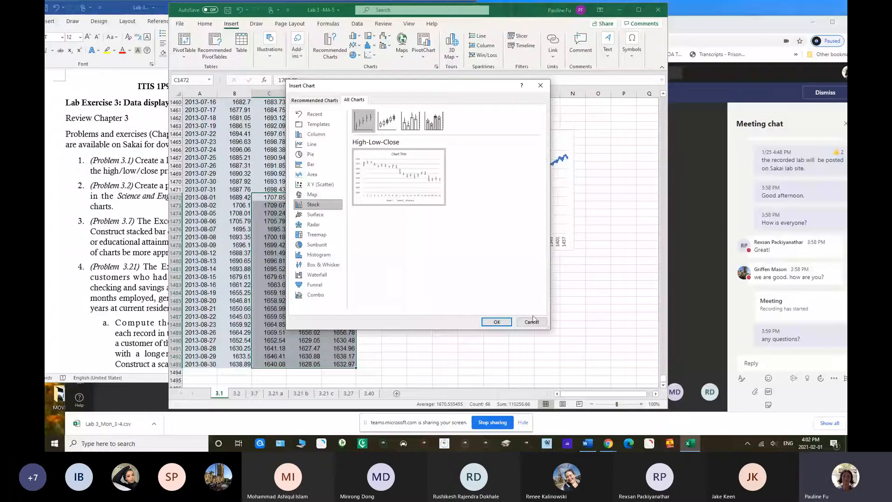
{"action": "left_click", "coordinate": [496, 322]}
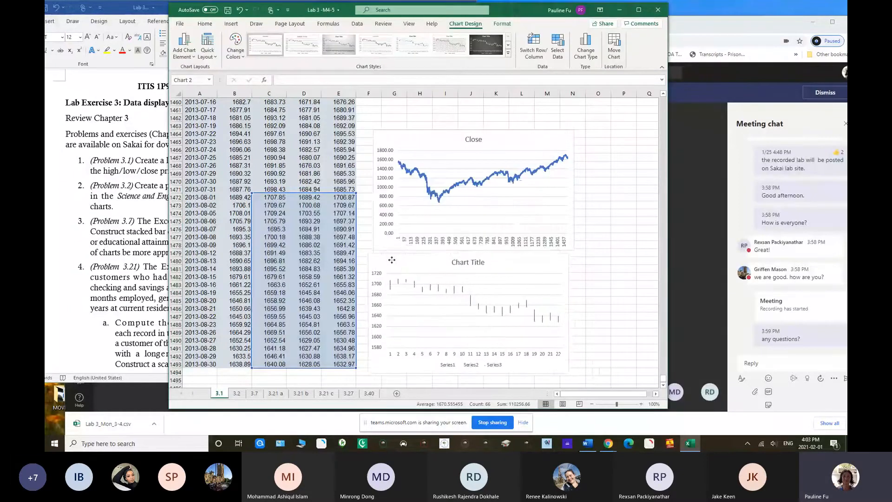
Change the stock chart's title to "August" and close the title formatting options
{"action": "double_click", "coordinate": [455, 263]}
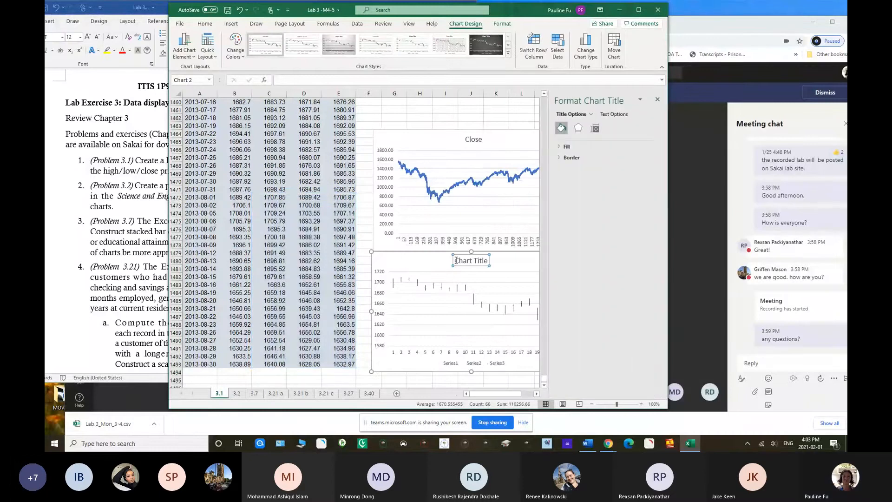
{"action": "left_click_drag", "start_coordinate": [455, 261], "coordinate": [487, 262]}
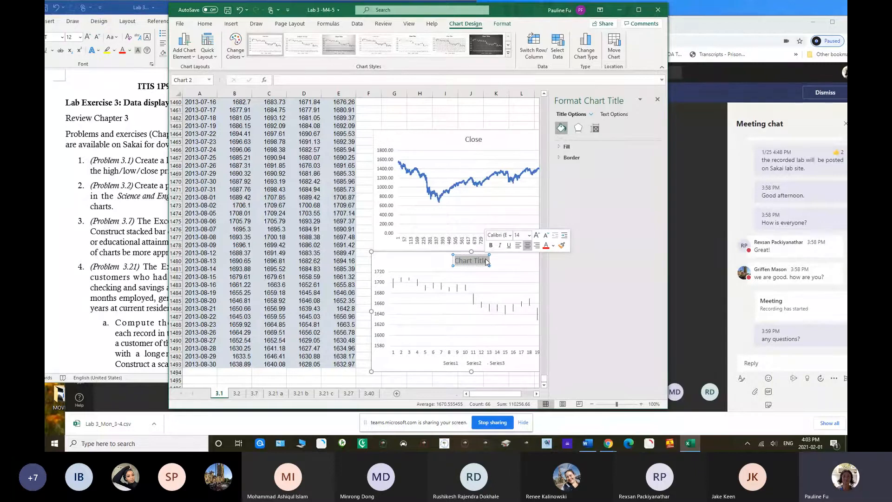
{"action": "type", "text": "August"}
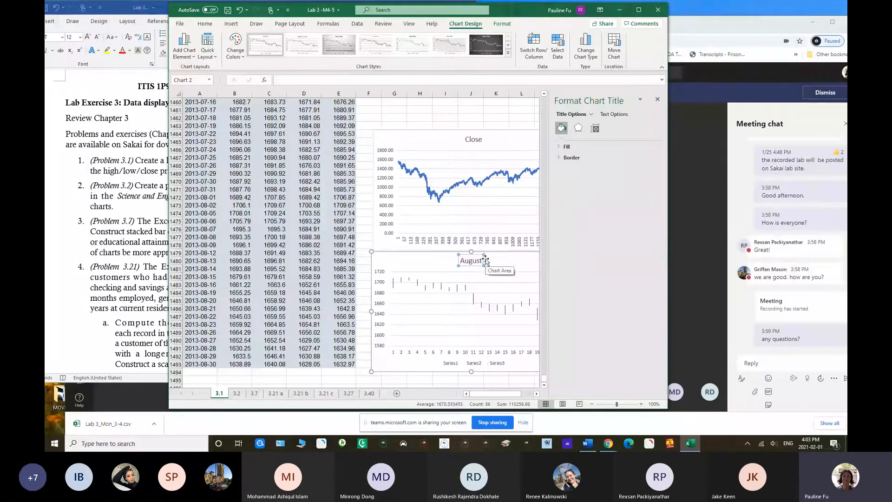
{"action": "left_click", "coordinate": [657, 99]}
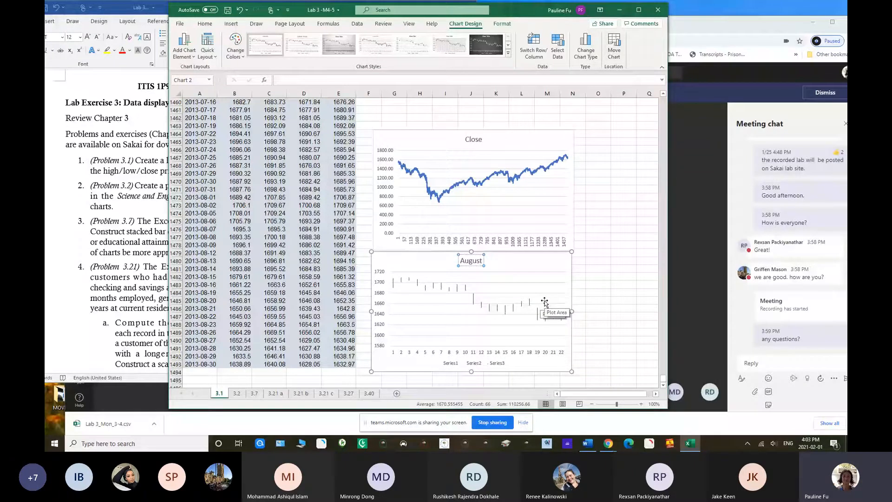
Switch to the Word lab document and read Problem 3.2 about the Science and Engineering Jobs charts
{"action": "left_click", "coordinate": [445, 144]}
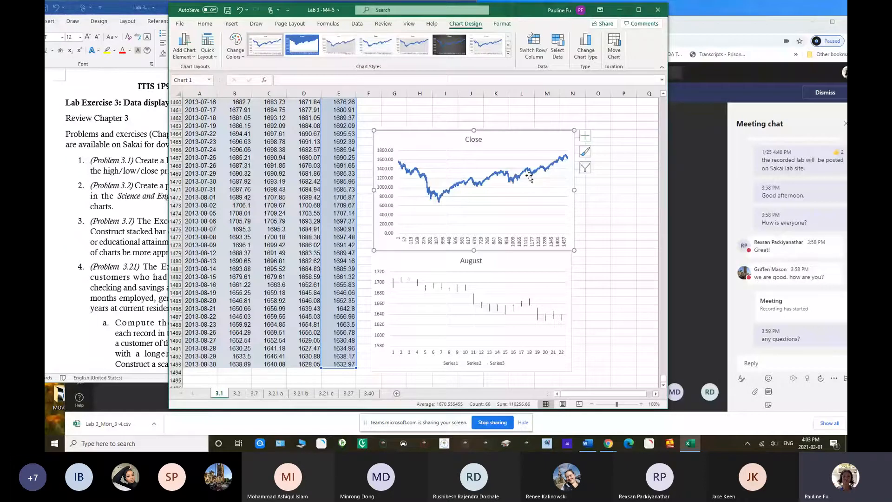
{"action": "left_click", "coordinate": [133, 205]}
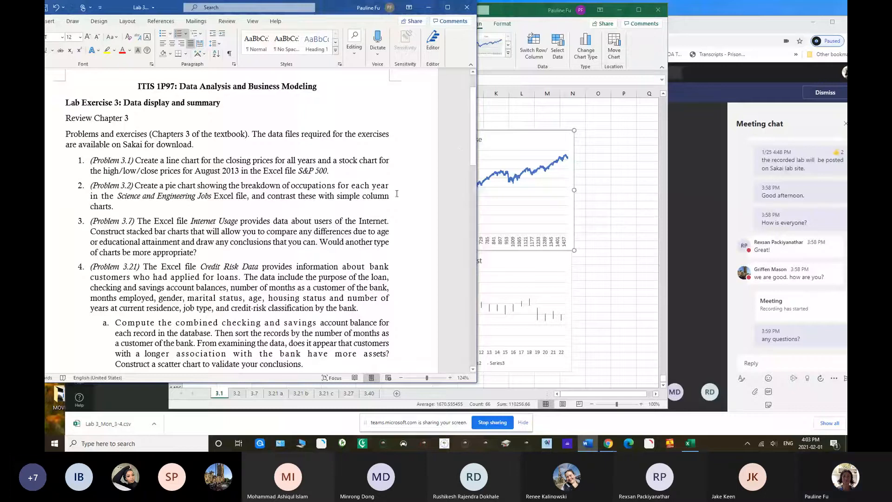
{"action": "left_click_drag", "start_coordinate": [473, 135], "coordinate": [474, 144]}
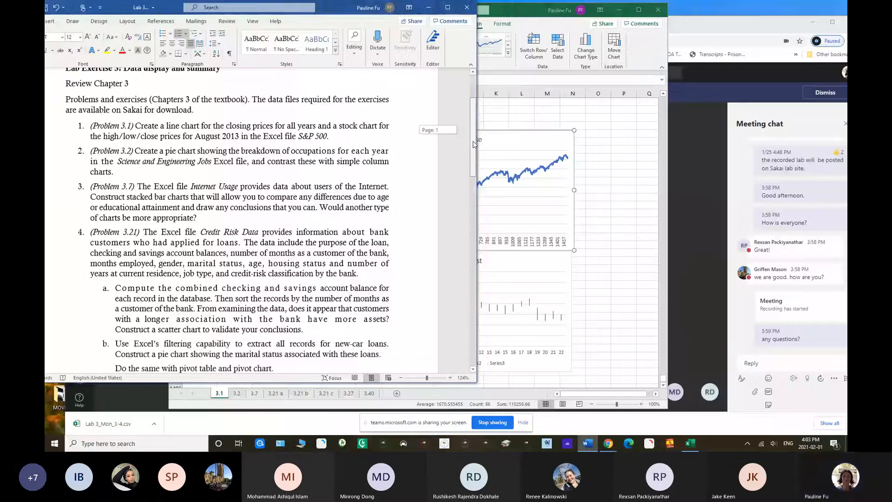
{"action": "scroll", "coordinate": [474, 144], "scroll_direction": "down", "scroll_amount": 3}
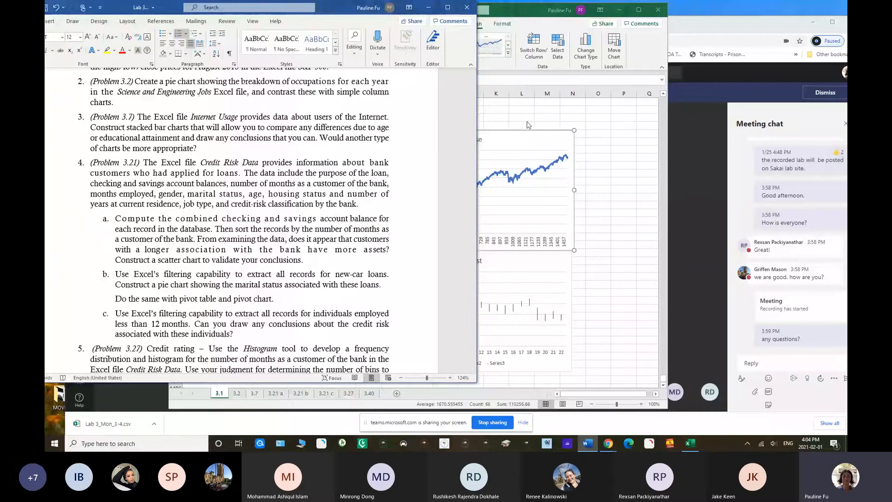
Open sheet 3.2 of the Lab 3 -M4-5 workbook in Excel and place its window below the Problem 3.2 text
{"action": "left_click", "coordinate": [240, 397]}
{"action": "left_click", "coordinate": [237, 393]}
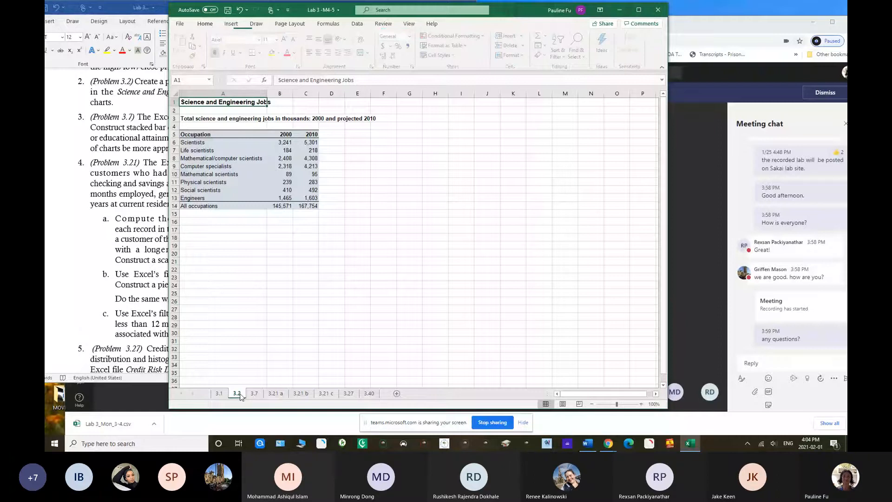
{"action": "left_click_drag", "start_coordinate": [301, 8], "coordinate": [334, 22]}
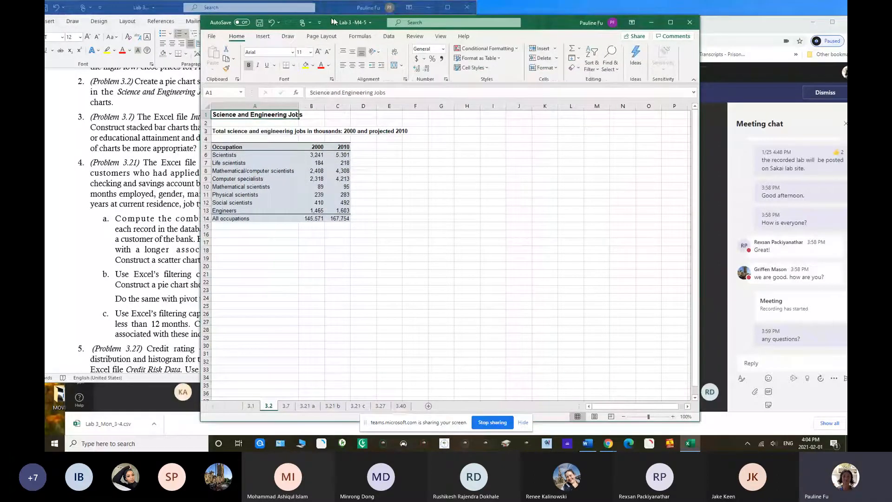
{"action": "left_click_drag", "start_coordinate": [333, 21], "coordinate": [248, 147]}
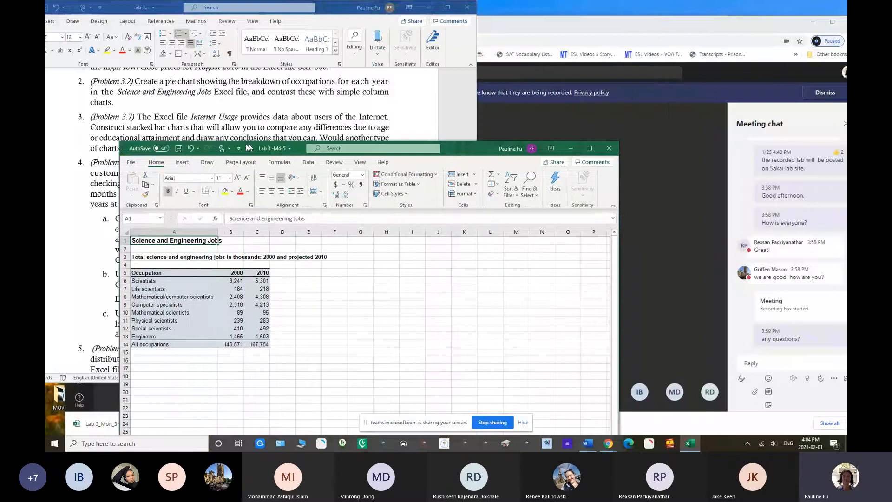
{"action": "left_click_drag", "start_coordinate": [247, 147], "coordinate": [199, 114]}
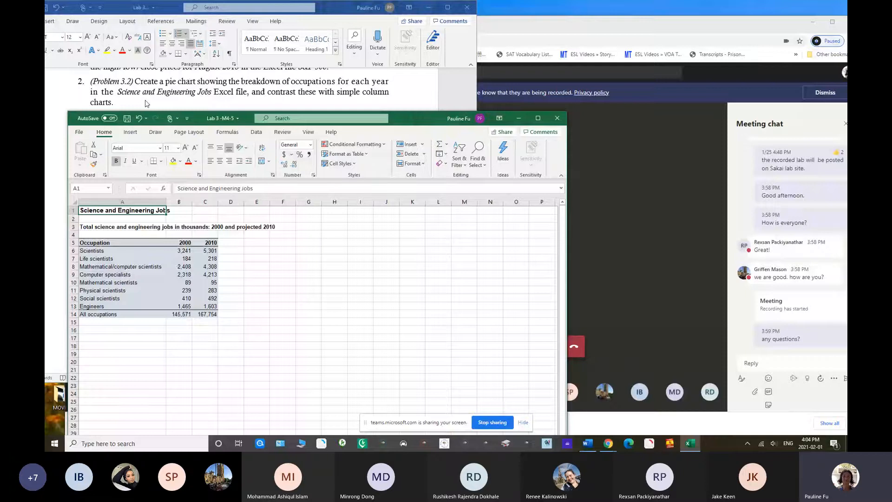
{"action": "left_click_drag", "start_coordinate": [197, 118], "coordinate": [310, 108]}
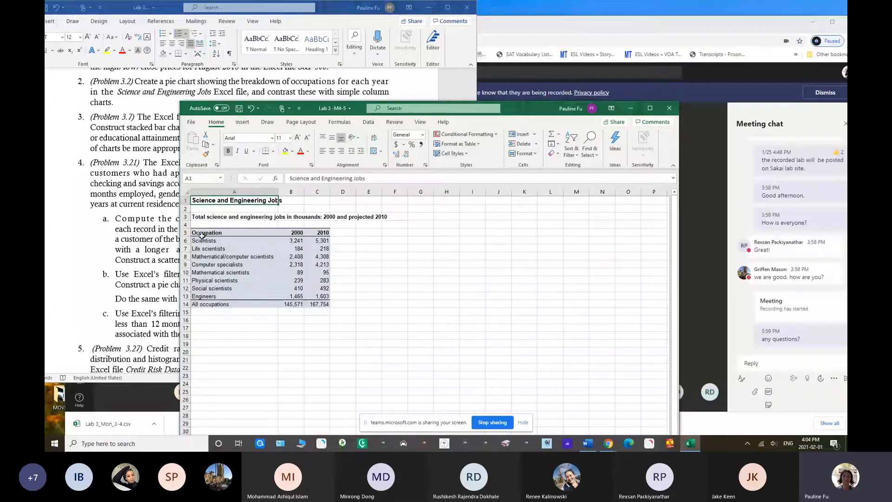
Insert a 2-D pie chart of the occupations for 2000 from A5:B13 and place it beside the table
{"action": "left_click_drag", "start_coordinate": [202, 236], "coordinate": [292, 296]}
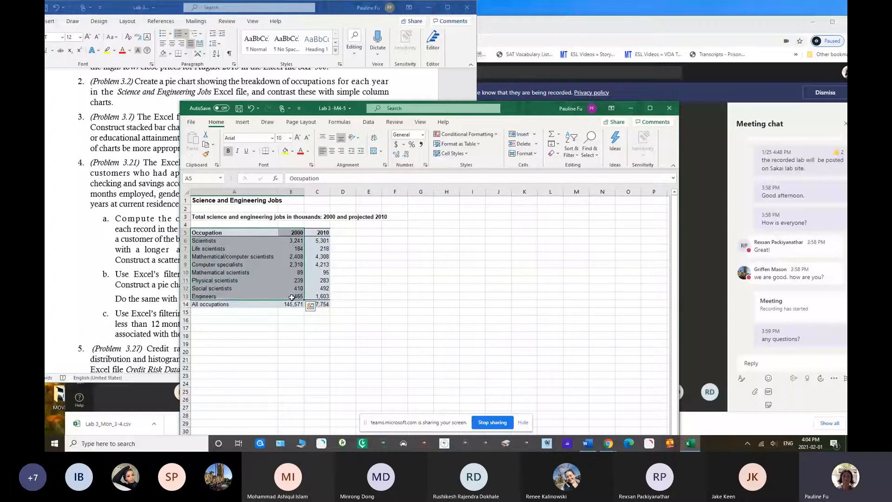
{"action": "left_click", "coordinate": [243, 122]}
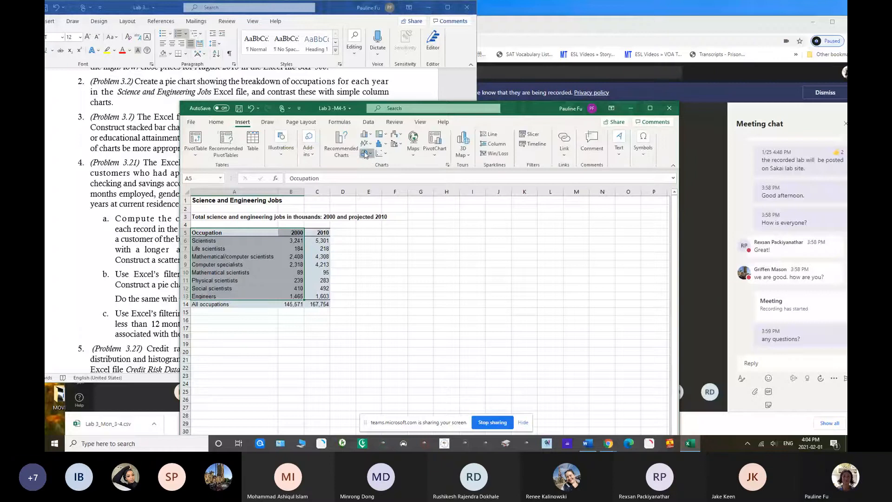
{"action": "left_click", "coordinate": [365, 154]}
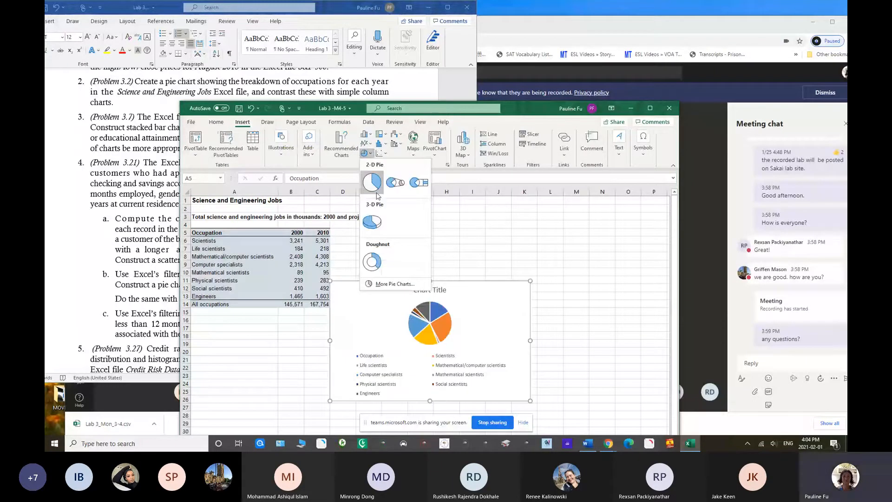
{"action": "left_click", "coordinate": [377, 195]}
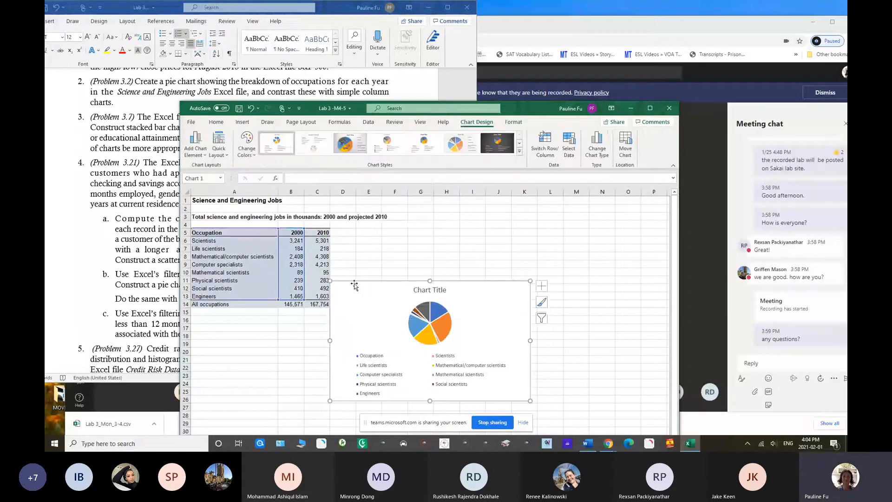
{"action": "left_click_drag", "start_coordinate": [420, 296], "coordinate": [457, 236]}
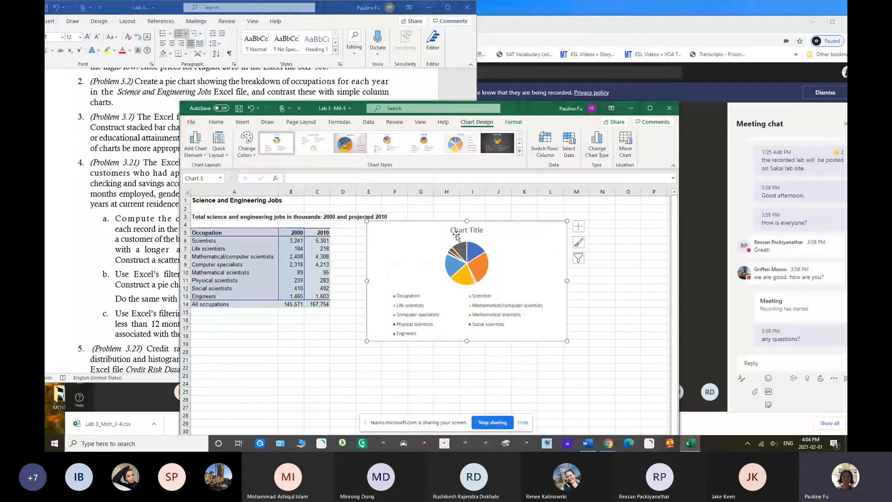
Change the pie chart's title to "Year 2000" and close the title formatting options
{"action": "double_click", "coordinate": [451, 230]}
{"action": "type", "text": "Year"}
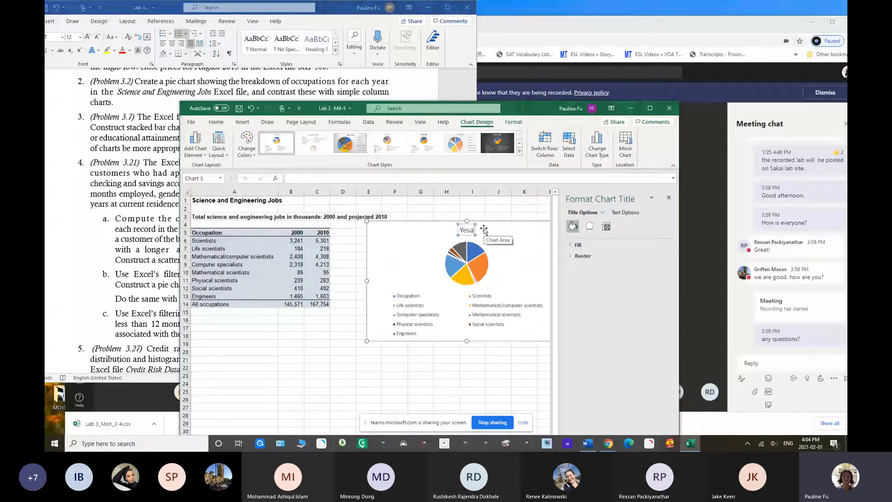
{"action": "type", "text": " 200"}
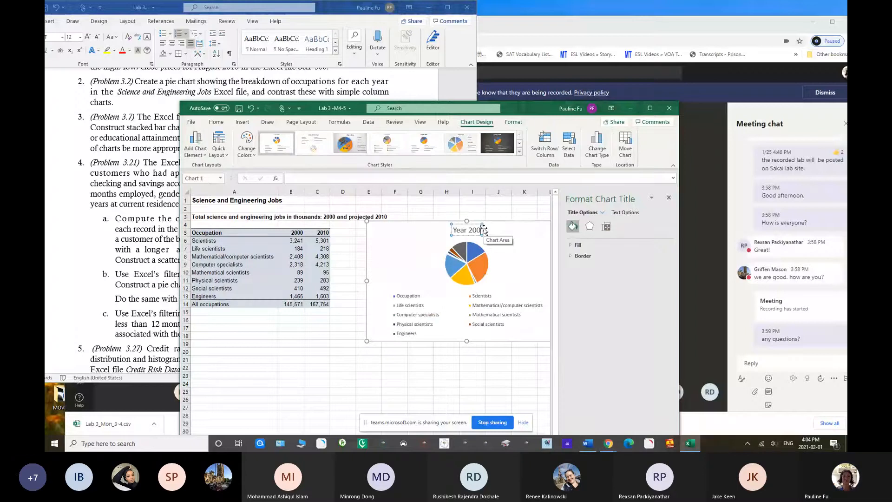
{"action": "type", "text": "0"}
{"action": "left_click", "coordinate": [522, 234]}
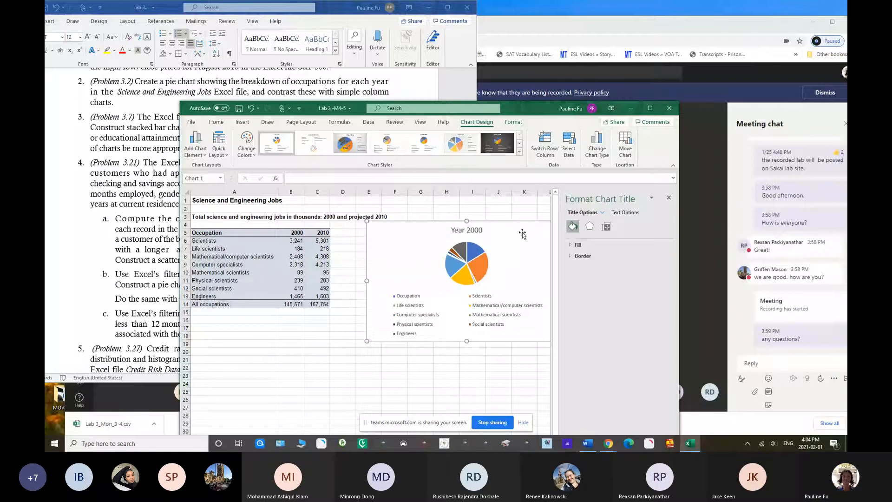
{"action": "left_click", "coordinate": [669, 197]}
Add data labels to the Year 2000 pie chart and deselect the chart
{"action": "left_click", "coordinate": [578, 226]}
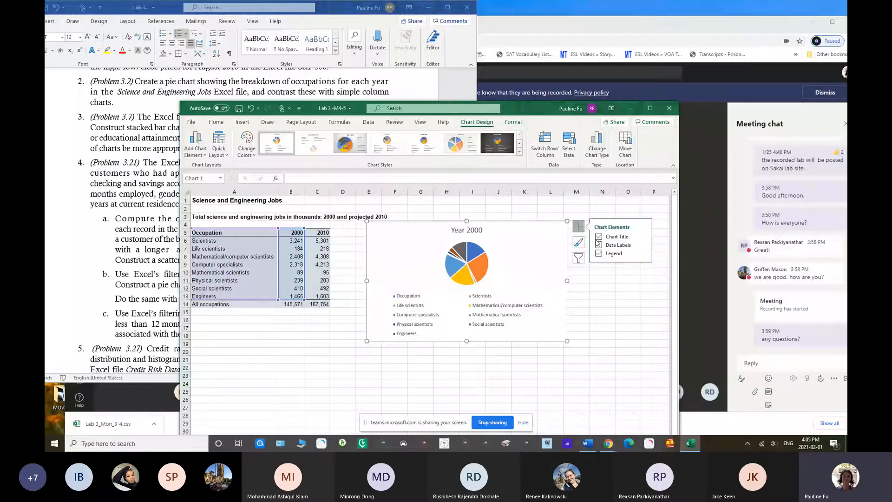
{"action": "left_click", "coordinate": [598, 245]}
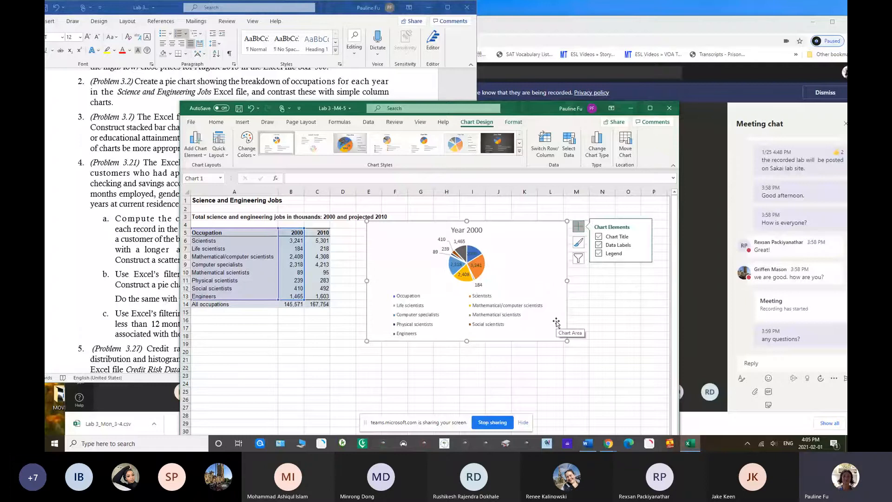
{"action": "left_click", "coordinate": [353, 287]}
Insert a 2-D pie chart from the occupations in A5:A13 and the 2010 figures in C5:C13, placing it beside the Year 2000 chart
{"action": "left_click", "coordinate": [228, 234]}
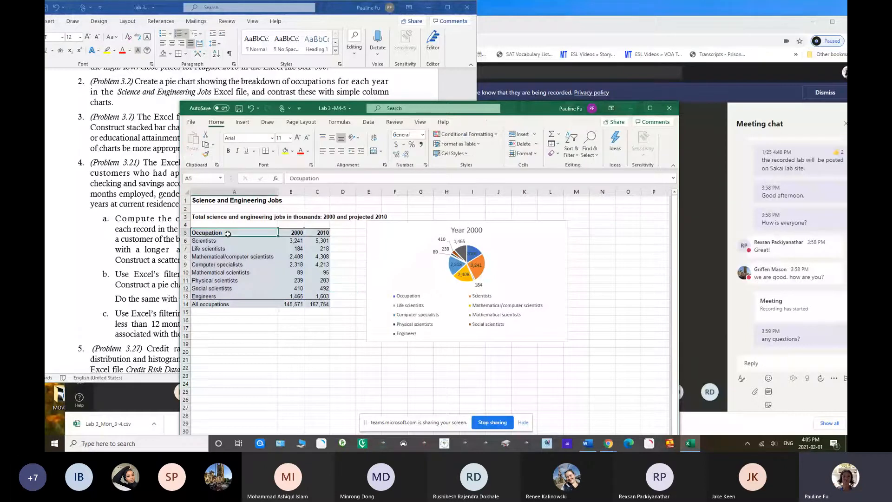
{"action": "left_click_drag", "start_coordinate": [228, 233], "coordinate": [229, 296]}
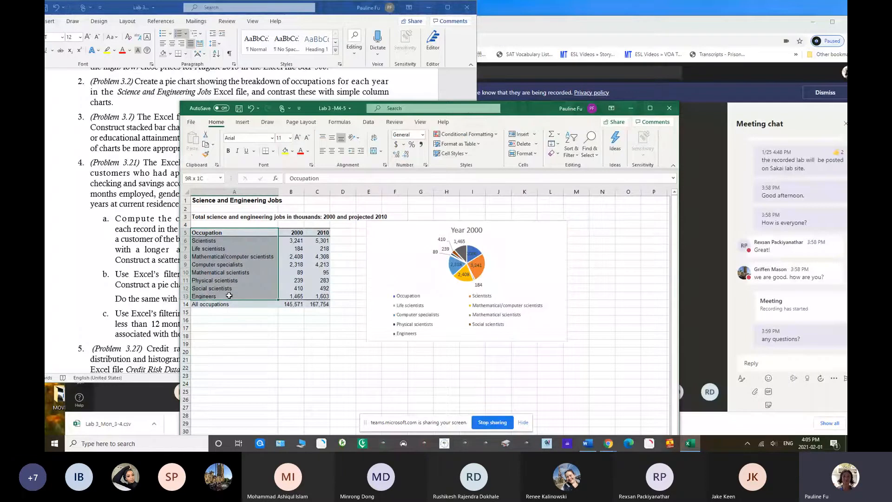
{"action": "left_click_drag", "start_coordinate": [229, 296], "coordinate": [229, 296]}
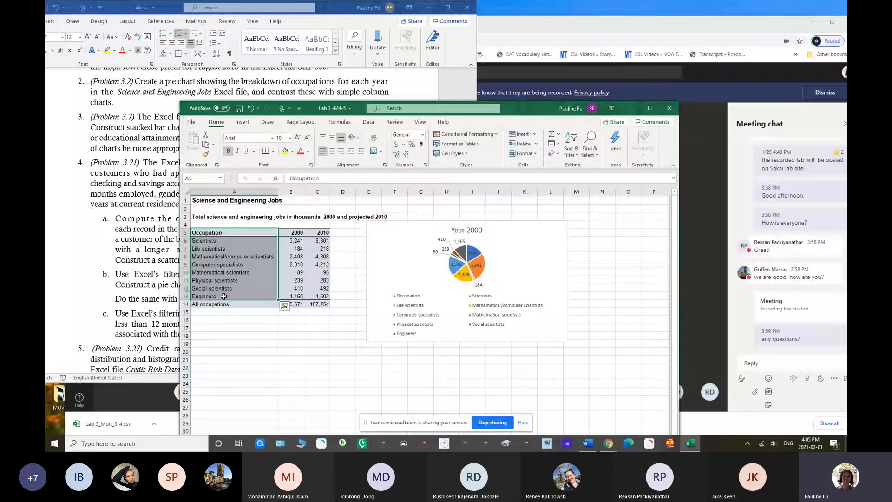
{"action": "left_click_drag", "start_coordinate": [317, 233], "coordinate": [324, 299]}
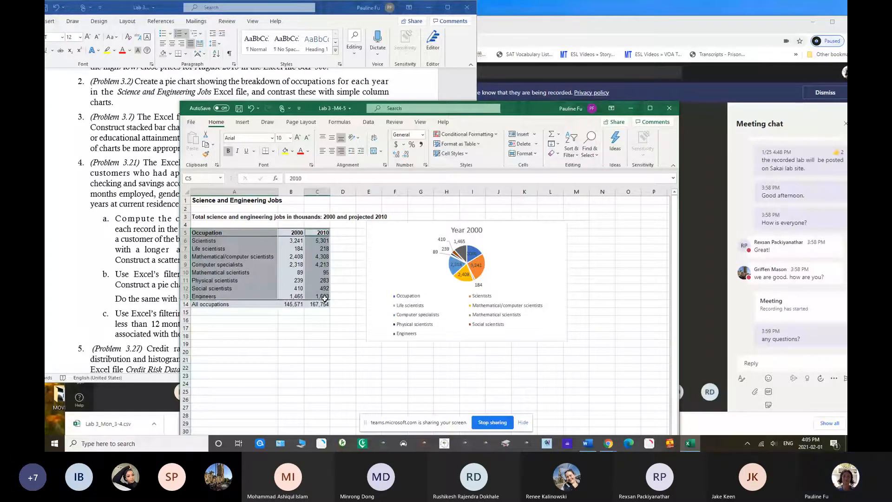
{"action": "left_click", "coordinate": [242, 122]}
{"action": "left_click", "coordinate": [365, 153]}
{"action": "left_click", "coordinate": [370, 175]}
{"action": "left_click_drag", "start_coordinate": [363, 262], "coordinate": [527, 237]}
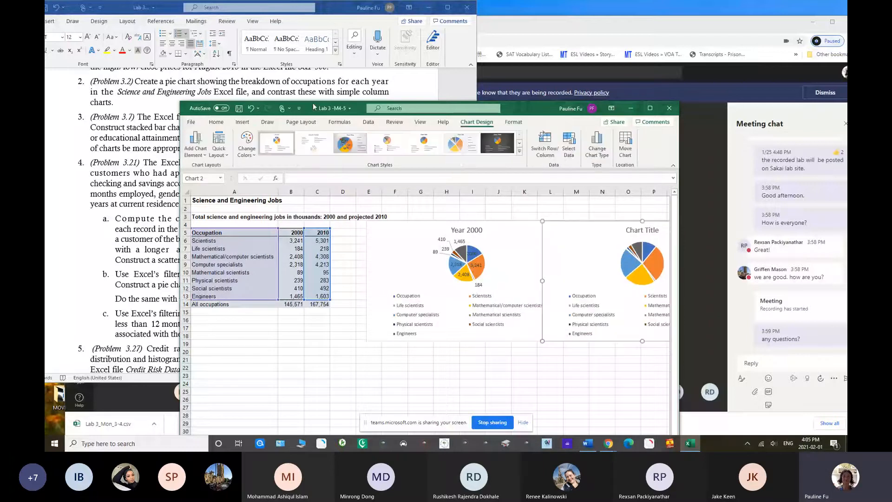
Change the second pie chart's title to "Year 2010"
{"action": "left_click_drag", "start_coordinate": [313, 107], "coordinate": [240, 104]}
{"action": "left_click", "coordinate": [561, 231]}
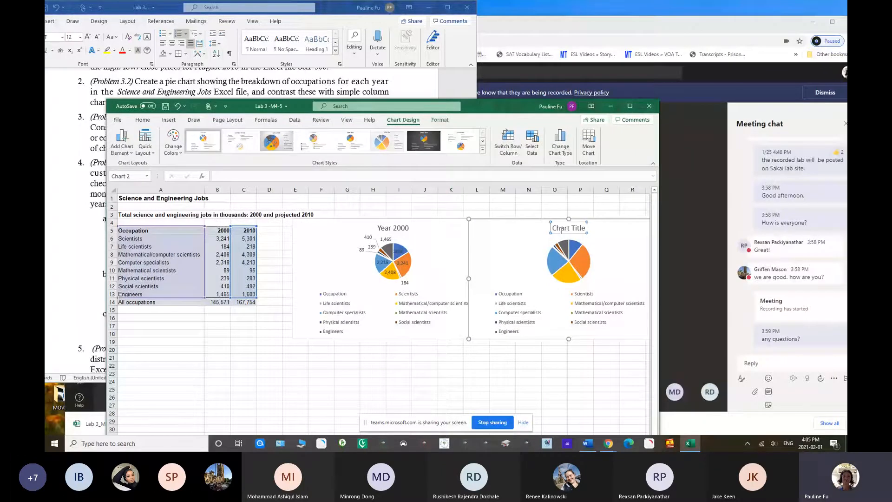
{"action": "left_click", "coordinate": [559, 229]}
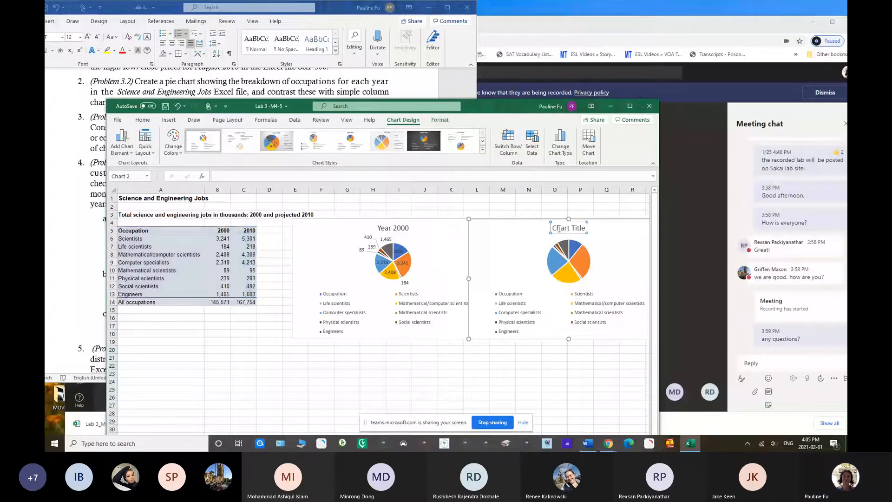
{"action": "type", "text": "Year"}
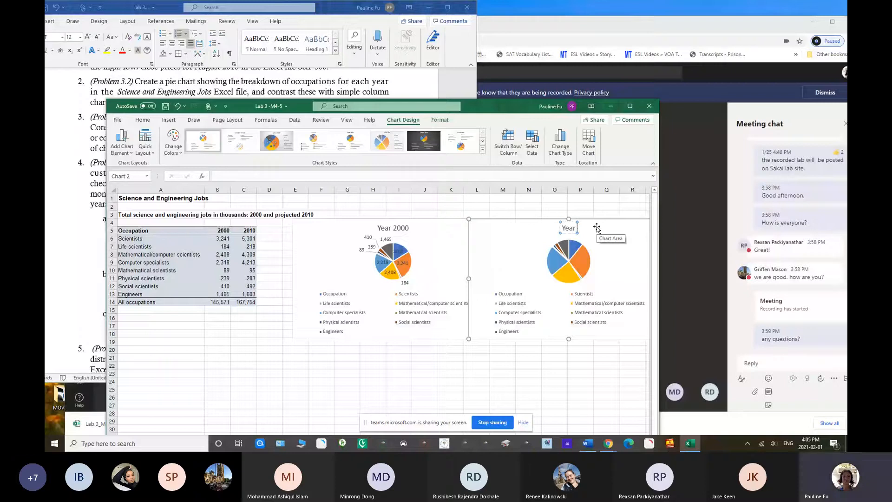
{"action": "type", "text": " 2010"}
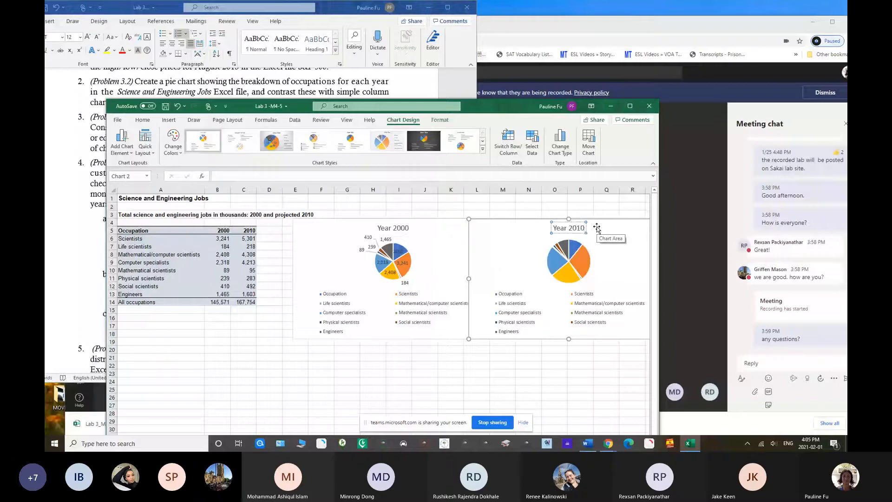
{"action": "left_click", "coordinate": [606, 229]}
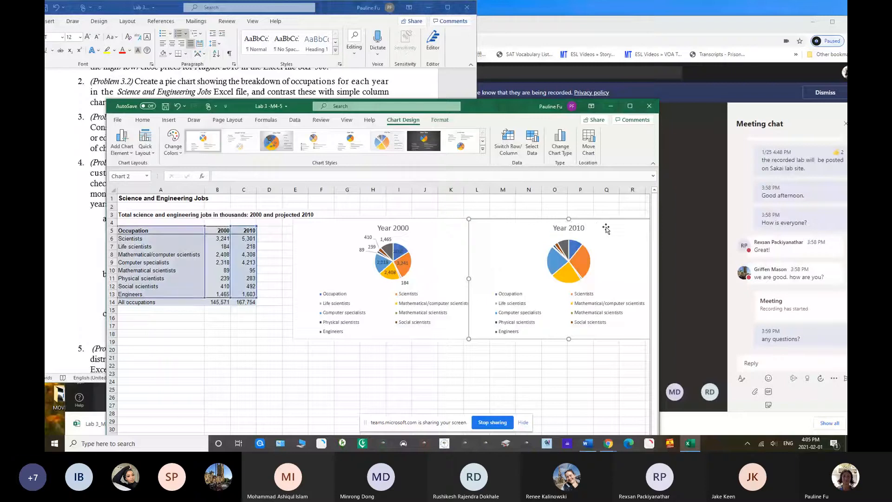
Widen the workbook window to show the whole Year 2010 pie chart and add data labels to it
{"action": "left_click_drag", "start_coordinate": [659, 228], "coordinate": [699, 228]}
{"action": "left_click", "coordinate": [680, 224]}
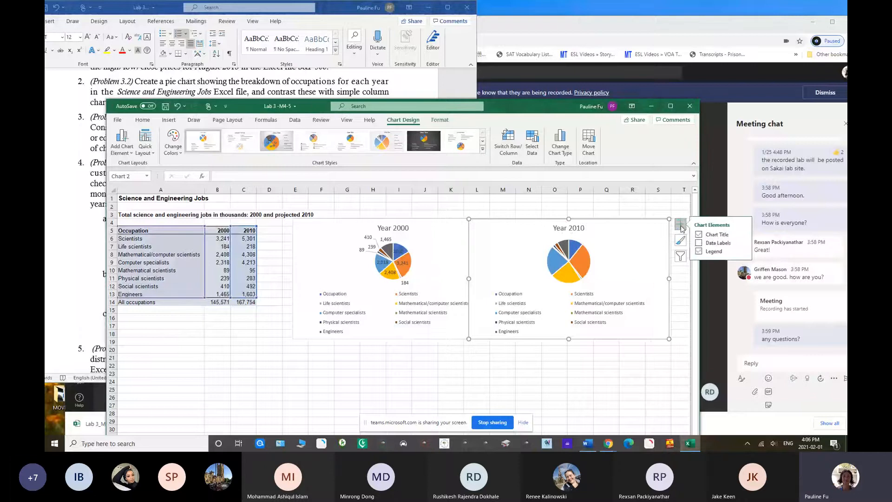
{"action": "left_click", "coordinate": [701, 243]}
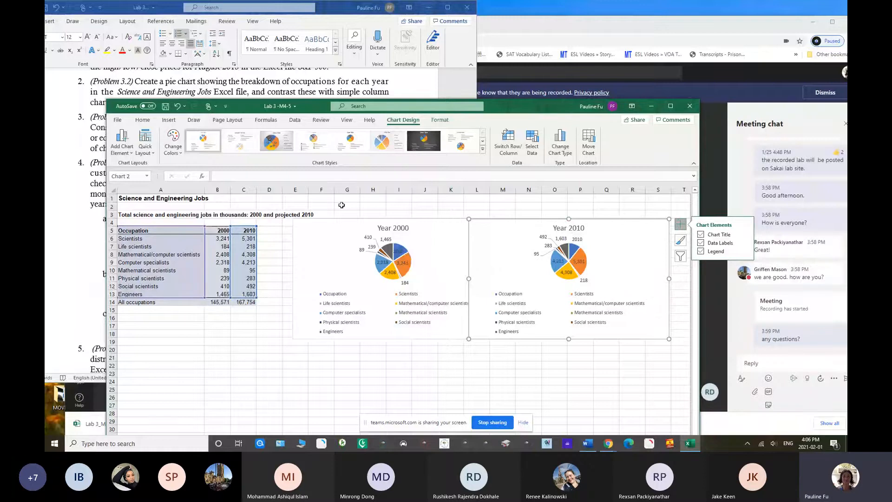
Insert a clustered column chart from the occupations and 2000 figures in A5:B13, placing it below the pie charts
{"action": "left_click_drag", "start_coordinate": [313, 107], "coordinate": [335, 101]}
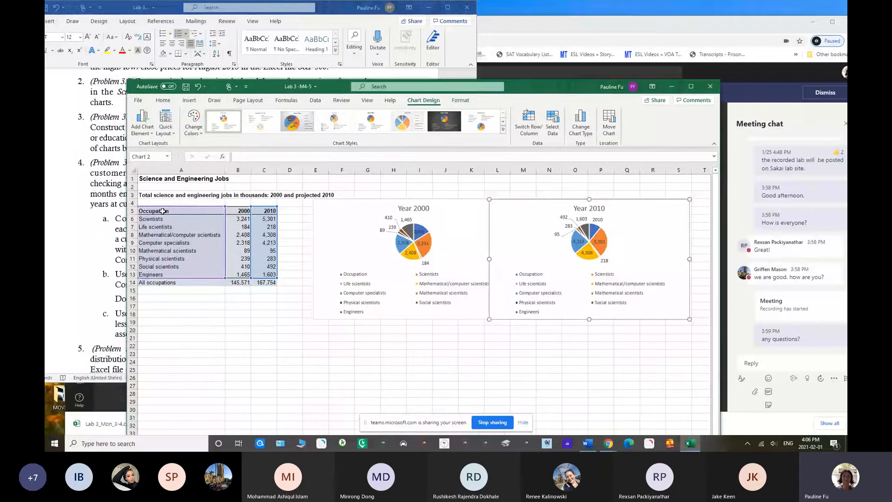
{"action": "left_click_drag", "start_coordinate": [163, 212], "coordinate": [241, 273]}
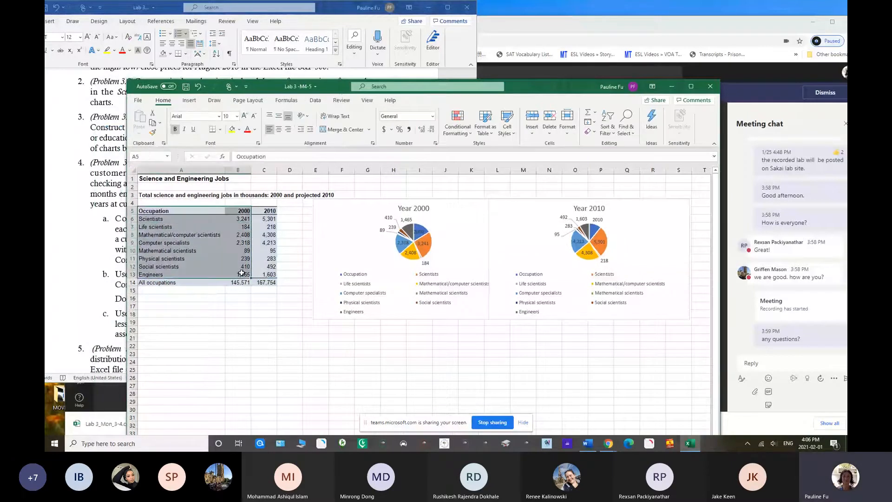
{"action": "left_click", "coordinate": [190, 101]}
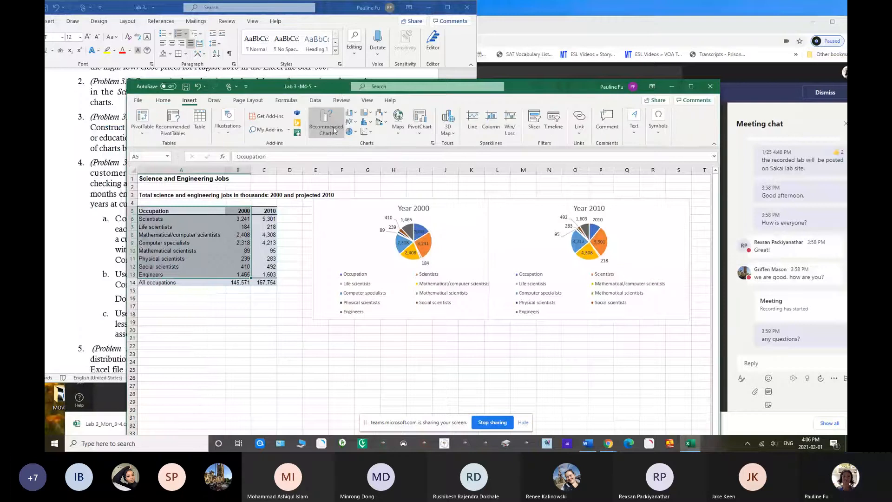
{"action": "left_click", "coordinate": [334, 130]}
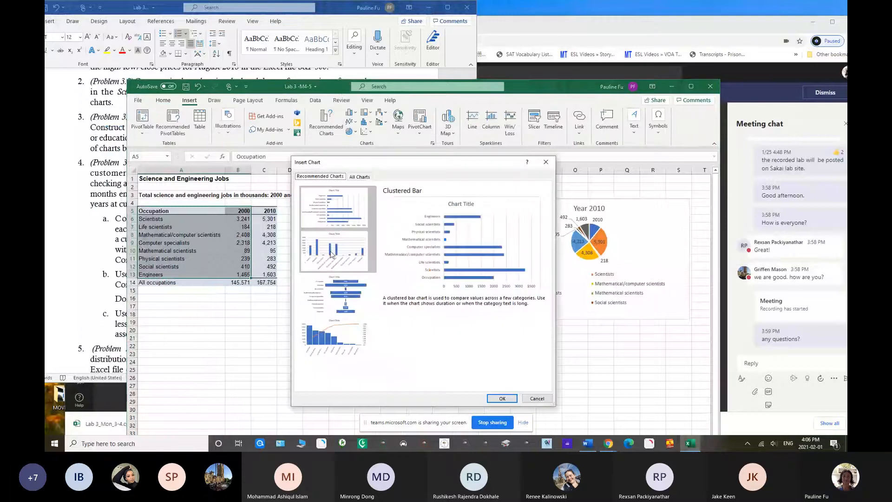
{"action": "left_click", "coordinate": [332, 255]}
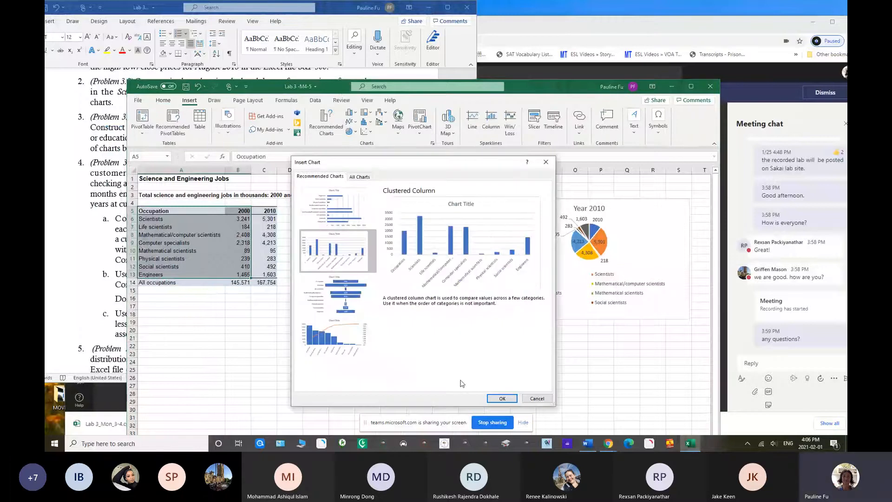
{"action": "left_click", "coordinate": [502, 399]}
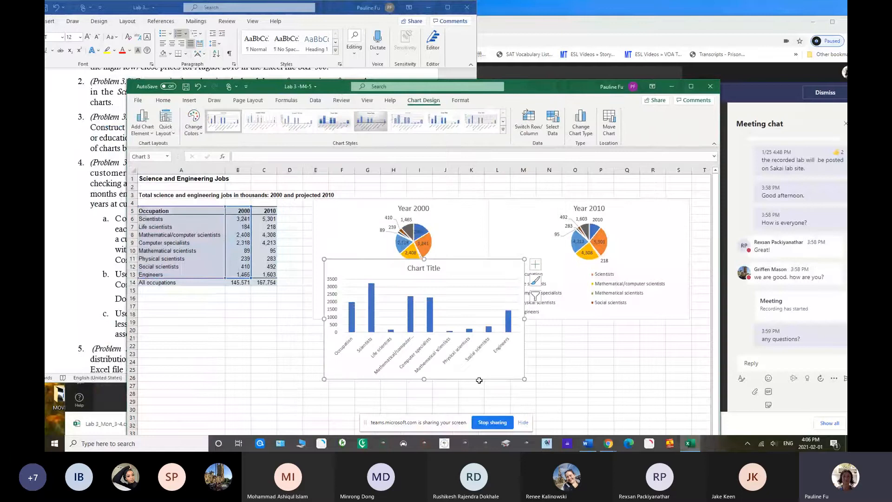
{"action": "left_click_drag", "start_coordinate": [375, 267], "coordinate": [305, 336]}
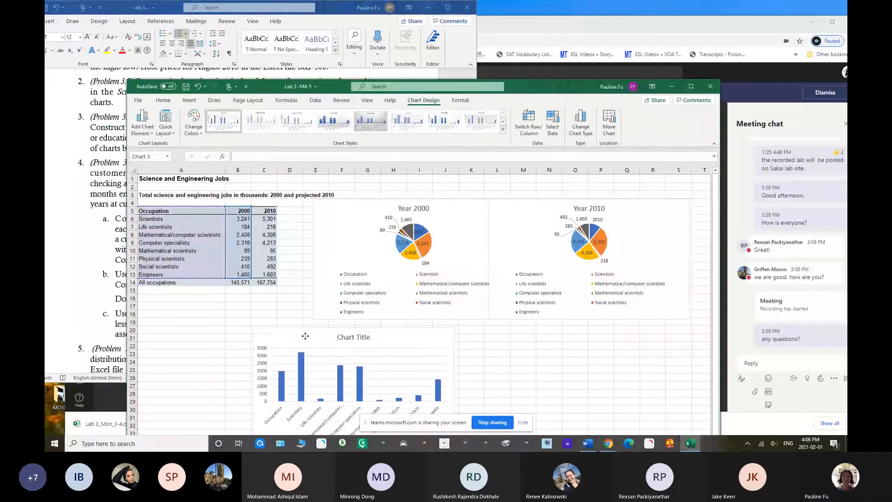
{"action": "left_click_drag", "start_coordinate": [305, 336], "coordinate": [315, 325]}
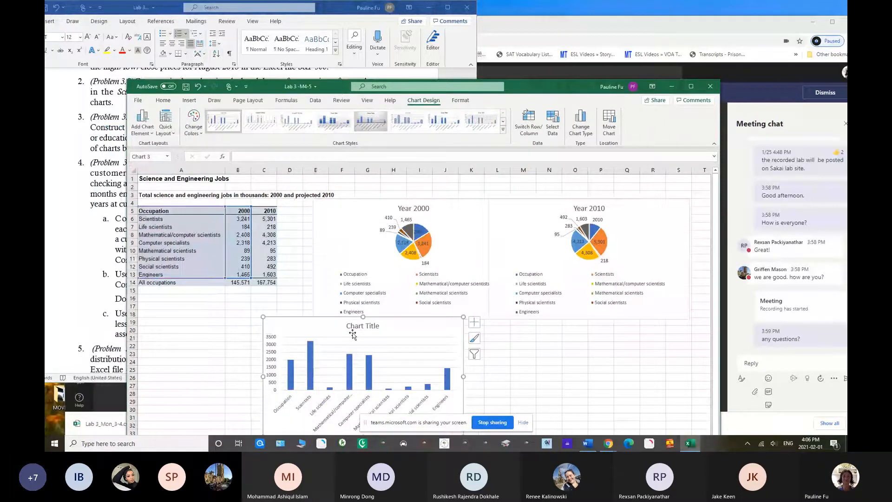
Change the new column chart's title to "Year 2000" and close the formatting pane
{"action": "double_click", "coordinate": [349, 327]}
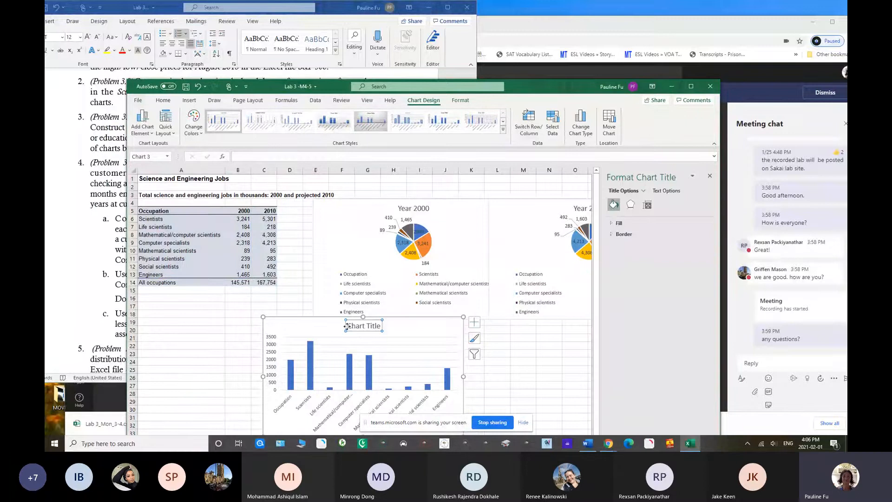
{"action": "left_click_drag", "start_coordinate": [346, 327], "coordinate": [380, 319]}
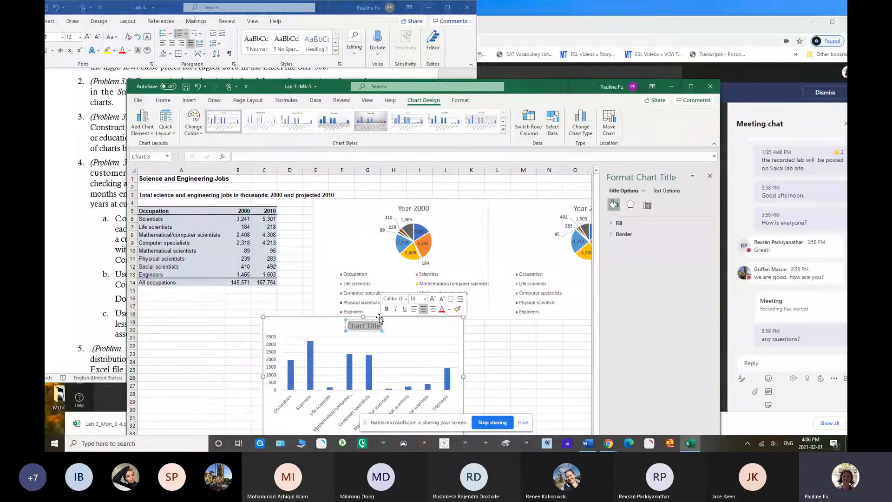
{"action": "type", "text": "Year 2000"}
{"action": "left_click", "coordinate": [485, 339]}
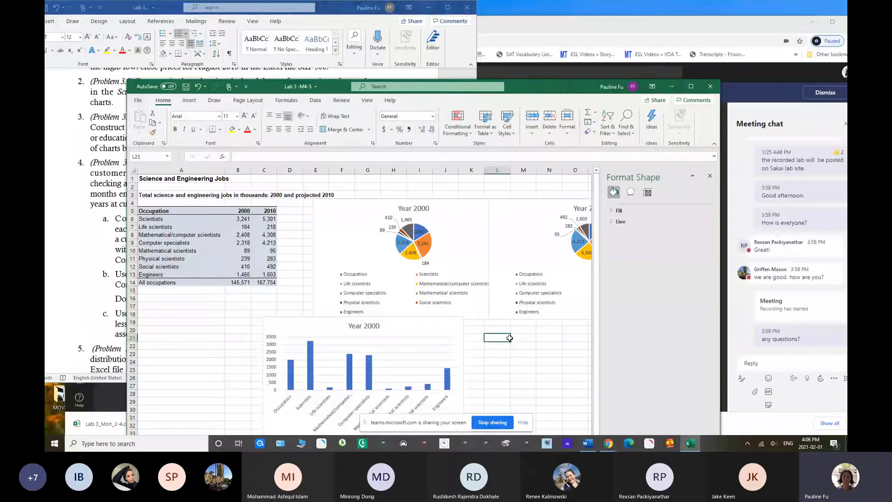
{"action": "left_click", "coordinate": [709, 176]}
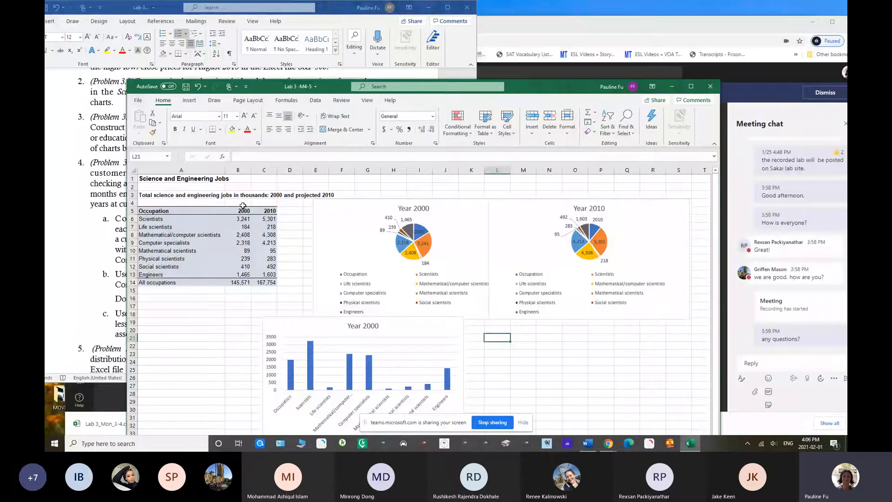
Insert a clustered column chart from the occupations in A5:A13 and the 2010 figures in C5:C13, placing it beside the Year 2000 column chart
{"action": "left_click_drag", "start_coordinate": [195, 211], "coordinate": [193, 273]}
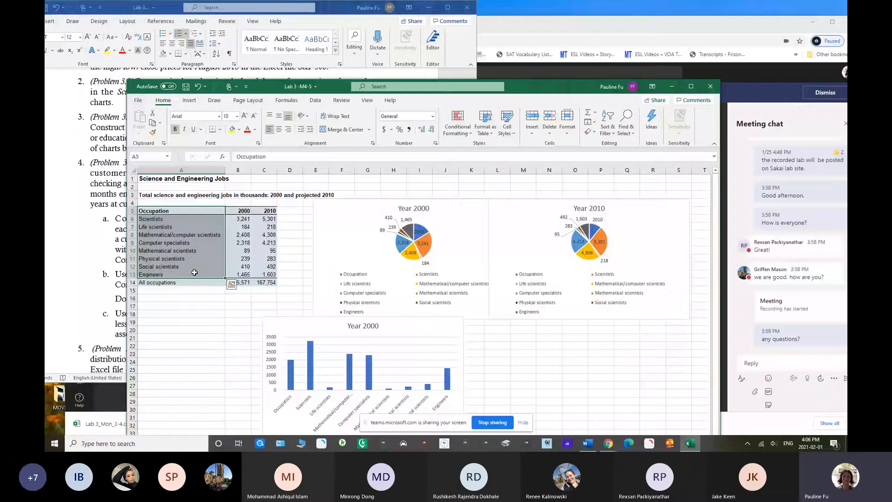
{"action": "left_click_drag", "start_coordinate": [267, 211], "coordinate": [265, 274]}
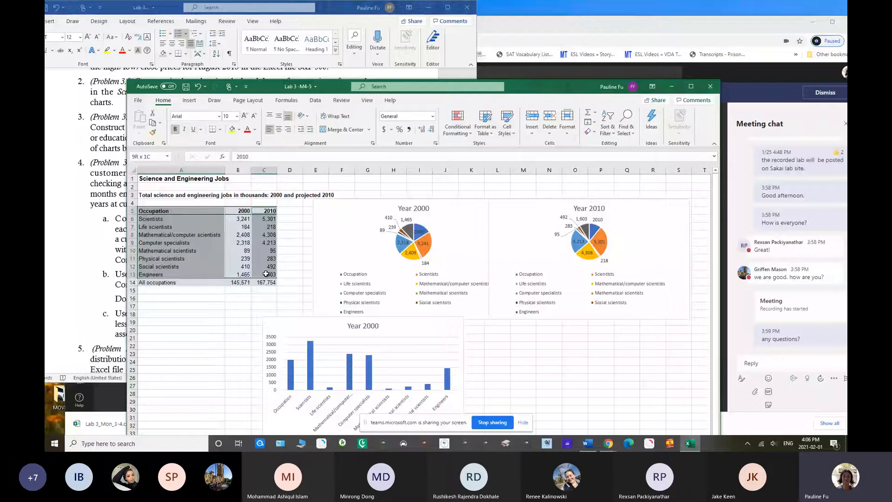
{"action": "left_click_drag", "start_coordinate": [265, 274], "coordinate": [265, 274]}
{"action": "left_click", "coordinate": [198, 102]}
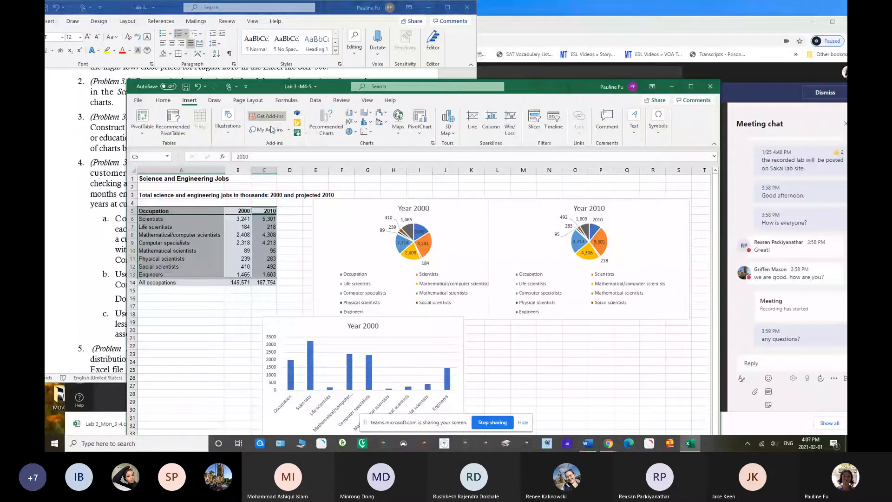
{"action": "left_click", "coordinate": [326, 123]}
{"action": "left_click", "coordinate": [335, 251]}
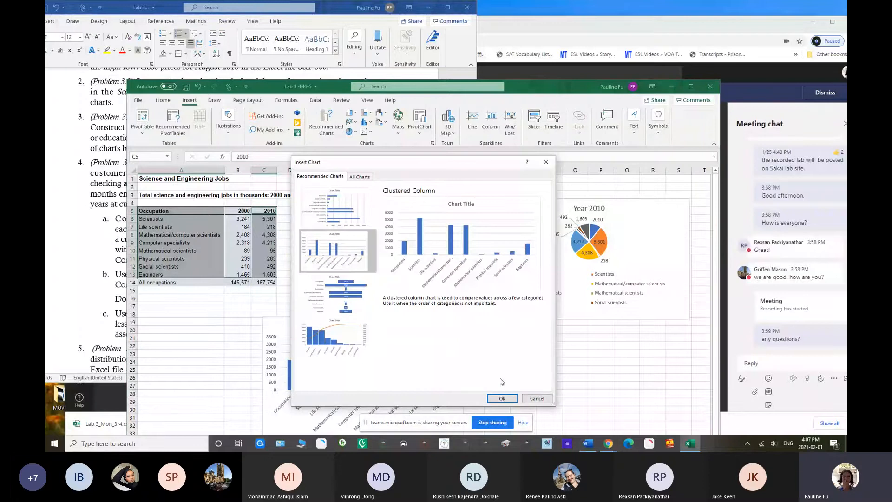
{"action": "left_click", "coordinate": [502, 399]}
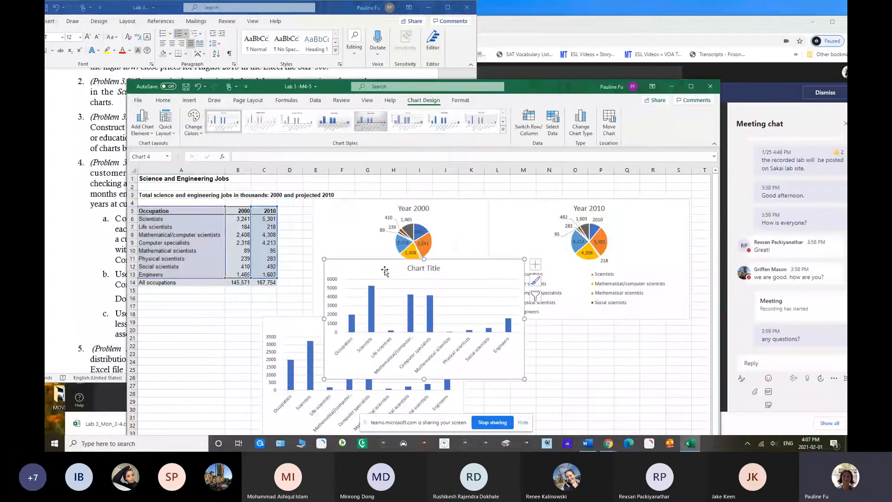
{"action": "left_click_drag", "start_coordinate": [384, 271], "coordinate": [539, 330]}
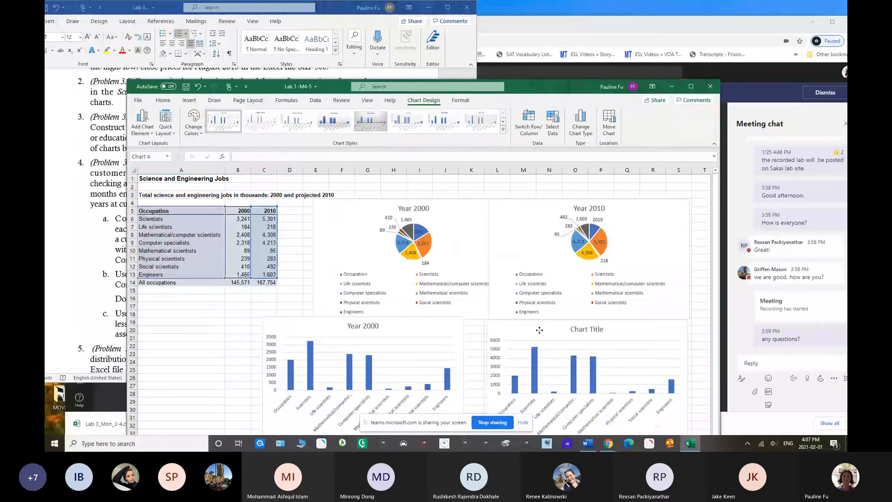
Change the second column chart's title to "2010", close the formatting pane and move the workbook window up to show all four charts
{"action": "double_click", "coordinate": [539, 330]}
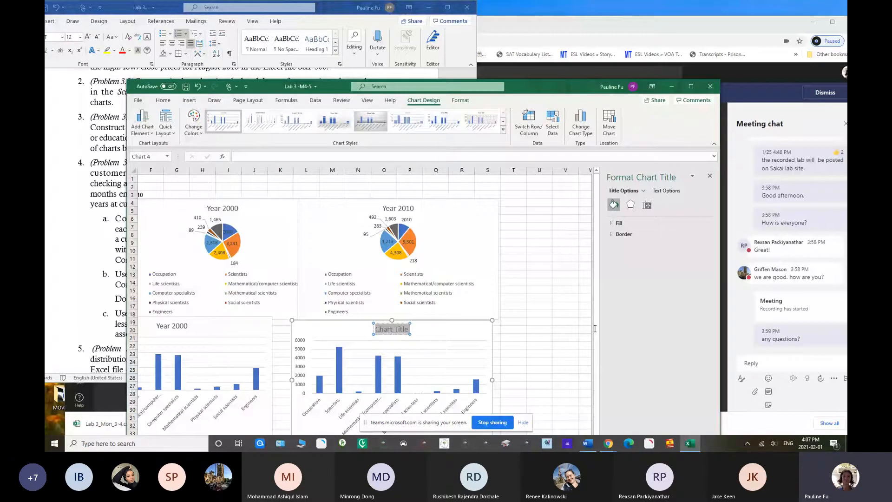
{"action": "left_click_drag", "start_coordinate": [595, 328], "coordinate": [276, 308]}
{"action": "type", "text": "2010"}
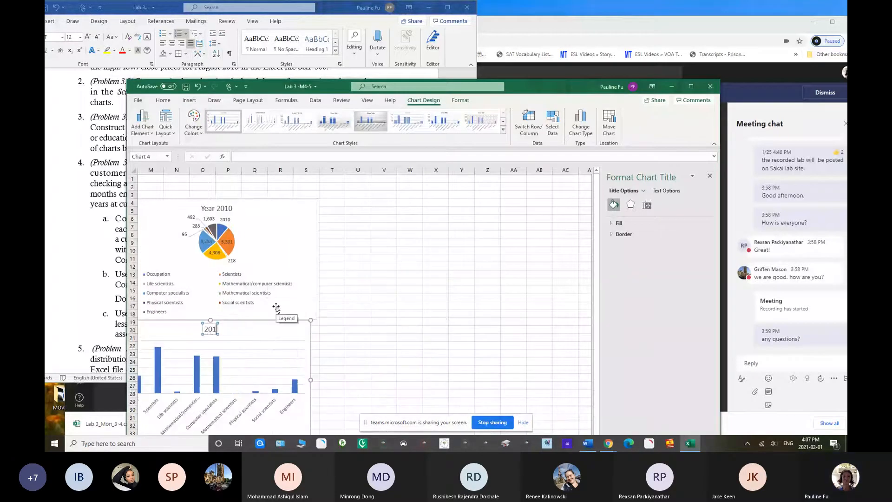
{"action": "left_click", "coordinate": [710, 176]}
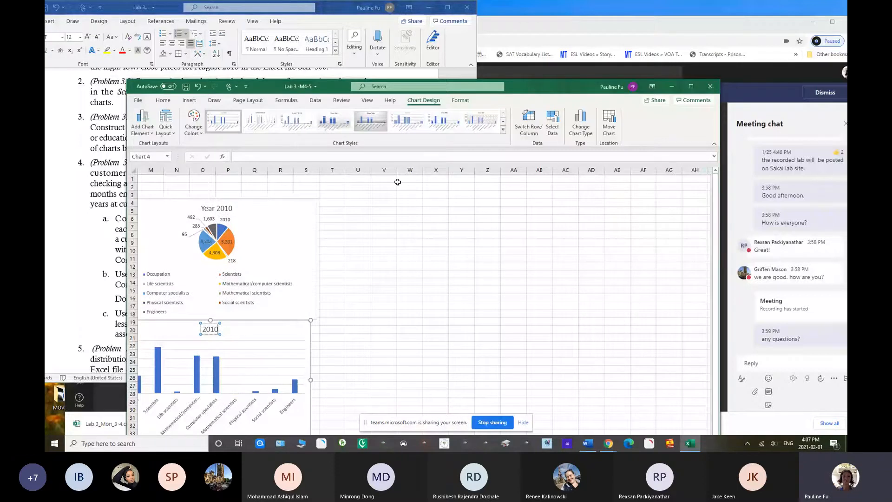
{"action": "left_click_drag", "start_coordinate": [535, 86], "coordinate": [540, 8]}
{"action": "left_click_drag", "start_coordinate": [655, 391], "coordinate": [571, 398]}
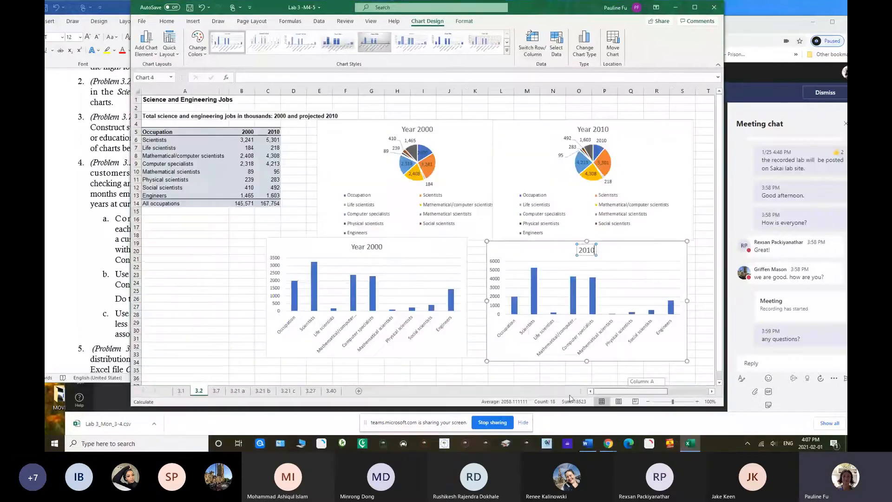
Add data labels to both column charts and move the Year 2000 column chart flush against the 2010 one
{"action": "left_click", "coordinate": [678, 279]}
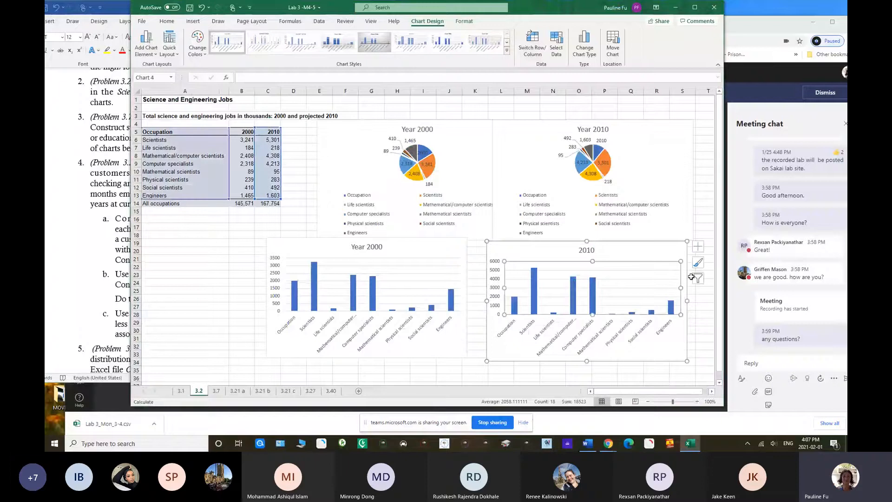
{"action": "left_click", "coordinate": [698, 246]}
{"action": "left_click", "coordinate": [719, 282]}
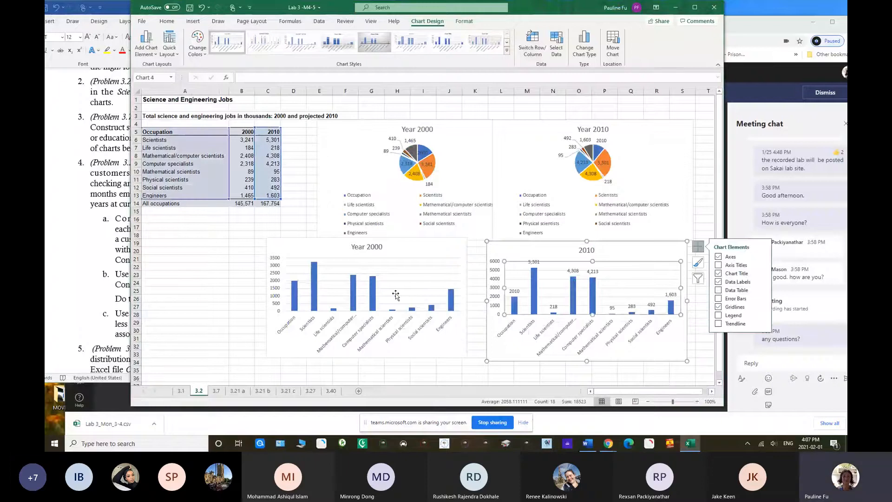
{"action": "left_click", "coordinate": [364, 272]}
{"action": "left_click", "coordinate": [477, 246]}
{"action": "left_click", "coordinate": [498, 278]}
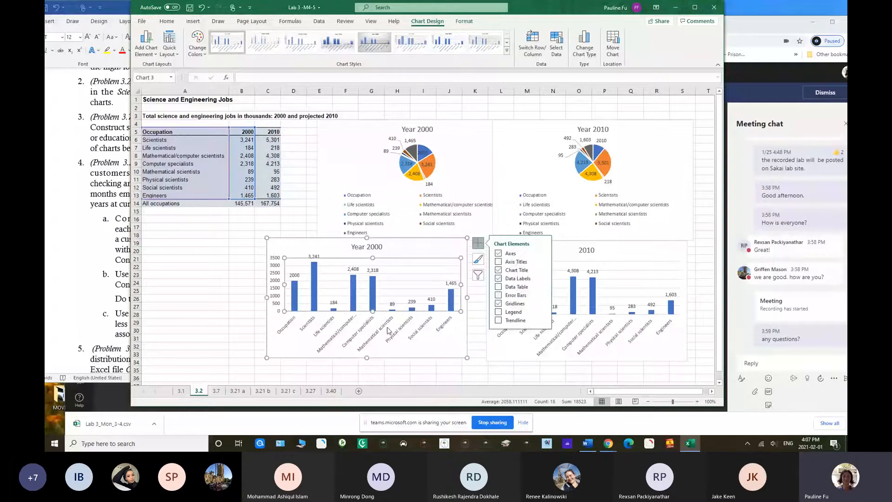
{"action": "left_click", "coordinate": [432, 373]}
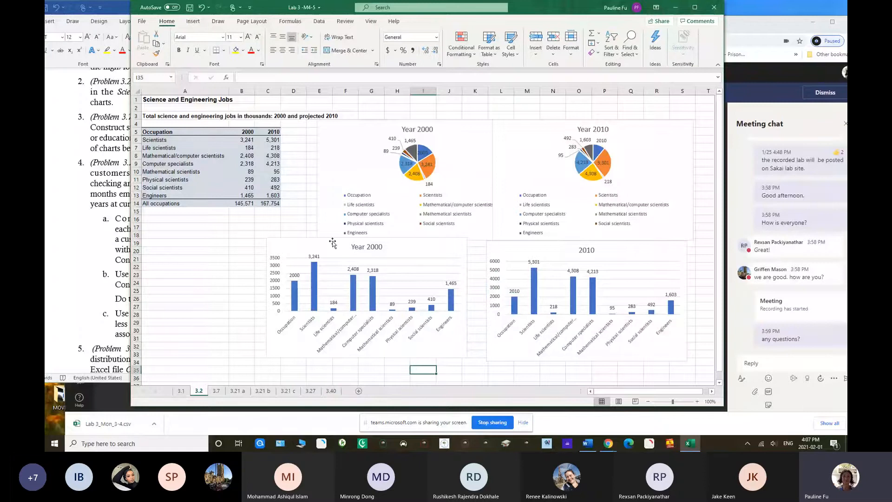
{"action": "left_click_drag", "start_coordinate": [333, 242], "coordinate": [312, 247]}
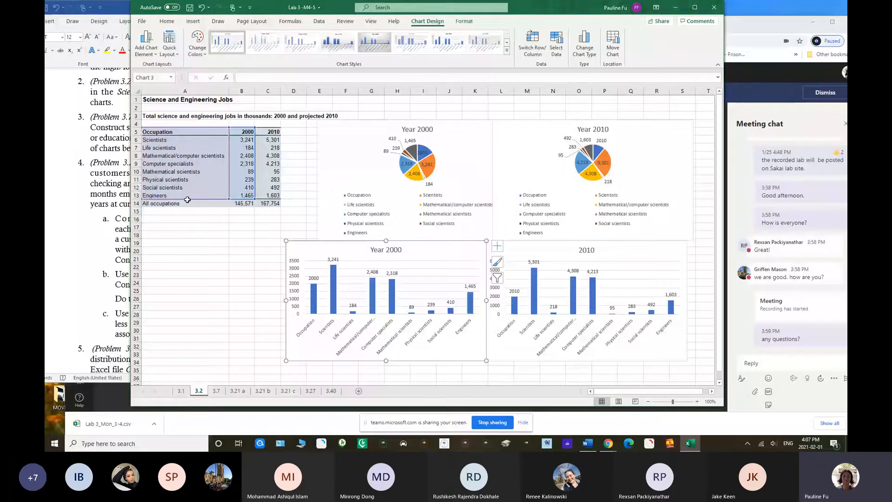
Bring Problem 3.7 into view in the Word instructions and open worksheet 3.7 in Excel, keeping its window below the problem text
{"action": "left_click", "coordinate": [115, 155]}
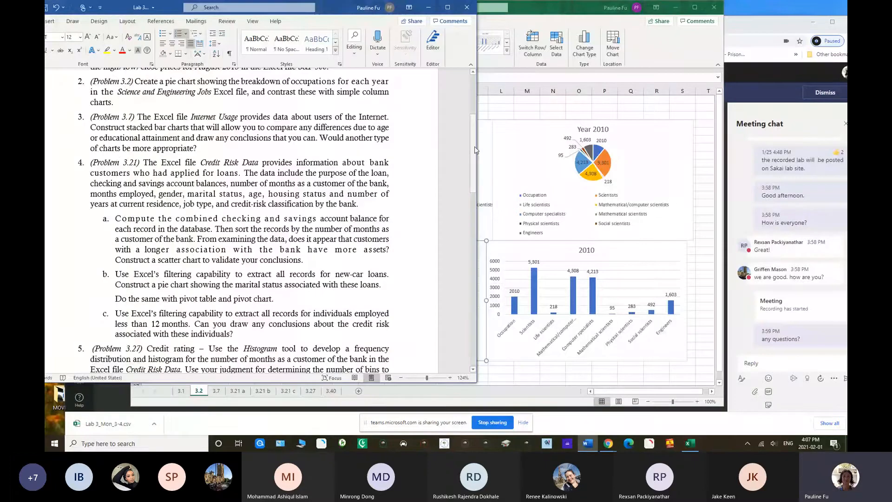
{"action": "scroll", "coordinate": [475, 150], "scroll_direction": "down", "scroll_amount": 2}
{"action": "left_click", "coordinate": [228, 406]}
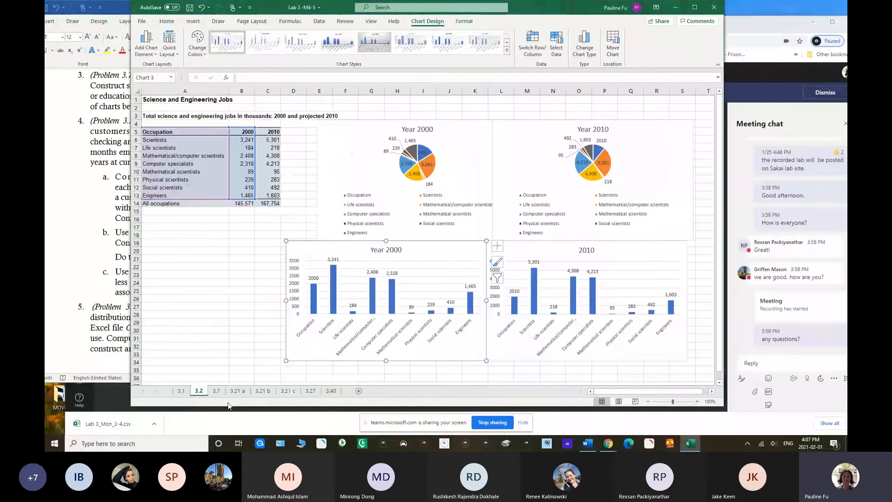
{"action": "left_click", "coordinate": [217, 391]}
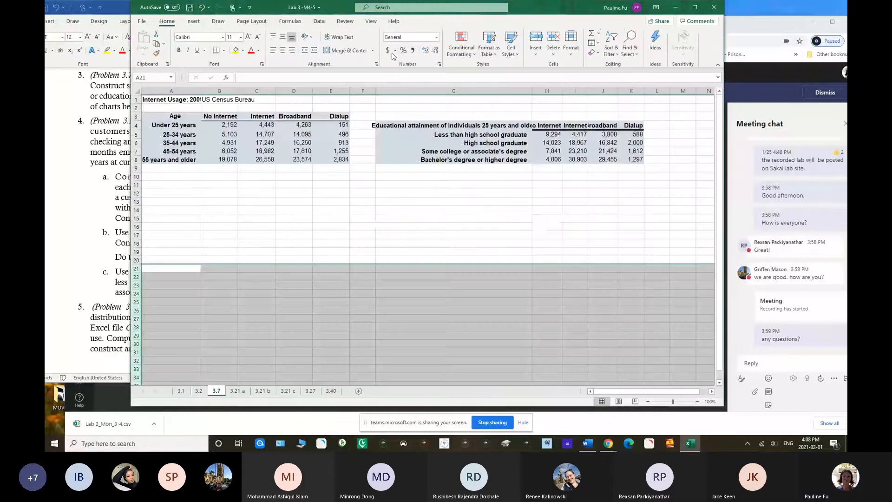
{"action": "left_click_drag", "start_coordinate": [341, 10], "coordinate": [286, 126]}
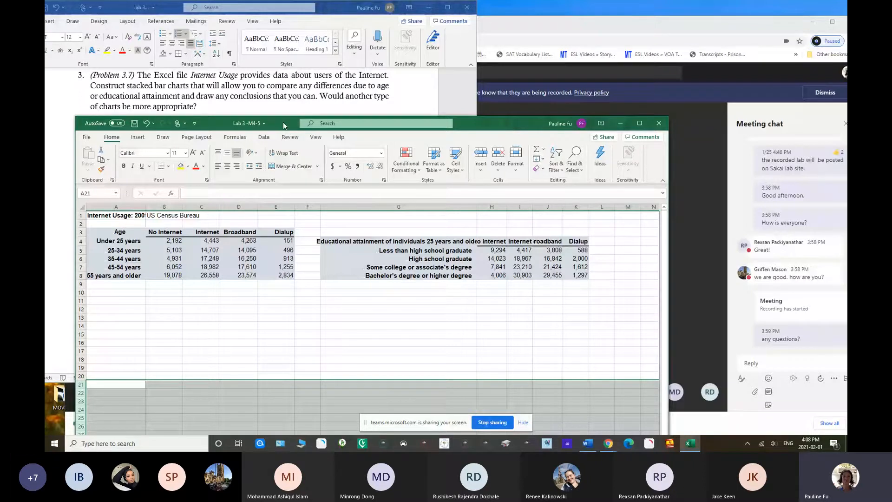
{"action": "left_click_drag", "start_coordinate": [285, 125], "coordinate": [318, 118]}
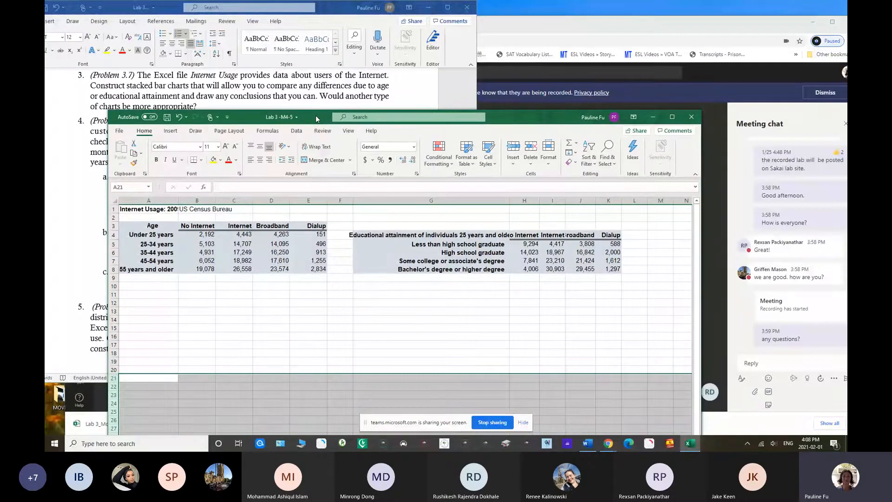
Insert a stacked column chart from the age table in A3:E8 and place it directly below that table
{"action": "left_click_drag", "start_coordinate": [154, 226], "coordinate": [306, 254]}
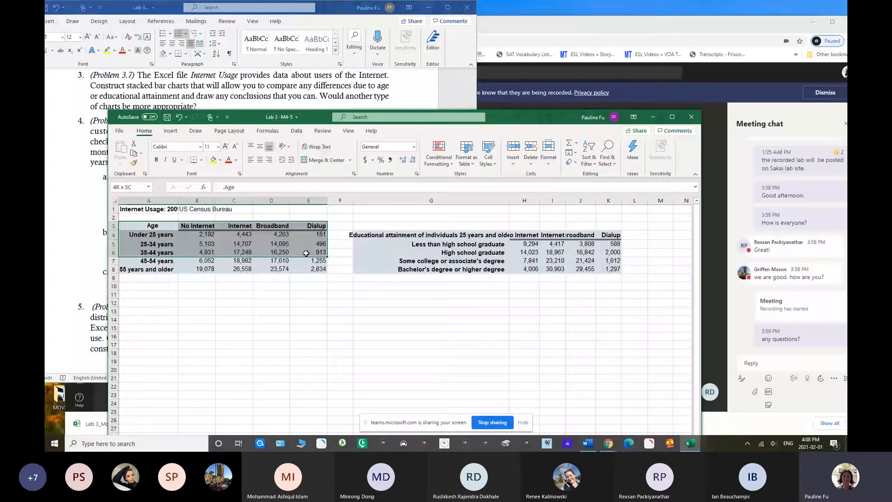
{"action": "left_click_drag", "start_coordinate": [306, 253], "coordinate": [309, 269]}
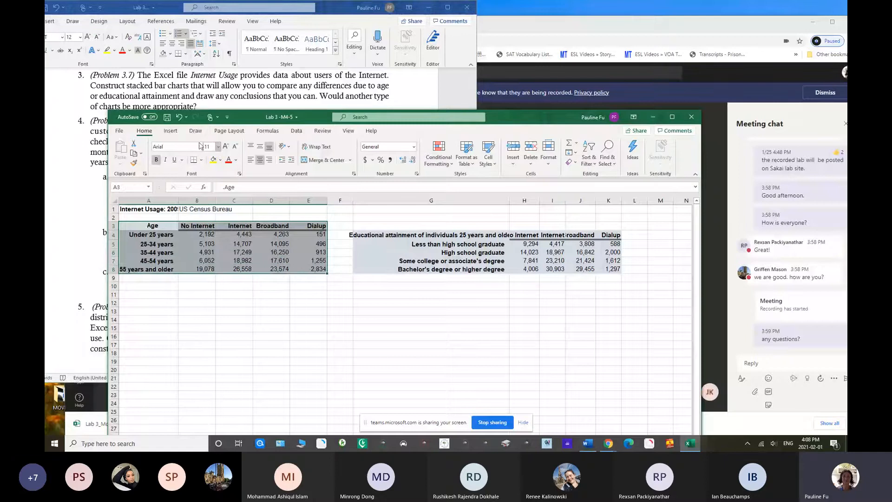
{"action": "left_click", "coordinate": [171, 131]}
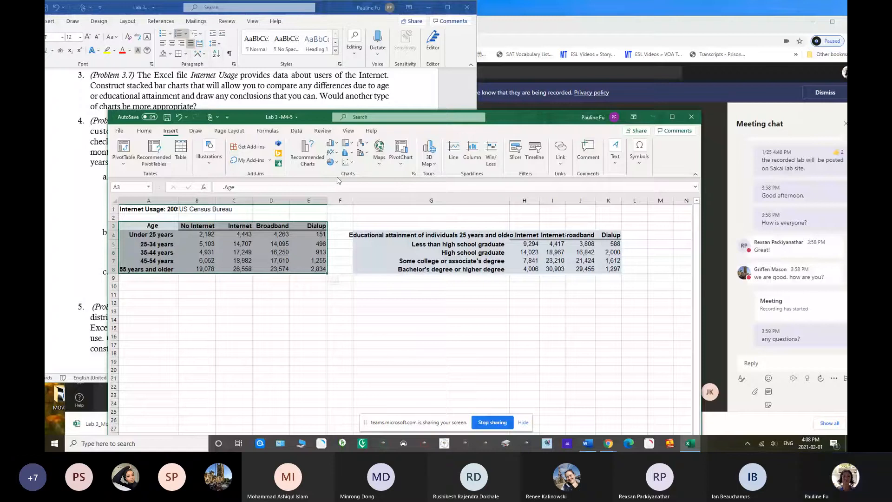
{"action": "left_click", "coordinate": [310, 152]}
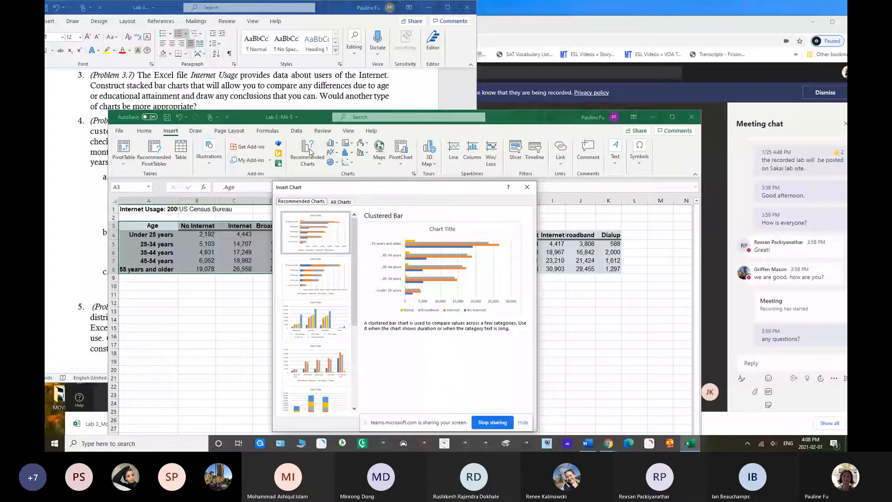
{"action": "left_click_drag", "start_coordinate": [355, 188], "coordinate": [384, 134]}
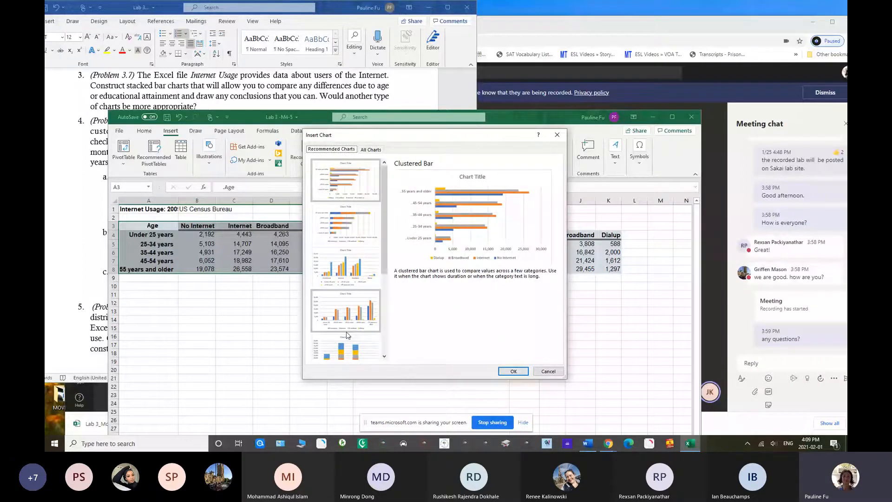
{"action": "left_click", "coordinate": [341, 350]}
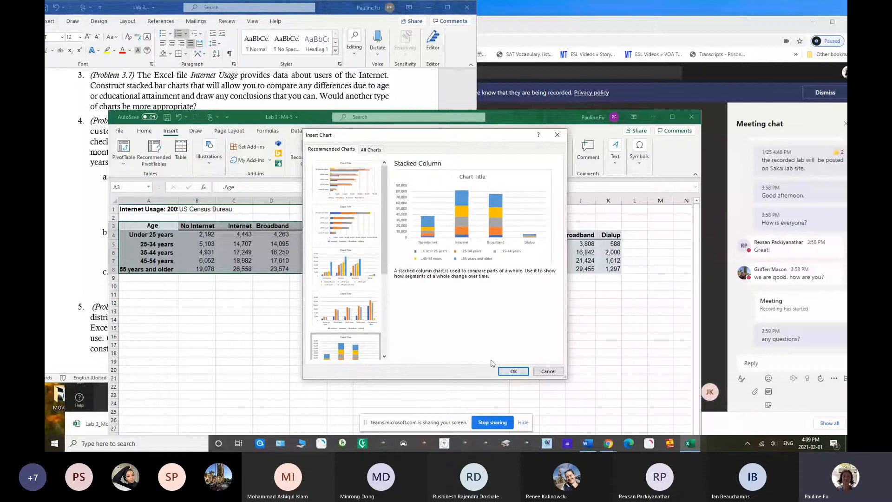
{"action": "left_click", "coordinate": [513, 371]}
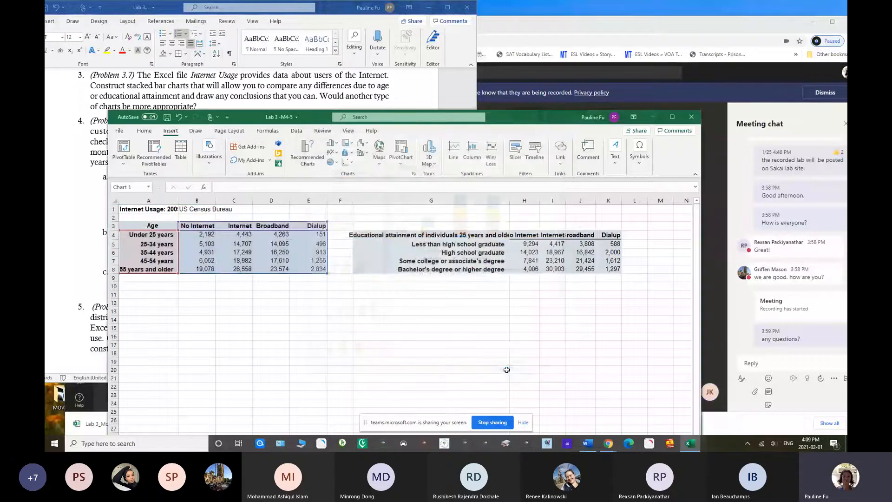
{"action": "left_click_drag", "start_coordinate": [331, 296], "coordinate": [159, 287]}
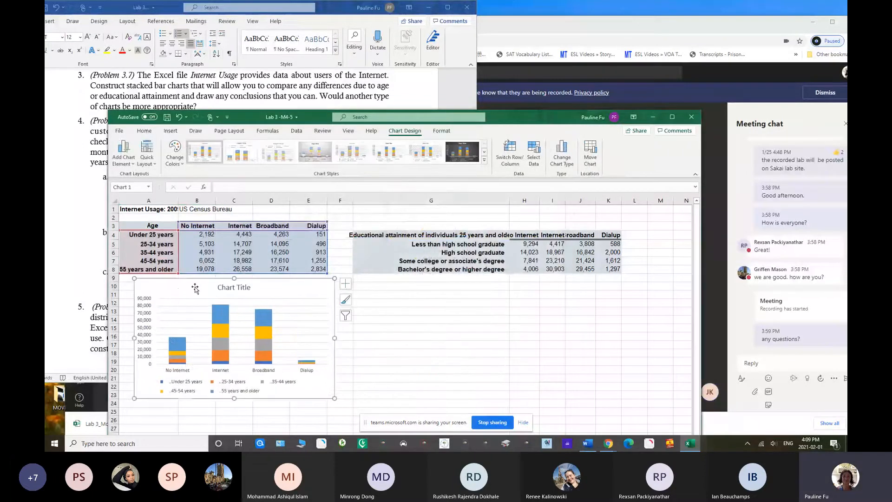
Title the age stacked column chart "Age", add data labels to it and close the formatting pane
{"action": "double_click", "coordinate": [219, 287]}
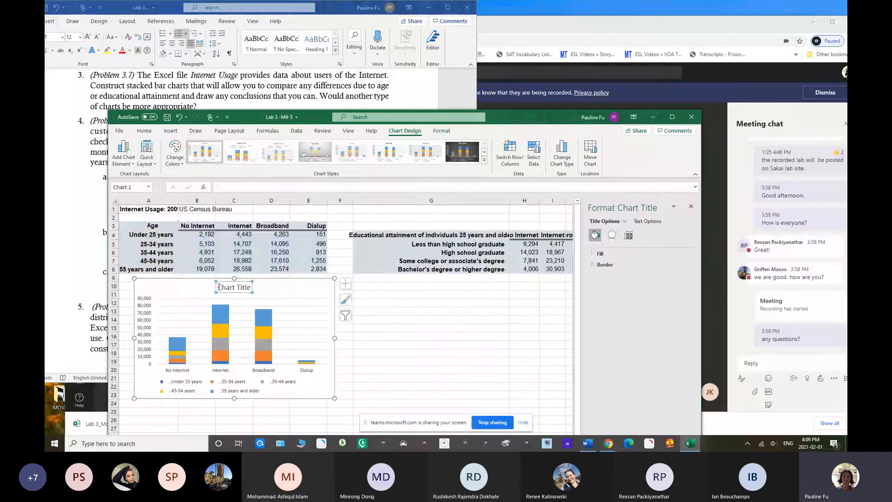
{"action": "left_click_drag", "start_coordinate": [219, 286], "coordinate": [249, 289]}
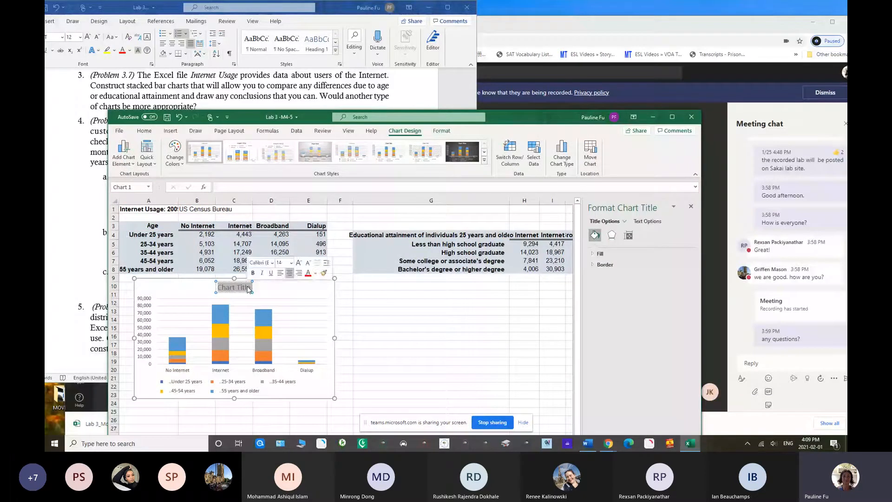
{"action": "type", "text": "Age"}
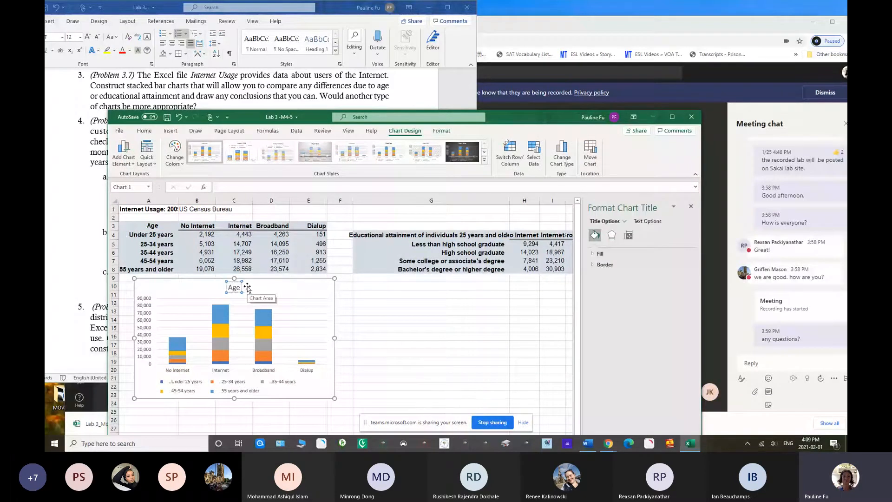
{"action": "left_click", "coordinate": [286, 293]}
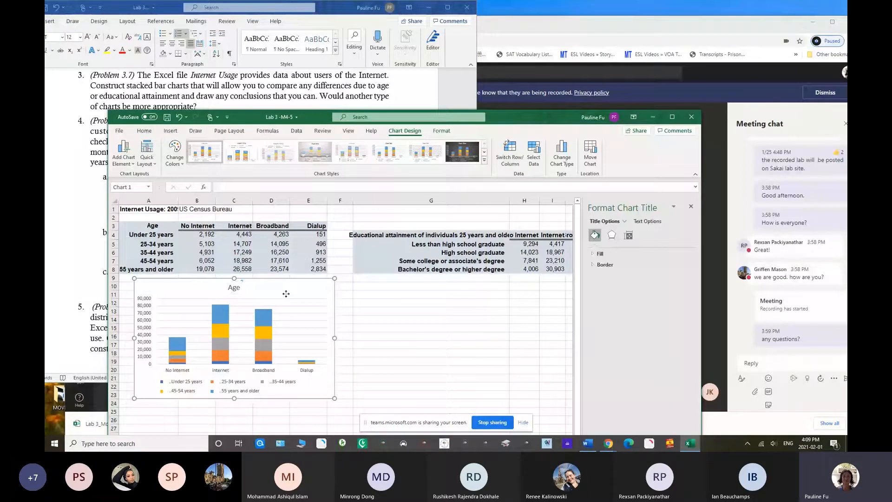
{"action": "left_click", "coordinate": [346, 284]}
{"action": "left_click", "coordinate": [366, 319]}
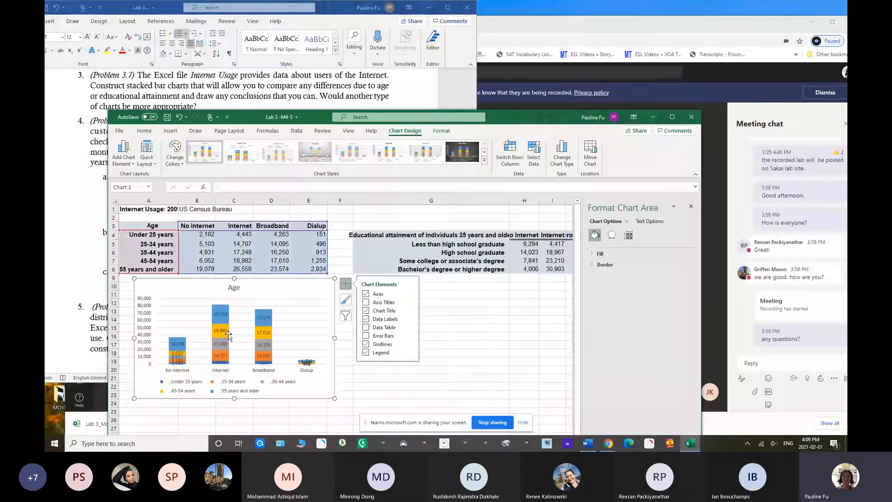
{"action": "left_click", "coordinate": [440, 309]}
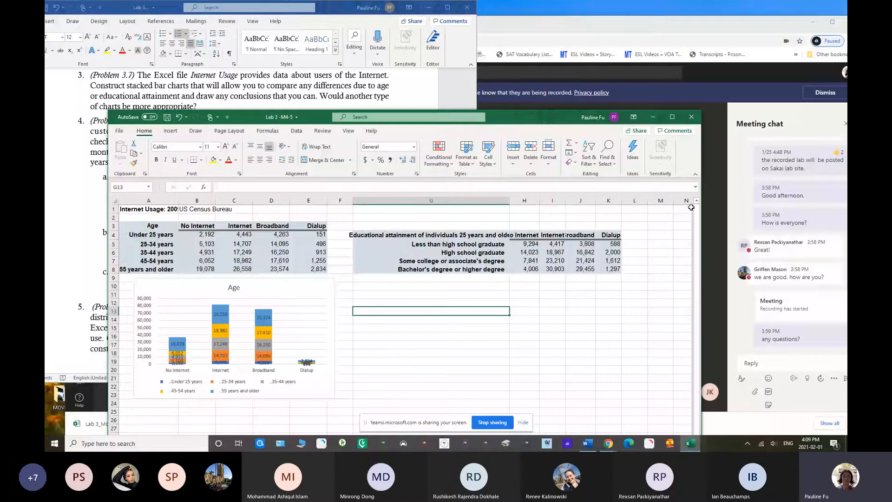
Insert a stacked column chart from the educational attainment table in G4:K8 and place it below that table
{"action": "left_click", "coordinate": [390, 235]}
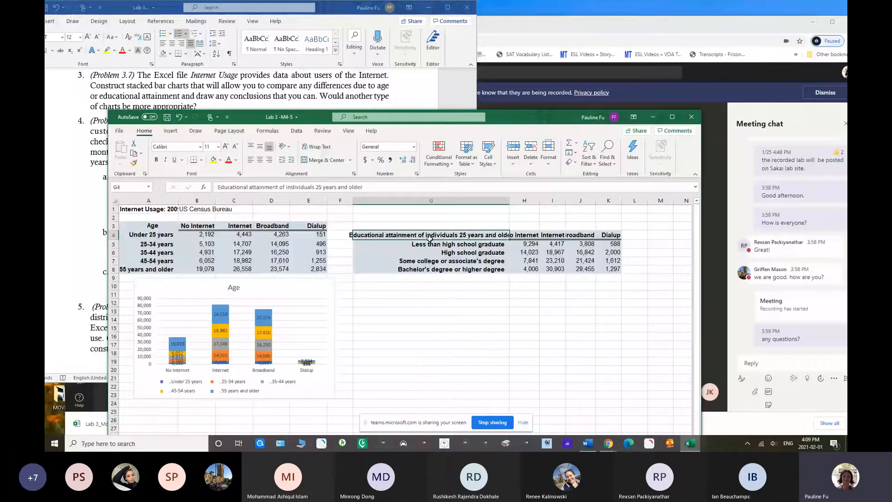
{"action": "left_click_drag", "start_coordinate": [430, 239], "coordinate": [603, 271]}
{"action": "left_click", "coordinate": [171, 132]}
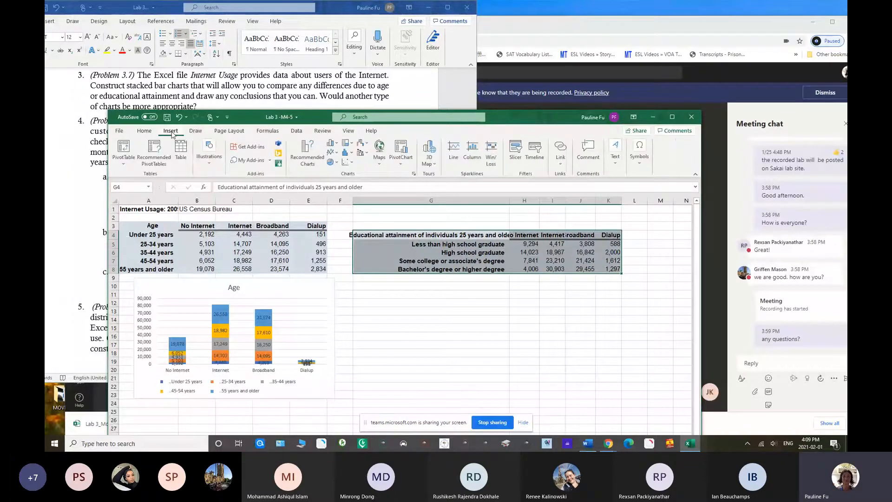
{"action": "left_click", "coordinate": [308, 154]}
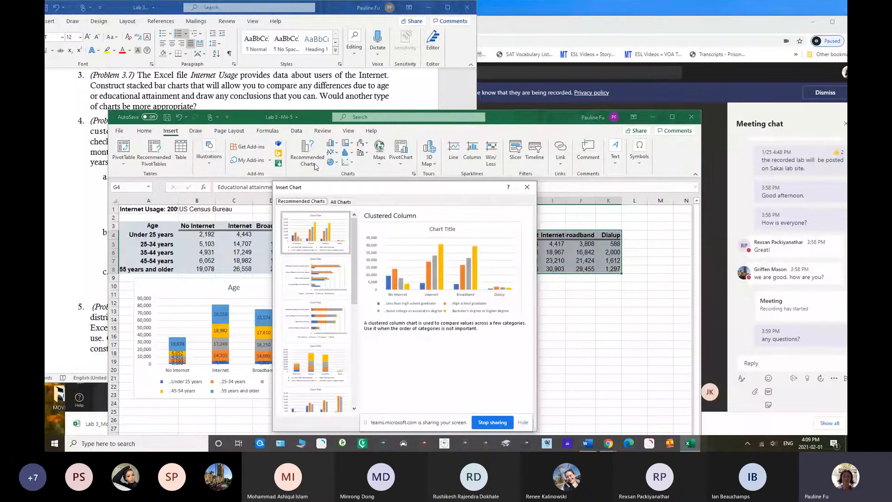
{"action": "left_click", "coordinate": [315, 364]}
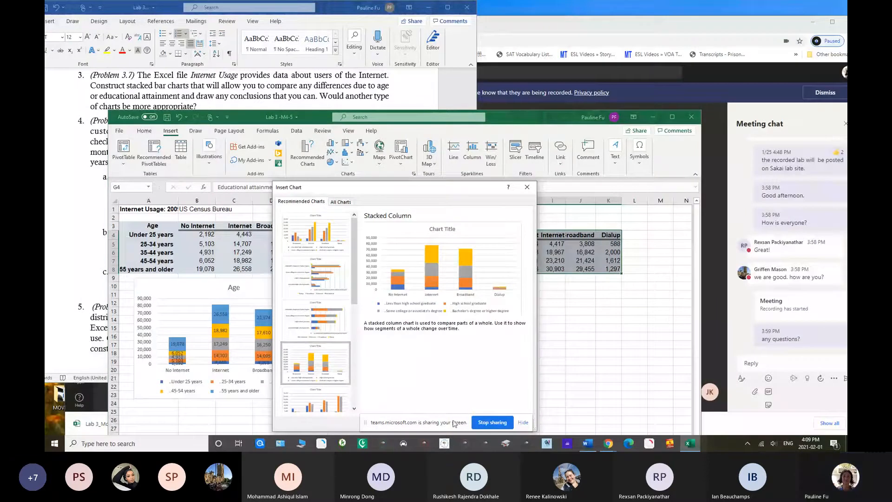
{"action": "left_click_drag", "start_coordinate": [386, 194], "coordinate": [400, 134]}
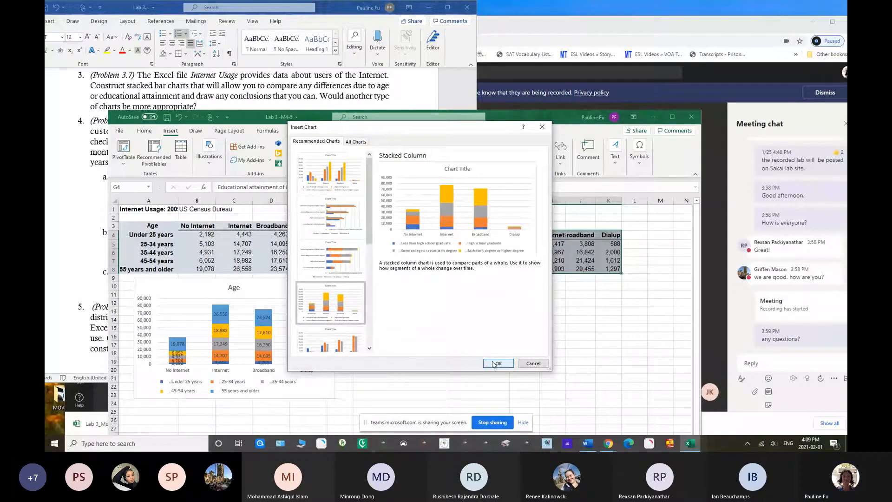
{"action": "left_click", "coordinate": [495, 364]}
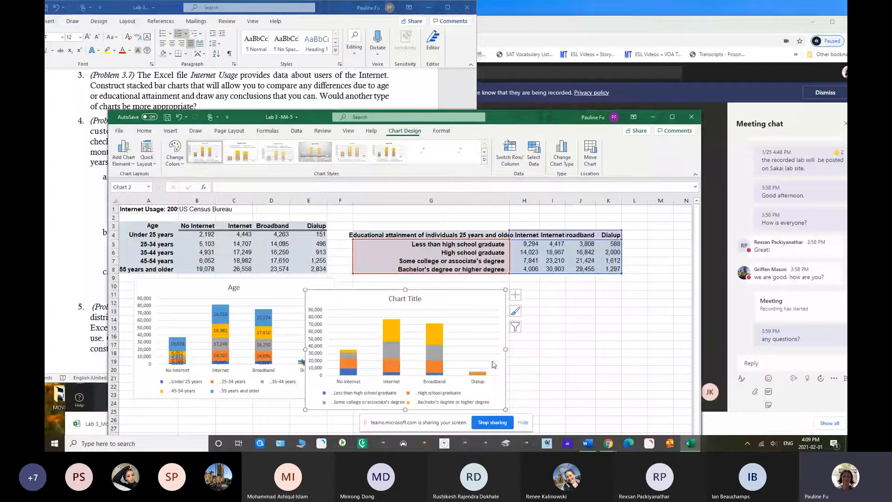
{"action": "left_click_drag", "start_coordinate": [399, 307], "coordinate": [482, 287]}
Title the educational attainment chart "Education", close the formatting pane and add data labels to the chart
{"action": "double_click", "coordinate": [457, 288]}
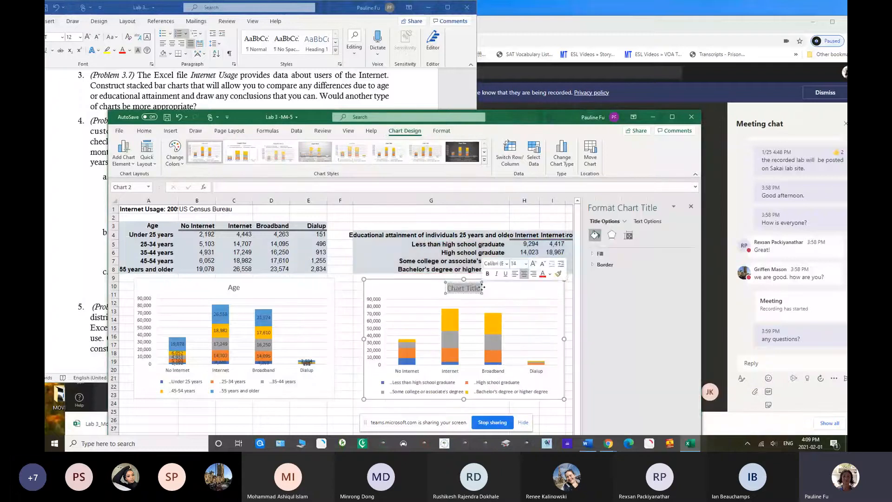
{"action": "type", "text": "Education"}
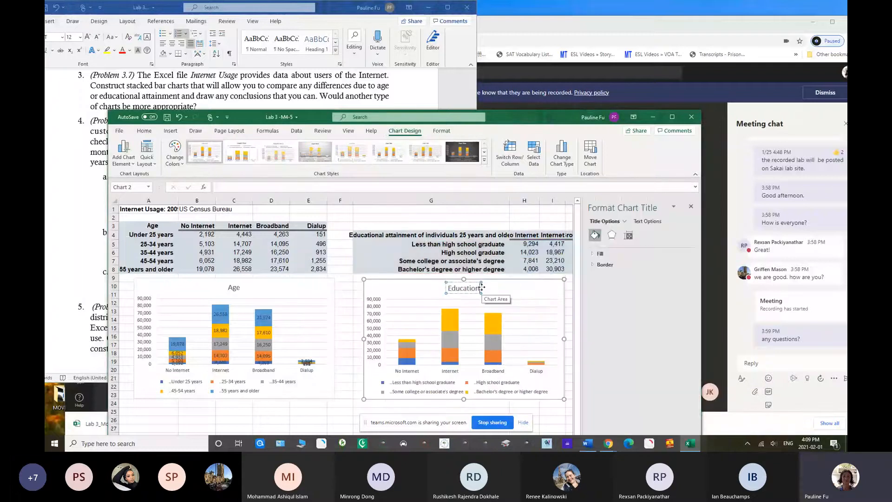
{"action": "left_click", "coordinate": [691, 205]}
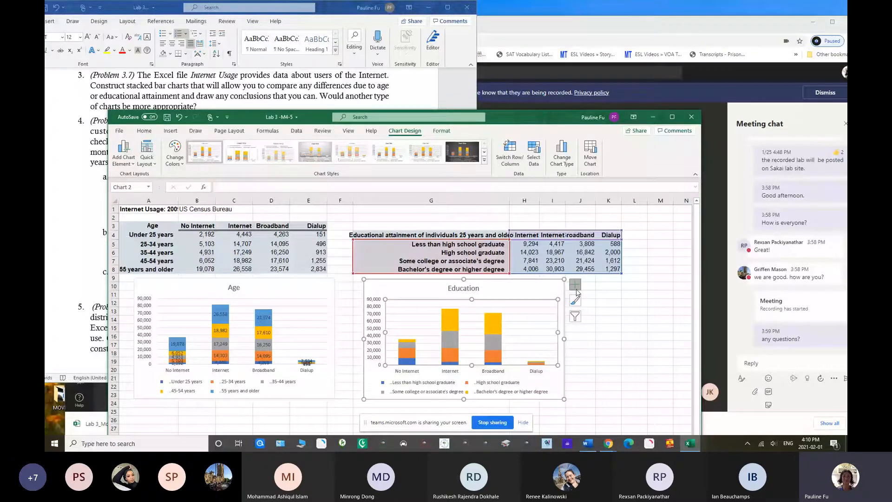
{"action": "left_click", "coordinate": [576, 286]}
{"action": "left_click", "coordinate": [596, 320]}
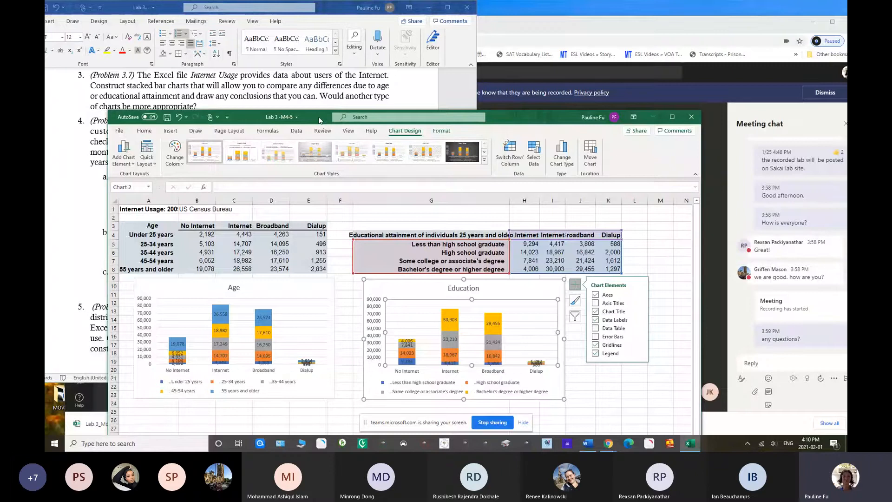
Insert a 2-D pie chart from the age table in A3:E8, move the workbook window up and place the pie below the Age column chart
{"action": "left_click_drag", "start_coordinate": [317, 120], "coordinate": [335, 120]}
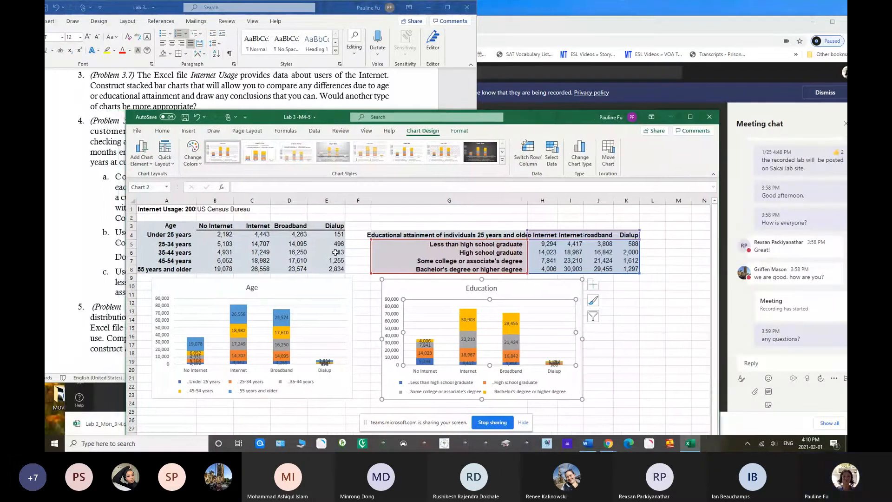
{"action": "left_click", "coordinate": [164, 227]}
{"action": "left_click_drag", "start_coordinate": [203, 227], "coordinate": [333, 275]}
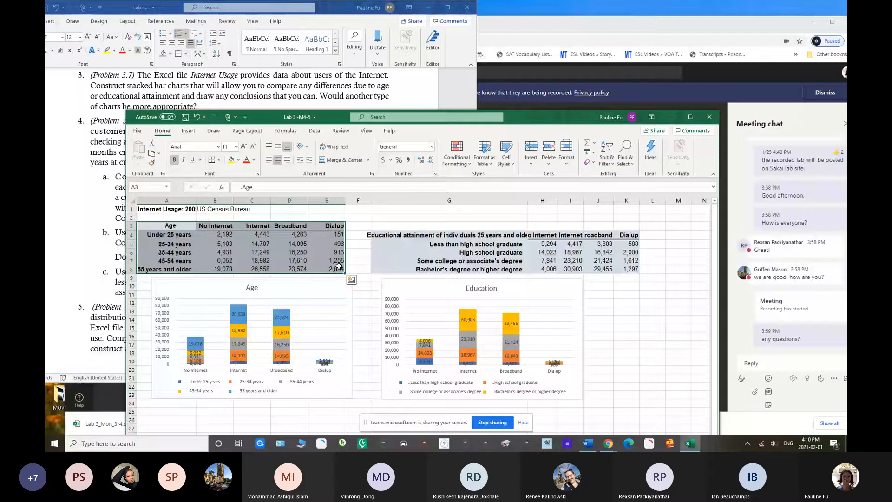
{"action": "left_click", "coordinate": [191, 132]}
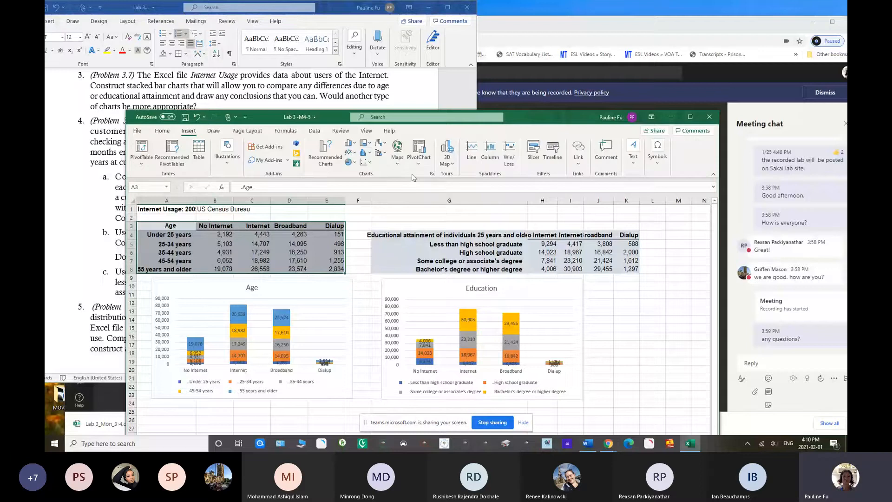
{"action": "left_click", "coordinate": [353, 163]}
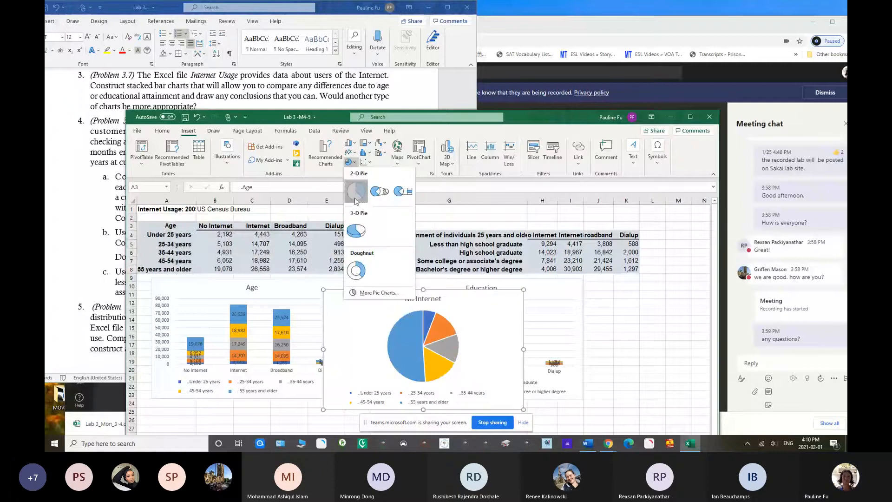
{"action": "left_click", "coordinate": [356, 195]}
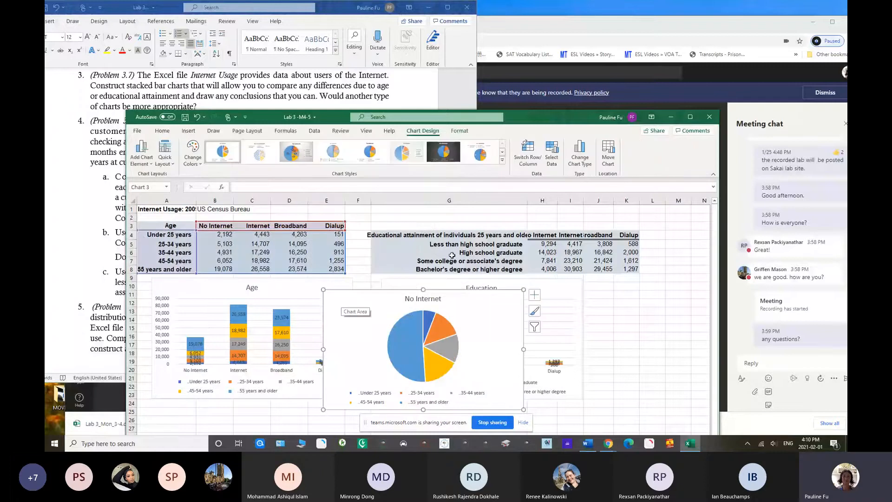
{"action": "left_click_drag", "start_coordinate": [507, 117], "coordinate": [476, 22]}
{"action": "left_click_drag", "start_coordinate": [318, 209], "coordinate": [154, 314]}
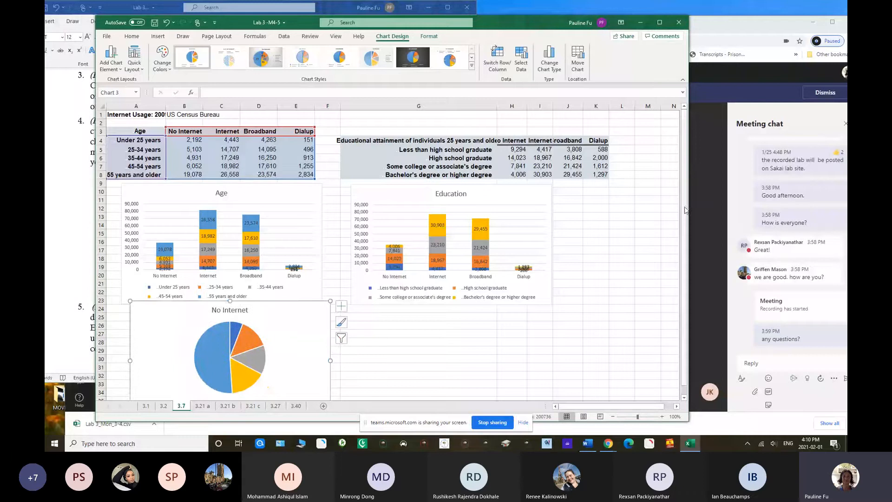
Add data labels to the pie chart, change its title to "Age" and close the formatting pane
{"action": "scroll", "coordinate": [686, 210], "scroll_direction": "down", "scroll_amount": 1}
{"action": "left_click", "coordinate": [342, 298]}
{"action": "left_click", "coordinate": [362, 316]}
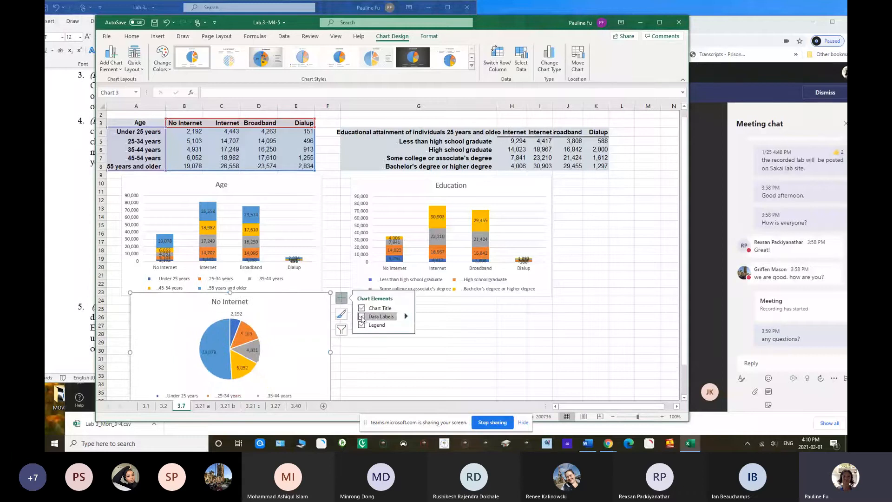
{"action": "double_click", "coordinate": [228, 304]}
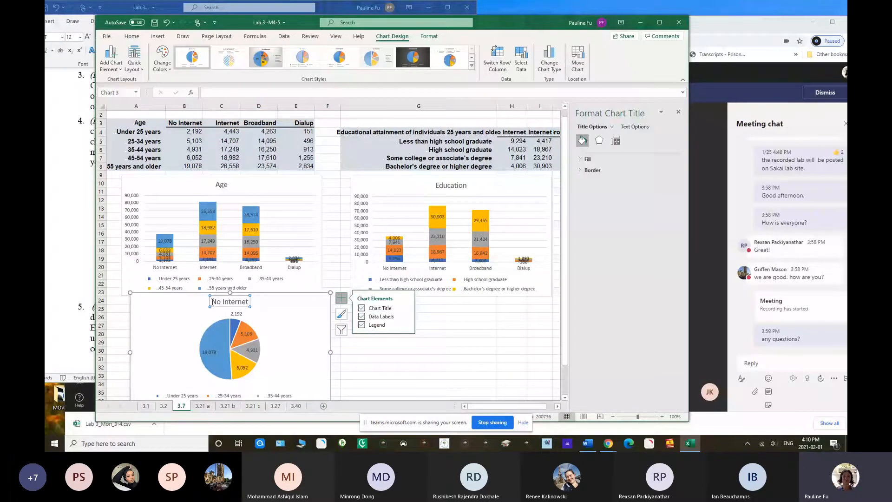
{"action": "left_click_drag", "start_coordinate": [212, 302], "coordinate": [317, 311]}
{"action": "type", "text": "A"}
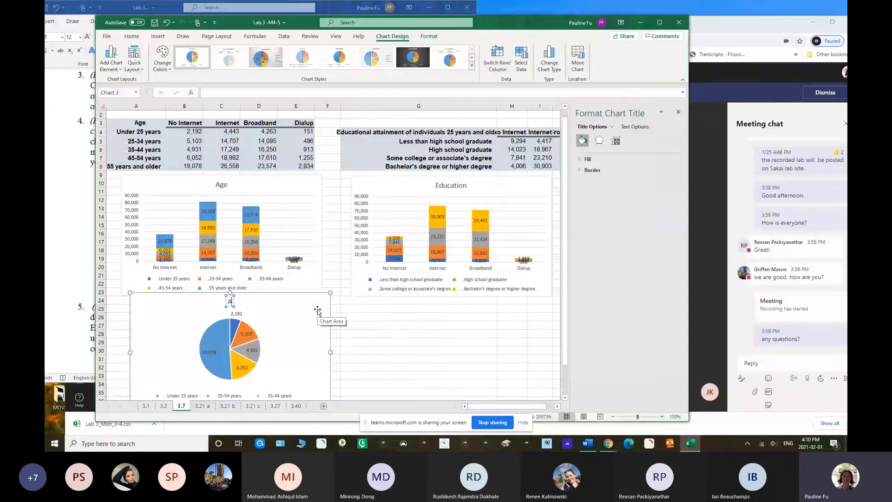
{"action": "type", "text": "ge"}
{"action": "left_click", "coordinate": [372, 325]}
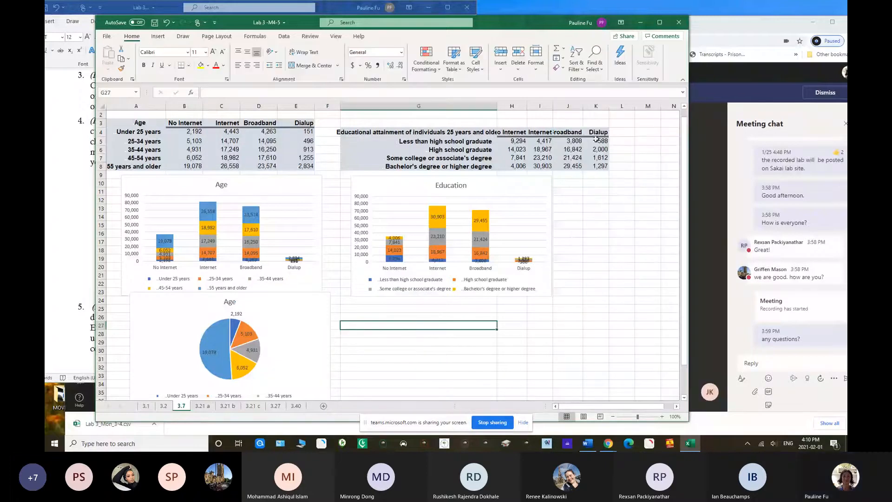
Insert a pie chart from the educational attainment table in G4:K8 and place it below the Education column chart
{"action": "left_click_drag", "start_coordinate": [465, 132], "coordinate": [604, 166]}
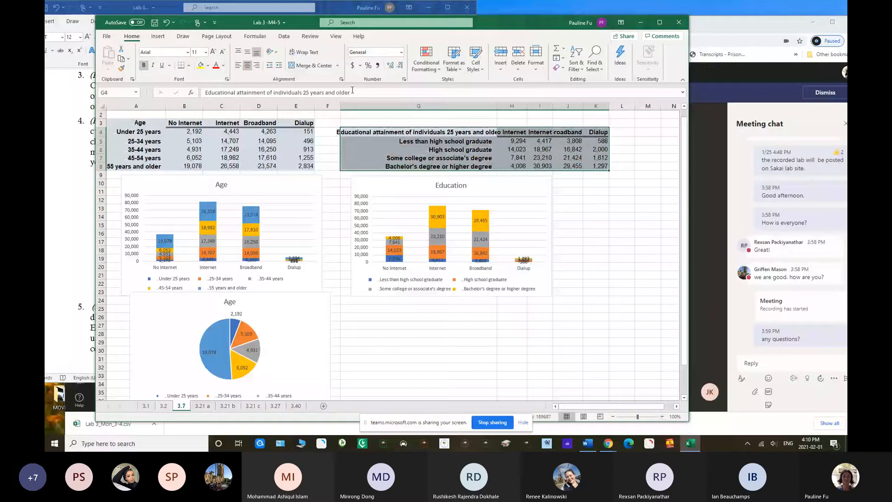
{"action": "left_click", "coordinate": [158, 36]}
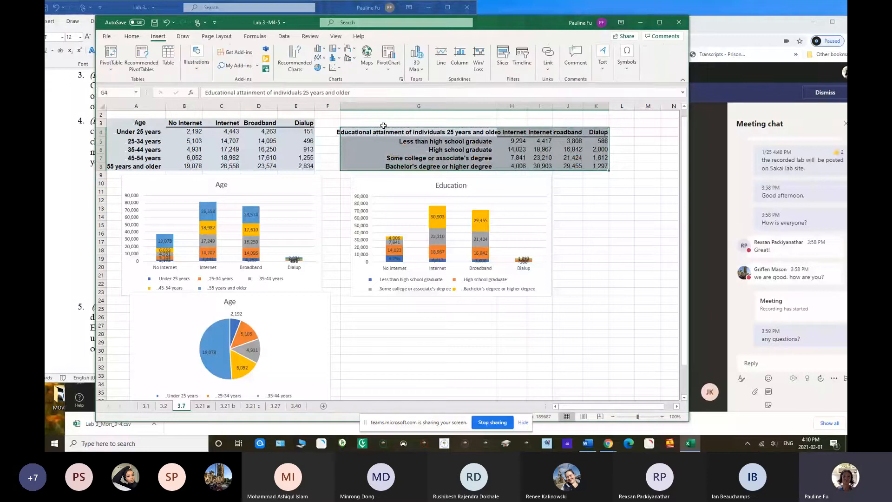
{"action": "left_click", "coordinate": [295, 65]}
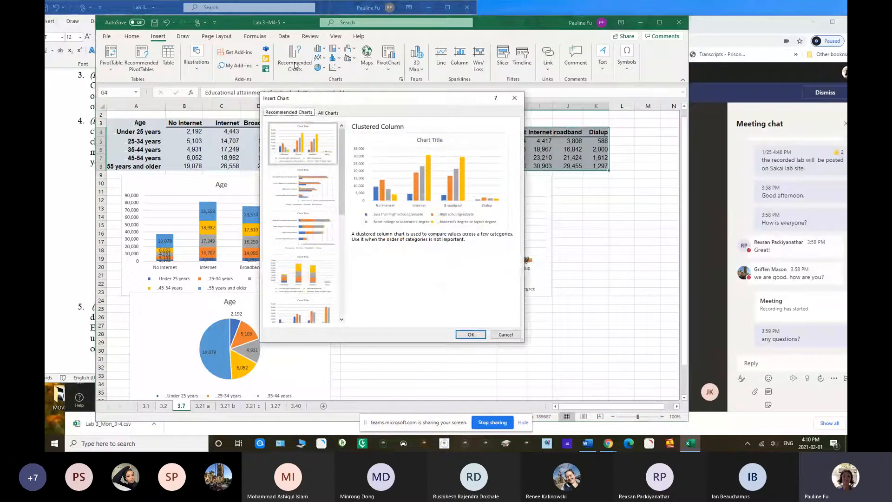
{"action": "left_click", "coordinate": [471, 335]}
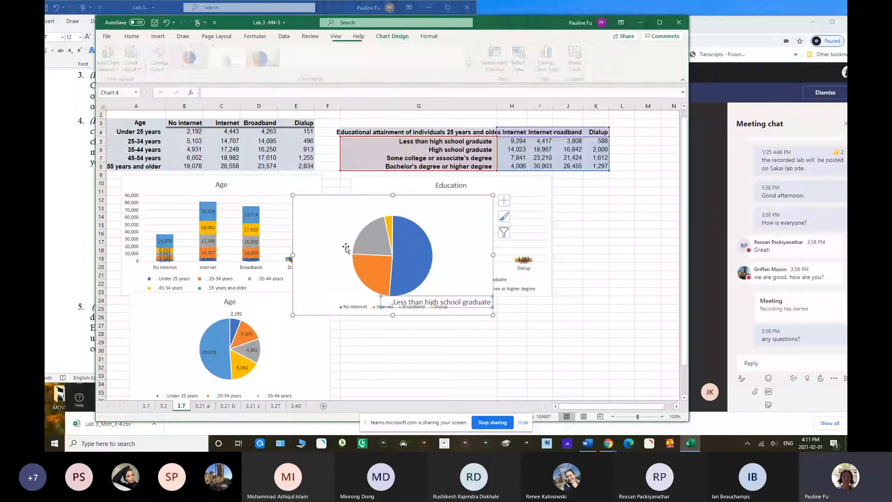
{"action": "left_click_drag", "start_coordinate": [323, 217], "coordinate": [372, 293]}
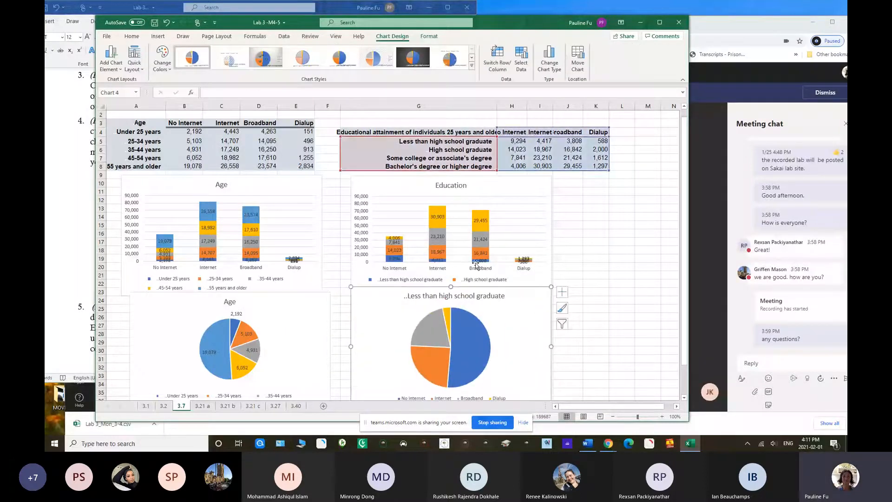
Change the new pie chart's title to "Eduation", close the formatting pane and add data labels
{"action": "double_click", "coordinate": [454, 295]}
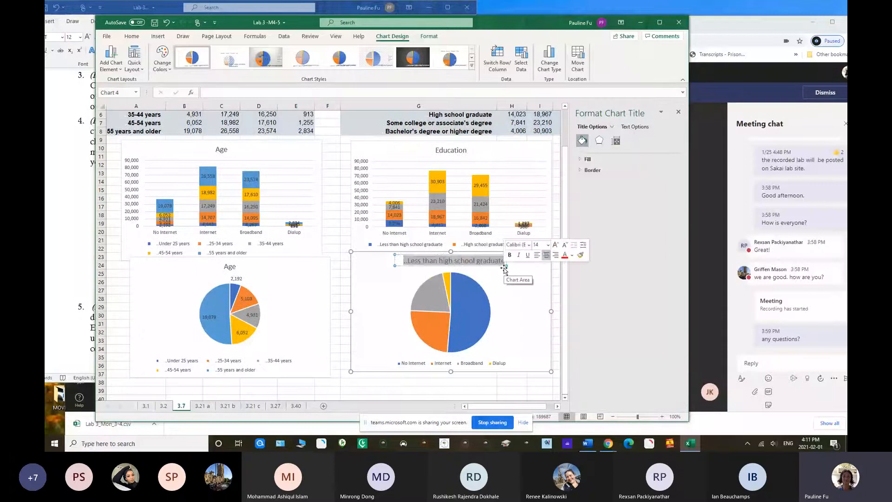
{"action": "type", "text": "Ed"}
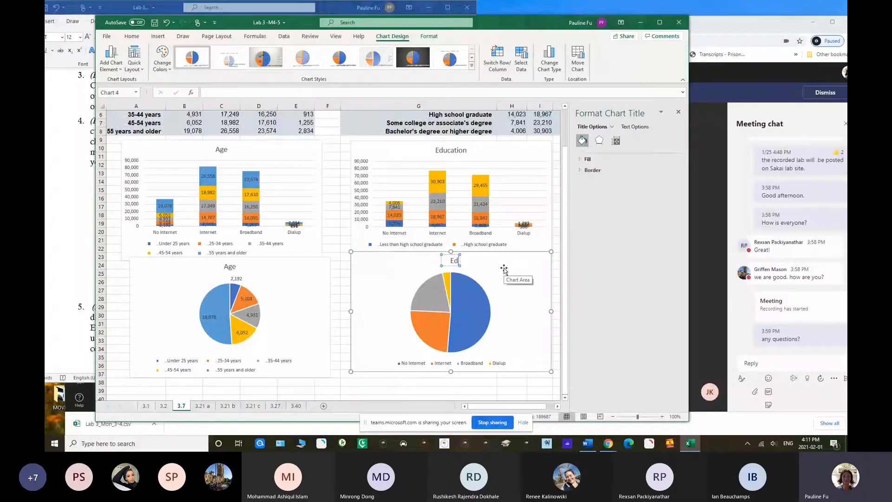
{"action": "type", "text": "uation"}
{"action": "left_click", "coordinate": [503, 272]}
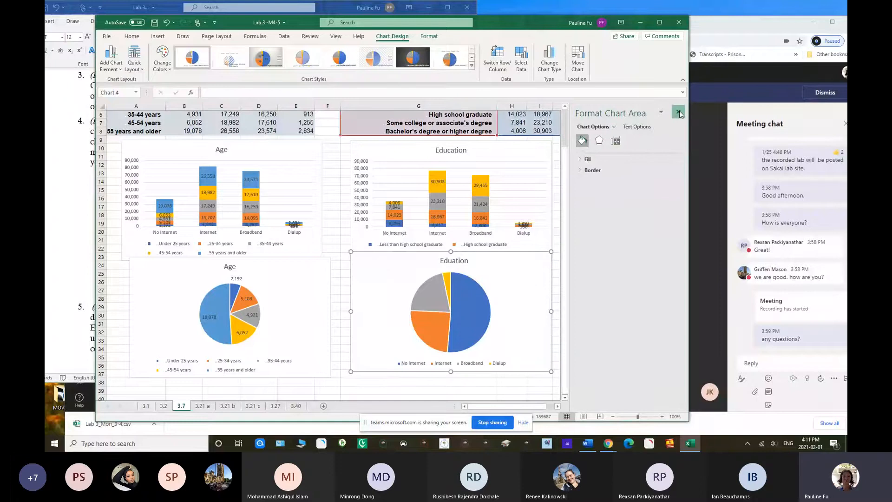
{"action": "left_click", "coordinate": [680, 115]}
{"action": "left_click", "coordinate": [563, 259]}
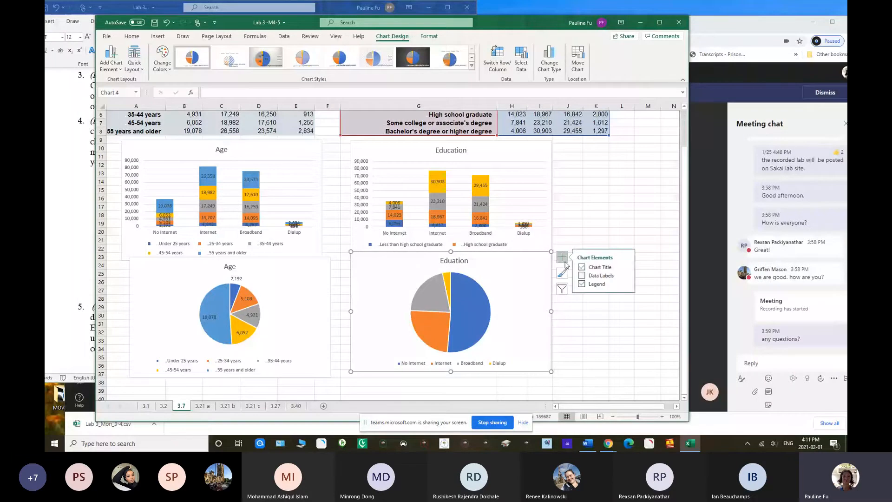
{"action": "left_click", "coordinate": [582, 275]}
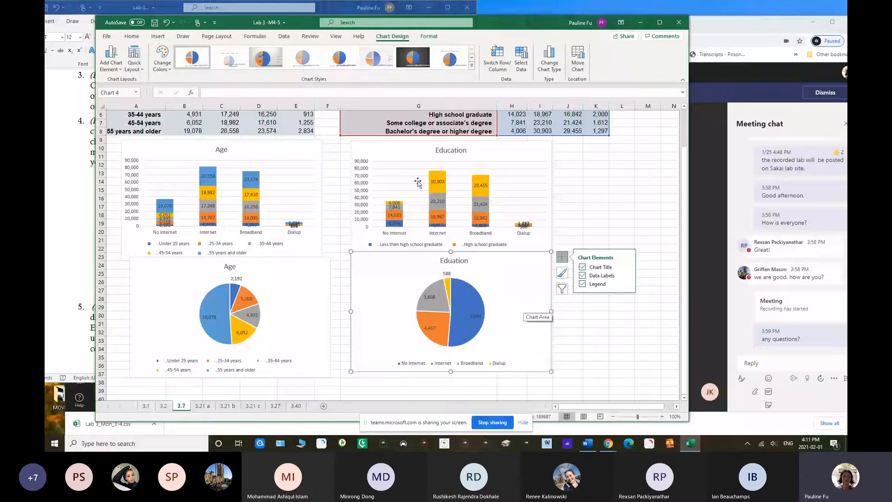
Switch to the Word lab document to view Problem 3.21, then return to the Excel workbook and set its window beside the text
{"action": "left_click_drag", "start_coordinate": [299, 27], "coordinate": [315, 122]}
{"action": "left_click", "coordinate": [294, 111]}
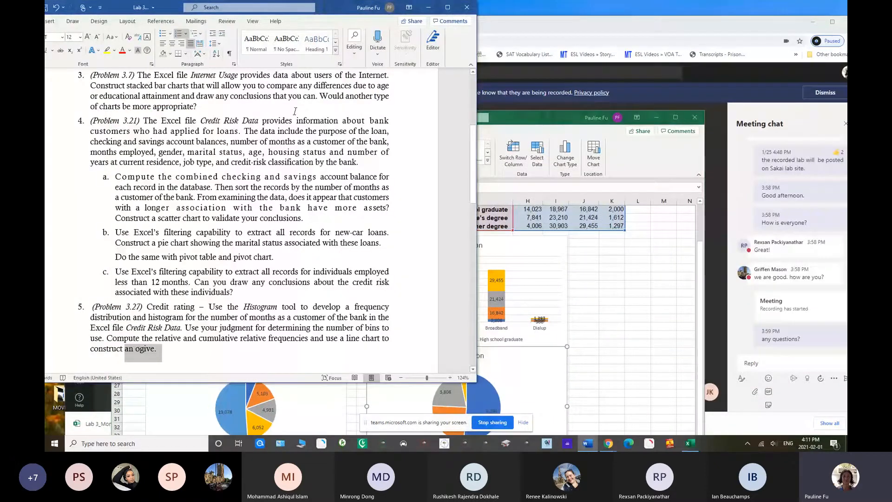
{"action": "scroll", "coordinate": [467, 165], "scroll_direction": "down", "scroll_amount": 1}
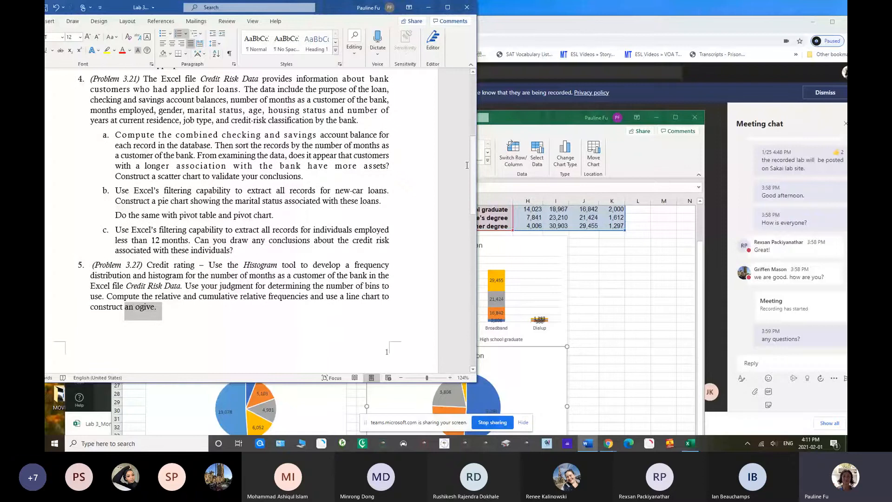
{"action": "left_click", "coordinate": [521, 123]}
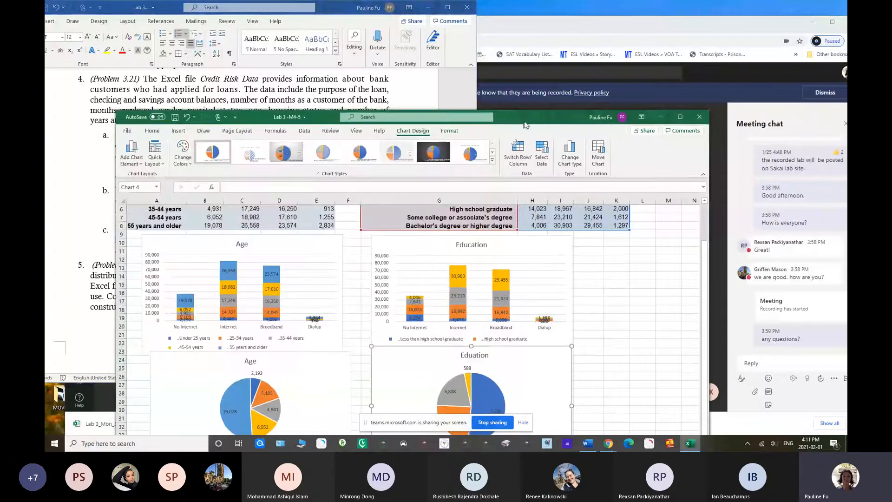
{"action": "left_click_drag", "start_coordinate": [525, 124], "coordinate": [723, 22]}
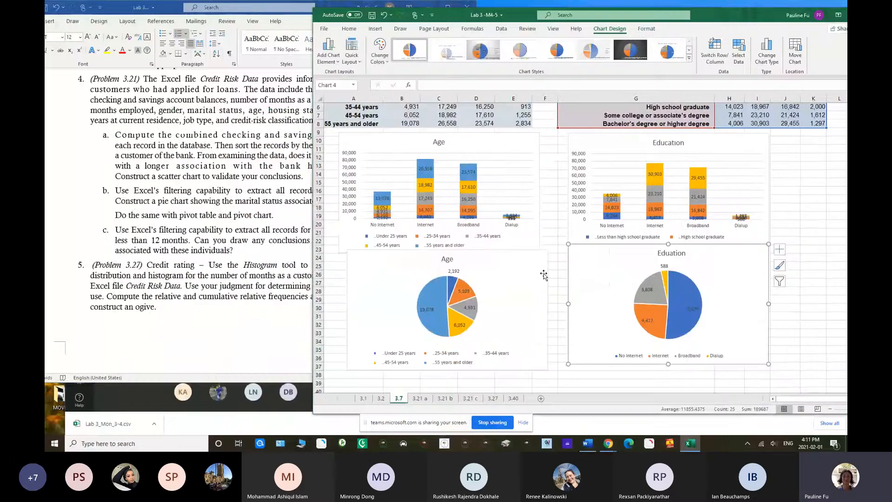
Open sheet 3.21 a and place the workbook window below the instructions for Problem 3.21 part a
{"action": "left_click", "coordinate": [420, 398]}
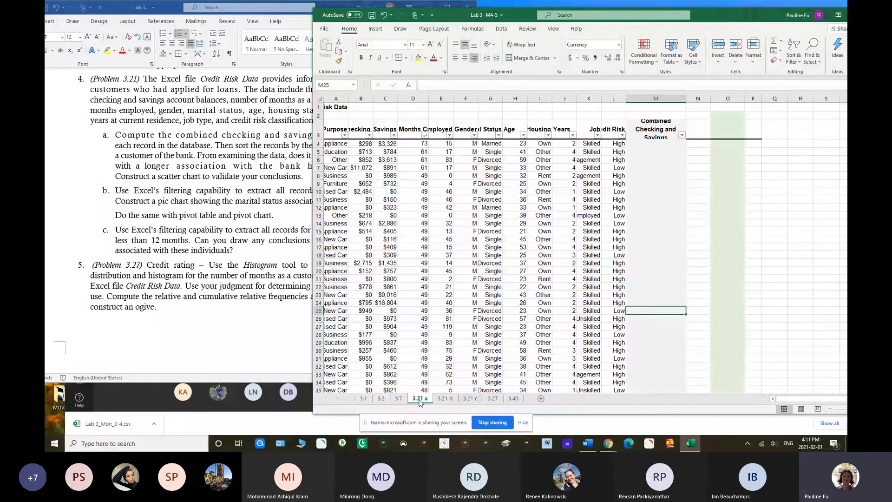
{"action": "key", "text": "ctrl+Page_Down"}
{"action": "key", "text": "ctrl+Page_Down"}
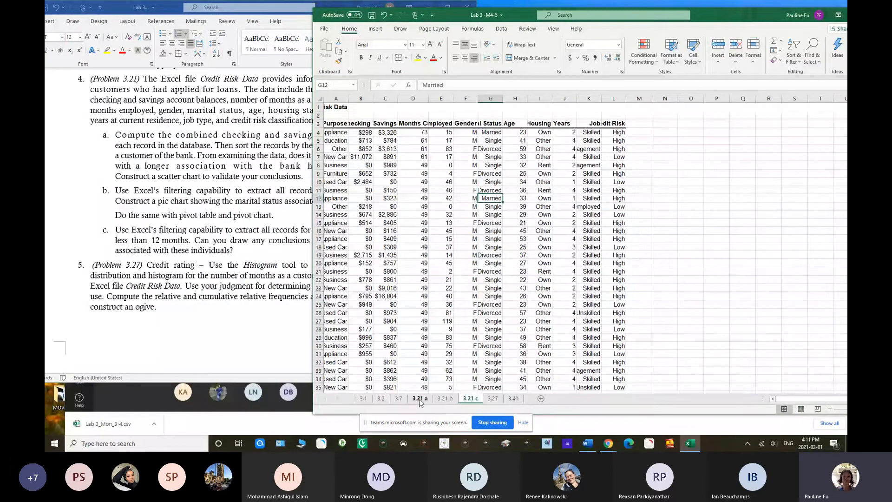
{"action": "left_click", "coordinate": [420, 400]}
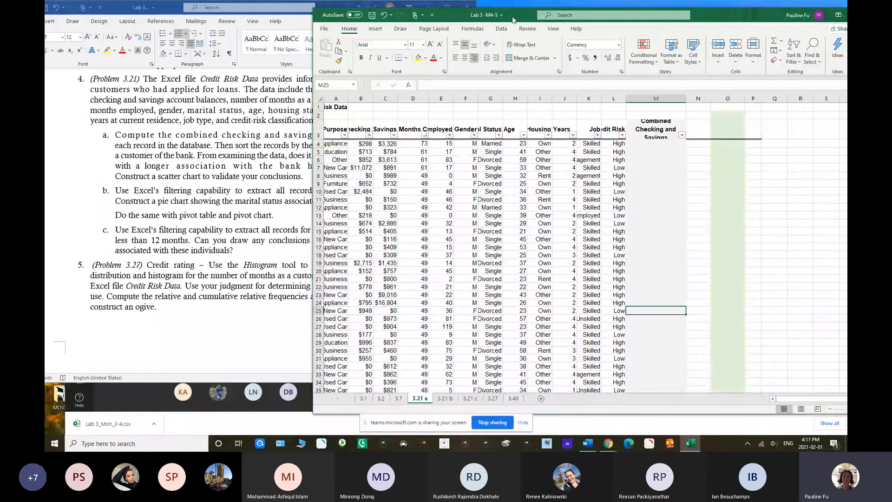
{"action": "left_click_drag", "start_coordinate": [513, 20], "coordinate": [284, 191]}
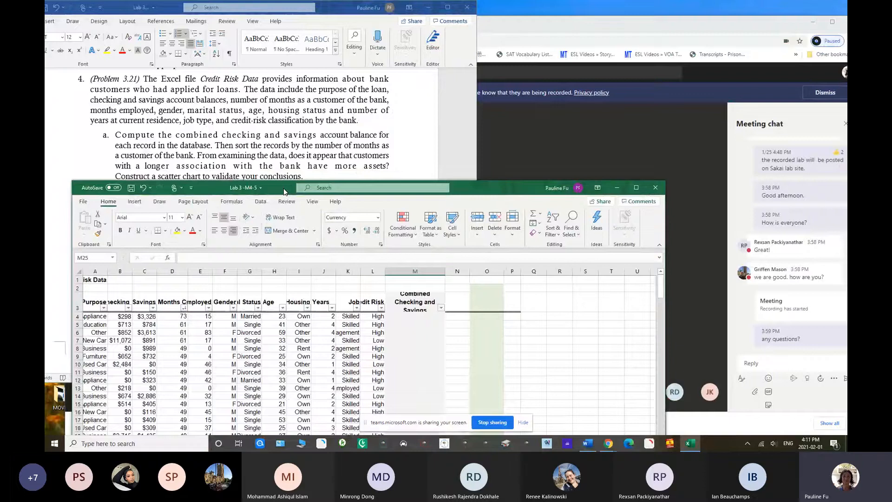
{"action": "left_click_drag", "start_coordinate": [284, 191], "coordinate": [287, 191]}
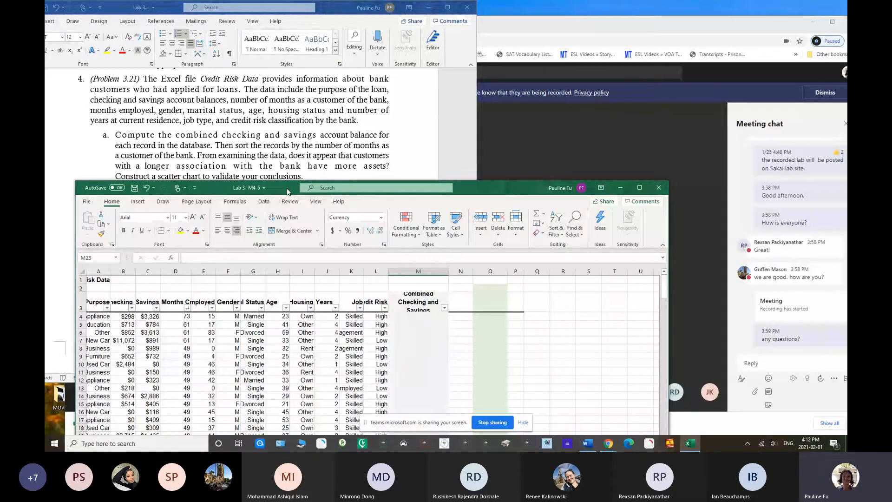
{"action": "left_click_drag", "start_coordinate": [287, 191], "coordinate": [267, 183]}
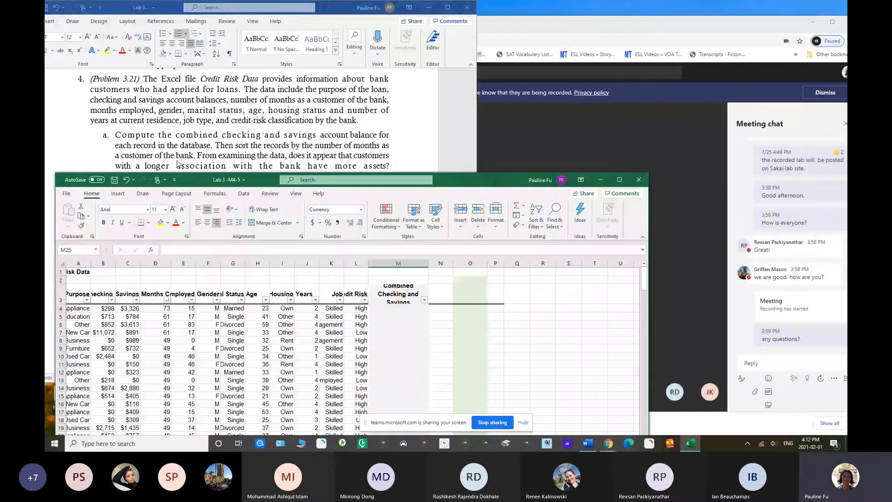
{"action": "left_click_drag", "start_coordinate": [267, 183], "coordinate": [266, 197]}
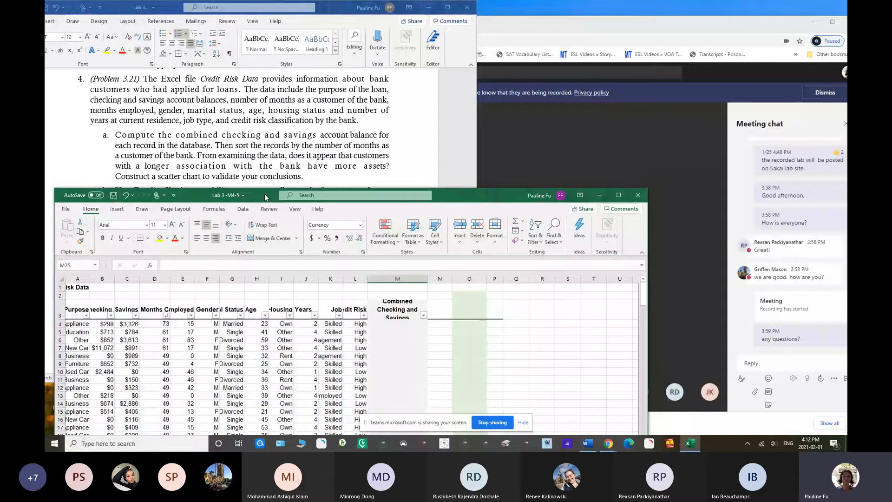
{"action": "left_click_drag", "start_coordinate": [265, 197], "coordinate": [264, 196]}
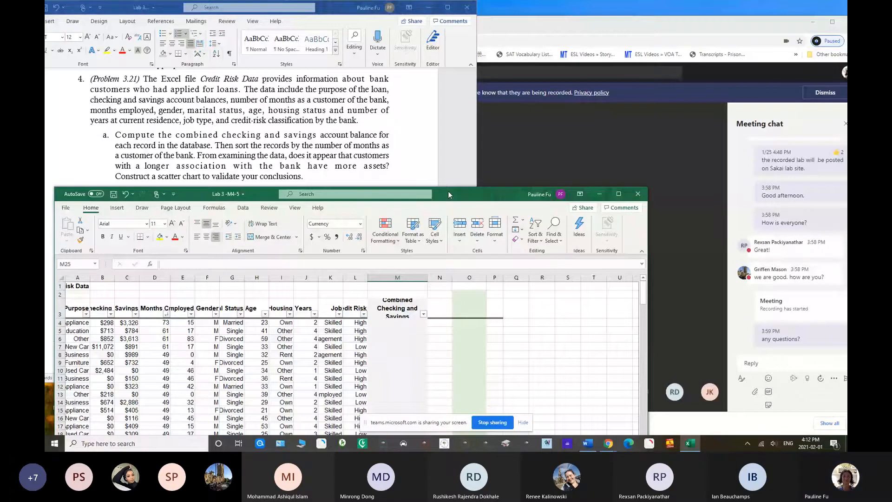
{"action": "left_click_drag", "start_coordinate": [448, 191], "coordinate": [476, 199]}
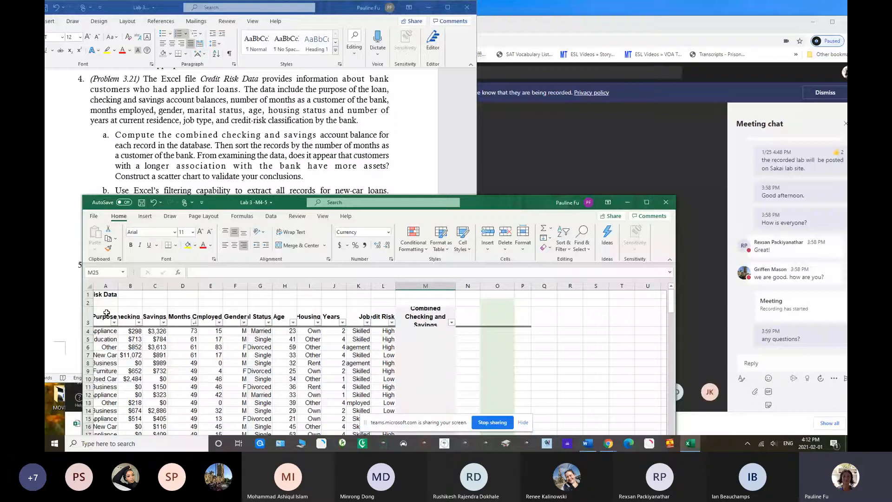
Increase the height of header row 3 and widen the Checking and Savings columns
{"action": "left_click", "coordinate": [88, 323]}
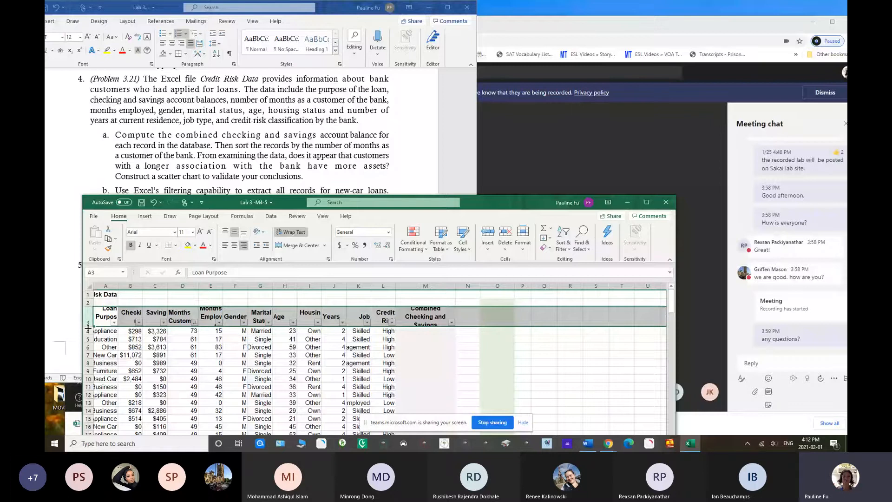
{"action": "left_click_drag", "start_coordinate": [88, 328], "coordinate": [88, 335]}
{"action": "left_click_drag", "start_coordinate": [143, 286], "coordinate": [151, 286]}
{"action": "left_click_drag", "start_coordinate": [176, 286], "coordinate": [186, 286]}
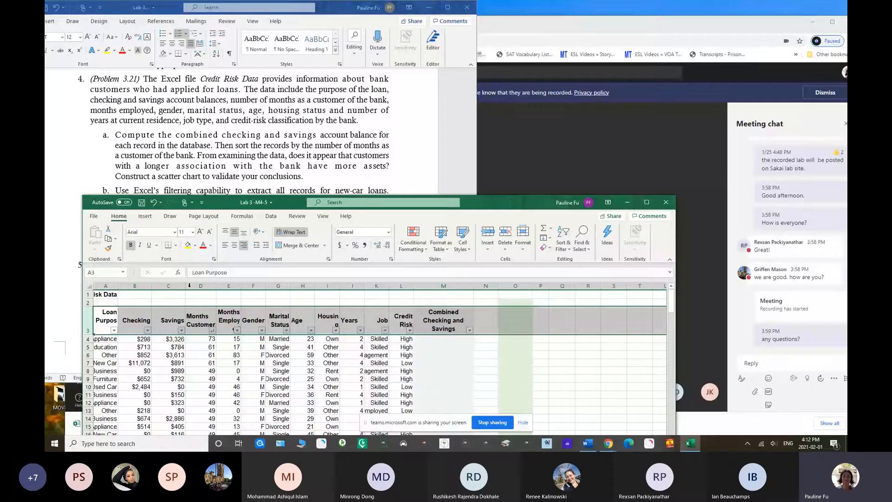
Enter =B4+C4 in M4 and fill it down the Combined Checking and Savings column
{"action": "left_click", "coordinate": [434, 341]}
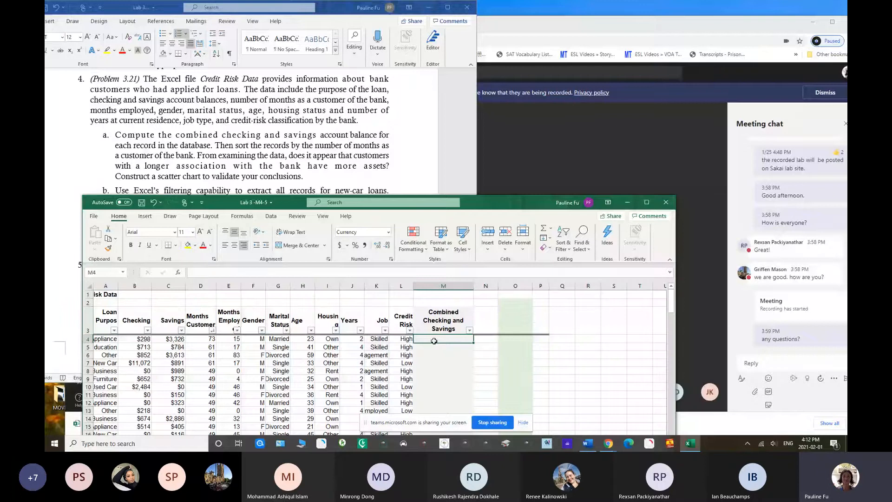
{"action": "type", "text": "="}
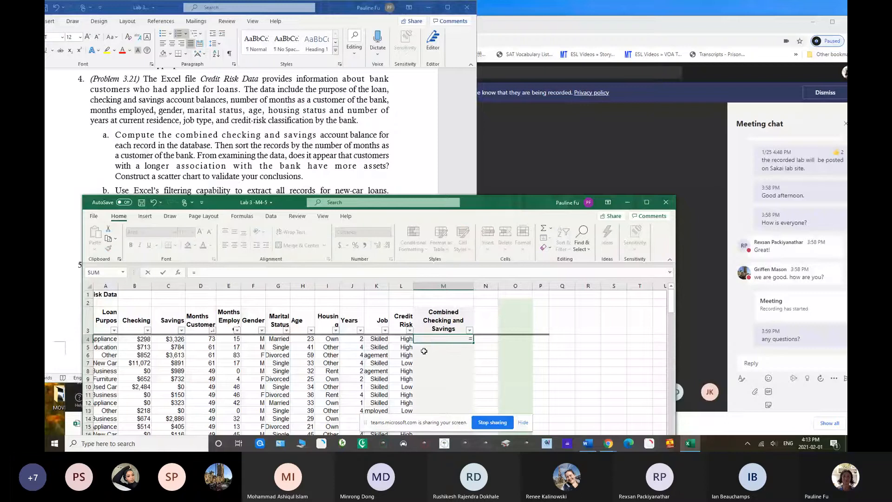
{"action": "left_click", "coordinate": [137, 339]}
{"action": "type", "text": "+"}
{"action": "left_click", "coordinate": [169, 338]}
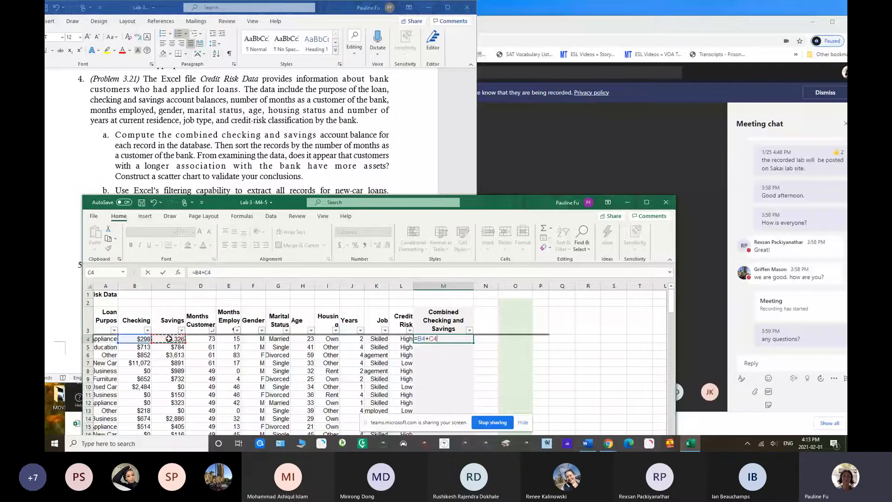
{"action": "key", "text": "Return"}
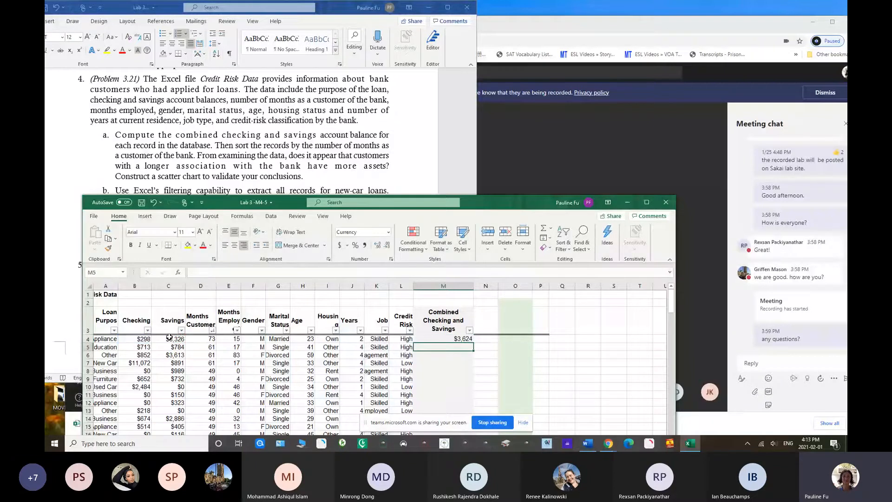
{"action": "left_click", "coordinate": [445, 341]}
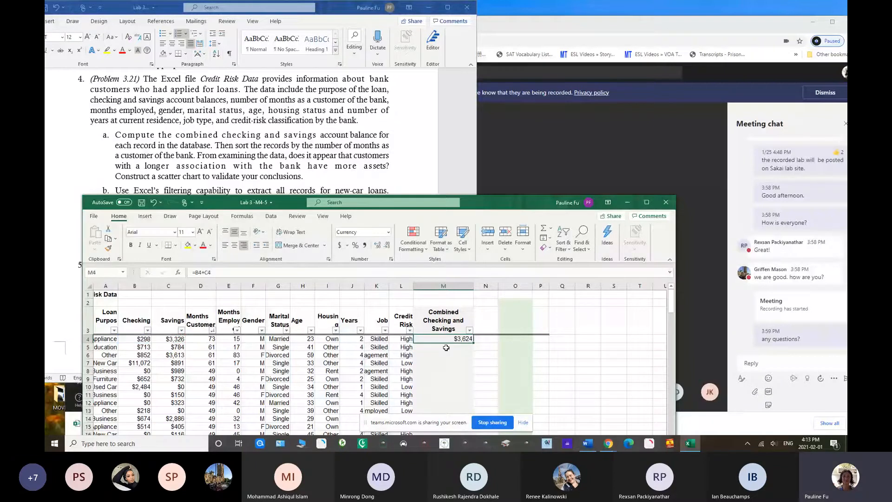
{"action": "double_click", "coordinate": [474, 343]}
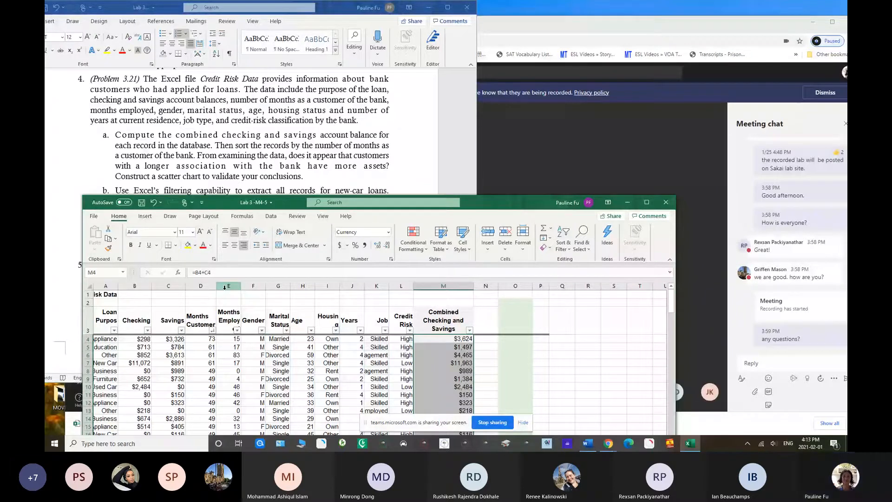
Sort the records by the Months Customer column from smallest to largest and highlight column D with yellow fill
{"action": "left_click", "coordinate": [213, 331]}
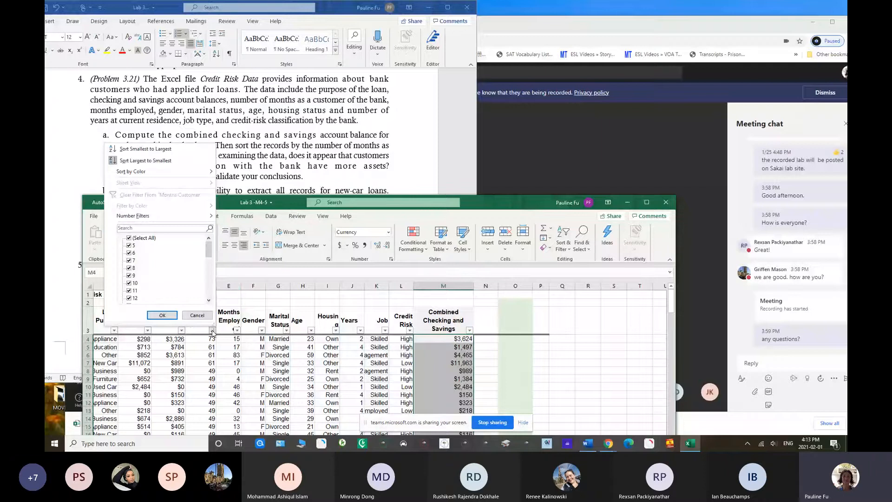
{"action": "left_click", "coordinate": [152, 161]}
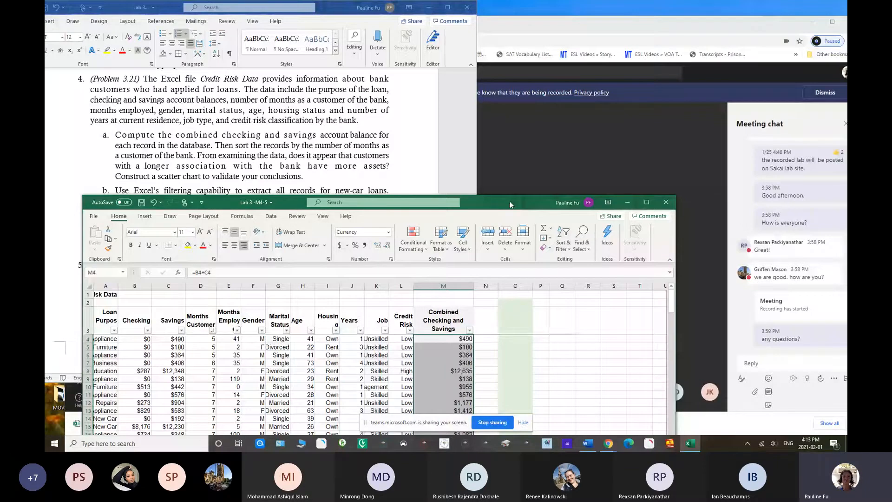
{"action": "left_click_drag", "start_coordinate": [509, 201], "coordinate": [508, 196]}
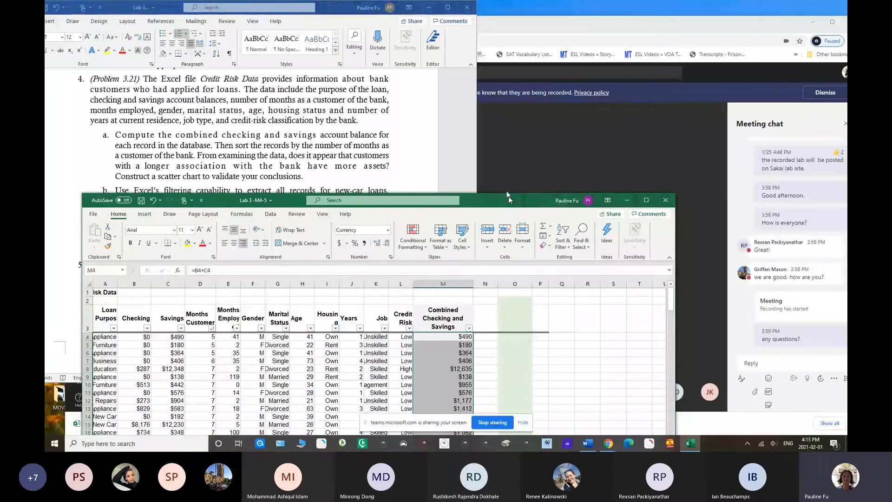
{"action": "left_click_drag", "start_coordinate": [509, 196], "coordinate": [507, 75]}
{"action": "left_click", "coordinate": [200, 161]}
{"action": "left_click", "coordinate": [186, 122]}
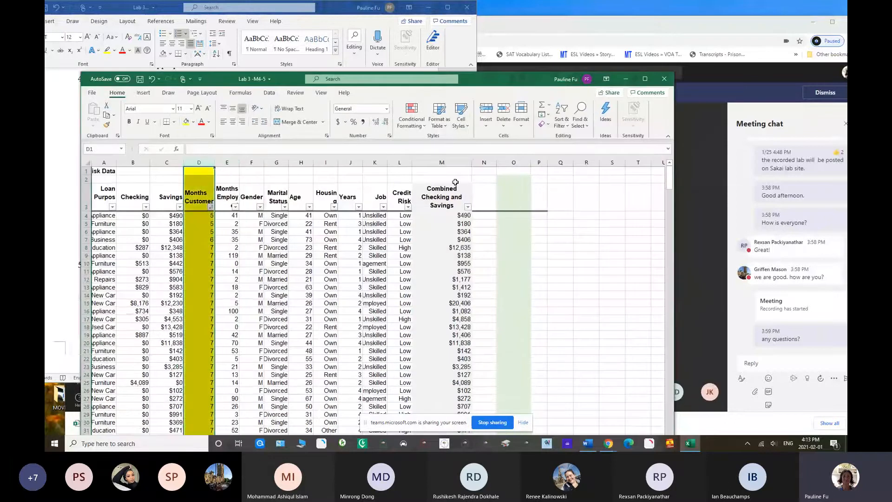
Highlight column M, Combined Checking and Savings, with the same yellow fill as column D
{"action": "left_click", "coordinate": [442, 160]}
{"action": "key", "text": "F4"}
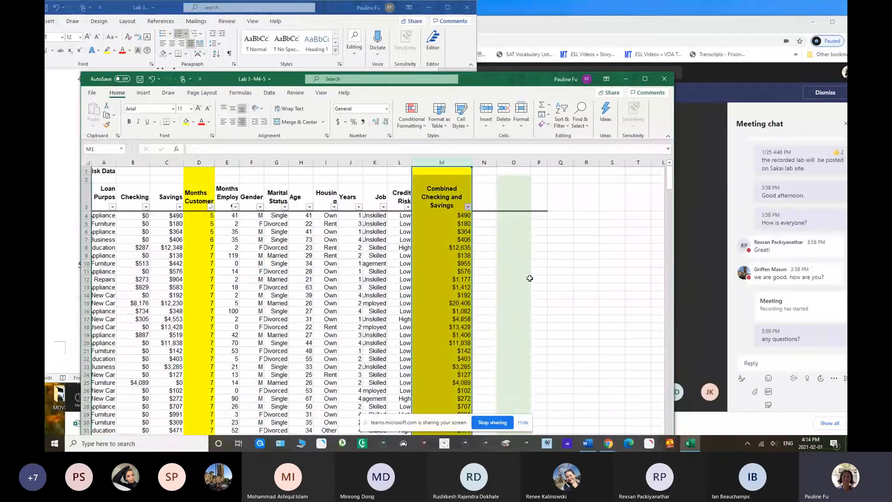
Insert a scatter chart of Combined Checking and Savings (M3:M428) against Months Customer (D3:D428) and place it just beside column M
{"action": "left_click", "coordinate": [199, 198]}
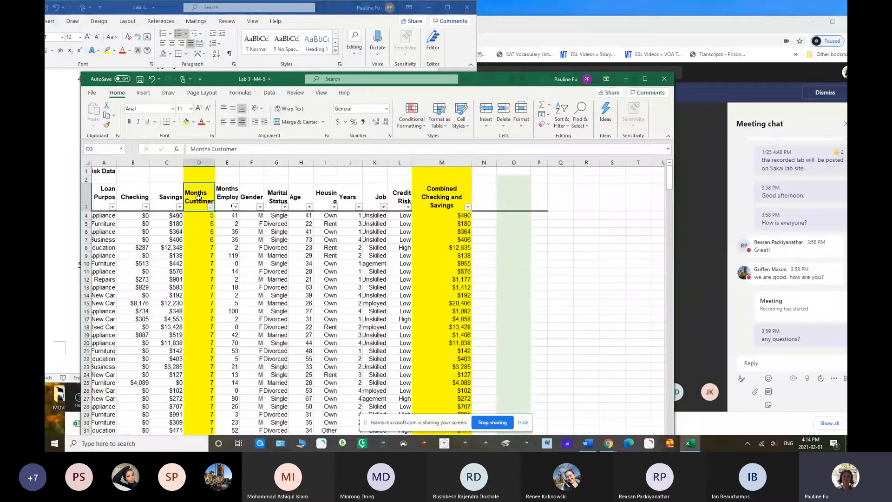
{"action": "left_click_drag", "start_coordinate": [199, 198], "coordinate": [201, 451]}
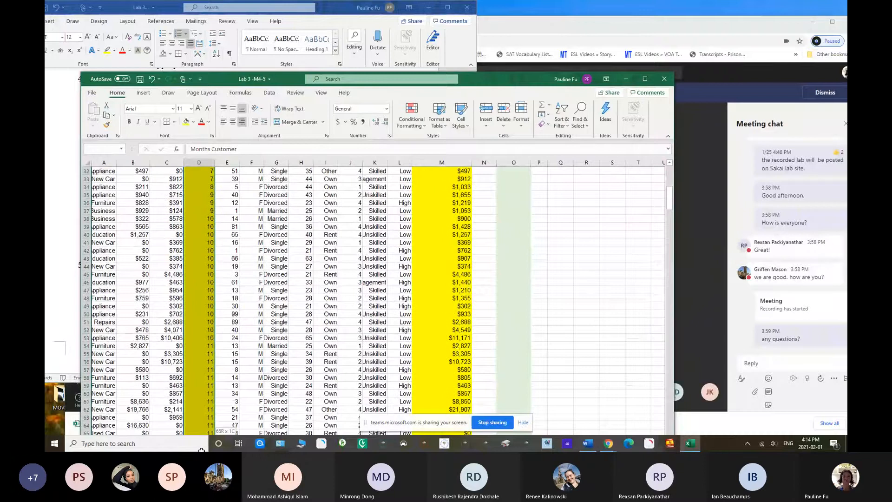
{"action": "left_click_drag", "start_coordinate": [201, 451], "coordinate": [160, 450]}
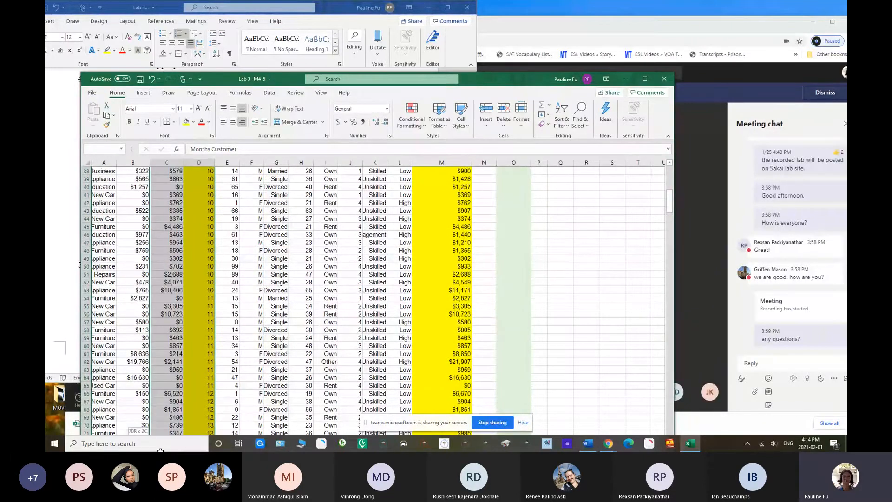
{"action": "left_click_drag", "start_coordinate": [160, 450], "coordinate": [203, 203]}
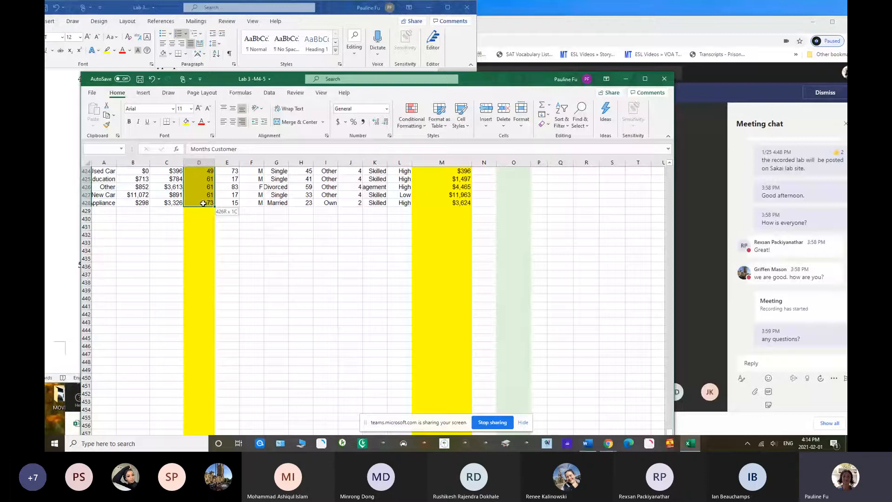
{"action": "left_click_drag", "start_coordinate": [203, 203], "coordinate": [203, 203]}
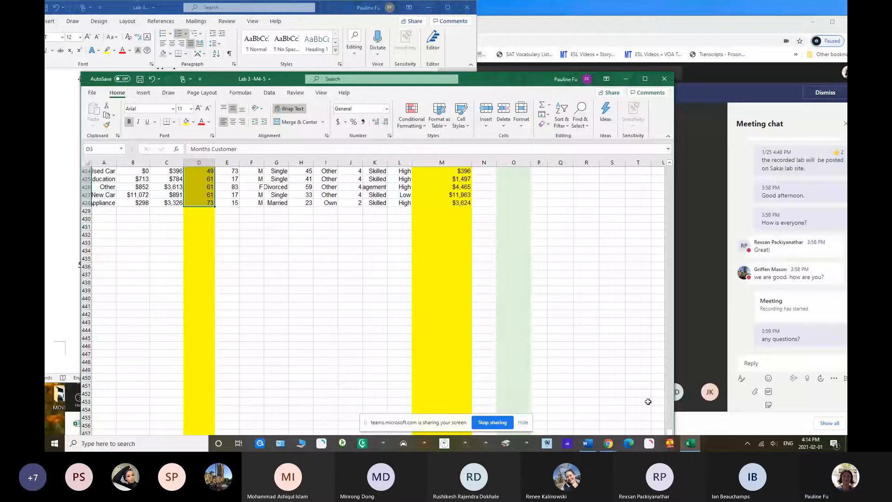
{"action": "left_click_drag", "start_coordinate": [670, 409], "coordinate": [666, 199]}
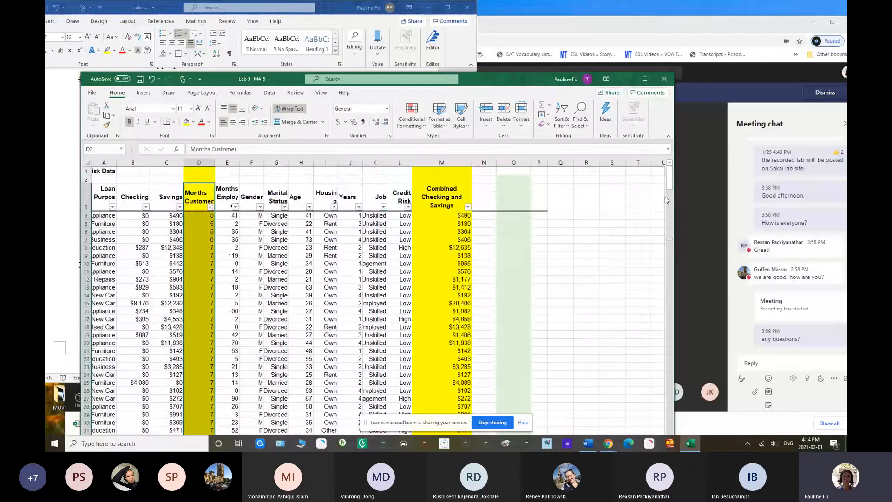
{"action": "left_click_drag", "start_coordinate": [441, 197], "coordinate": [457, 258]}
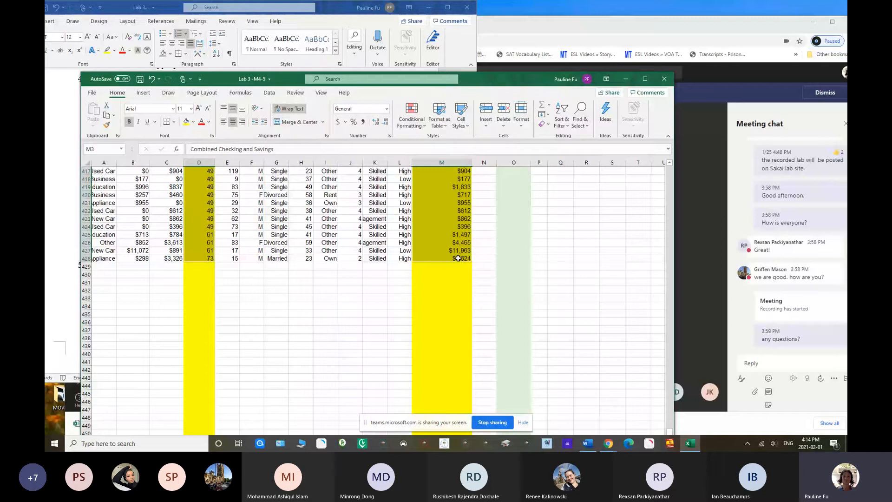
{"action": "left_click", "coordinate": [147, 94]}
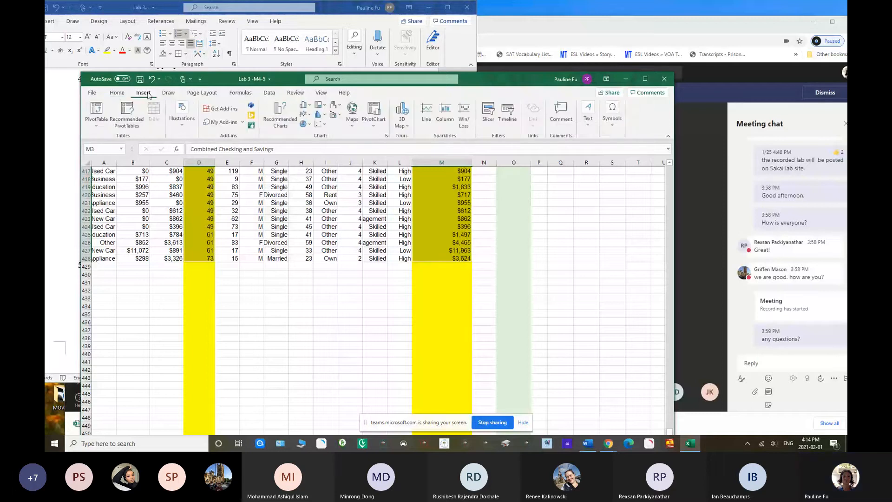
{"action": "left_click", "coordinate": [280, 116]}
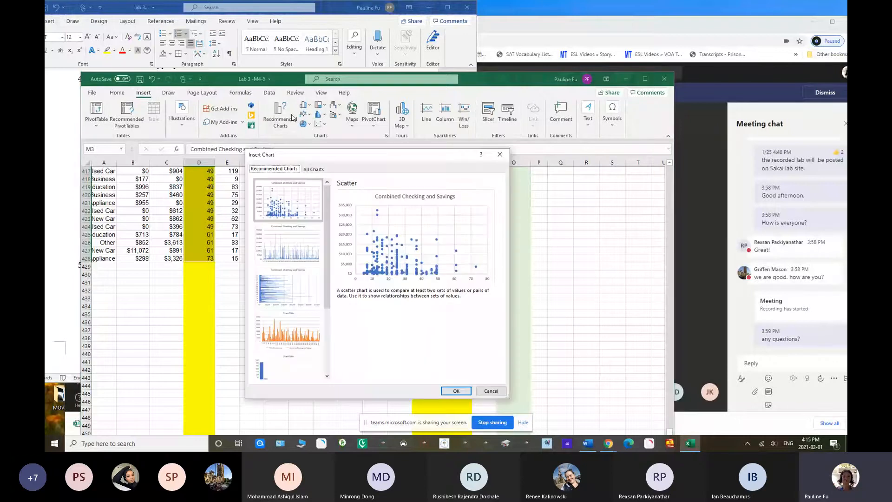
{"action": "left_click", "coordinate": [319, 169]}
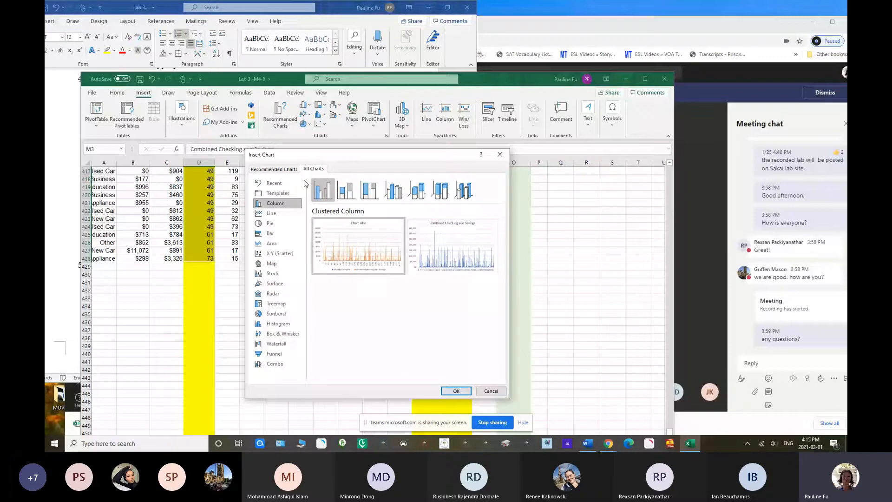
{"action": "left_click", "coordinate": [286, 254]}
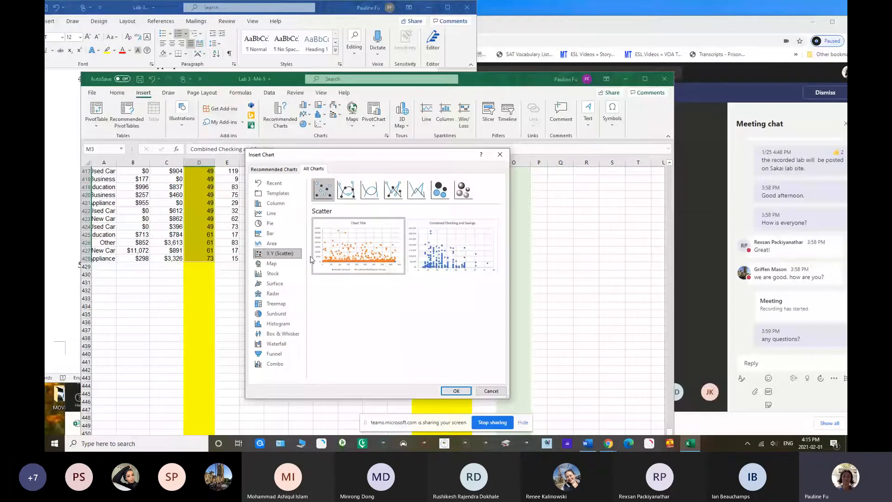
{"action": "double_click", "coordinate": [452, 246]}
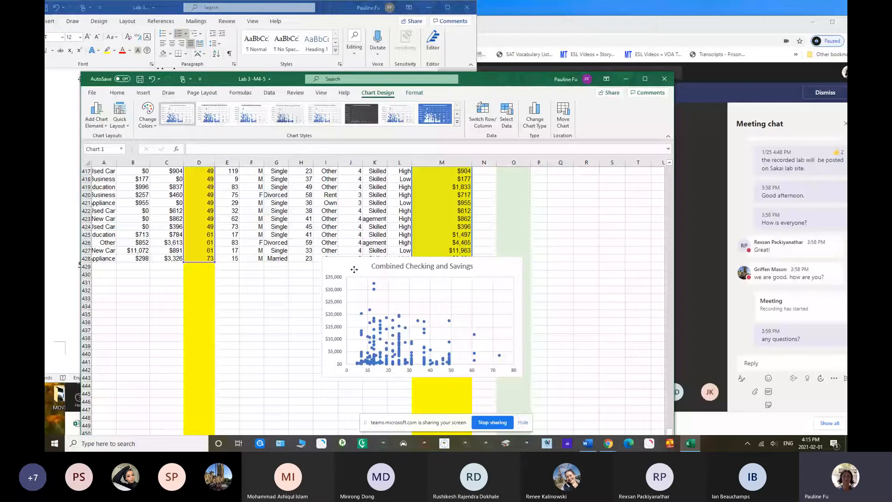
{"action": "left_click_drag", "start_coordinate": [354, 269], "coordinate": [521, 191]}
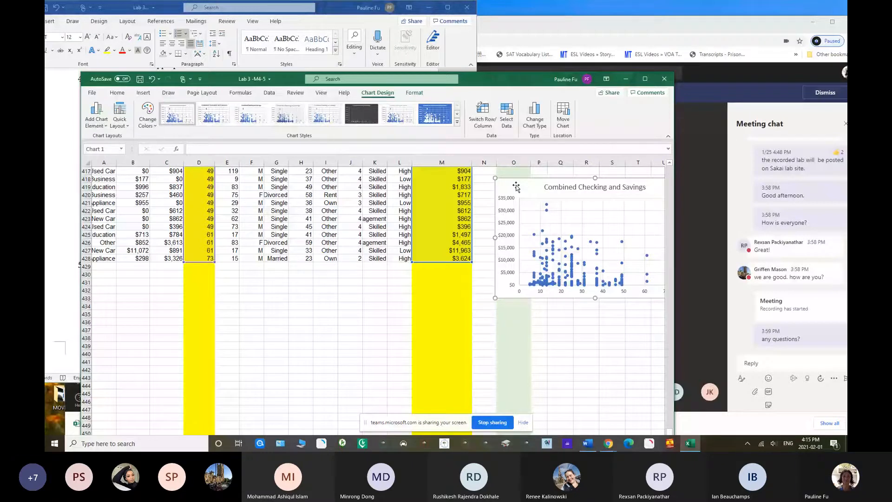
{"action": "left_click_drag", "start_coordinate": [517, 186], "coordinate": [502, 178]}
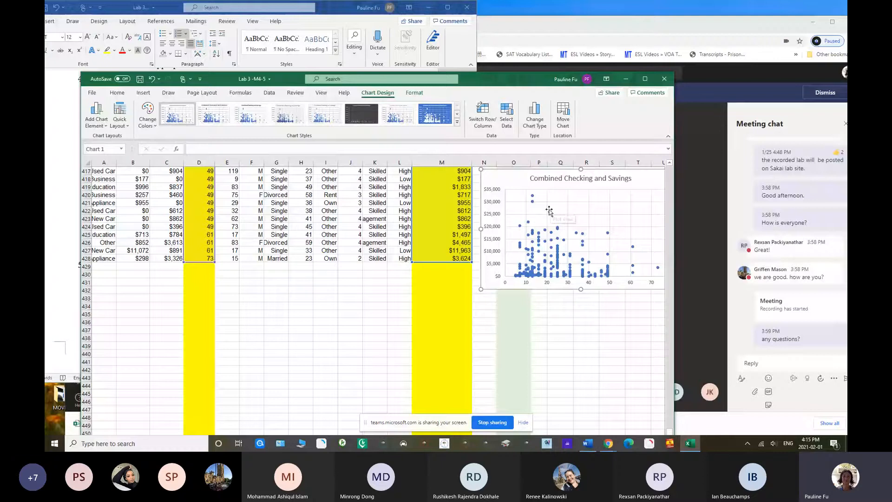
Bring up the Problem 3.21 instructions in the Word document and open workbook sheet 3.21 b
{"action": "left_click", "coordinate": [458, 57]}
{"action": "left_click_drag", "start_coordinate": [474, 159], "coordinate": [475, 164]}
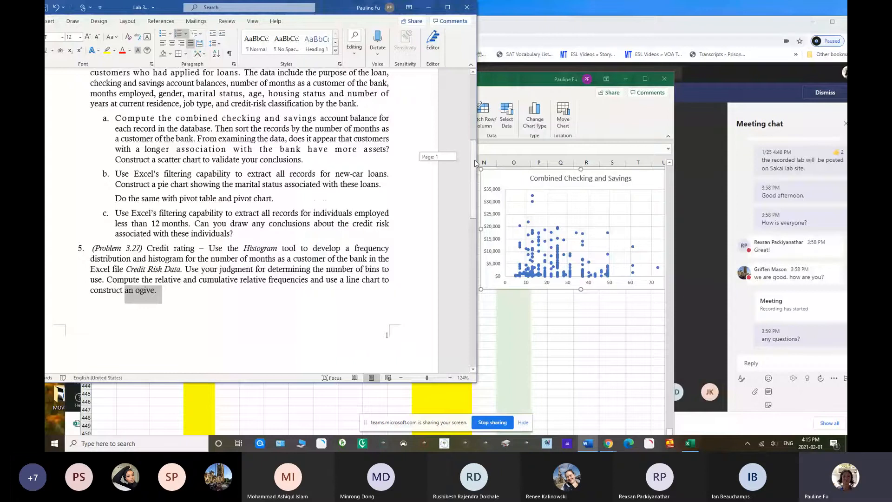
{"action": "left_click_drag", "start_coordinate": [512, 84], "coordinate": [614, 13]}
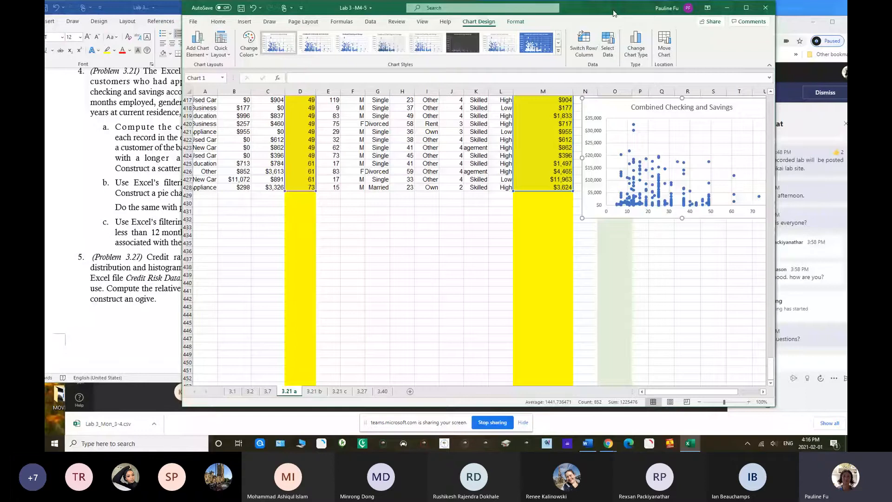
{"action": "left_click", "coordinate": [324, 393]}
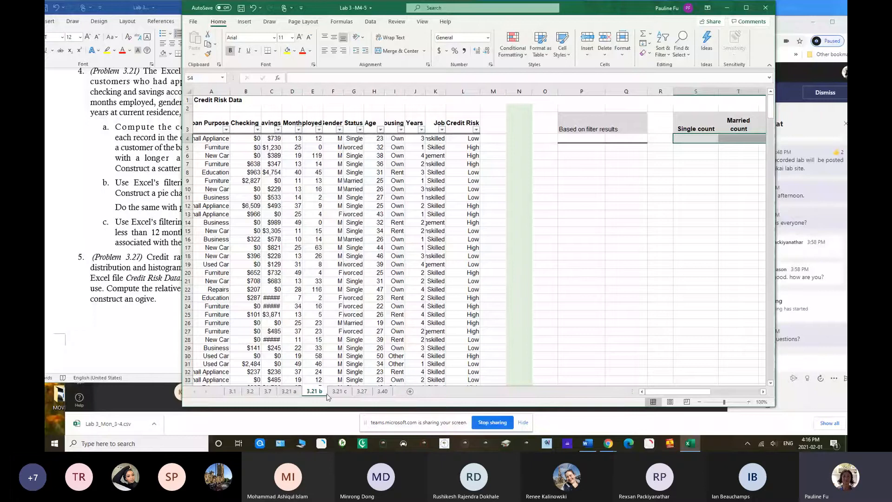
Arrange the workbook and the instructions document side by side so that both the text of part b and the data can be read
{"action": "left_click_drag", "start_coordinate": [381, 8], "coordinate": [307, 211]}
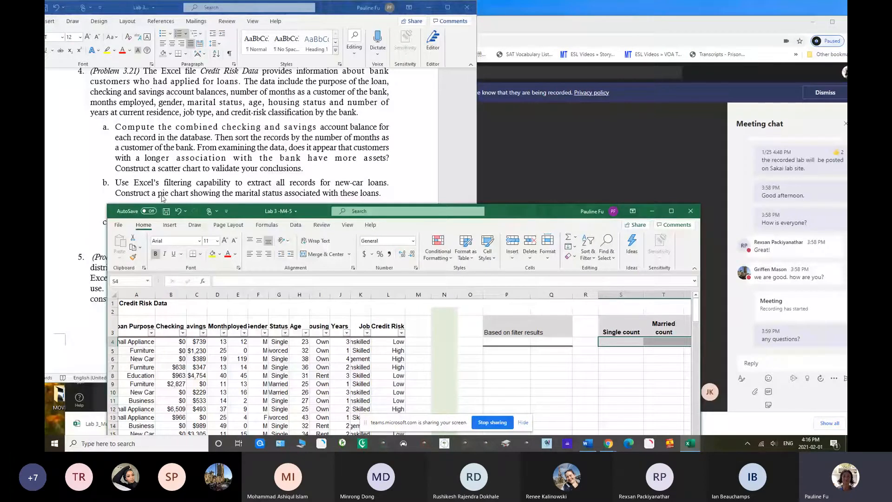
{"action": "left_click_drag", "start_coordinate": [240, 213], "coordinate": [235, 226]}
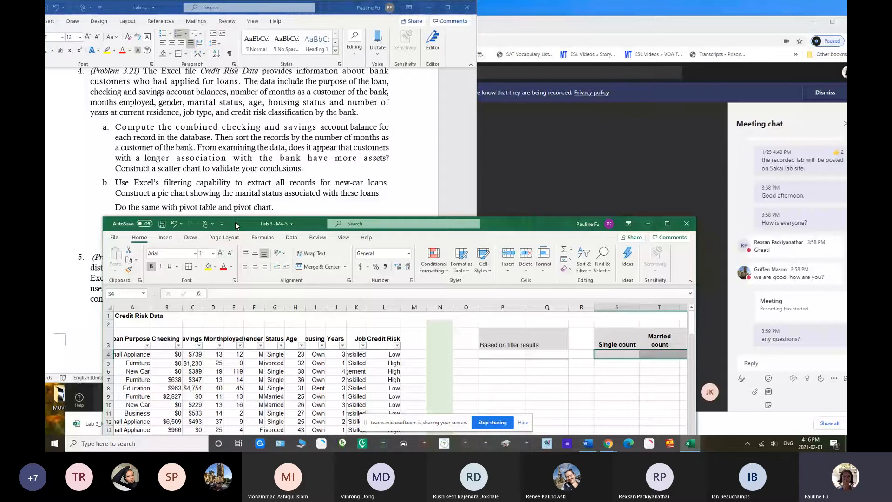
{"action": "left_click_drag", "start_coordinate": [236, 226], "coordinate": [501, 12]}
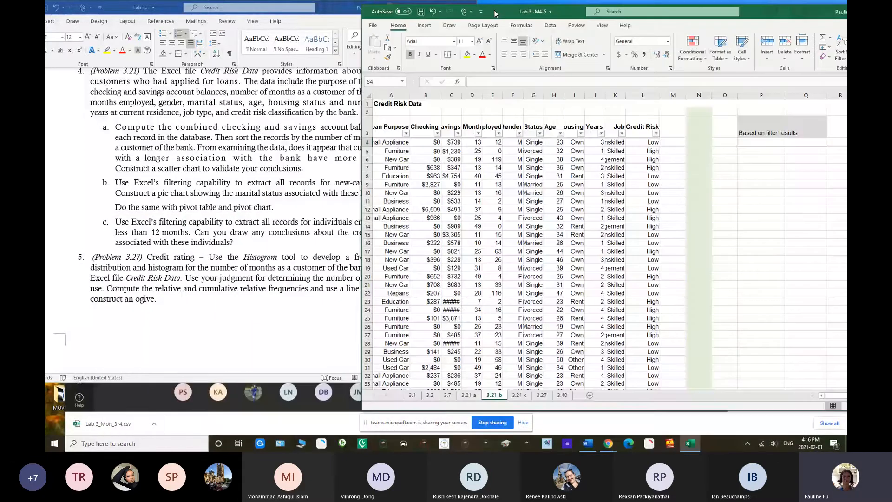
{"action": "left_click_drag", "start_coordinate": [334, 12], "coordinate": [291, 14]}
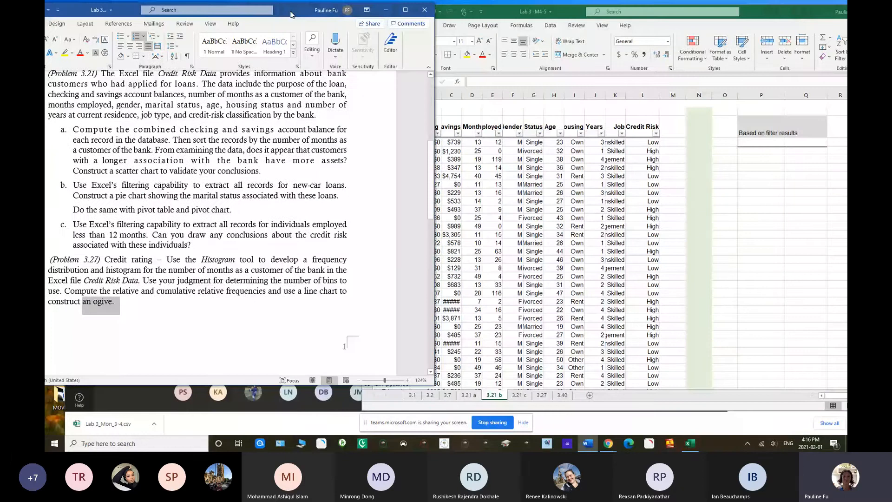
{"action": "double_click", "coordinate": [290, 14]}
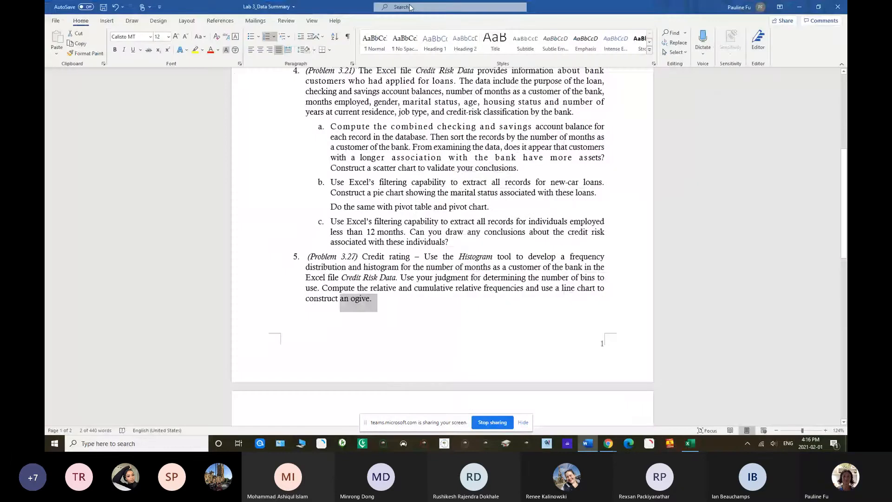
{"action": "left_click", "coordinate": [819, 7]}
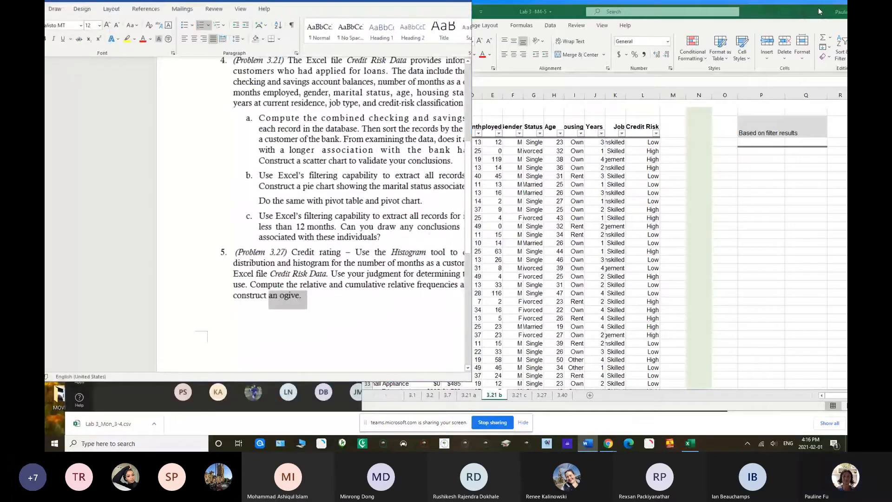
{"action": "left_click_drag", "start_coordinate": [337, 9], "coordinate": [311, 22]}
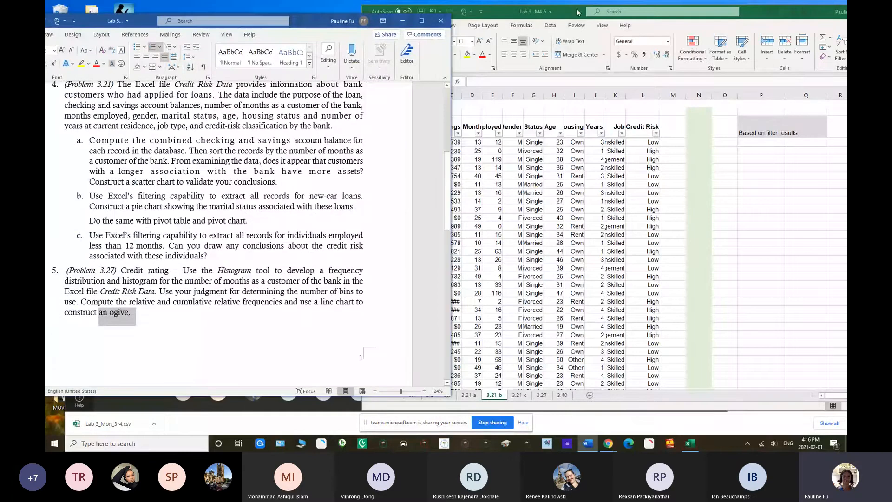
{"action": "left_click", "coordinate": [578, 12]}
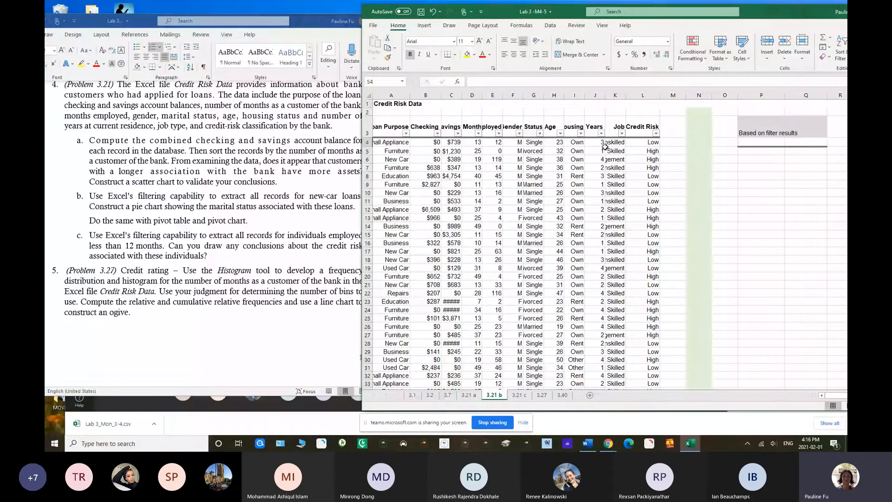
Wrap the text in header row 3, widen several columns from Months Customer to Credit Risk, and autofit the Loan Purpose column
{"action": "left_click", "coordinate": [366, 128]}
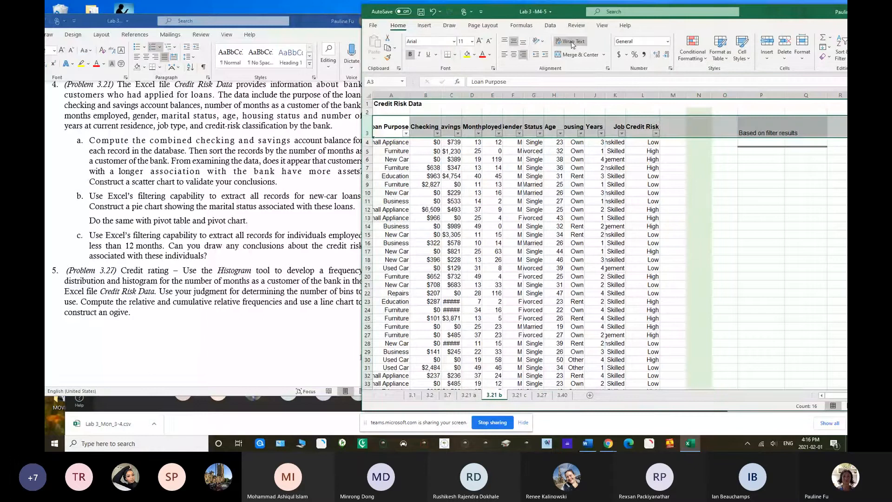
{"action": "left_click", "coordinate": [572, 43]}
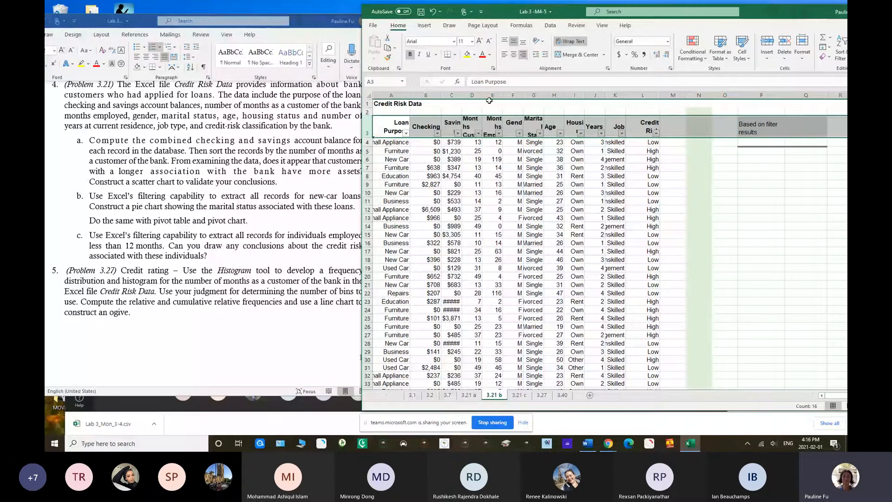
{"action": "left_click_drag", "start_coordinate": [482, 96], "coordinate": [638, 95]}
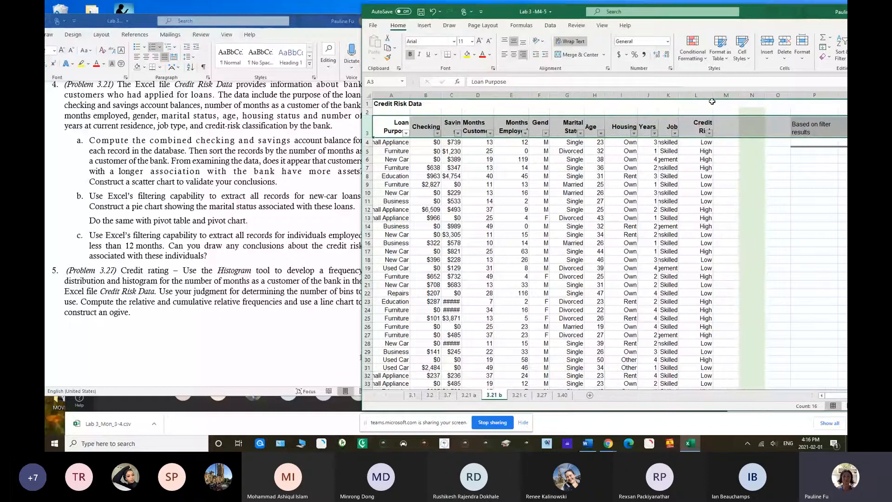
{"action": "left_click_drag", "start_coordinate": [712, 96], "coordinate": [725, 95]}
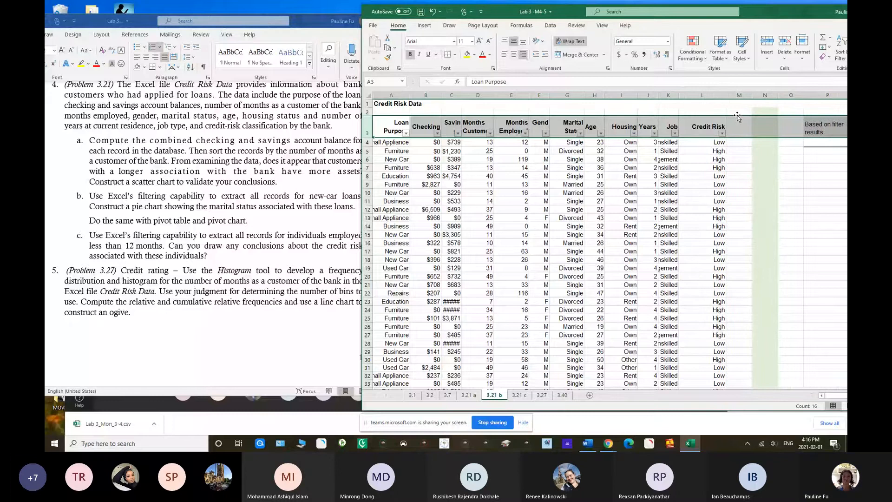
{"action": "double_click", "coordinate": [412, 93]}
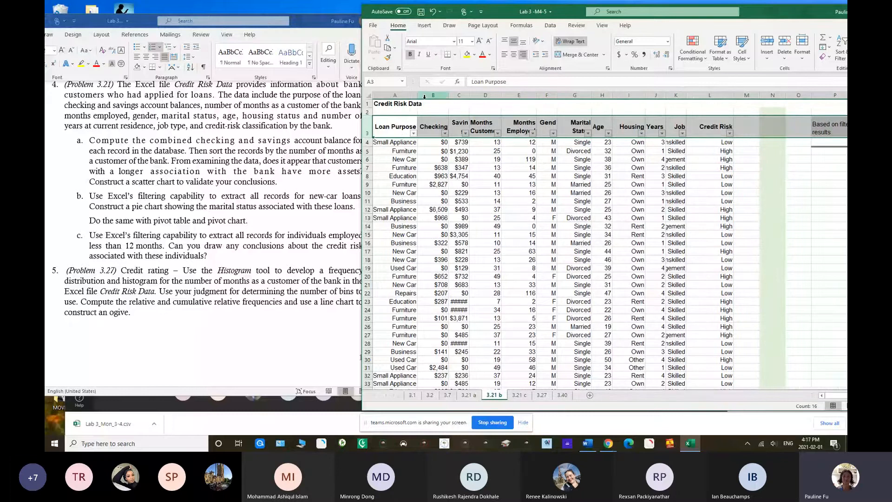
Filter the Loan Purpose column to show only New Car records and autofit the Savings column width
{"action": "left_click", "coordinate": [413, 134]}
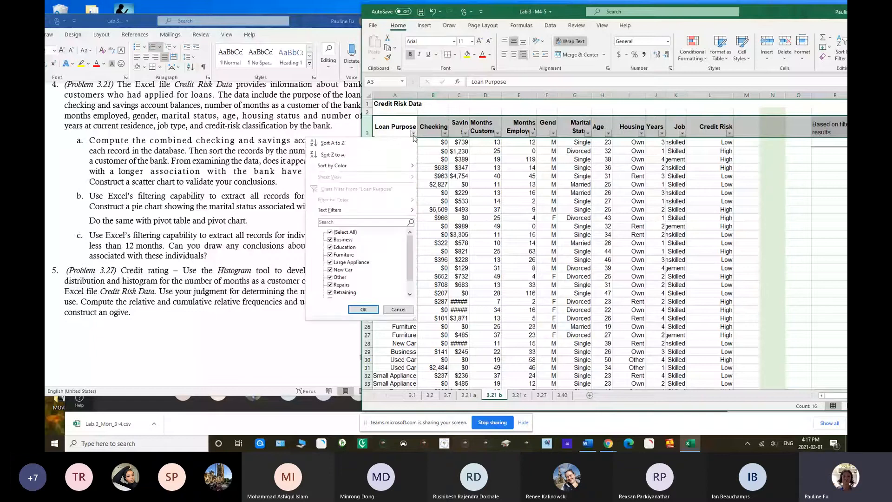
{"action": "left_click", "coordinate": [329, 234]}
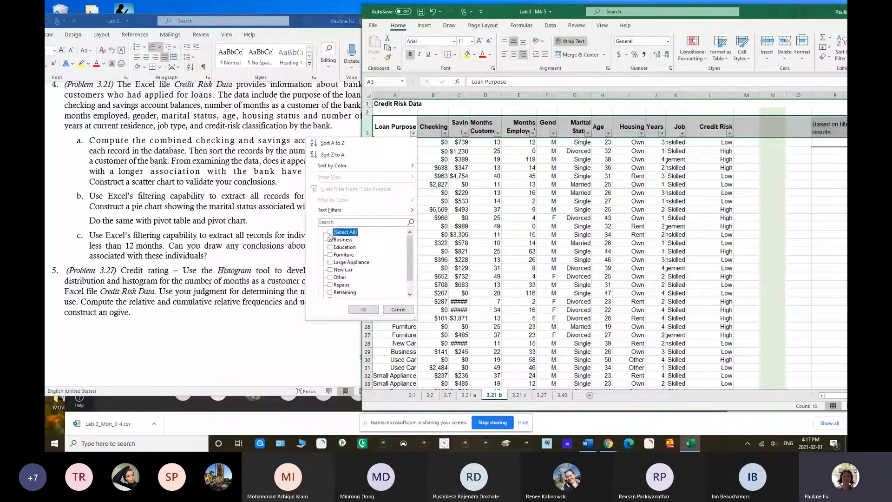
{"action": "left_click", "coordinate": [330, 270]}
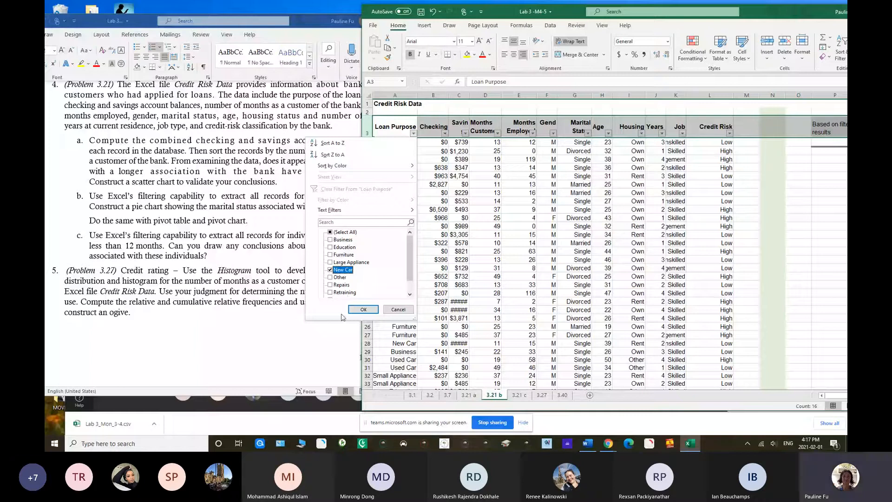
{"action": "left_click", "coordinate": [360, 310]}
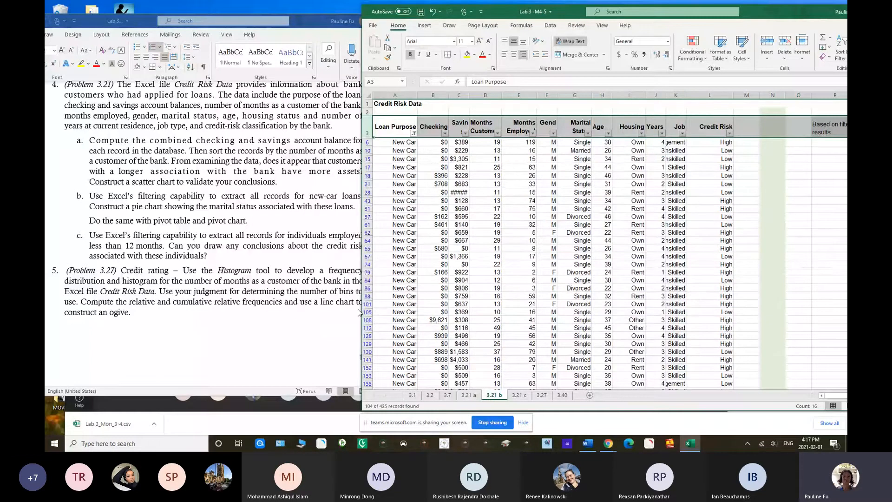
{"action": "double_click", "coordinate": [469, 95]}
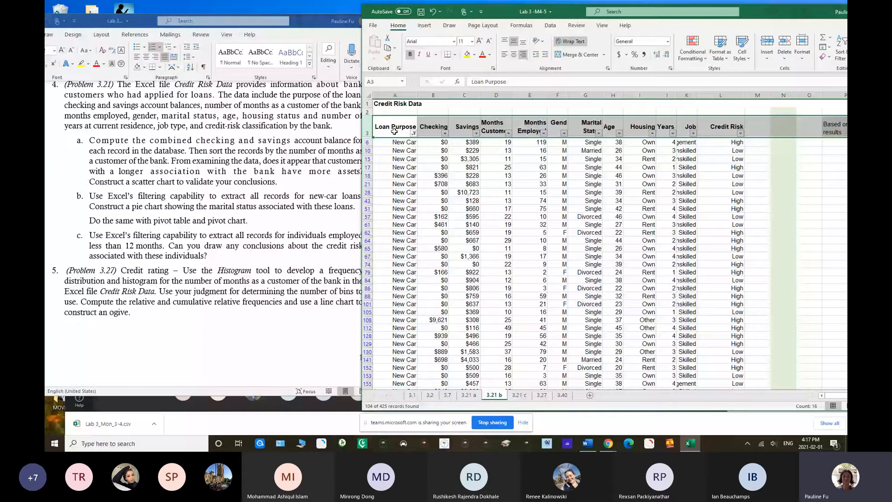
Copy the filtered Loan Purpose and Marital Status columns with their headers and paste them at P6 under Based on filter results
{"action": "left_click_drag", "start_coordinate": [395, 132], "coordinate": [402, 358]}
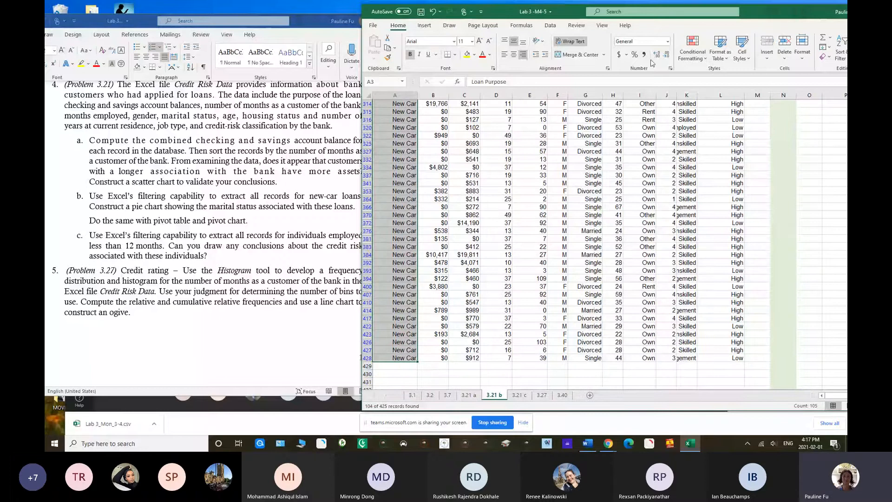
{"action": "left_click_drag", "start_coordinate": [766, 18], "coordinate": [585, 15]}
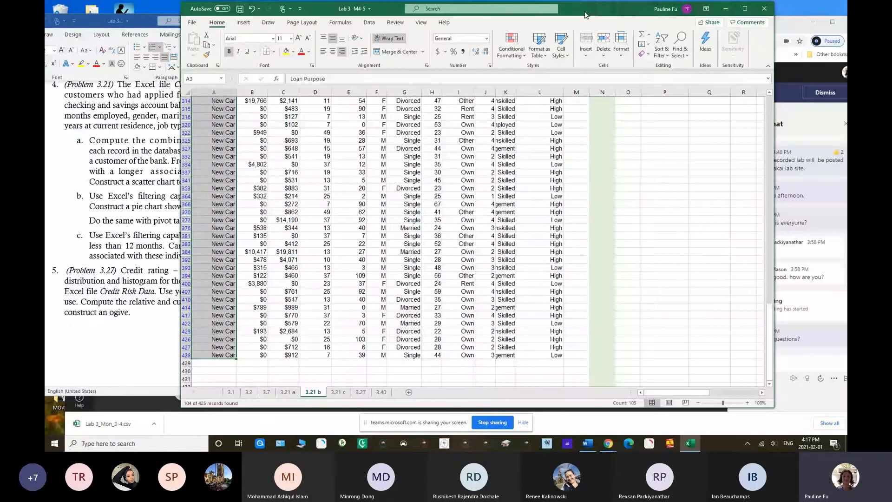
{"action": "left_click_drag", "start_coordinate": [769, 289], "coordinate": [744, 116]}
{"action": "left_click", "coordinate": [409, 124], "text": "ctrl"}
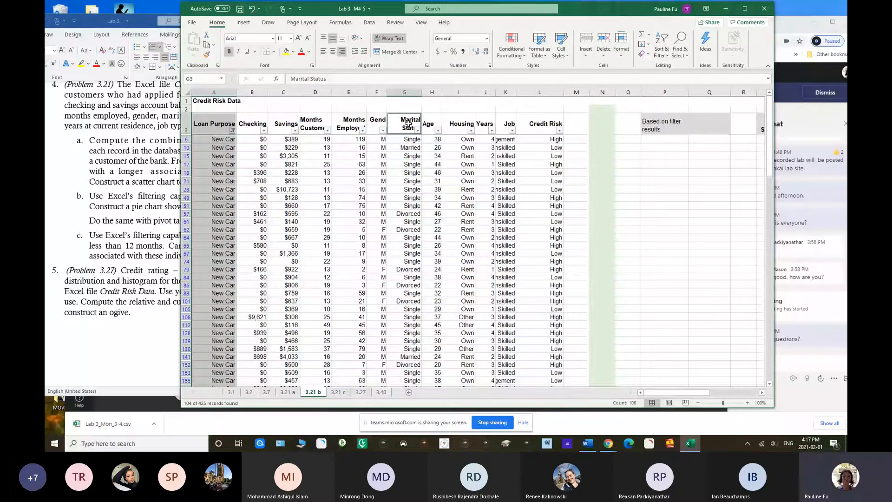
{"action": "left_click_drag", "start_coordinate": [409, 124], "coordinate": [402, 335]}
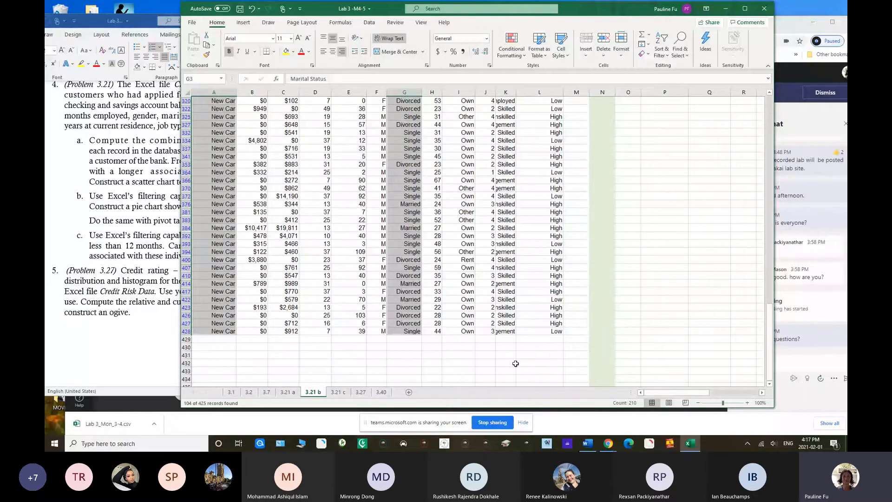
{"action": "key", "text": "ctrl+c"}
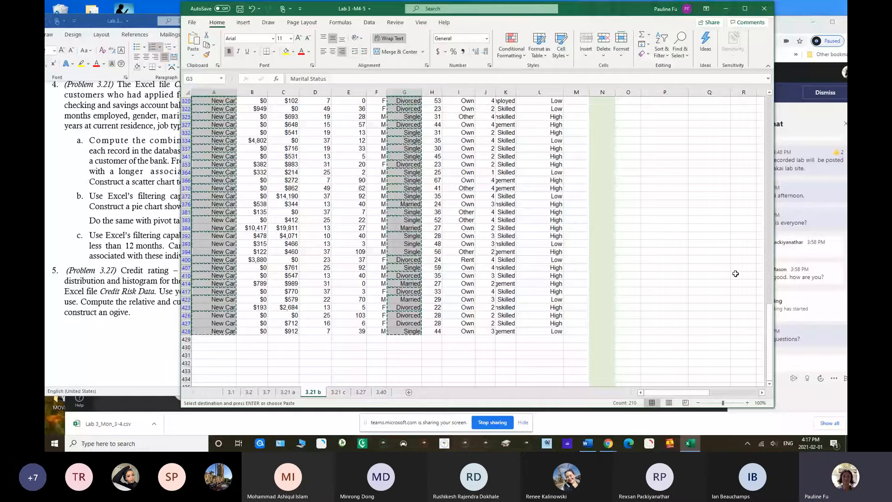
{"action": "left_click_drag", "start_coordinate": [770, 310], "coordinate": [771, 100]}
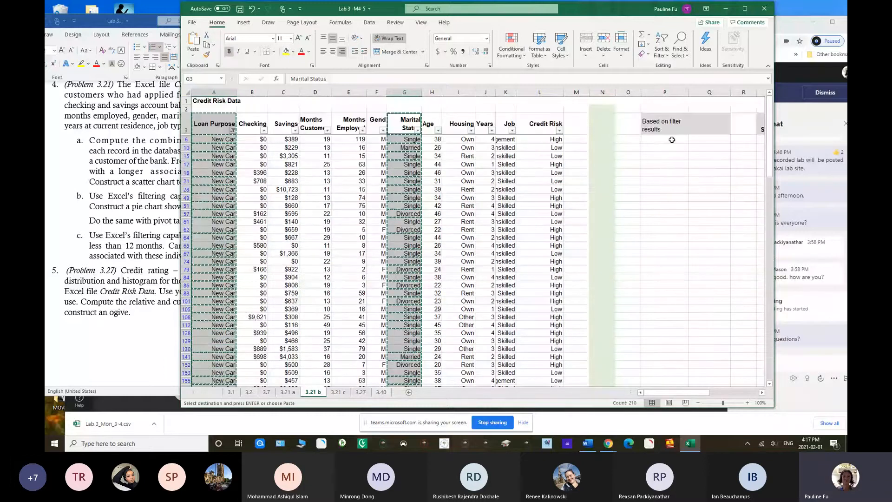
{"action": "left_click", "coordinate": [652, 139]}
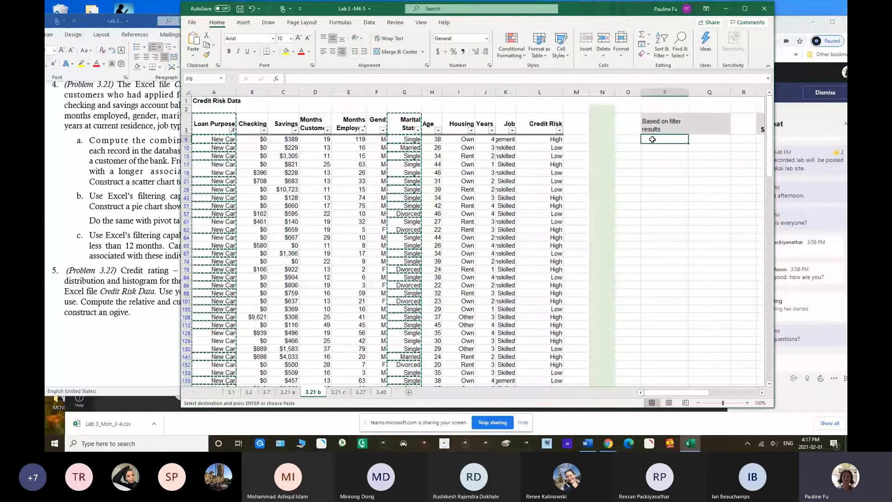
{"action": "key", "text": "ctrl+v"}
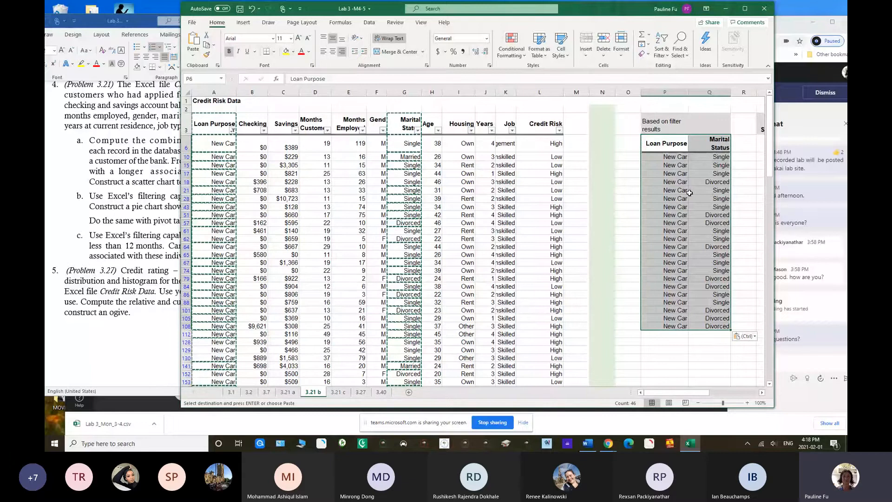
{"action": "key", "text": "Escape"}
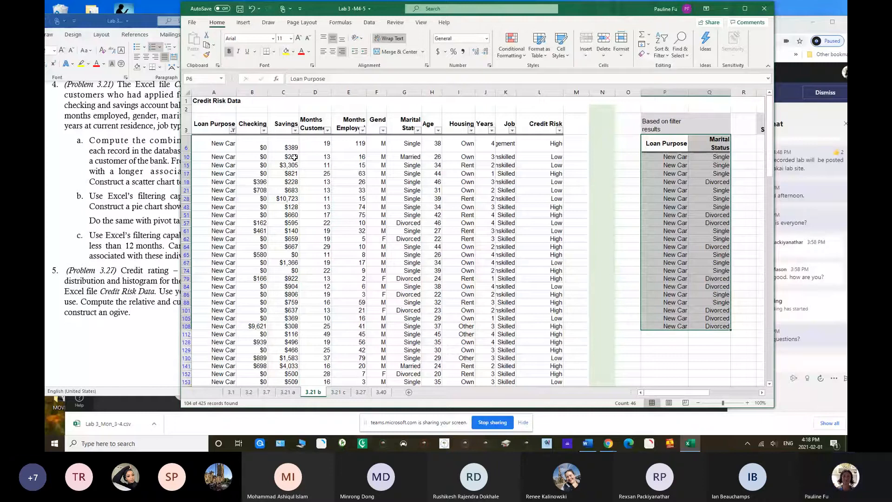
Reselect all loan purposes in the Loan Purpose filter and maximize the workbook window
{"action": "left_click", "coordinate": [233, 131]}
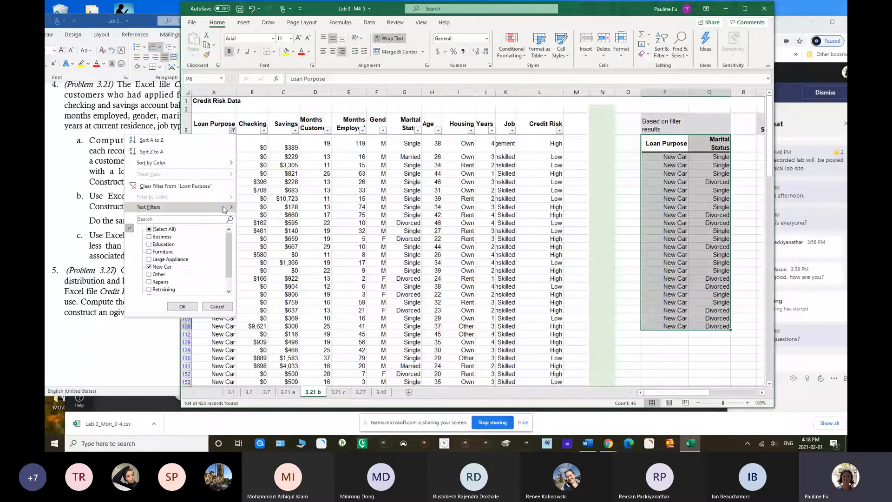
{"action": "left_click", "coordinate": [149, 229]}
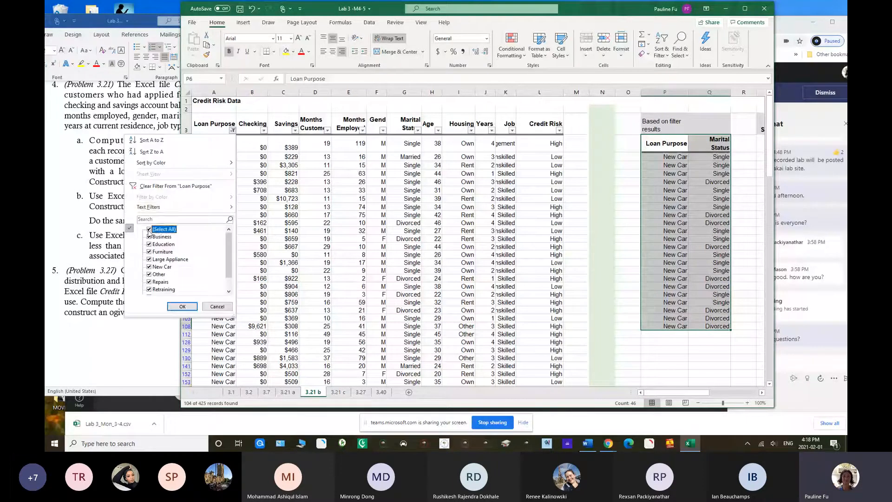
{"action": "left_click", "coordinate": [181, 307]}
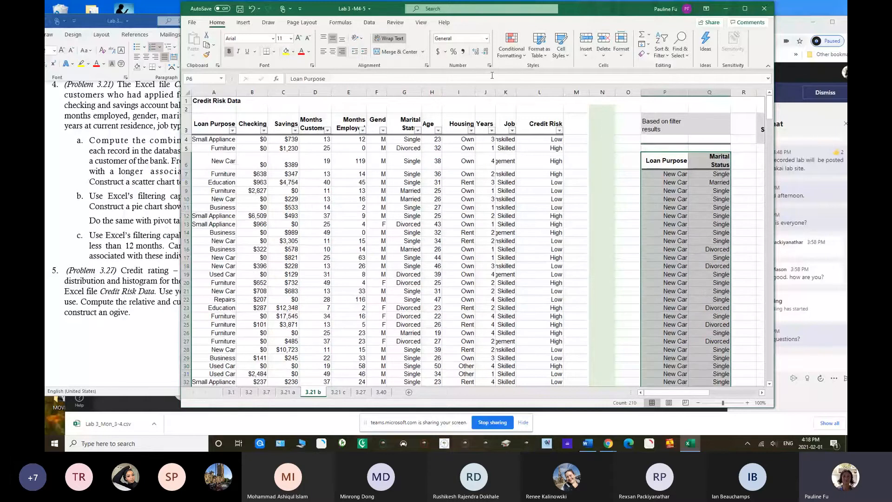
{"action": "double_click", "coordinate": [502, 22]}
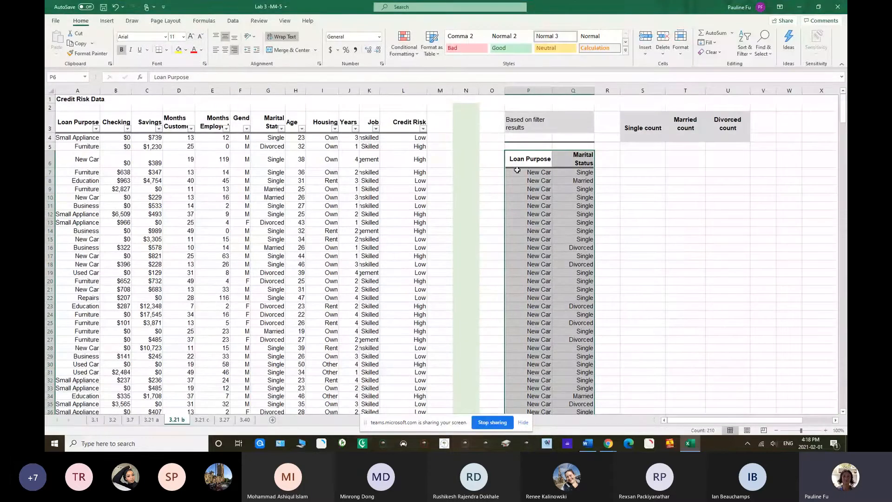
Check the pasted new-car records in columns P and Q down to their last row
{"action": "left_click_drag", "start_coordinate": [518, 170], "coordinate": [567, 381]}
{"action": "left_click", "coordinate": [643, 353]}
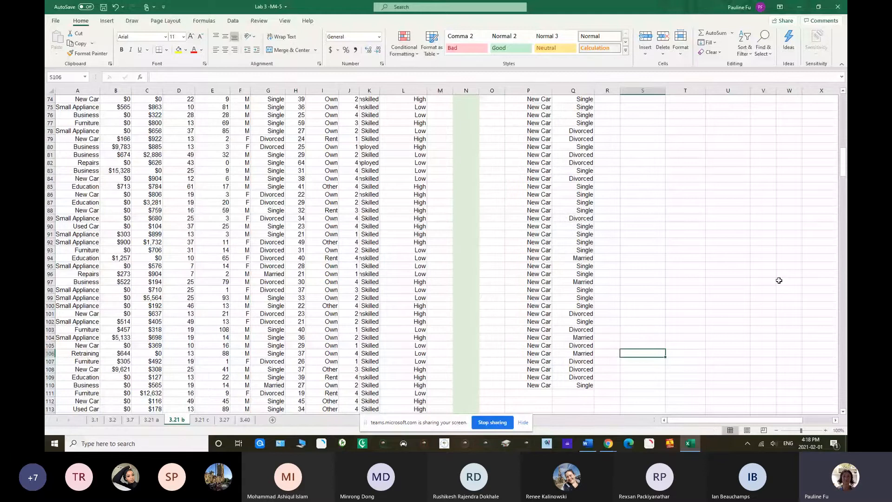
{"action": "key", "text": "ctrl+Home"}
Enter a COUNTIF formula in S4 under Single count, using absolute range $Q$7:$Q$110 and the criterion "Single"
{"action": "left_click", "coordinate": [642, 137]}
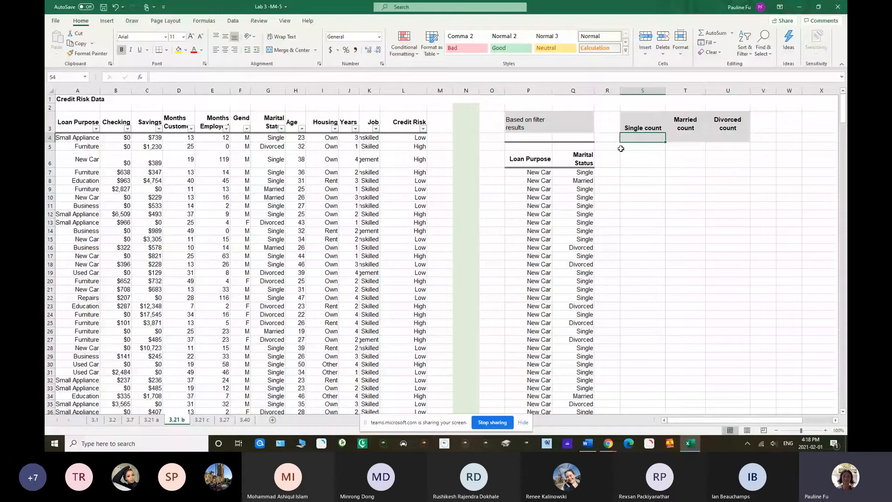
{"action": "left_click", "coordinate": [573, 90]}
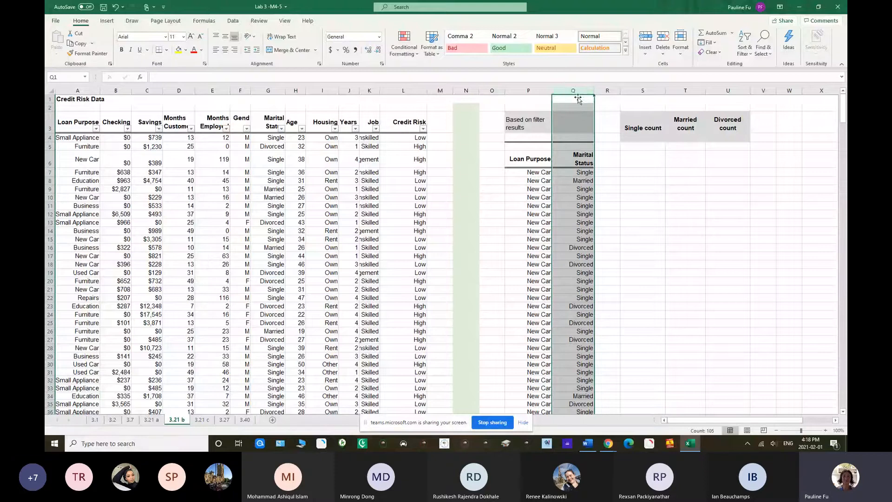
{"action": "left_click", "coordinate": [646, 137]}
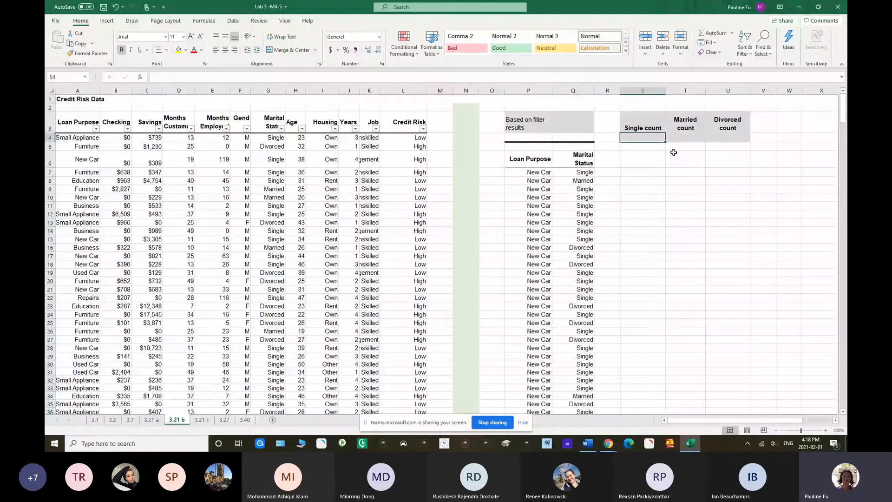
{"action": "type", "text": "=count"}
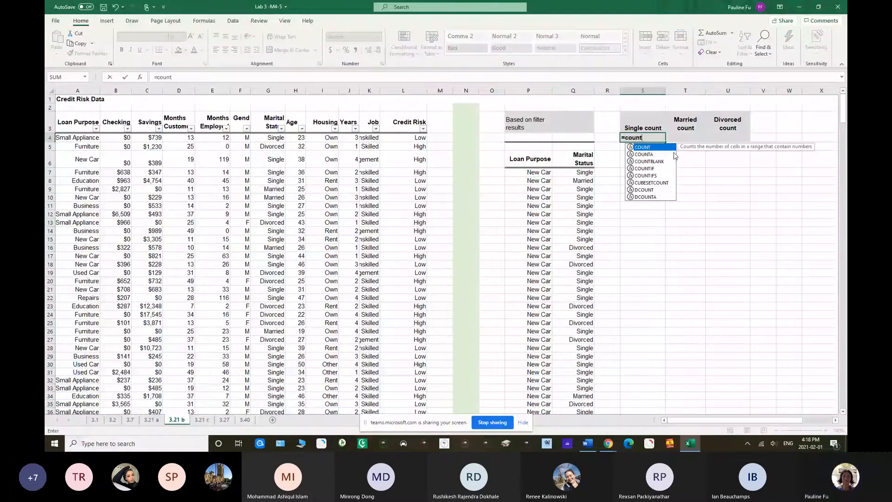
{"action": "type", "text": "if("}
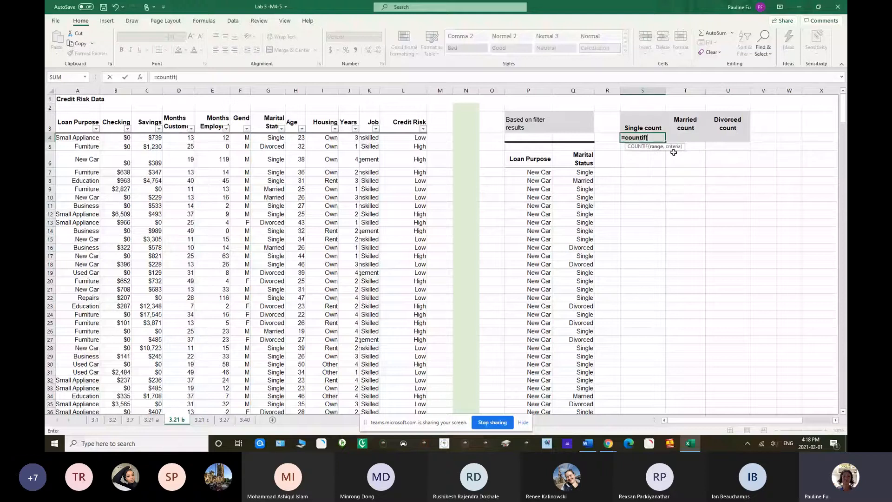
{"action": "left_click", "coordinate": [573, 175]}
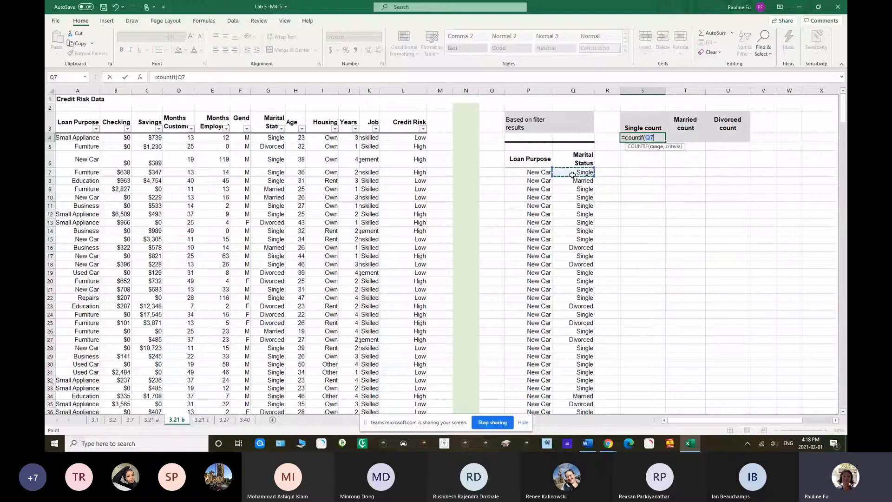
{"action": "left_click_drag", "start_coordinate": [573, 175], "coordinate": [574, 385]}
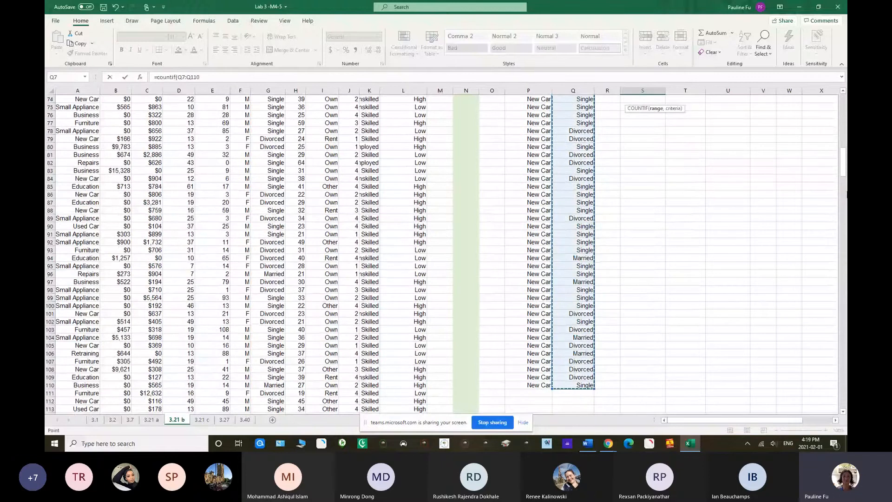
{"action": "left_click_drag", "start_coordinate": [842, 163], "coordinate": [844, 103]}
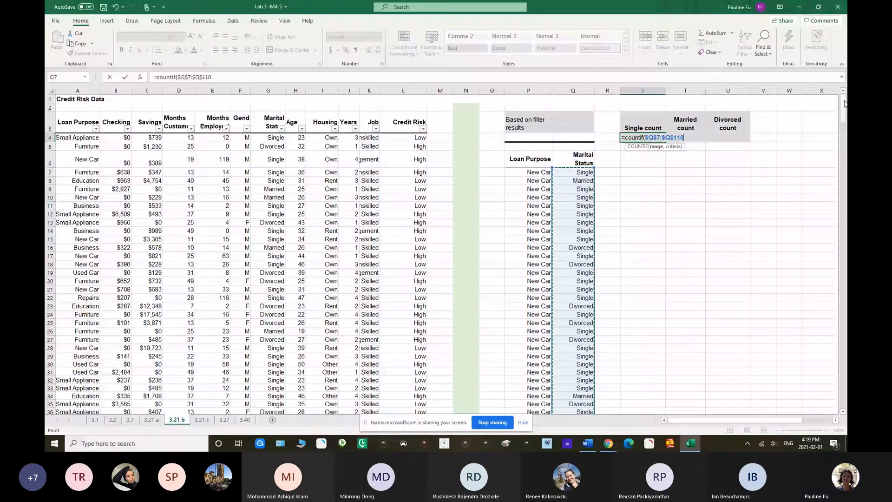
{"action": "type", "text": ","}
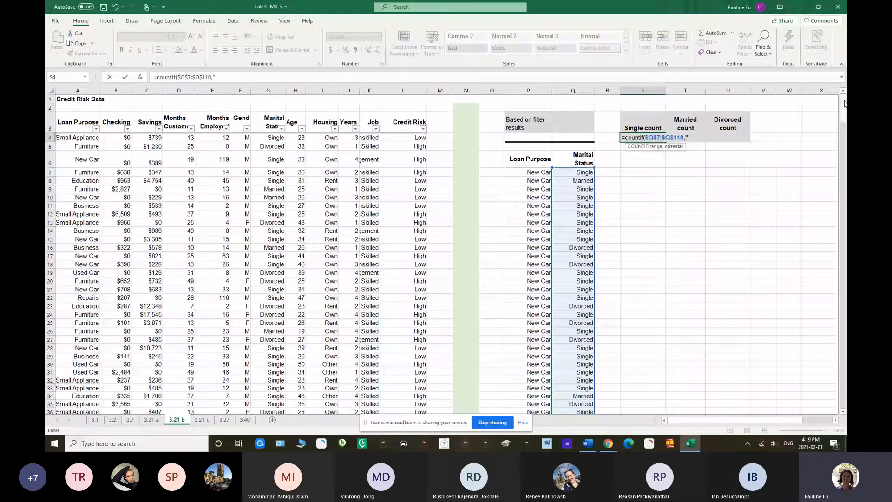
{"action": "type", "text": "\"Single\")"}
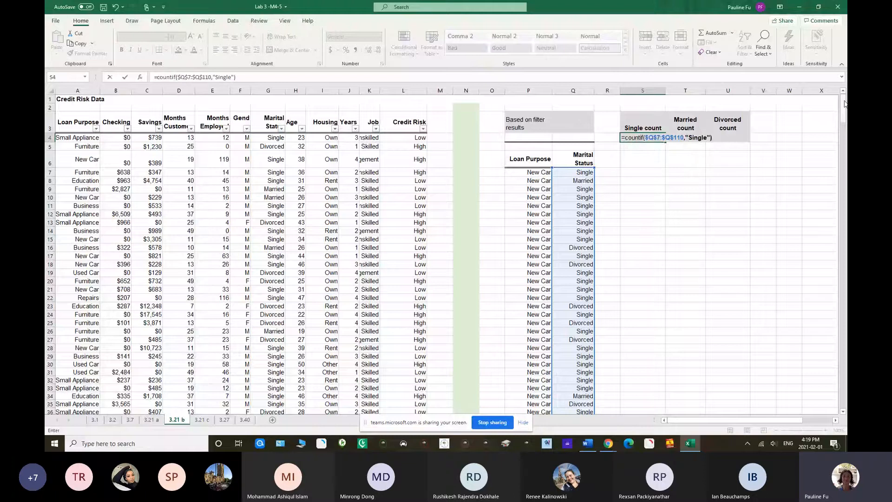
{"action": "key", "text": "Return"}
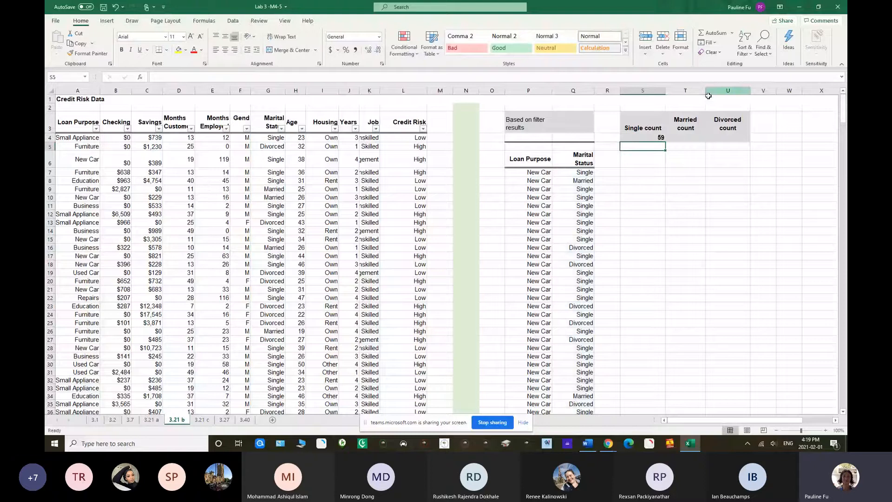
Fill the Single count formula from S4 across to the Married and Divorced count cells T4 and U4
{"action": "left_click_drag", "start_coordinate": [578, 173], "coordinate": [579, 240]}
{"action": "left_click", "coordinate": [647, 215]}
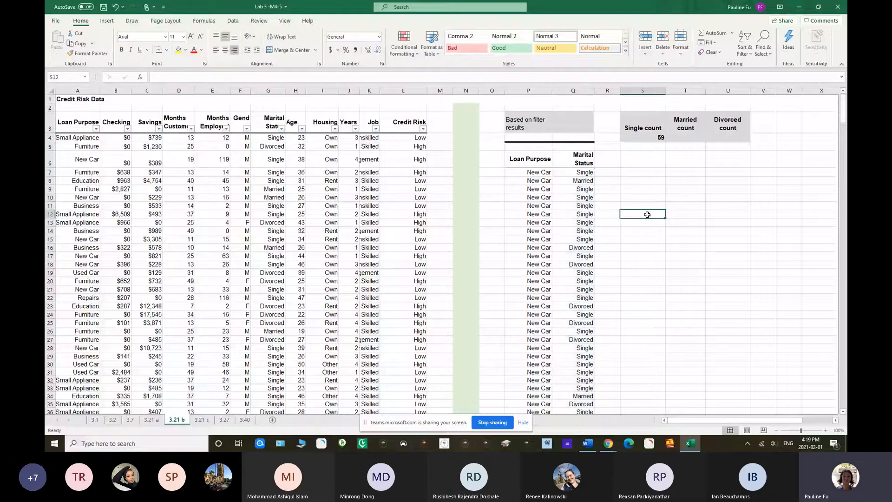
{"action": "left_click", "coordinate": [645, 138]}
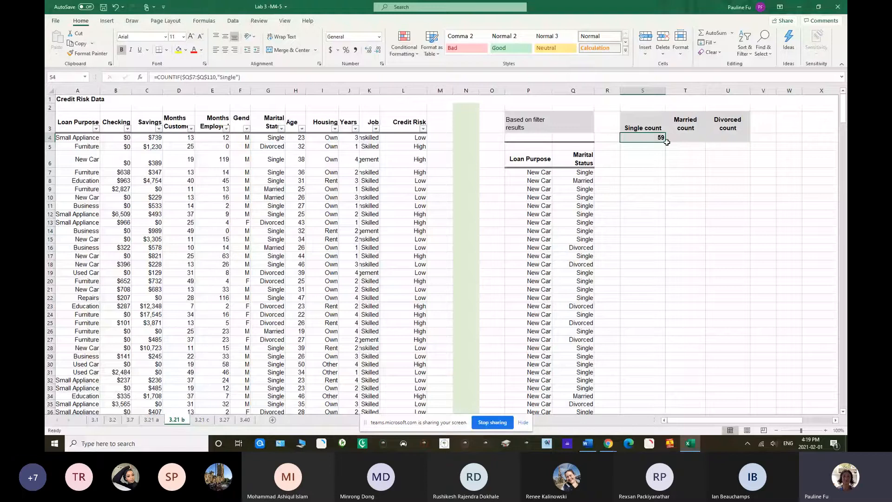
{"action": "left_click_drag", "start_coordinate": [666, 142], "coordinate": [734, 139]}
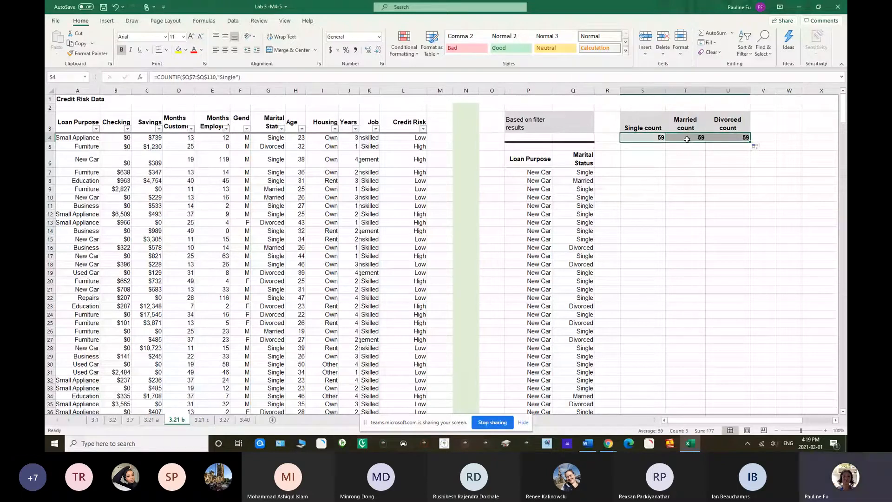
{"action": "left_click", "coordinate": [686, 138]}
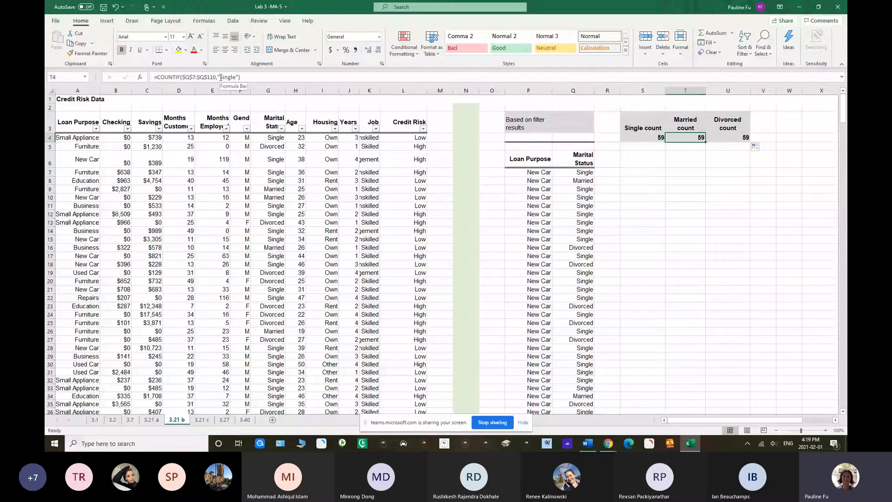
{"action": "left_click_drag", "start_coordinate": [221, 78], "coordinate": [235, 77]}
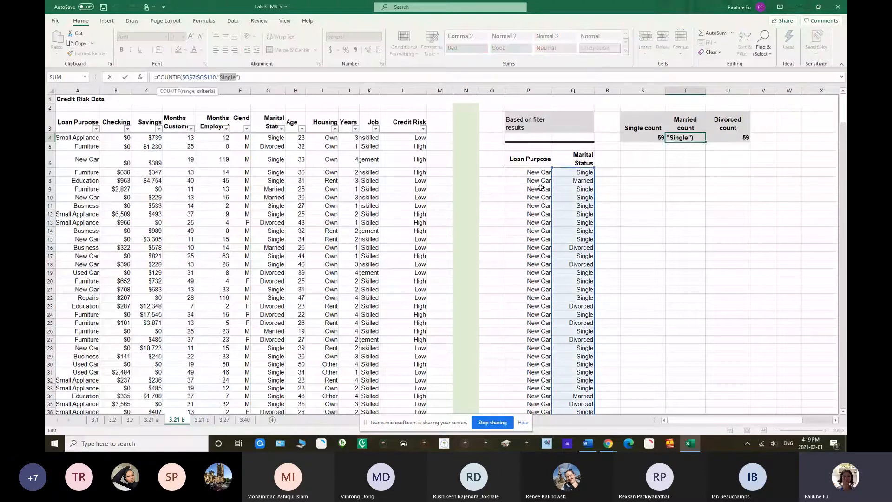
{"action": "left_click", "coordinate": [567, 181]}
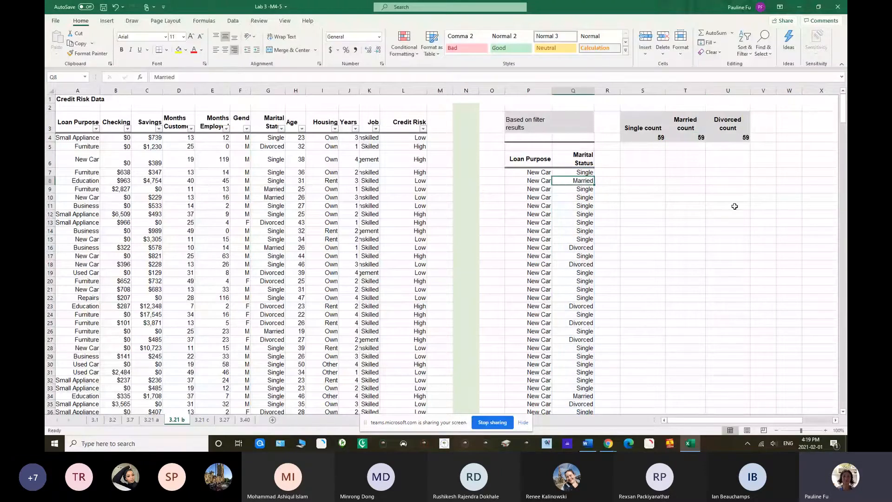
Change the criterion of the COUNTIF formula in the Married count cell T4 to "Married"
{"action": "left_click", "coordinate": [688, 138]}
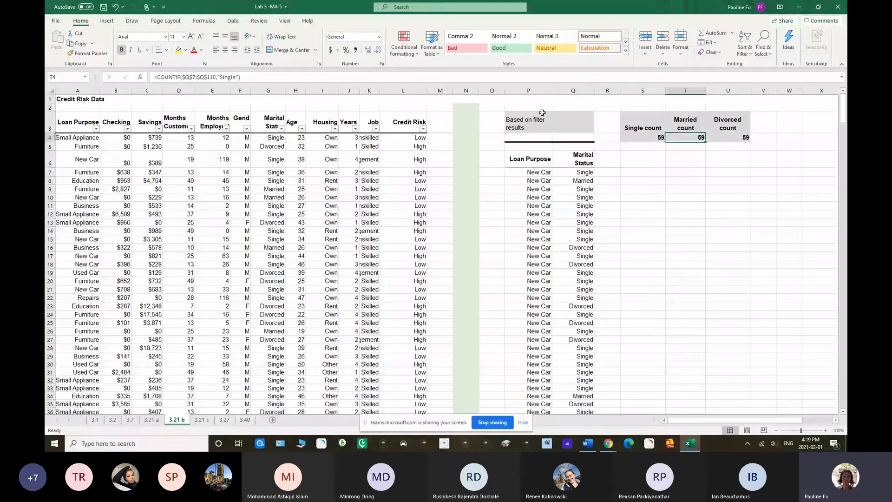
{"action": "left_click", "coordinate": [221, 76]}
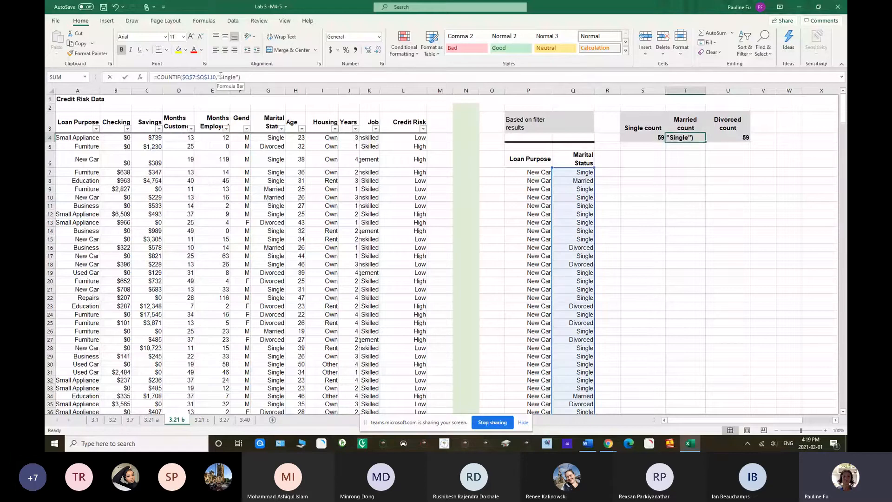
{"action": "left_click_drag", "start_coordinate": [221, 77], "coordinate": [237, 77]}
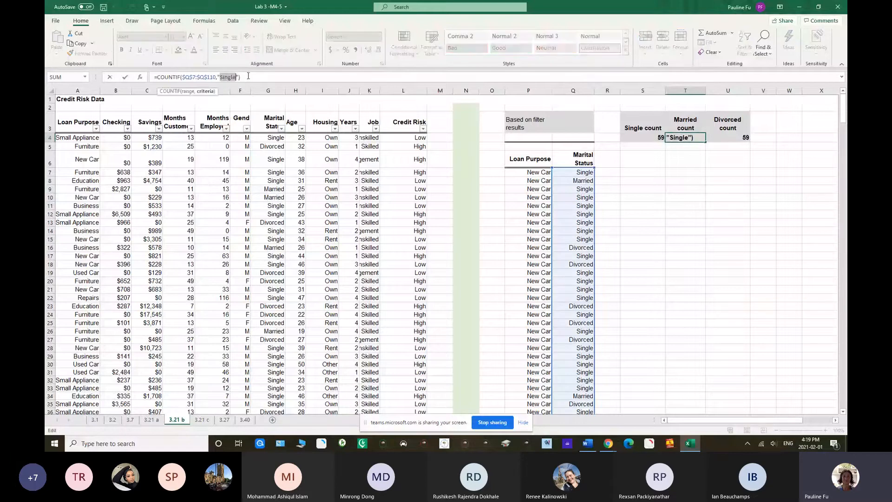
{"action": "type", "text": "M"}
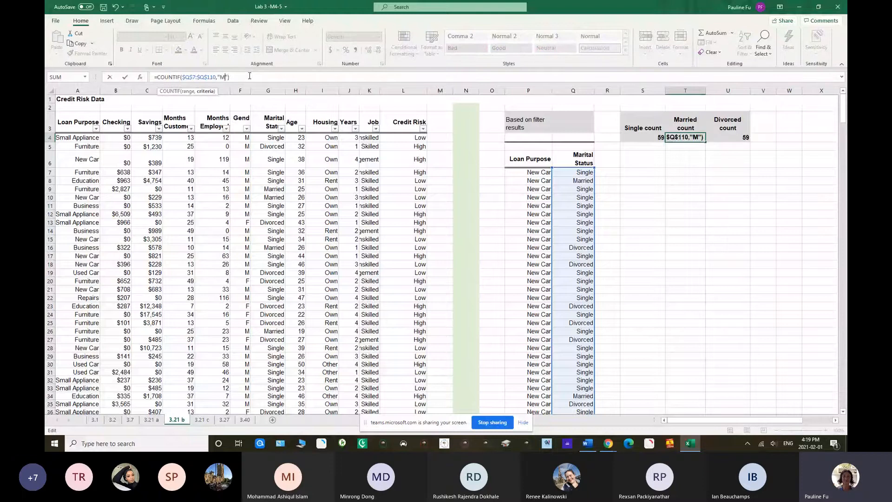
{"action": "type", "text": "arried"}
{"action": "left_click", "coordinate": [253, 77]}
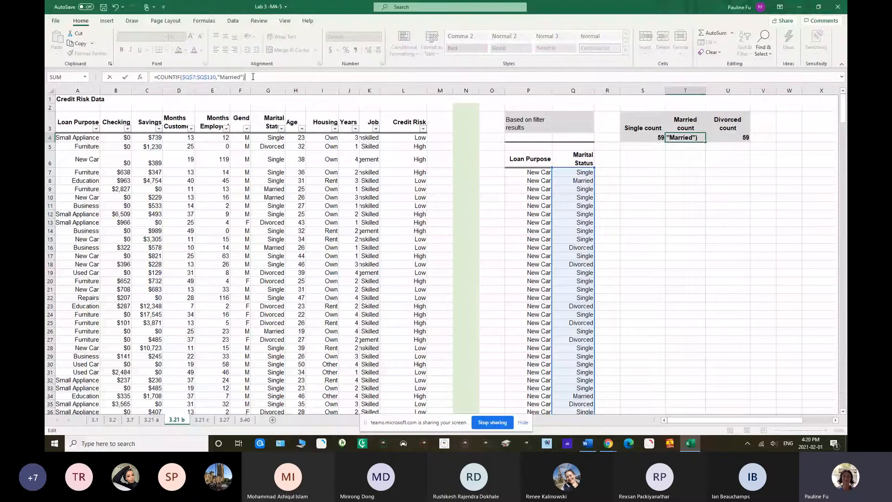
{"action": "key", "text": "Return"}
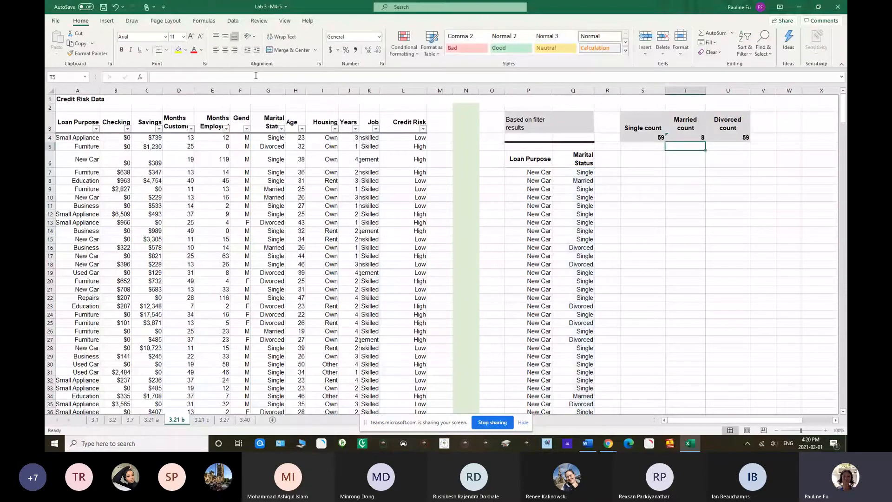
{"action": "key", "text": "Up"}
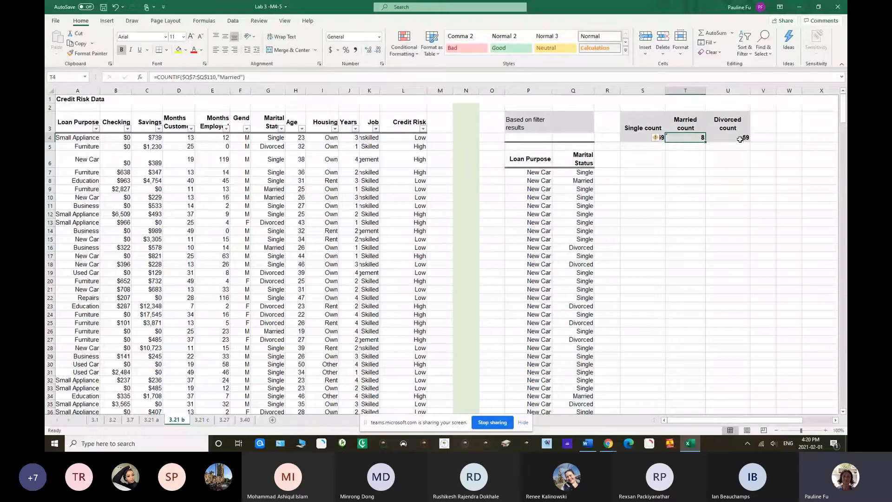
Change the criterion of the COUNTIF formula in the Divorced count cell U4 to "Divorced" and check the count formulas
{"action": "left_click", "coordinate": [740, 138]}
{"action": "left_click_drag", "start_coordinate": [218, 77], "coordinate": [236, 76]}
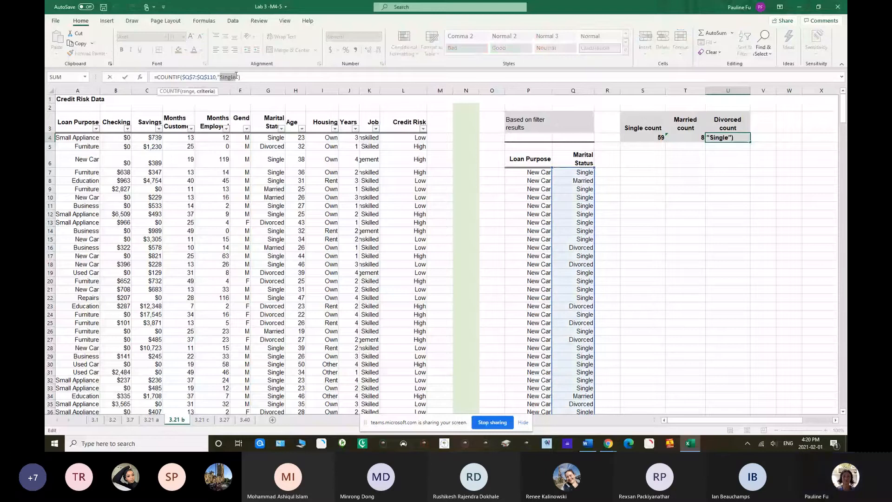
{"action": "type", "text": "Div"}
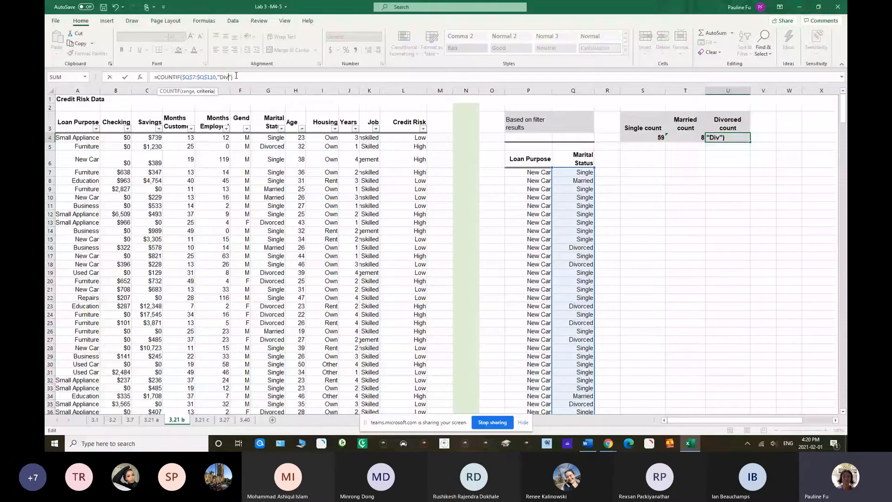
{"action": "type", "text": "orce"}
{"action": "key", "text": "BackSpace"}
{"action": "type", "text": "d"}
{"action": "left_click", "coordinate": [257, 77]}
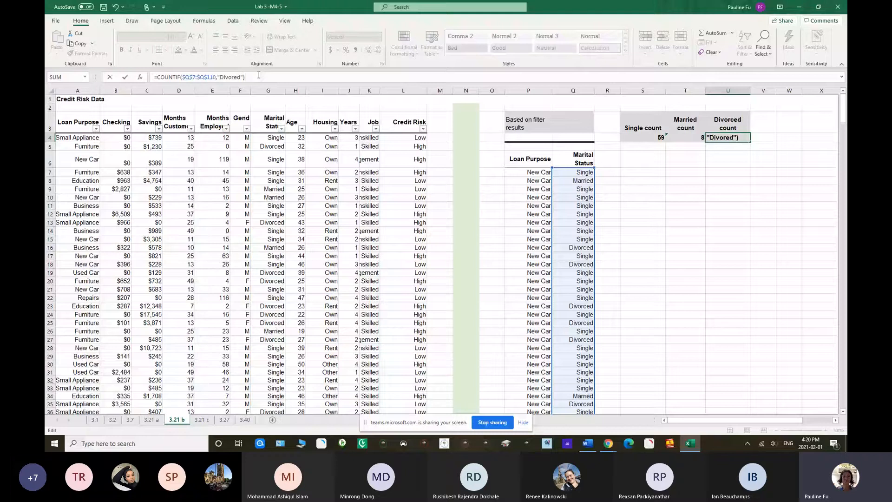
{"action": "key", "text": "Left"}
{"action": "key", "text": "Left"}
{"action": "key", "text": "Left"}
{"action": "key", "text": "Left"}
{"action": "type", "text": "c"}
{"action": "key", "text": "Return"}
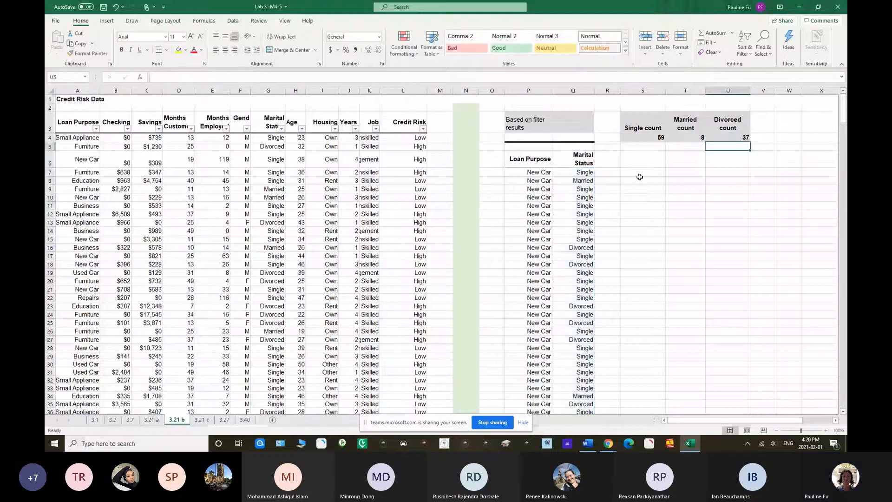
{"action": "left_click", "coordinate": [695, 138]}
{"action": "left_click", "coordinate": [722, 138]}
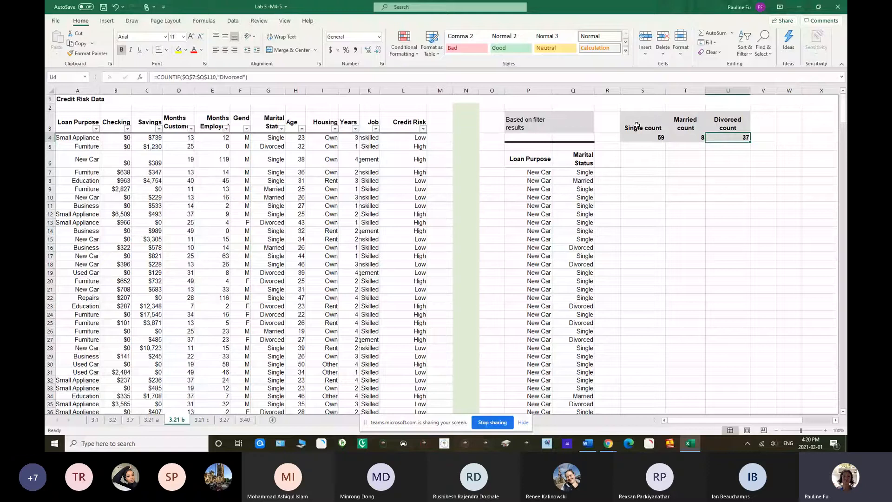
Insert a 2-D pie chart of the marital status counts in S3:U4, place it beneath them, and add data labels
{"action": "left_click_drag", "start_coordinate": [636, 126], "coordinate": [728, 139]}
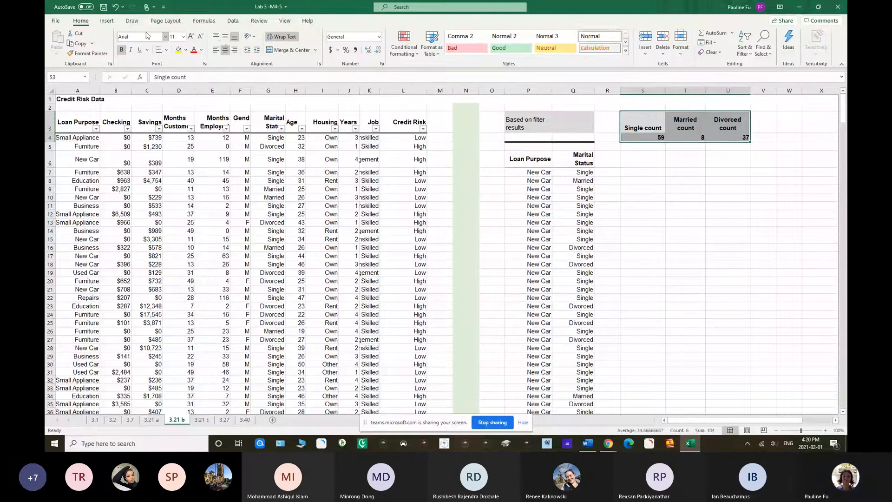
{"action": "left_click", "coordinate": [107, 21]}
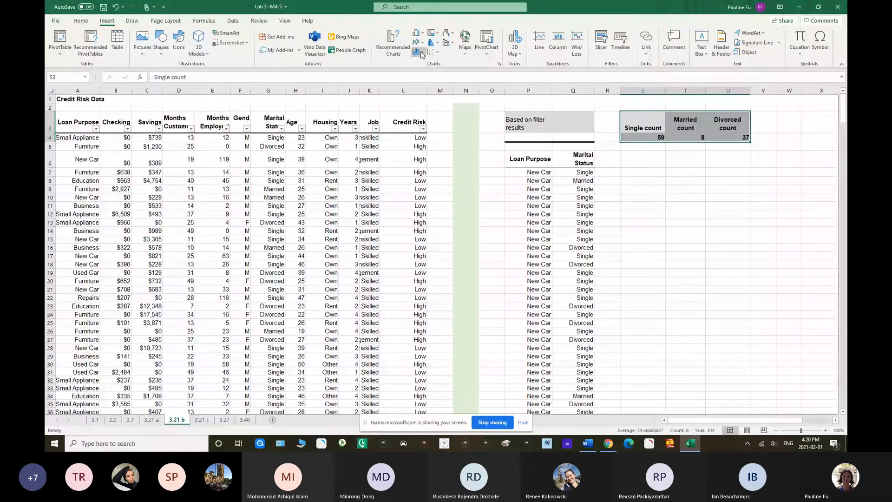
{"action": "left_click", "coordinate": [417, 52]}
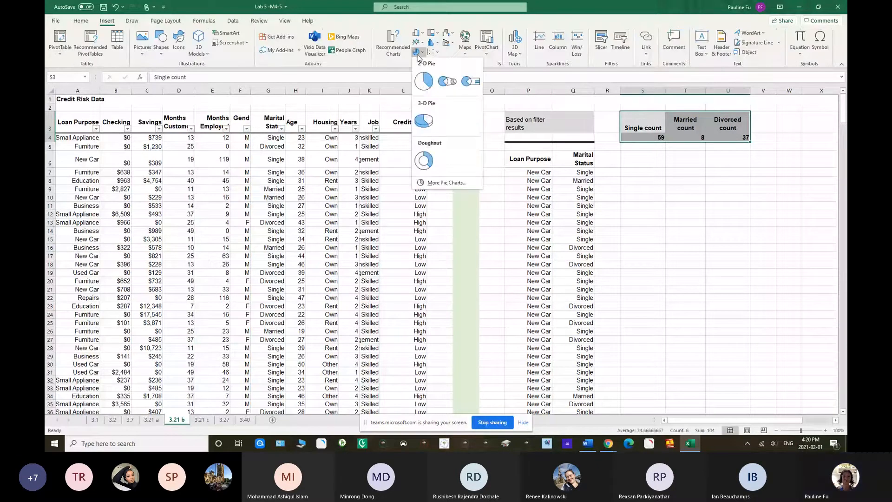
{"action": "left_click", "coordinate": [423, 81]}
{"action": "left_click_drag", "start_coordinate": [397, 196], "coordinate": [627, 166]}
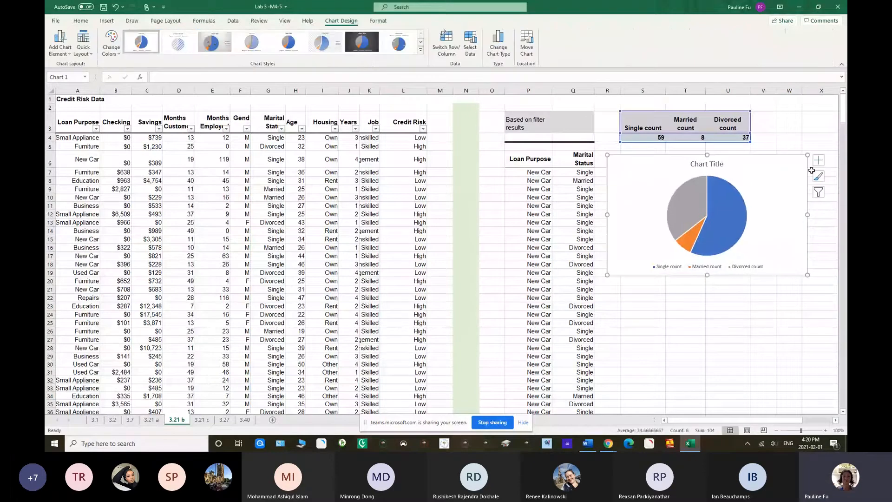
{"action": "left_click", "coordinate": [819, 163]}
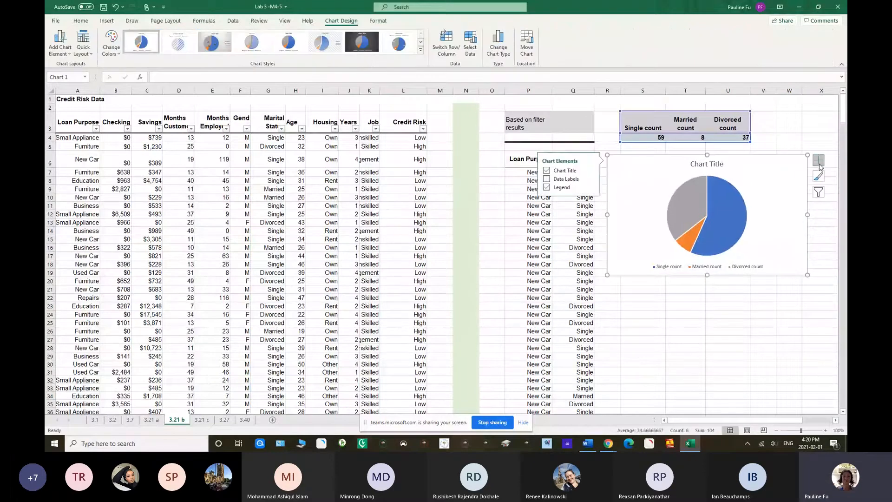
{"action": "left_click", "coordinate": [547, 179]}
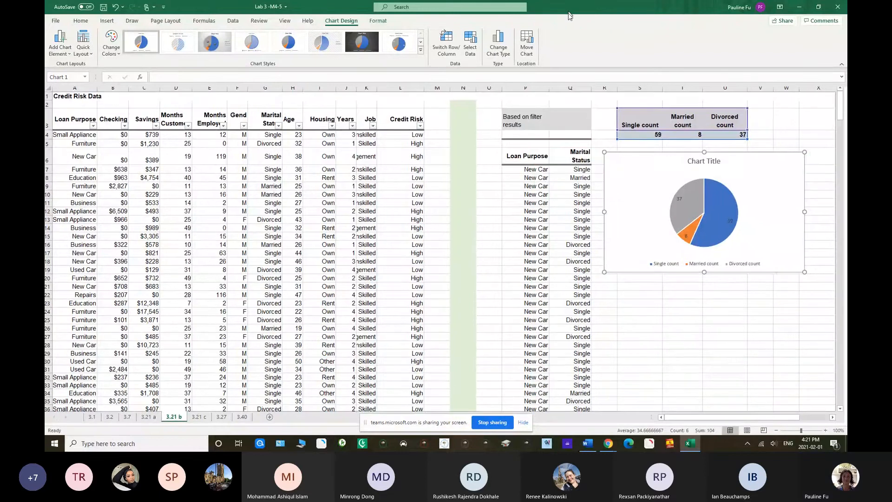
Highlight the pivot table and pivot chart instruction of Problem 3.21 b in the Word lab document, then return to the widened Excel window
{"action": "double_click", "coordinate": [568, 11]}
{"action": "left_click_drag", "start_coordinate": [569, 22], "coordinate": [588, 93]}
{"action": "left_click_drag", "start_coordinate": [90, 221], "coordinate": [253, 223]}
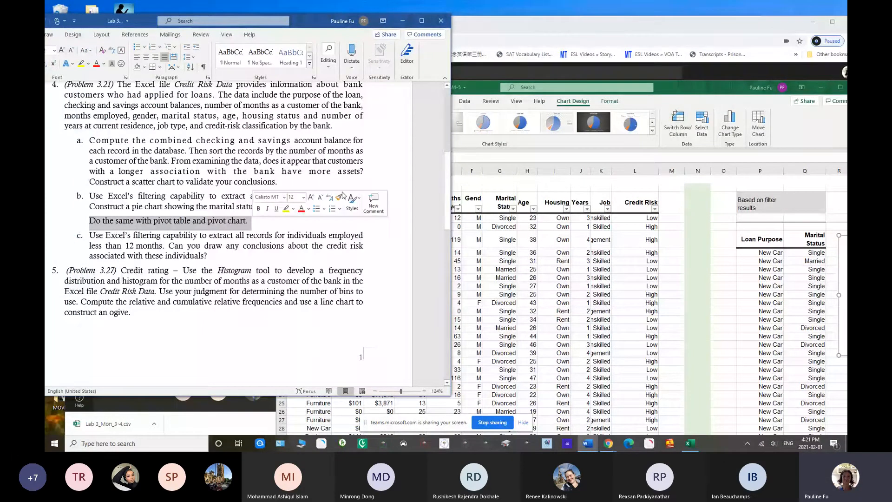
{"action": "left_click_drag", "start_coordinate": [659, 88], "coordinate": [470, 18]}
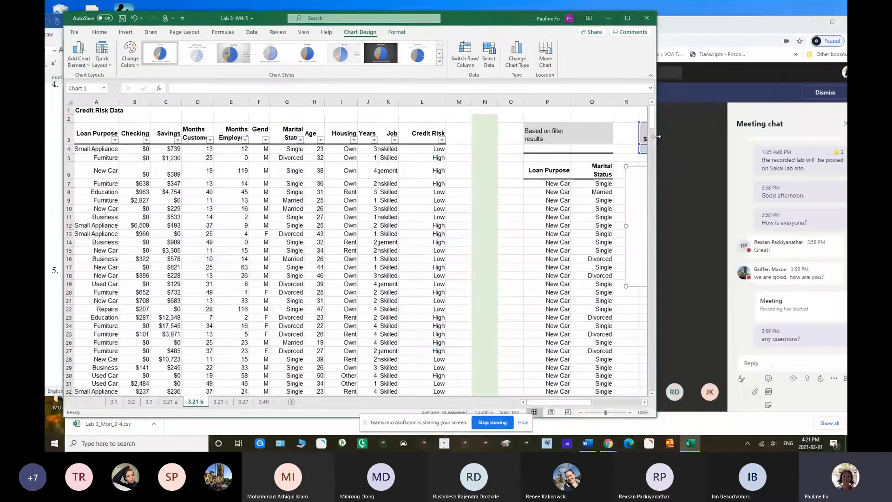
{"action": "left_click_drag", "start_coordinate": [656, 137], "coordinate": [840, 145]}
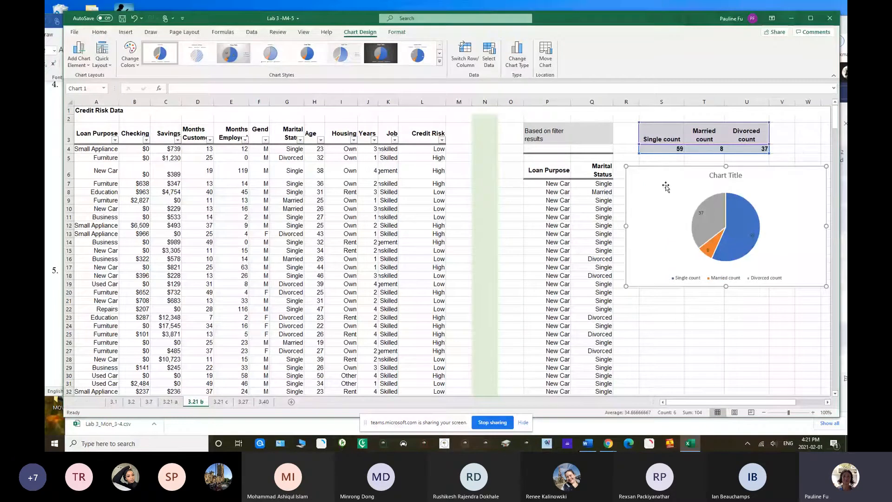
{"action": "left_click_drag", "start_coordinate": [602, 18], "coordinate": [617, 18]}
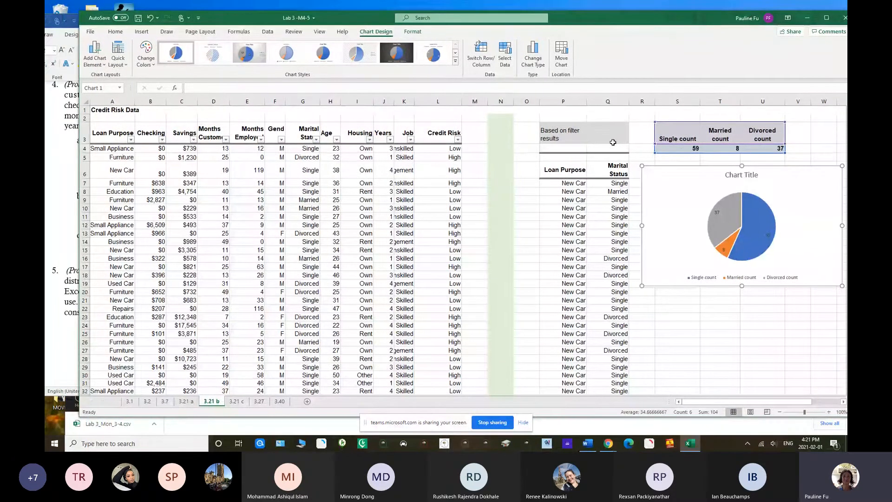
Create a PivotTable from the new-car records in P6:Q110, placed on the existing worksheet at cell S21
{"action": "left_click", "coordinate": [559, 170]}
{"action": "left_click_drag", "start_coordinate": [559, 170], "coordinate": [607, 395]}
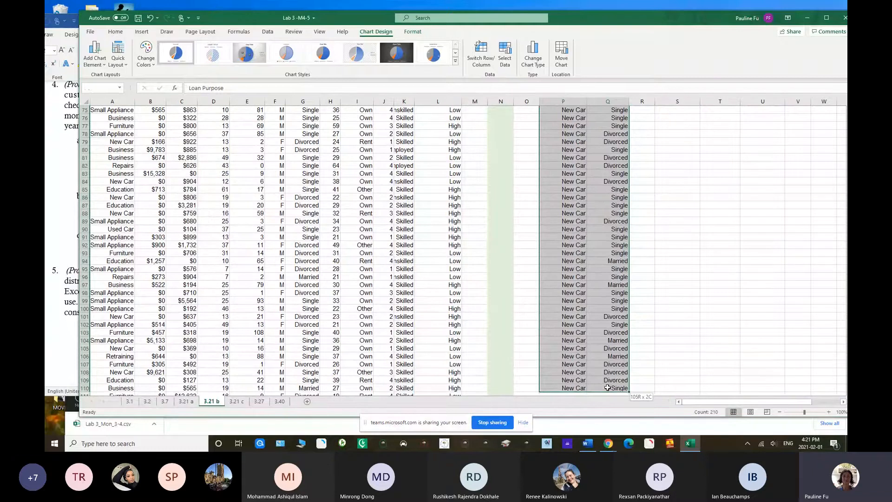
{"action": "left_click", "coordinate": [142, 31]}
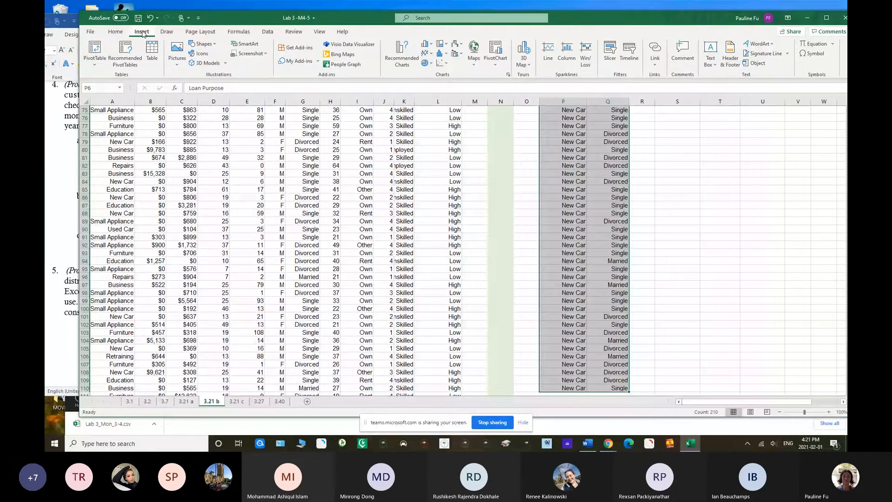
{"action": "left_click", "coordinate": [95, 63]}
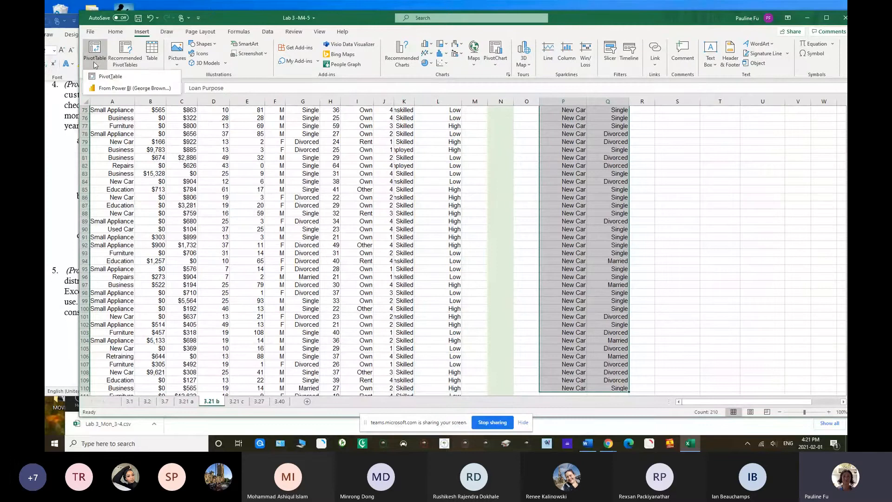
{"action": "left_click", "coordinate": [106, 77]}
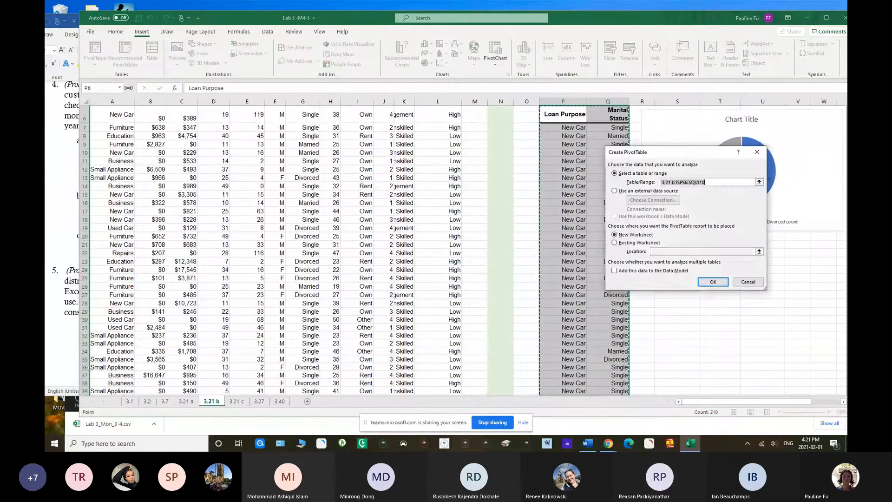
{"action": "left_click_drag", "start_coordinate": [638, 20], "coordinate": [435, 24]}
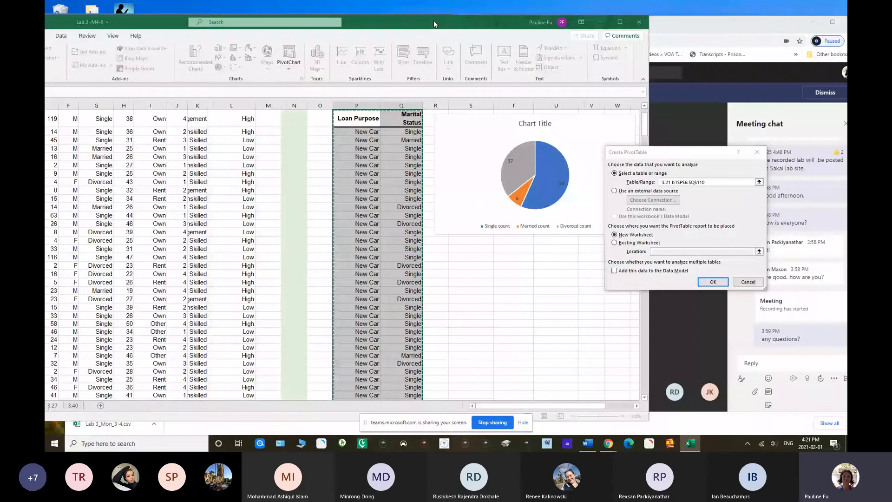
{"action": "left_click", "coordinate": [615, 242]}
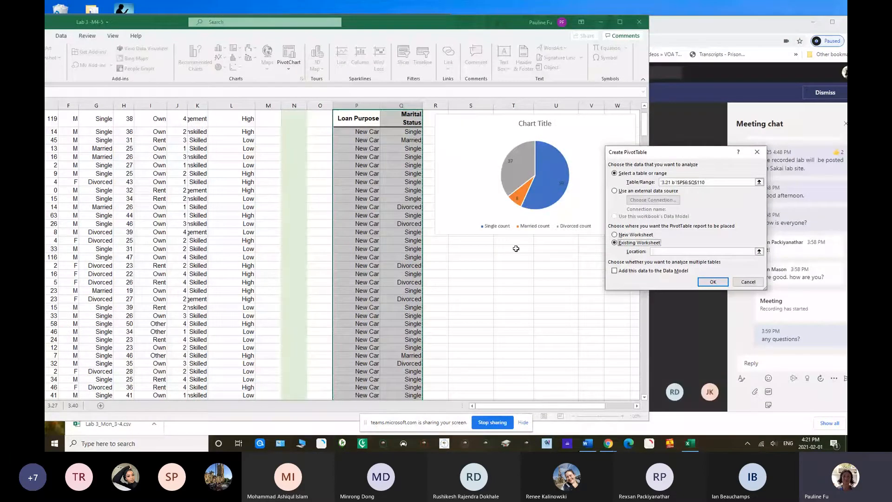
{"action": "left_click", "coordinate": [440, 248]}
{"action": "left_click", "coordinate": [469, 249]}
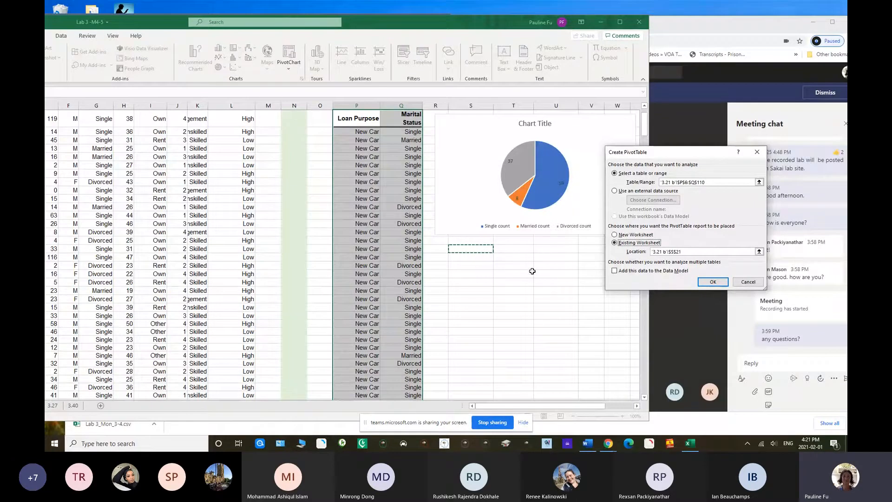
{"action": "left_click", "coordinate": [711, 283]}
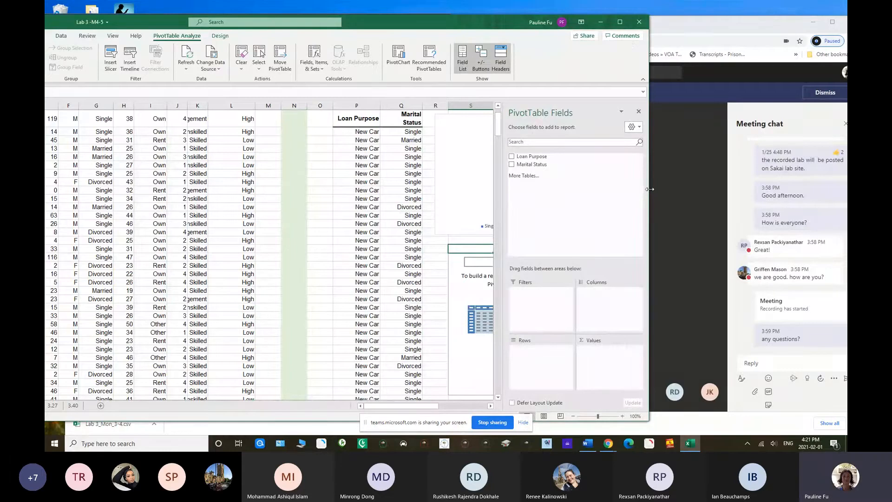
Add Marital Status to the PivotTable as both the row field and the counted value field
{"action": "left_click_drag", "start_coordinate": [650, 188], "coordinate": [686, 160]}
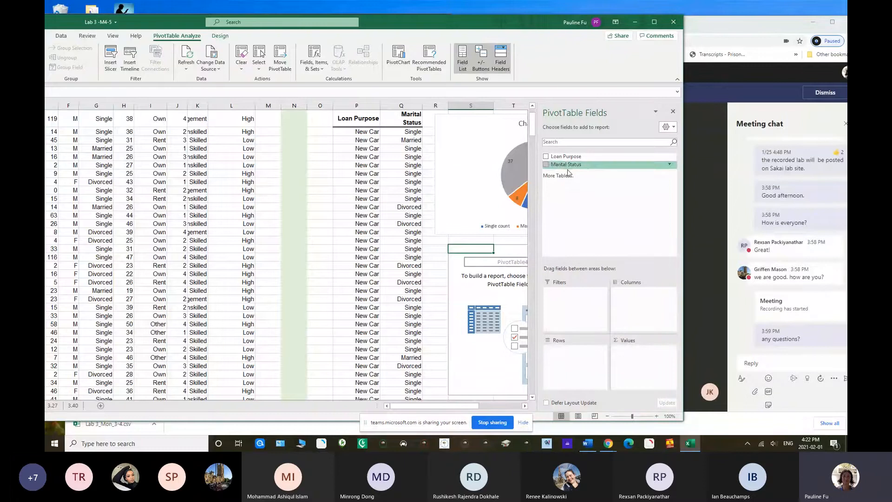
{"action": "left_click_drag", "start_coordinate": [564, 167], "coordinate": [575, 357]}
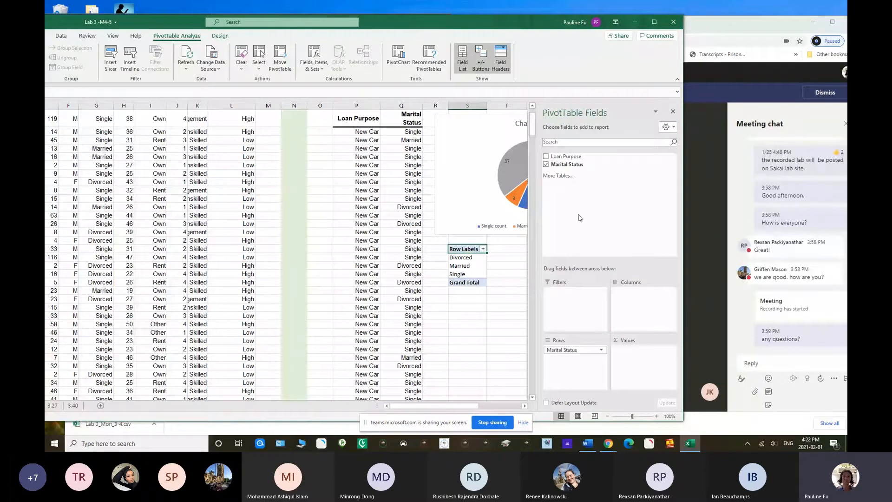
{"action": "left_click_drag", "start_coordinate": [570, 165], "coordinate": [640, 352]}
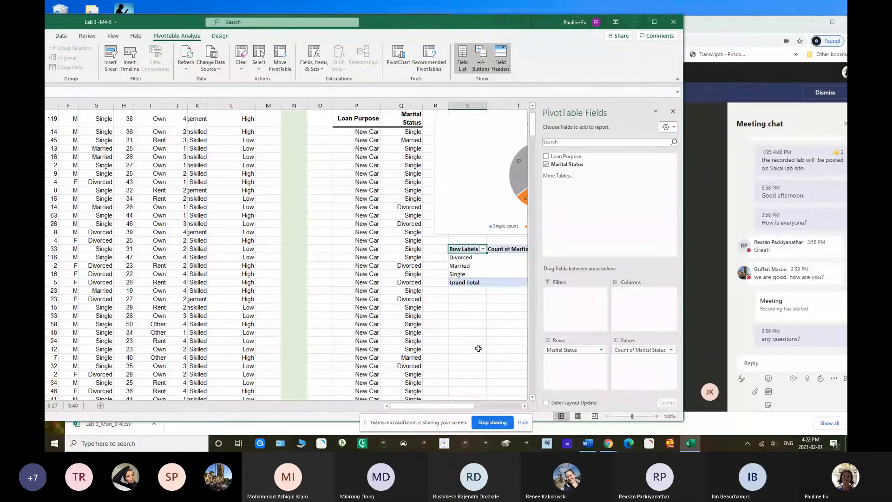
{"action": "scroll", "coordinate": [465, 320], "scroll_direction": "right", "scroll_amount": 4}
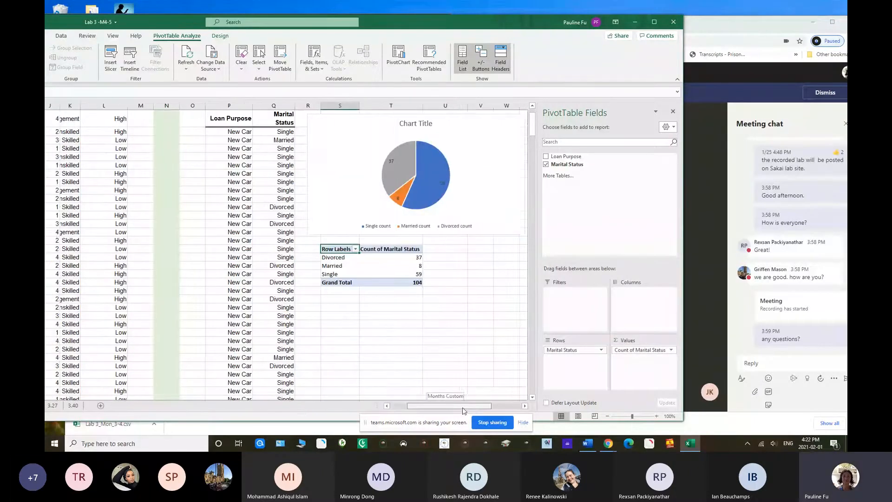
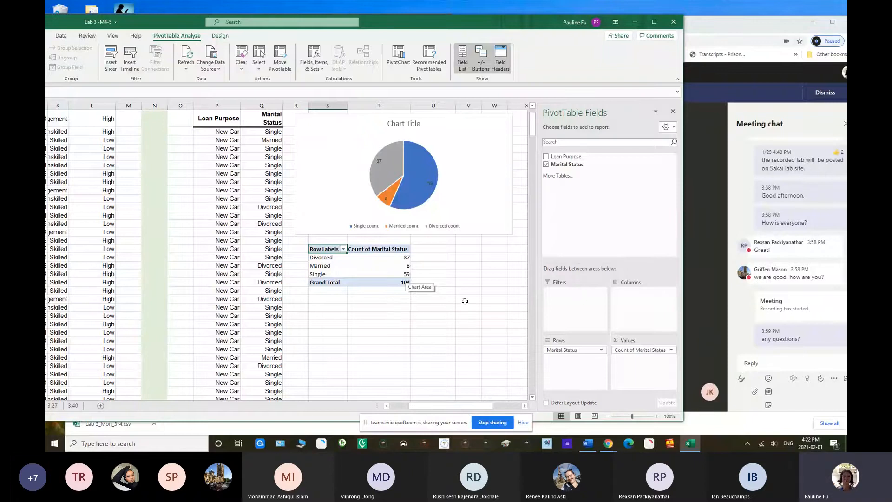
Insert a pie PivotChart from the marital status PivotTable and place it directly beneath the PivotTable
{"action": "left_click", "coordinate": [395, 65]}
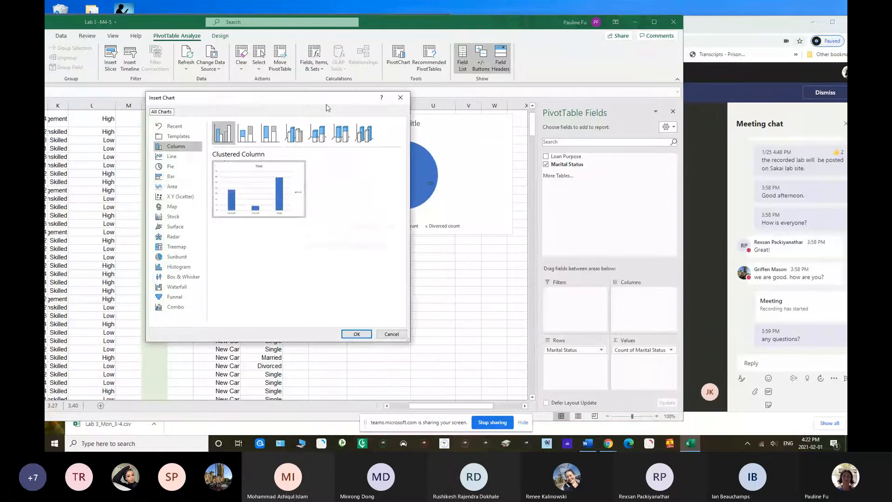
{"action": "left_click", "coordinate": [171, 169]}
{"action": "mouse_move", "coordinate": [228, 179]}
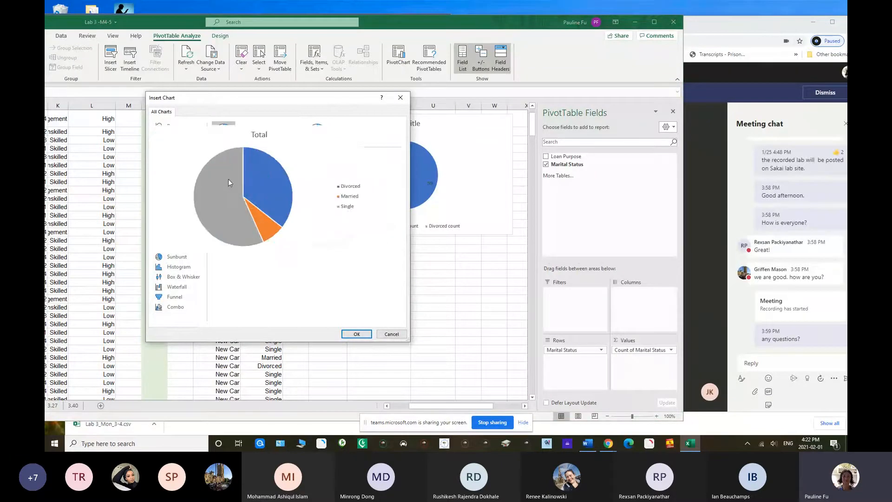
{"action": "left_click", "coordinate": [356, 335]}
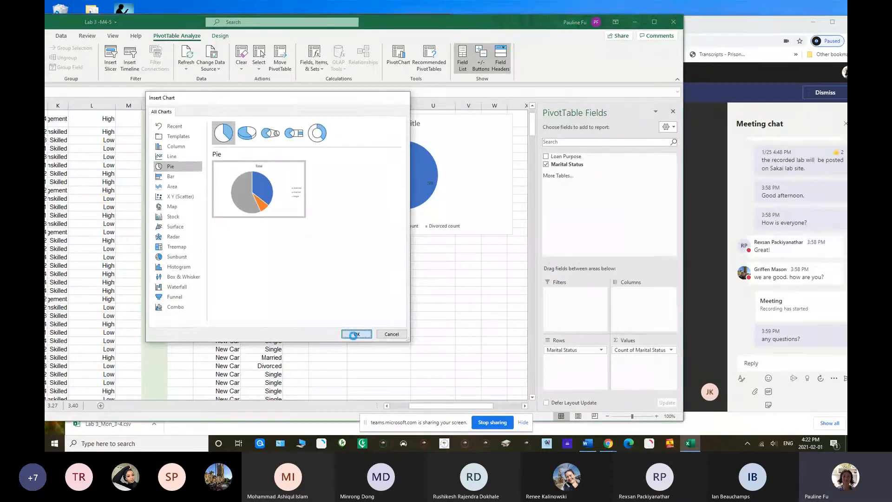
{"action": "left_click_drag", "start_coordinate": [184, 208], "coordinate": [372, 301]}
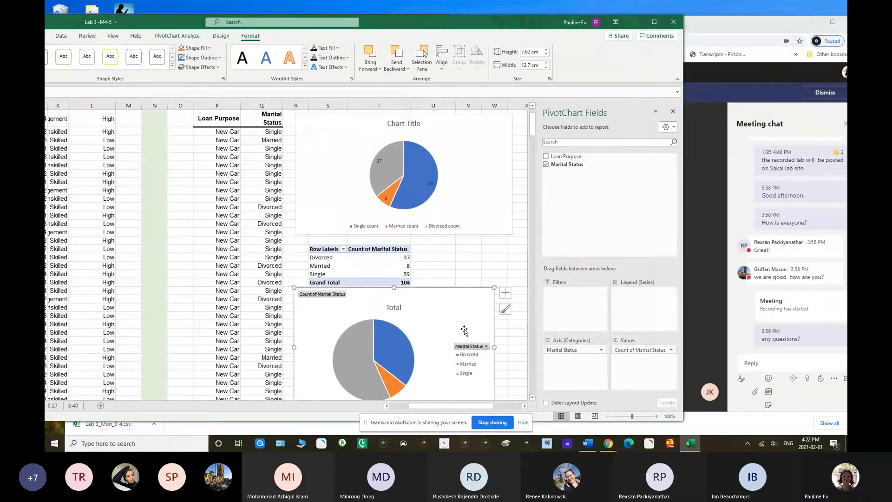
Add data labels to the marital status pie PivotChart and deselect the chart
{"action": "scroll", "coordinate": [534, 403], "scroll_direction": "down", "scroll_amount": 1}
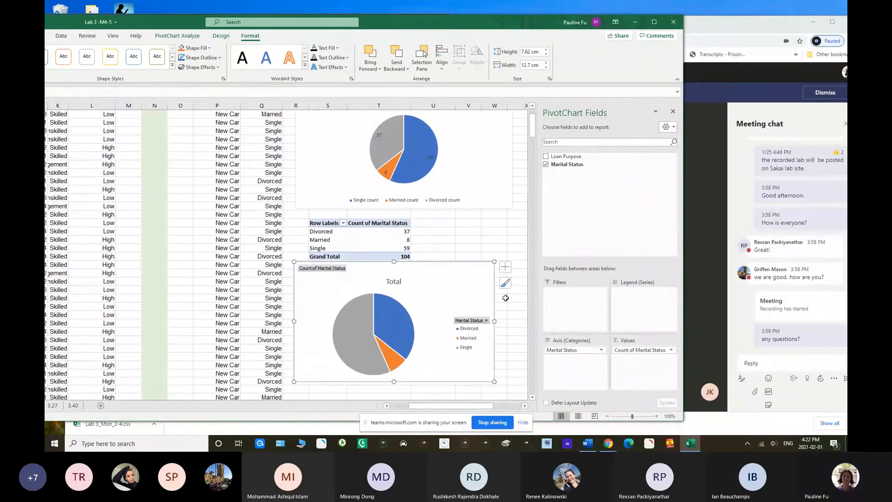
{"action": "left_click", "coordinate": [506, 268]}
{"action": "left_click", "coordinate": [525, 286]}
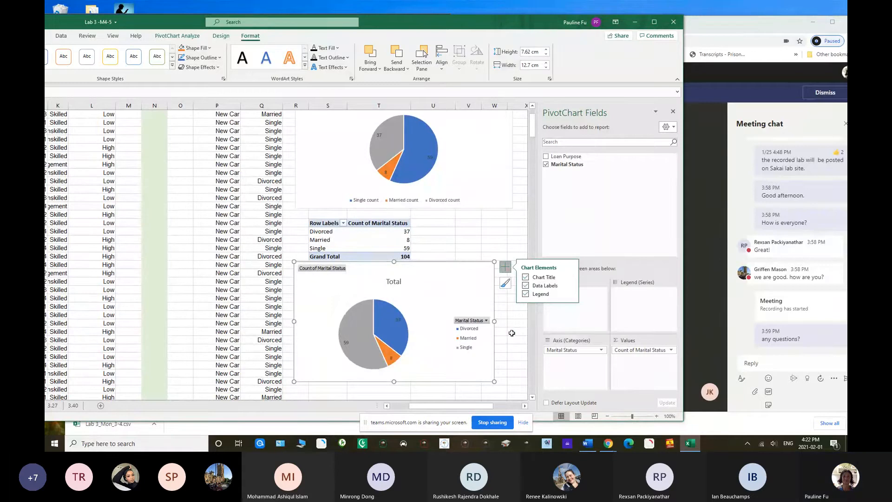
{"action": "left_click", "coordinate": [502, 223]}
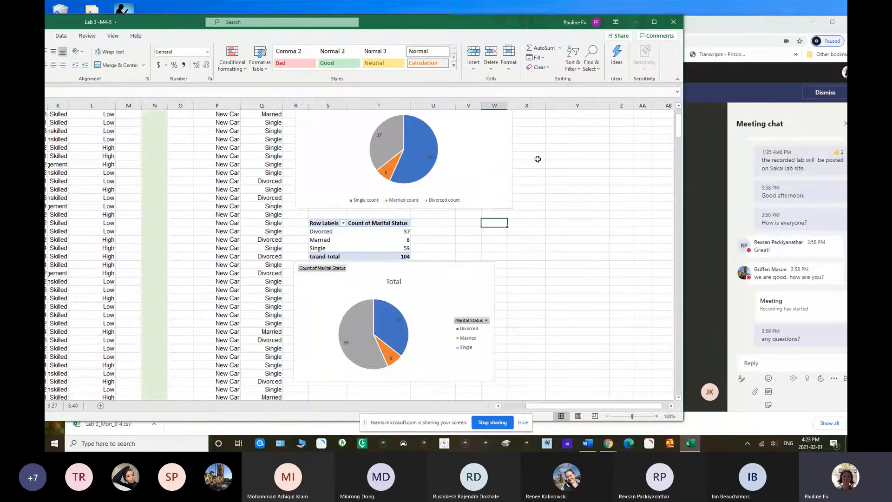
Compare the single, married and divorced formula counts above the first pie chart with the PivotTable's rows
{"action": "left_click_drag", "start_coordinate": [680, 126], "coordinate": [684, 114]}
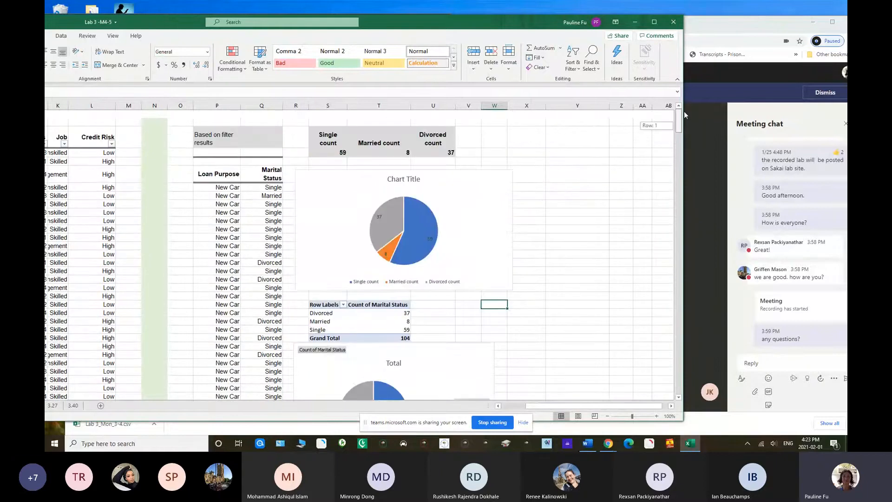
{"action": "left_click", "coordinate": [335, 152]}
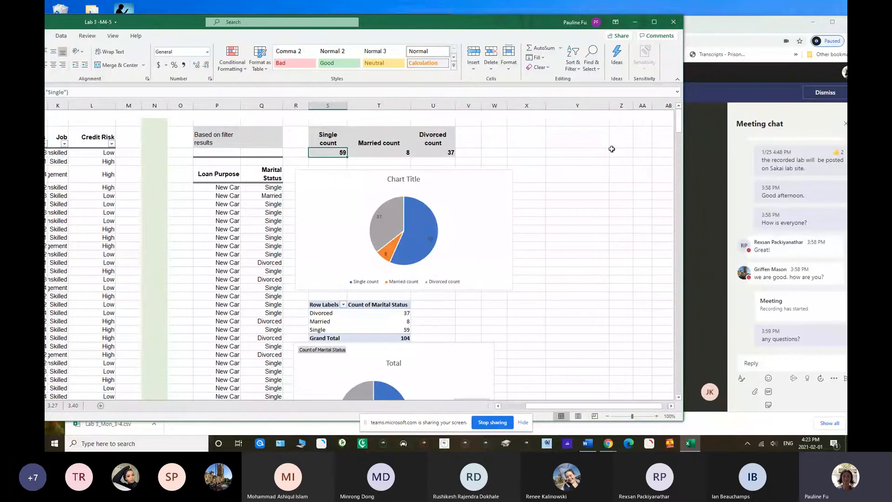
{"action": "scroll", "coordinate": [679, 131], "scroll_direction": "down", "scroll_amount": 7}
{"action": "left_click", "coordinate": [378, 157]}
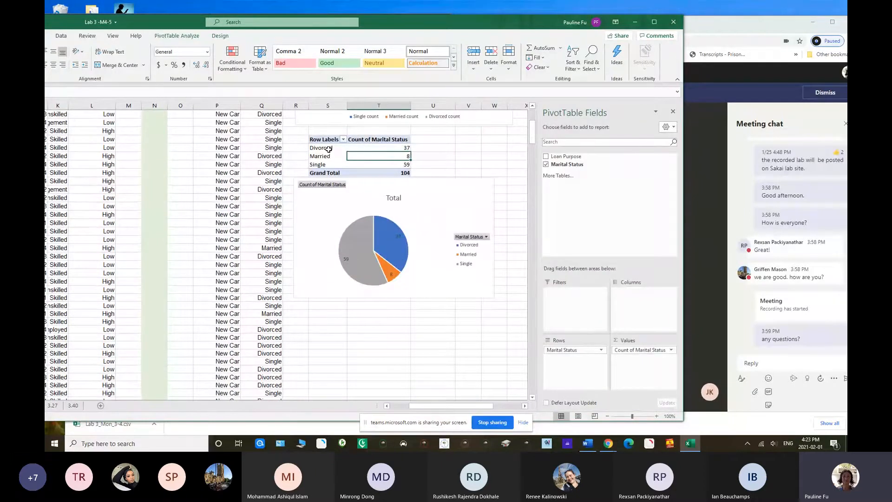
{"action": "left_click_drag", "start_coordinate": [325, 148], "coordinate": [325, 165]}
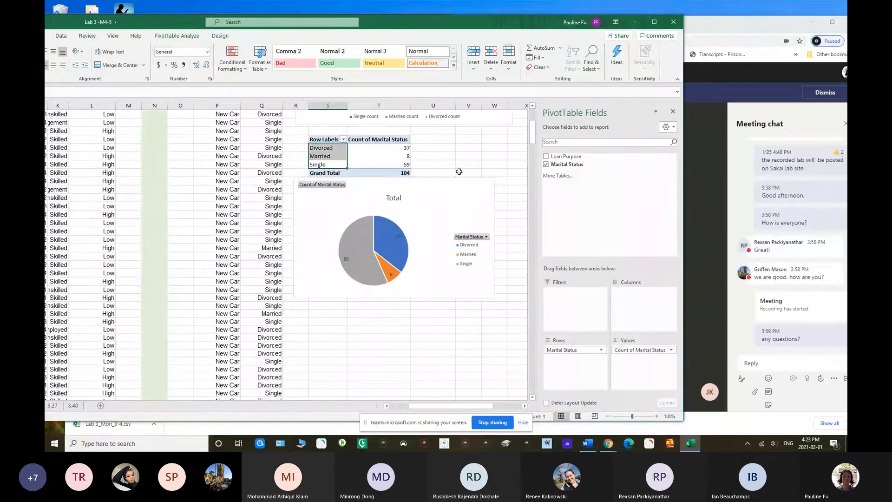
Bring up the Word lab document and highlight the text of Problem 3.21 c
{"action": "left_click_drag", "start_coordinate": [392, 26], "coordinate": [473, 107]}
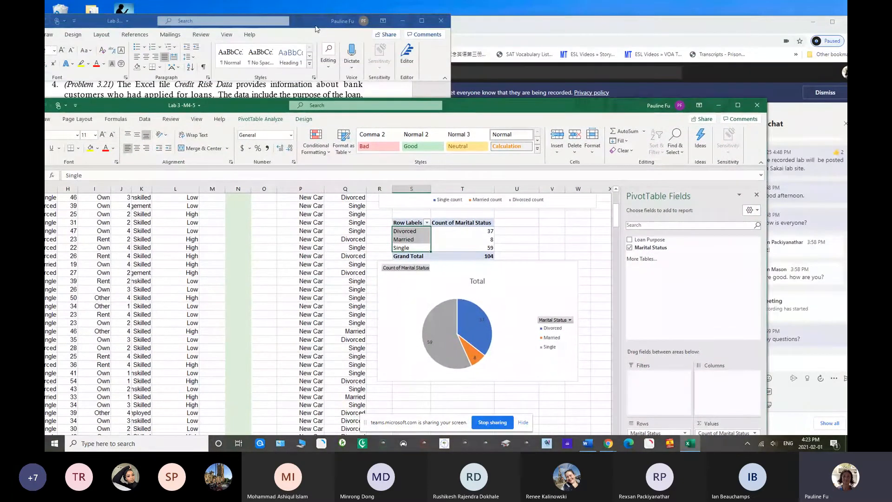
{"action": "left_click_drag", "start_coordinate": [316, 28], "coordinate": [384, 29]}
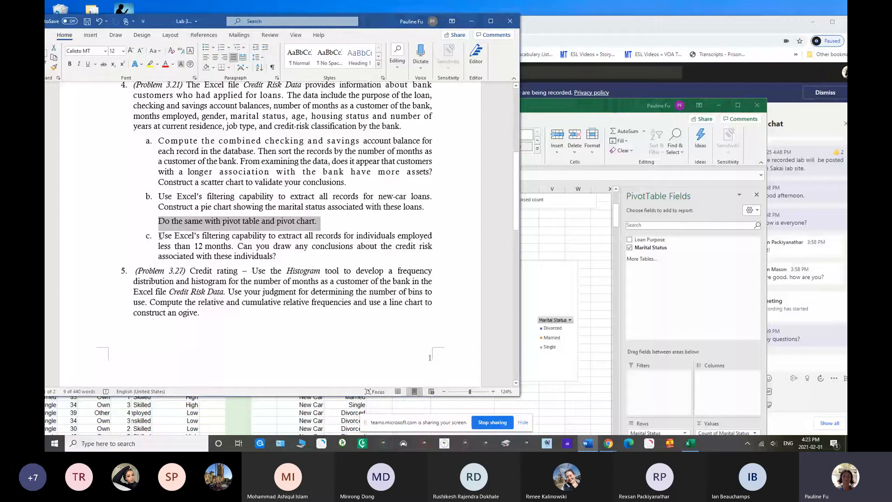
{"action": "left_click_drag", "start_coordinate": [160, 236], "coordinate": [205, 255]}
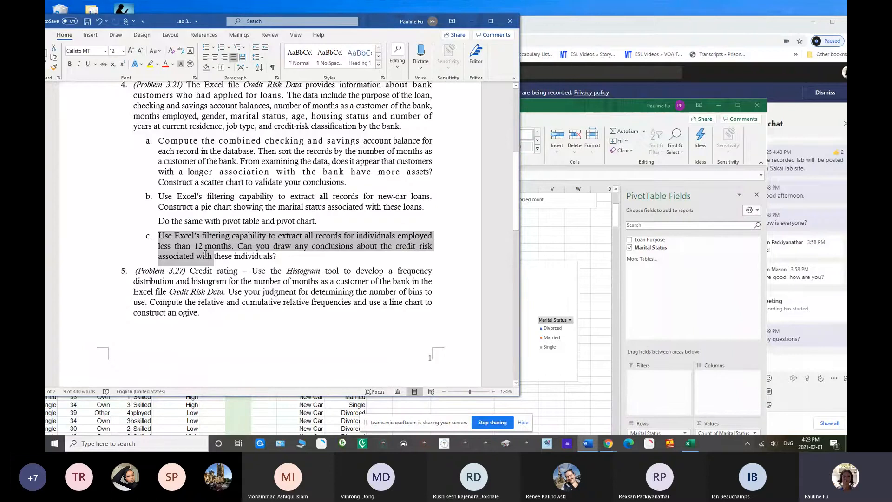
{"action": "left_click_drag", "start_coordinate": [205, 254], "coordinate": [273, 257]}
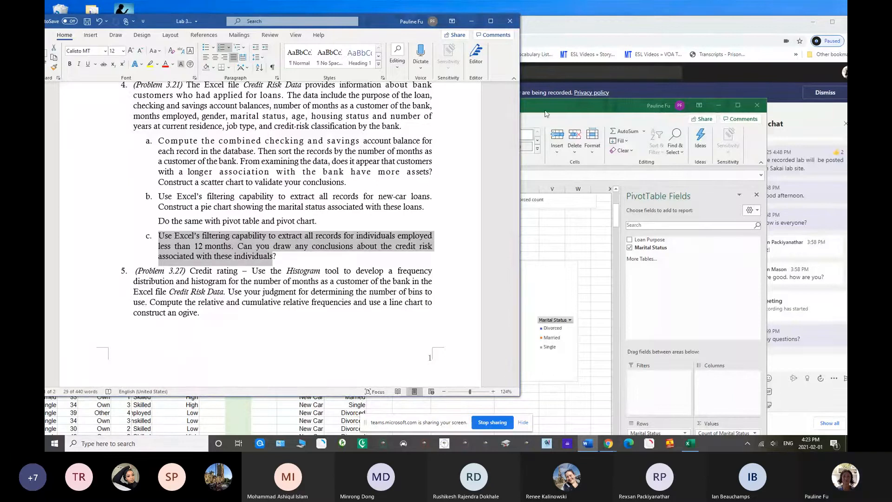
Return to the Excel workbook and open the 3.21 c worksheet, with the window placed over the Word document
{"action": "left_click_drag", "start_coordinate": [548, 110], "coordinate": [660, 18]}
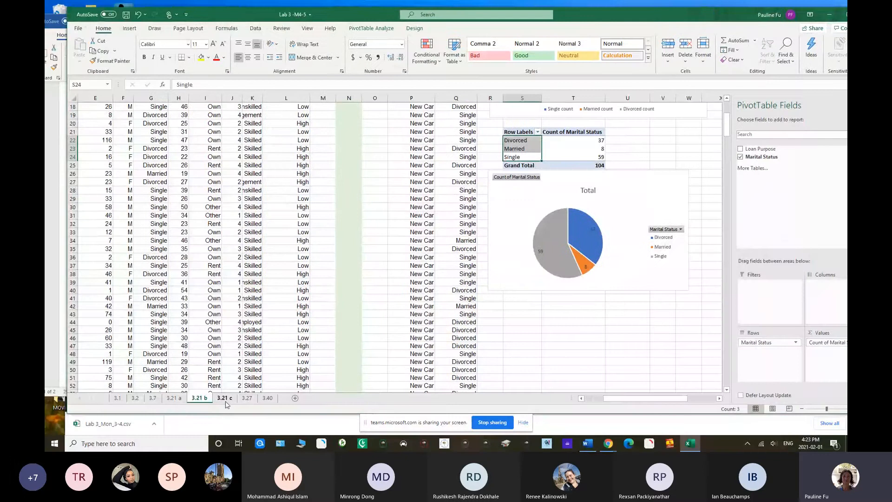
{"action": "left_click", "coordinate": [225, 399]}
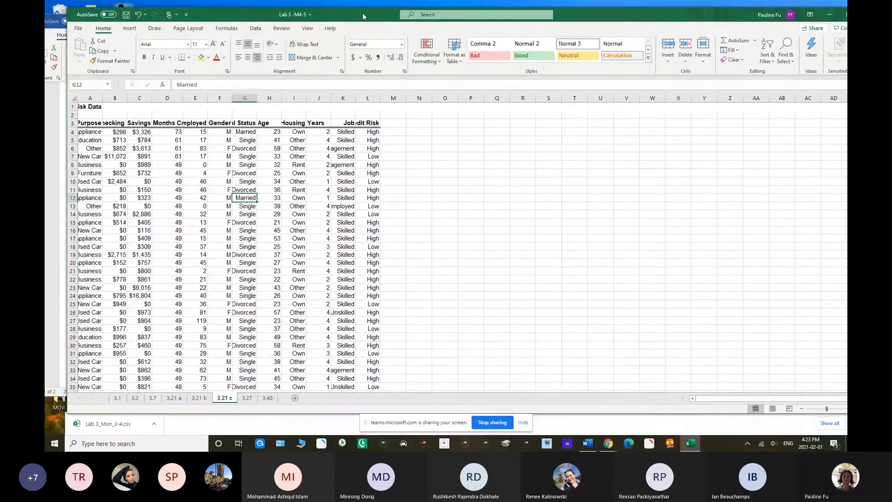
{"action": "left_click_drag", "start_coordinate": [357, 20], "coordinate": [436, 45]}
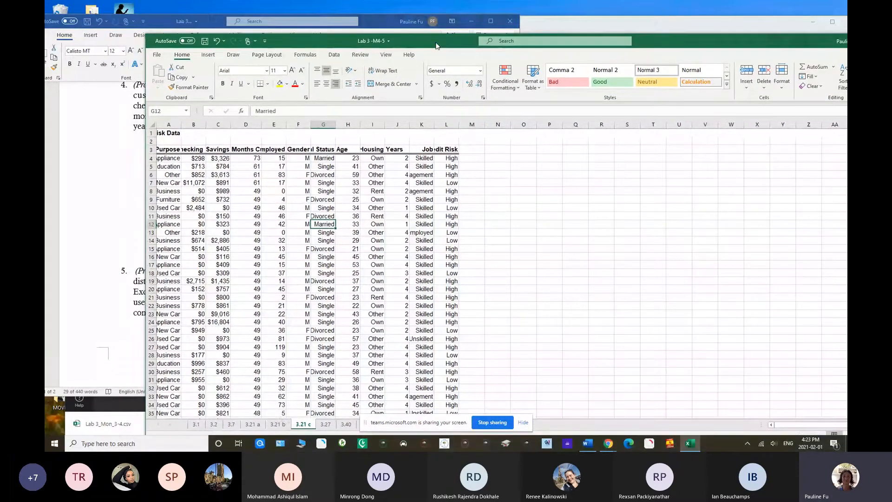
Make header row 3 taller, wrap its text, and widen the columns so that the headings from Loan Purpose to Housing fit
{"action": "left_click_drag", "start_coordinate": [152, 154], "coordinate": [151, 167]}
{"action": "left_click", "coordinate": [151, 157]}
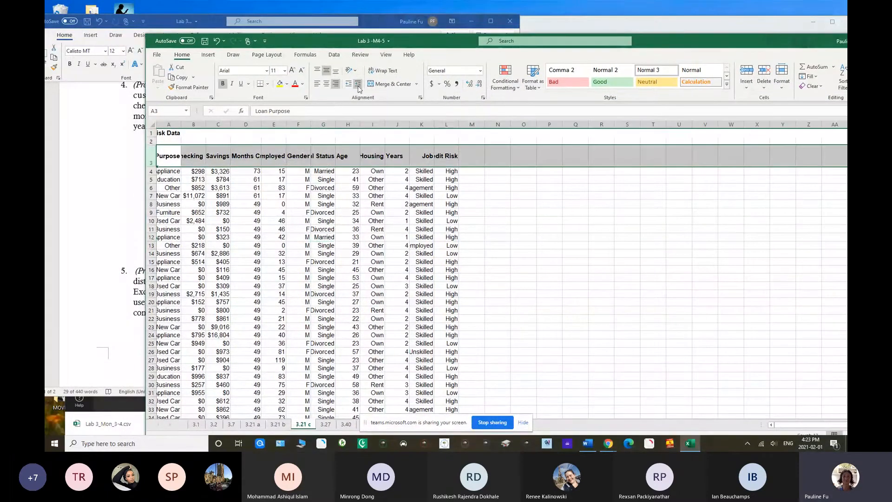
{"action": "left_click", "coordinate": [382, 70]}
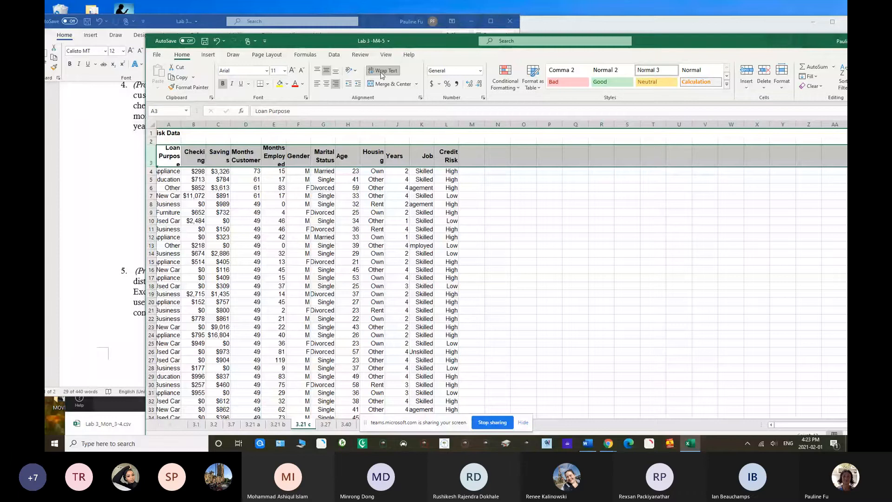
{"action": "left_click_drag", "start_coordinate": [385, 124], "coordinate": [402, 124]}
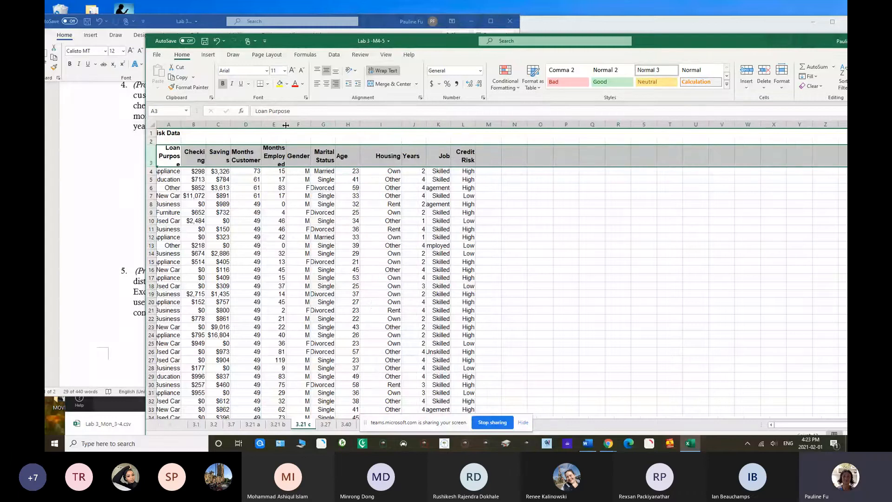
{"action": "left_click_drag", "start_coordinate": [286, 126], "coordinate": [299, 125]}
{"action": "left_click_drag", "start_coordinate": [230, 126], "coordinate": [200, 124]}
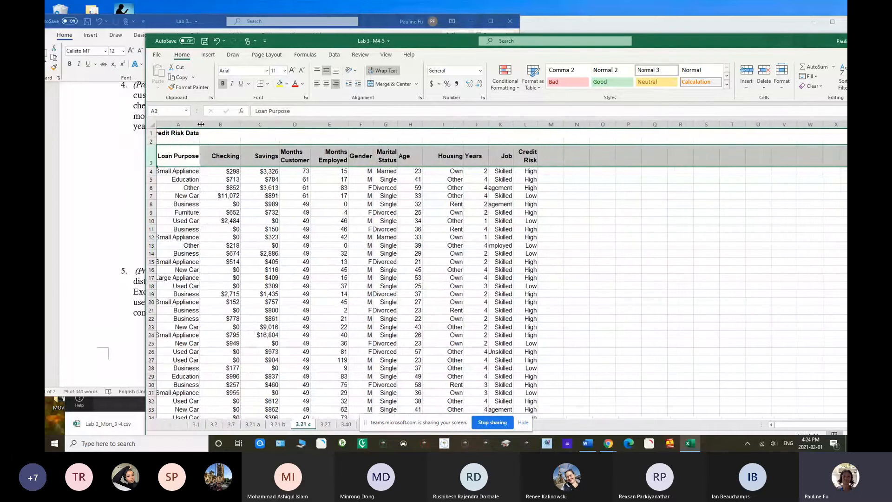
{"action": "left_click", "coordinate": [354, 215]}
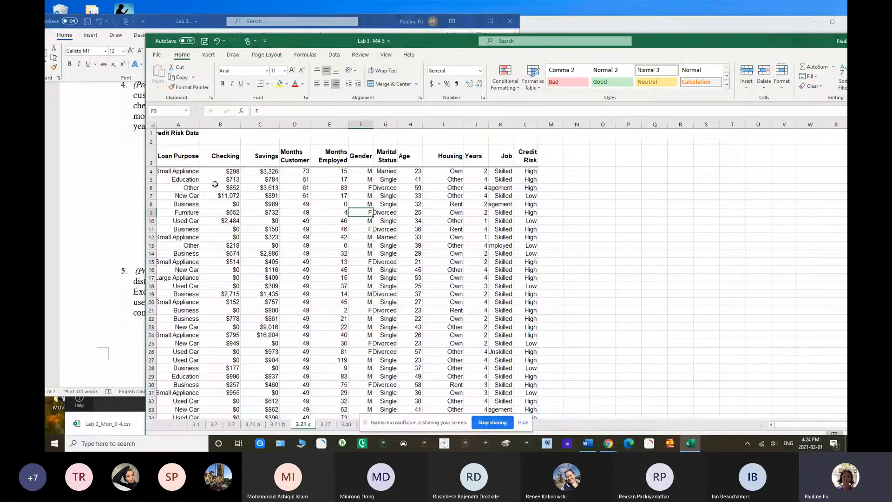
Convert the credit risk data in A3:L428 into an Excel table with headers
{"action": "left_click_drag", "start_coordinate": [176, 159], "coordinate": [411, 246]}
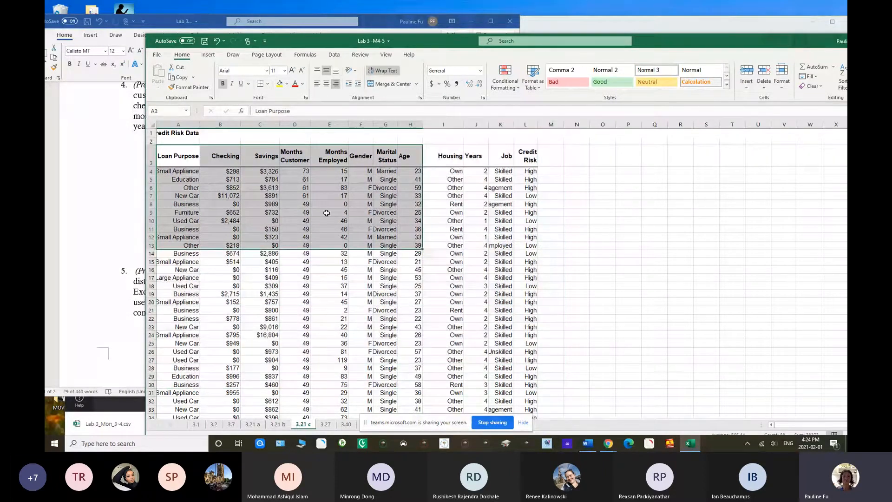
{"action": "left_click", "coordinate": [327, 213]}
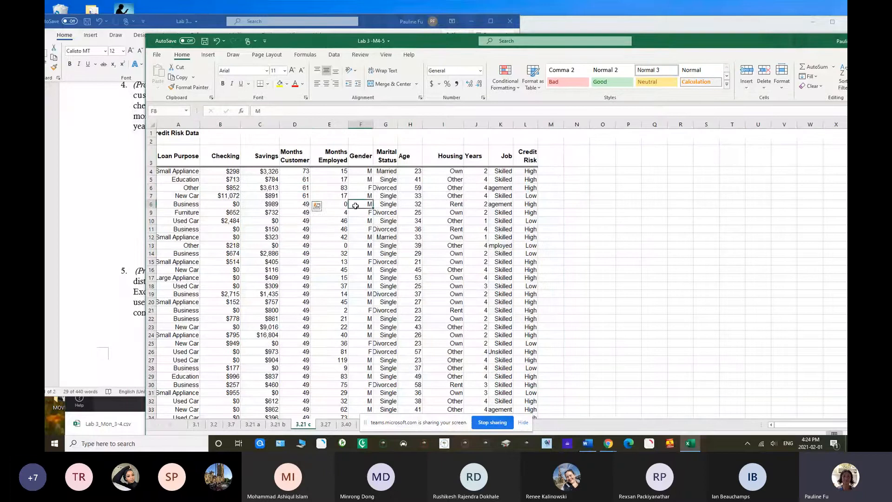
{"action": "left_click", "coordinate": [322, 228]}
{"action": "left_click", "coordinate": [208, 55]}
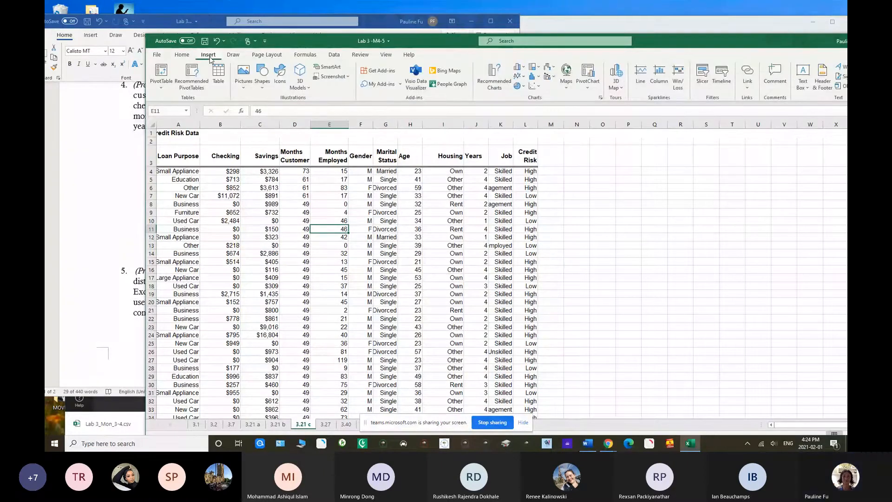
{"action": "left_click", "coordinate": [219, 81]}
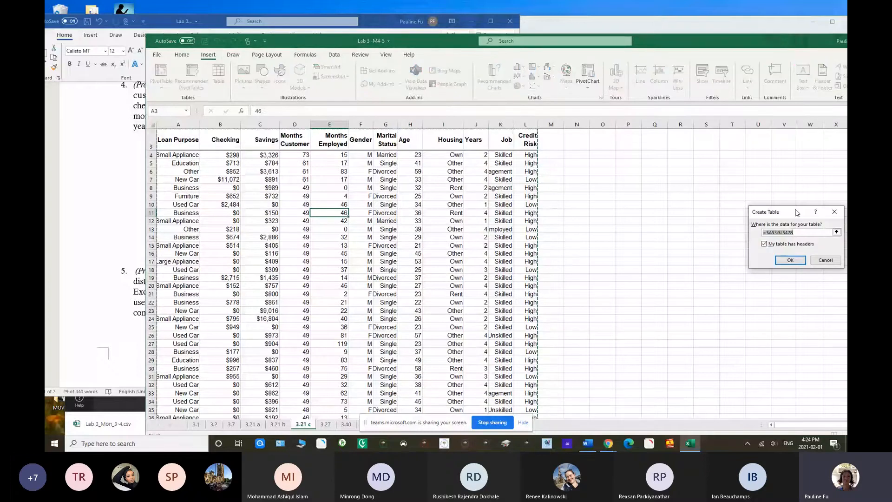
{"action": "left_click_drag", "start_coordinate": [795, 206], "coordinate": [696, 191]}
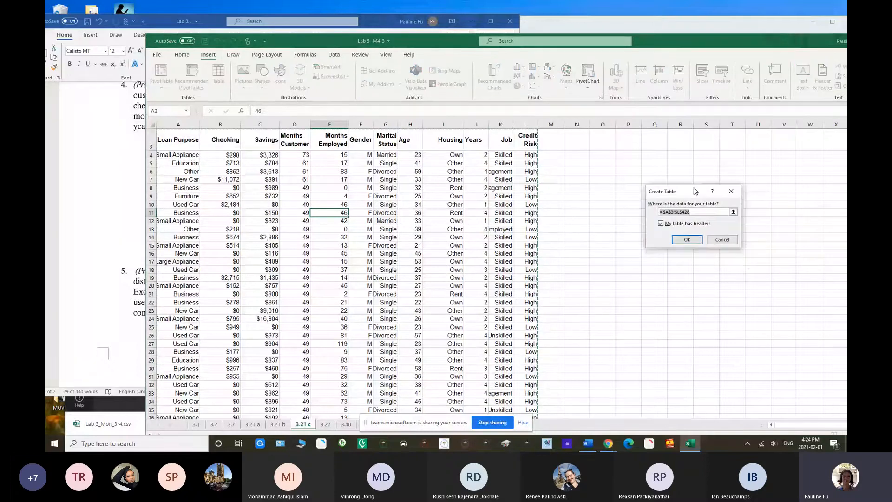
{"action": "left_click", "coordinate": [686, 239]}
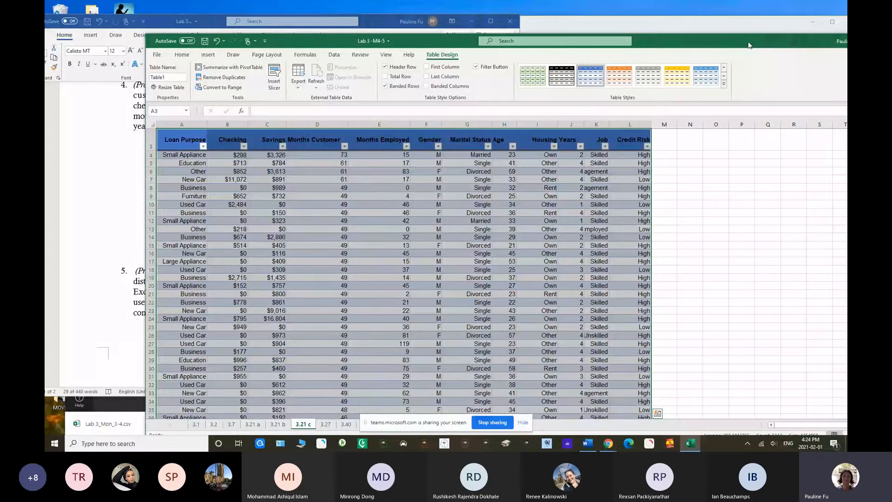
Narrow and reposition the Excel window so that all table columns from Loan Purpose to Credit Risk fit on screen
{"action": "left_click_drag", "start_coordinate": [748, 45], "coordinate": [605, 41]}
{"action": "left_click_drag", "start_coordinate": [806, 166], "coordinate": [630, 166]}
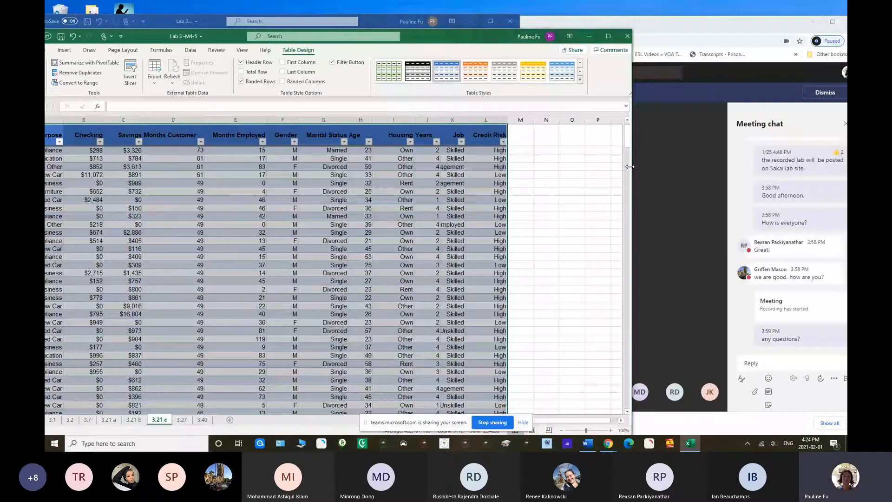
{"action": "left_click_drag", "start_coordinate": [630, 167], "coordinate": [622, 166]}
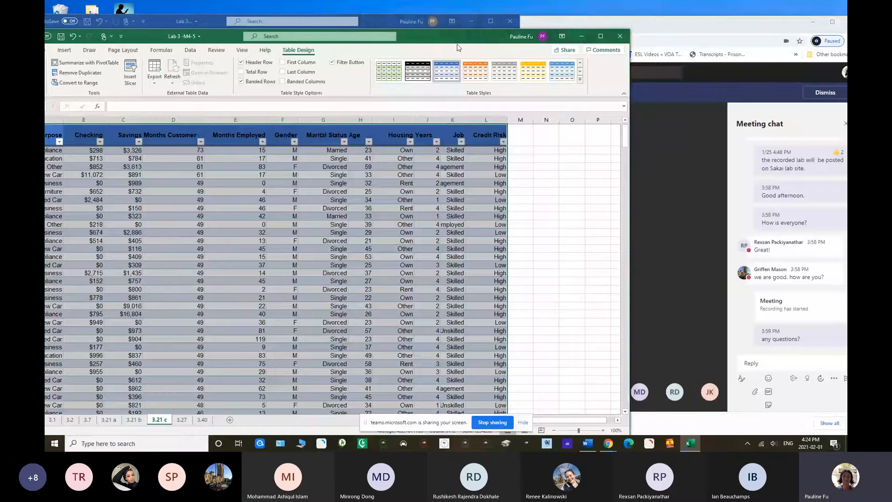
{"action": "left_click_drag", "start_coordinate": [457, 36], "coordinate": [523, 37]}
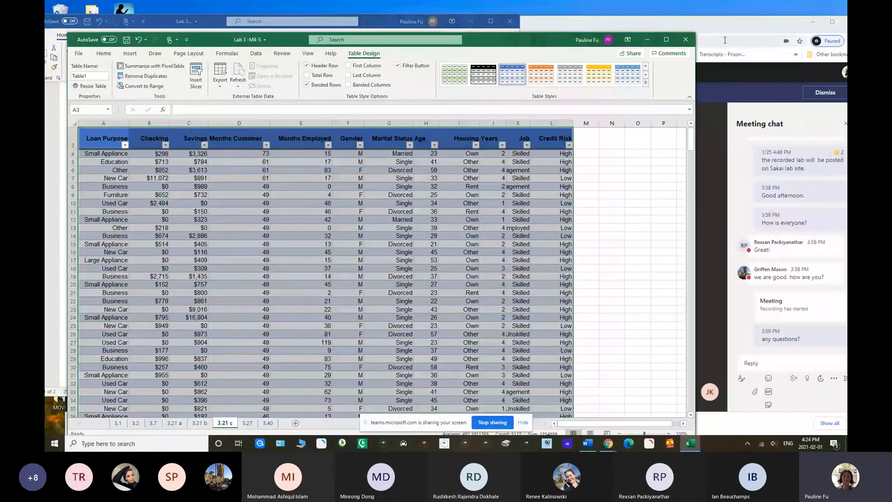
Bring the Word lab document forward to review Problem 3.21 c, and return to the Excel table
{"action": "left_click", "coordinate": [738, 75]}
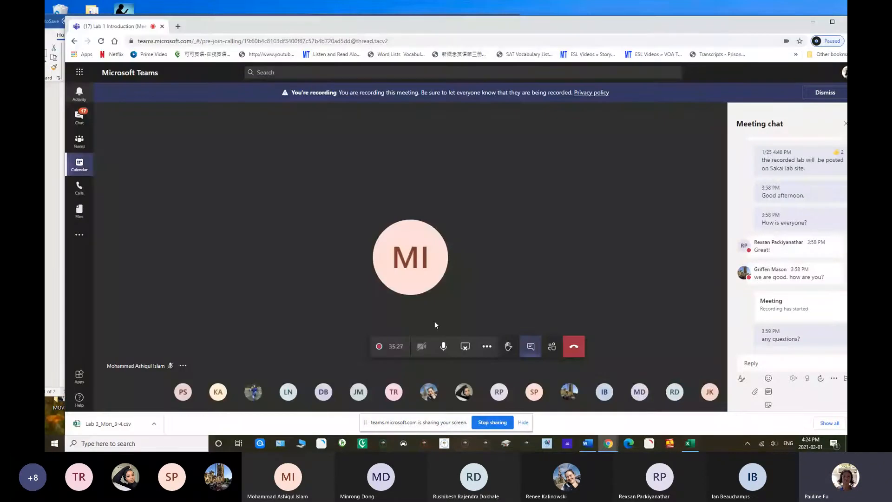
{"action": "left_click_drag", "start_coordinate": [211, 16], "coordinate": [219, 23]}
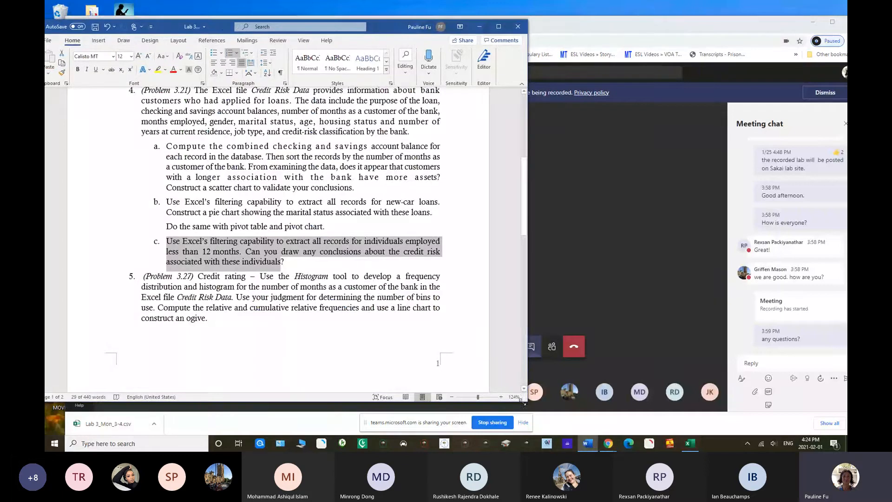
{"action": "left_click", "coordinate": [692, 447]}
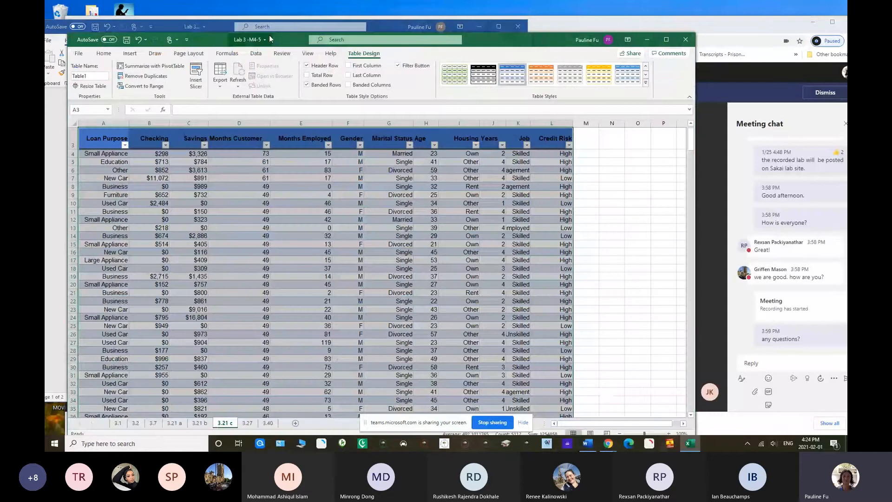
Uncover Problem 3.21 c in the Word document to reread it, and return to the Months Employed column
{"action": "left_click_drag", "start_coordinate": [269, 35], "coordinate": [271, 263]}
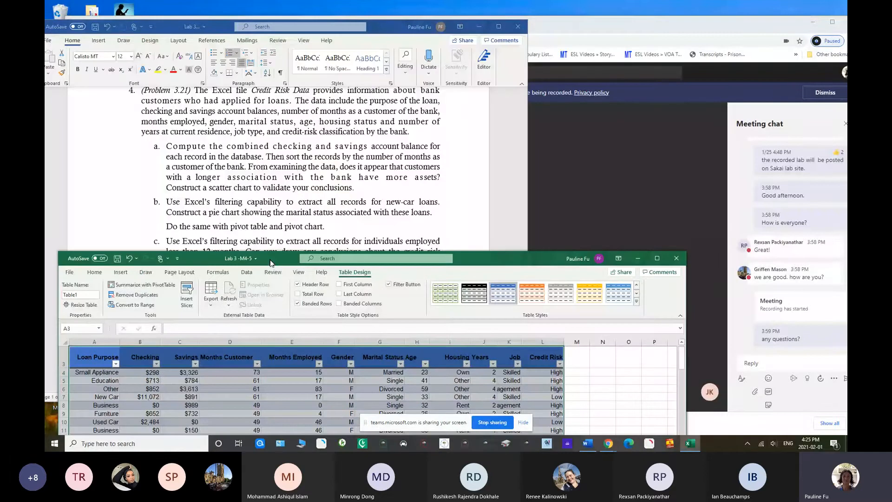
{"action": "left_click_drag", "start_coordinate": [270, 263], "coordinate": [310, 15]}
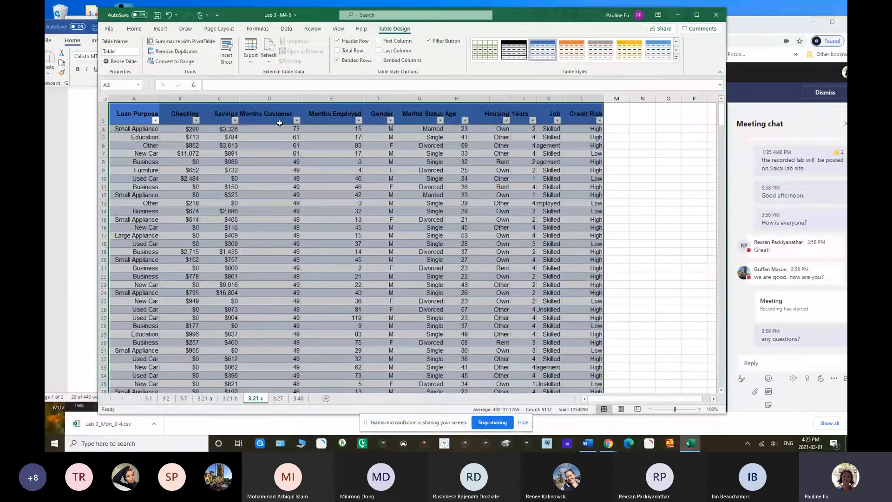
{"action": "left_click", "coordinate": [346, 99]}
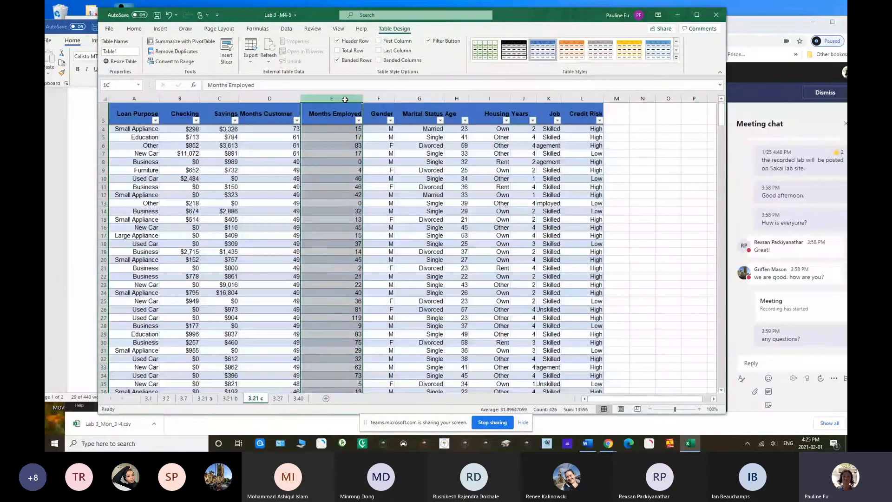
Filter the Months Employed column to show only records with values from 0 to 11
{"action": "left_click", "coordinate": [358, 122]}
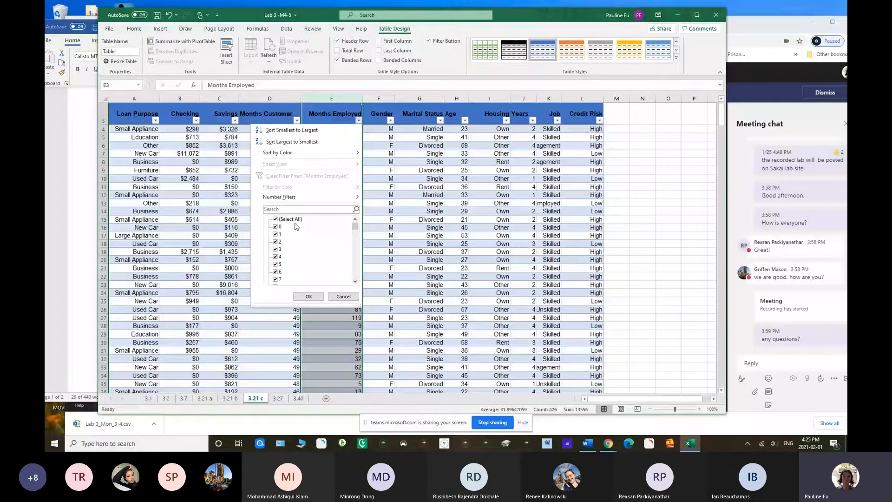
{"action": "left_click", "coordinate": [276, 220]}
{"action": "left_click", "coordinate": [277, 228]}
{"action": "left_click_drag", "start_coordinate": [355, 227], "coordinate": [356, 235]}
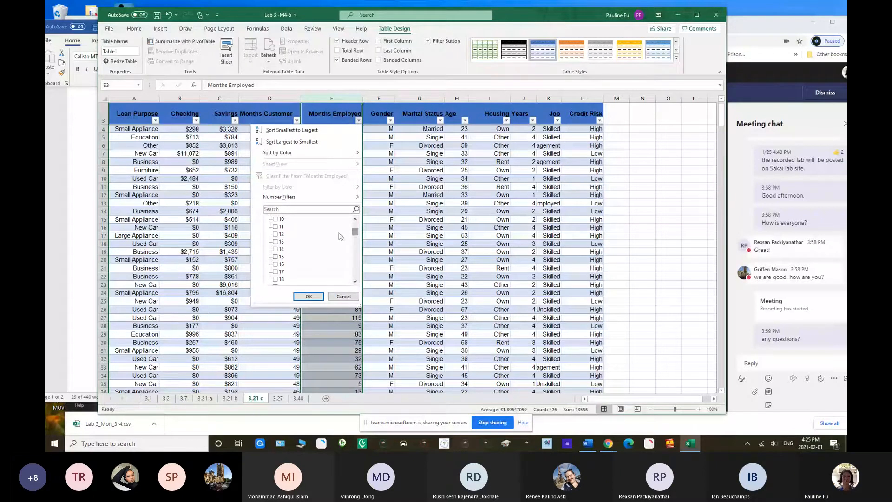
{"action": "left_click", "coordinate": [285, 228]}
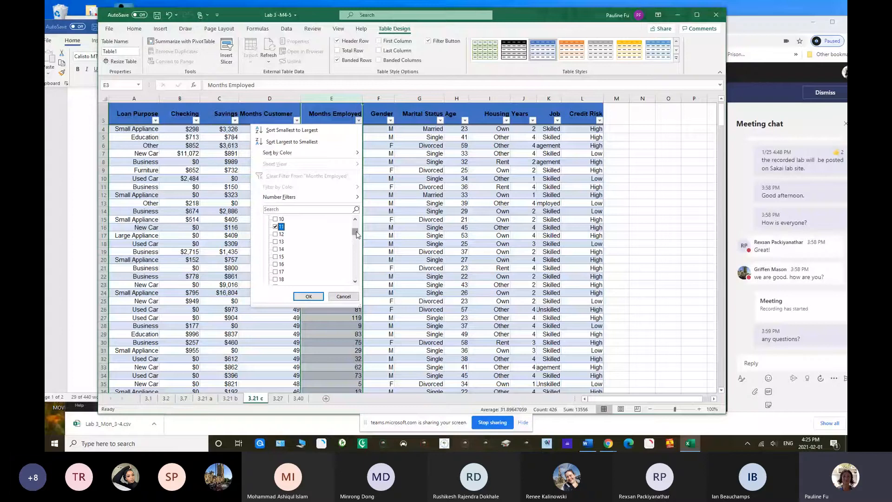
{"action": "left_click_drag", "start_coordinate": [356, 231], "coordinate": [356, 224]}
{"action": "left_click", "coordinate": [279, 235]}
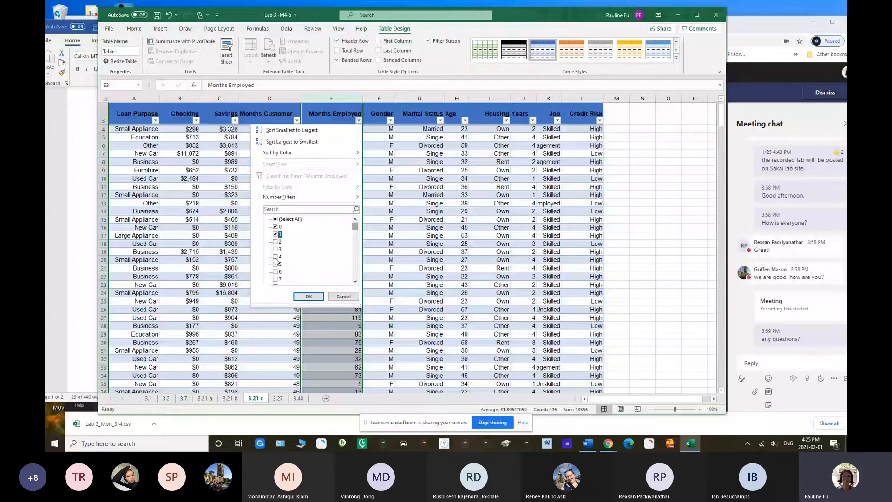
{"action": "left_click", "coordinate": [276, 241]}
{"action": "left_click", "coordinate": [276, 279]}
{"action": "left_click_drag", "start_coordinate": [356, 227], "coordinate": [360, 230]}
{"action": "left_click", "coordinate": [275, 226]}
{"action": "left_click", "coordinate": [276, 234]}
{"action": "left_click_drag", "start_coordinate": [358, 236], "coordinate": [358, 233]}
{"action": "left_click_drag", "start_coordinate": [358, 233], "coordinate": [361, 228]}
{"action": "left_click_drag", "start_coordinate": [361, 227], "coordinate": [362, 234]}
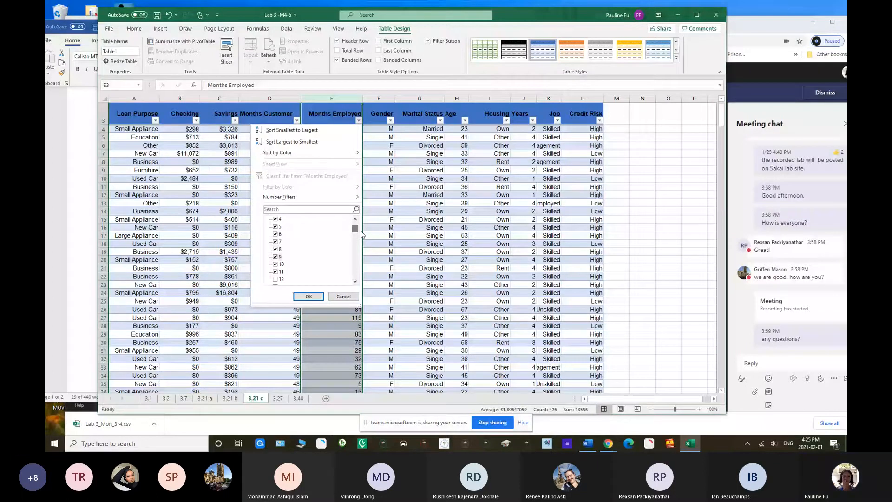
{"action": "left_click", "coordinate": [309, 297]}
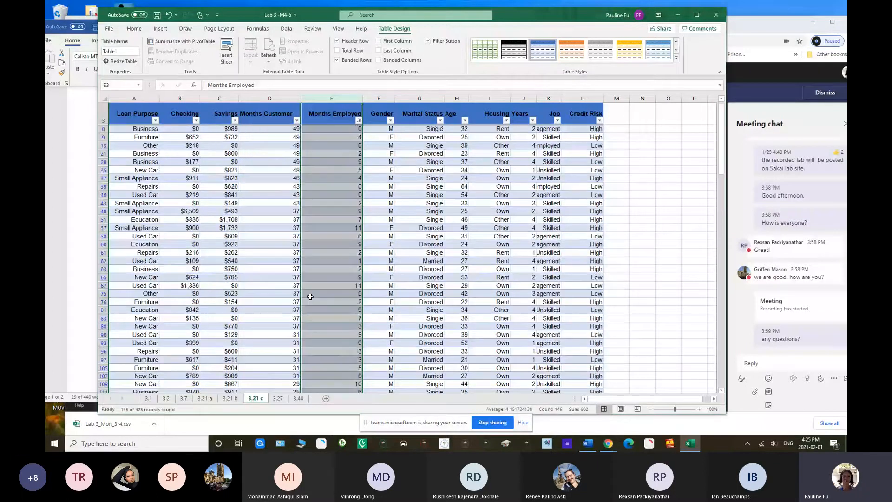
Look through the filtered Months Employed values, and fill the Months Employed and Credit Risk columns with yellow
{"action": "left_click_drag", "start_coordinate": [339, 137], "coordinate": [338, 294]}
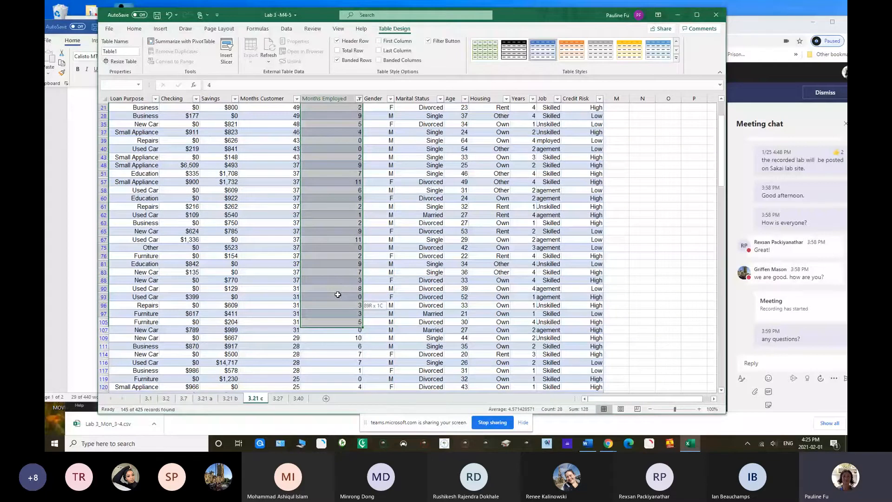
{"action": "left_click_drag", "start_coordinate": [338, 295], "coordinate": [331, 252]}
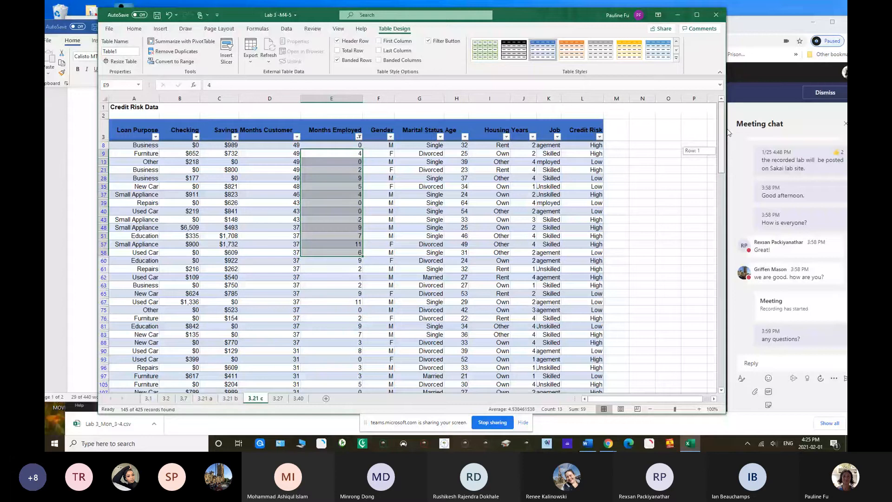
{"action": "left_click", "coordinate": [332, 98]}
{"action": "left_click", "coordinate": [203, 58]}
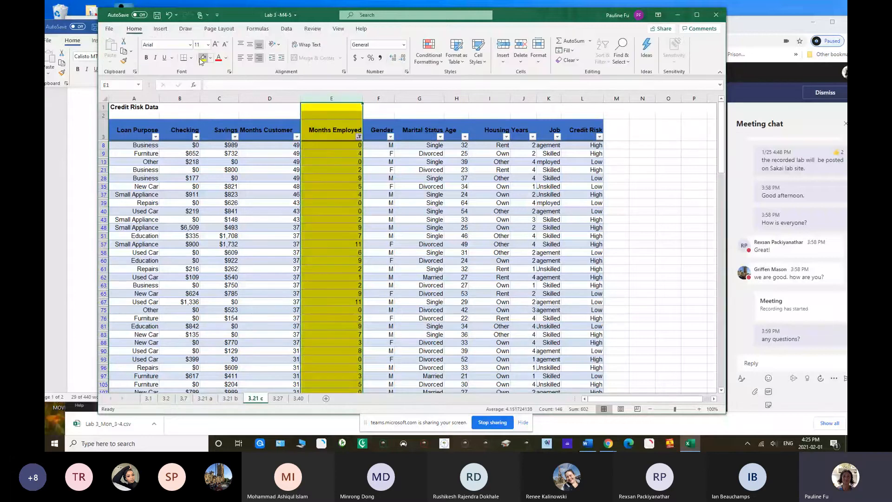
{"action": "left_click", "coordinate": [582, 99]}
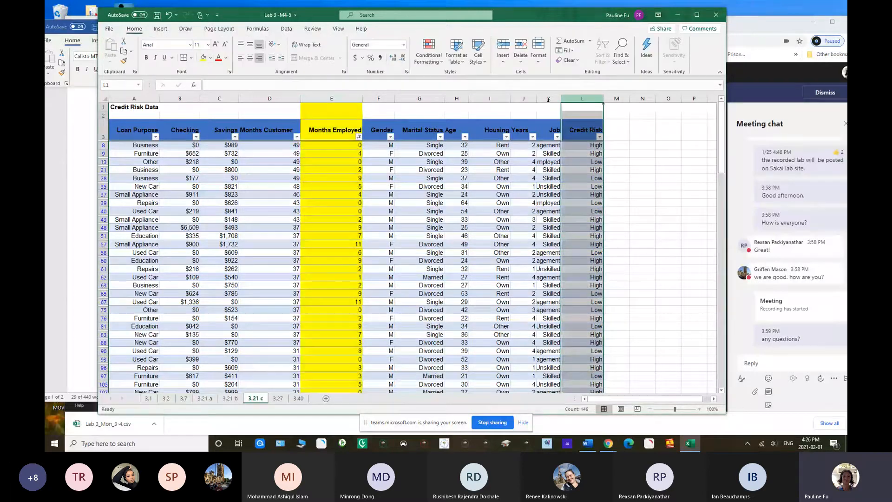
{"action": "left_click", "coordinate": [203, 58]}
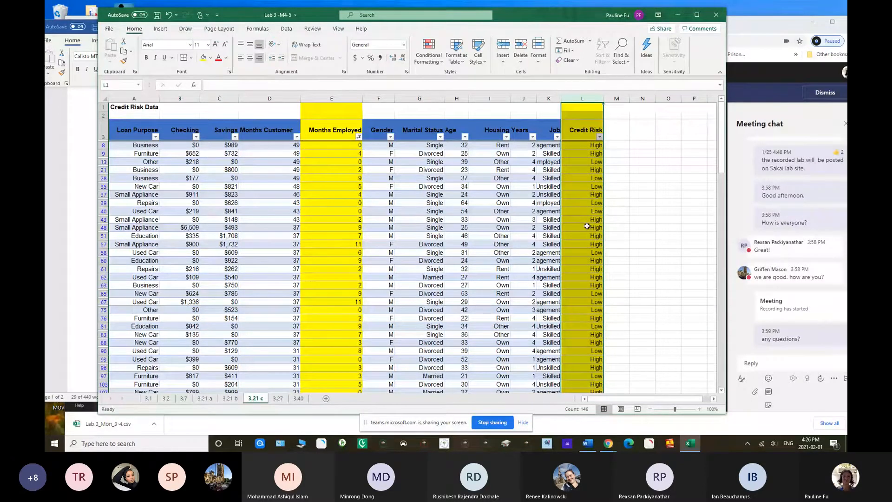
Sort the filtered records by Months Employed from smallest to largest and look over the credit risk values
{"action": "left_click", "coordinate": [359, 137]}
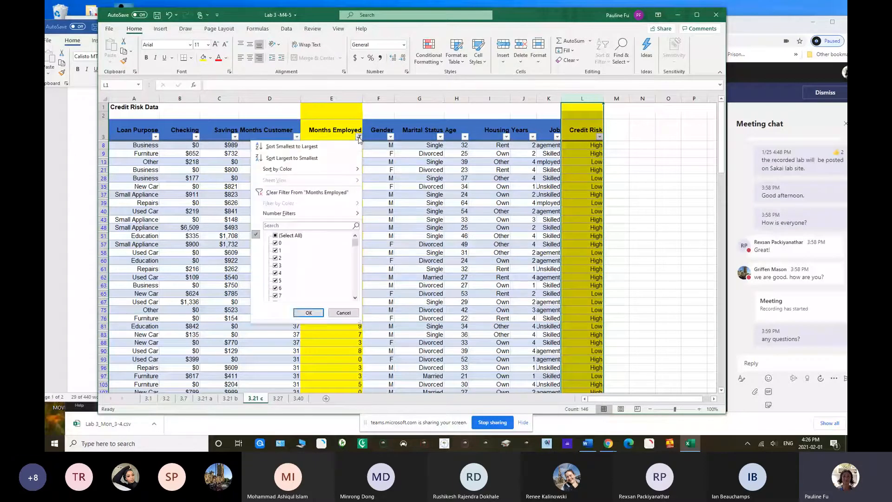
{"action": "left_click", "coordinate": [305, 147]}
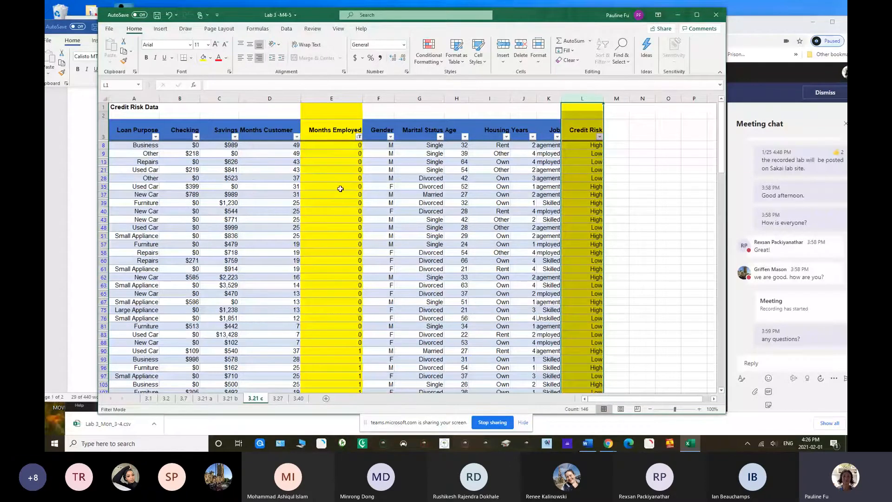
{"action": "mouse_move", "coordinate": [720, 135]}
{"action": "left_mouse_down"}
{"action": "mouse_move", "coordinate": [750, 253]}
{"action": "mouse_move", "coordinate": [744, 346]}
{"action": "mouse_move", "coordinate": [718, 124]}
{"action": "left_mouse_up"}
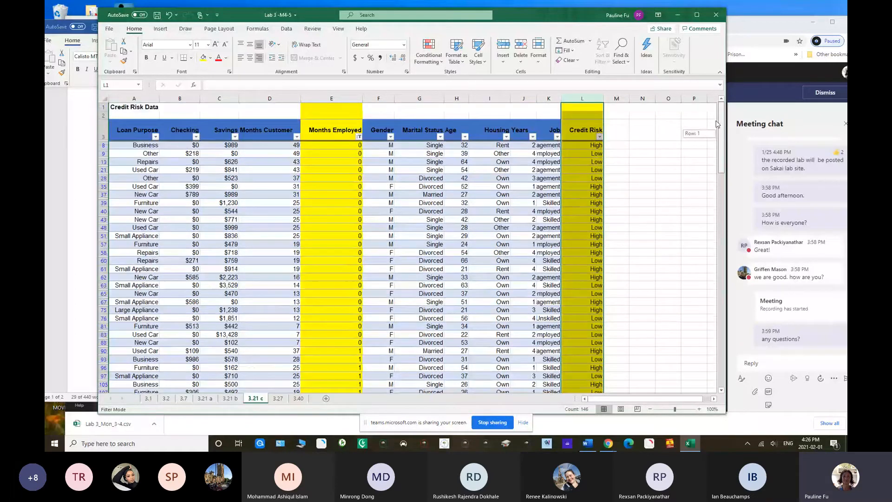
Bring the Word lab document forward, reread Problem 3.21 c, and read on to Problem 3.27
{"action": "left_click_drag", "start_coordinate": [315, 11], "coordinate": [317, 15]}
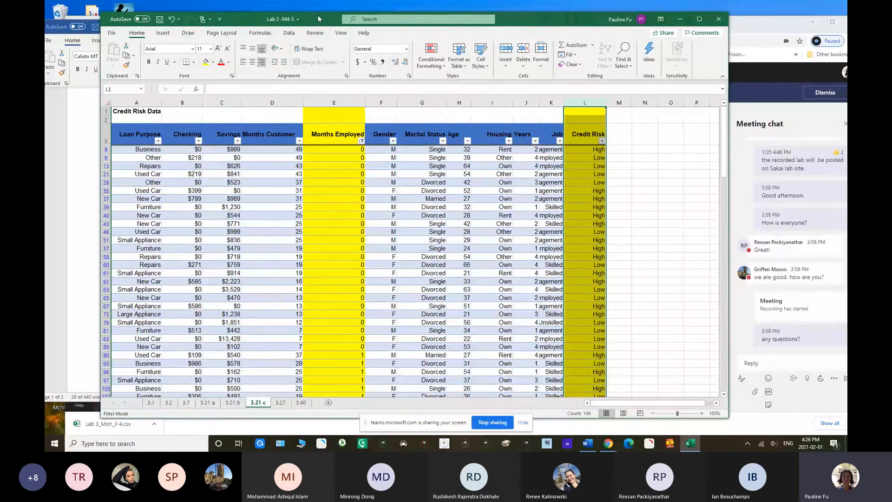
{"action": "left_click_drag", "start_coordinate": [318, 19], "coordinate": [313, 44]}
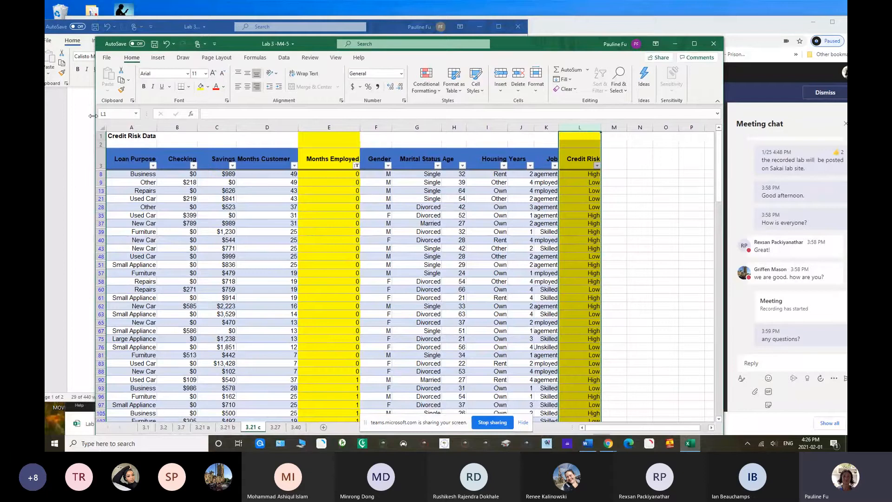
{"action": "left_click", "coordinate": [83, 141]}
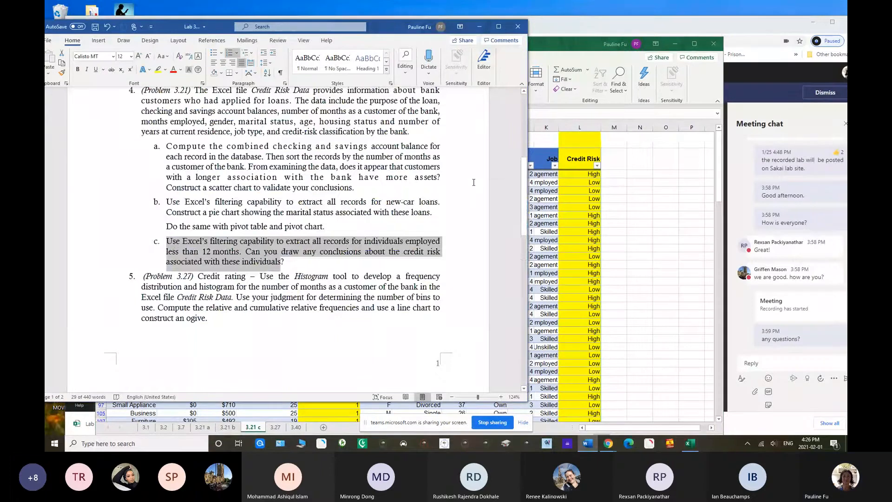
{"action": "left_click_drag", "start_coordinate": [524, 180], "coordinate": [528, 220]}
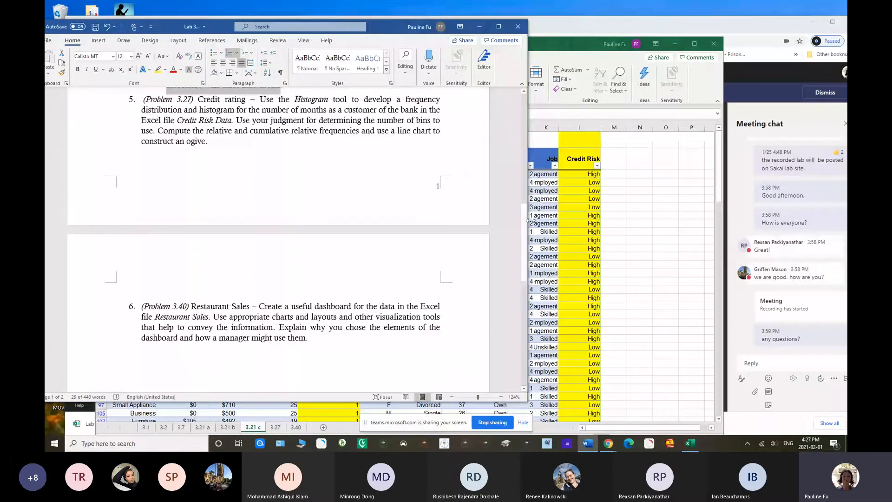
Return to the Excel workbook, lower its window to keep Problem 3.27 readable, open worksheet 3.27, and raise the window again
{"action": "left_click", "coordinate": [557, 42]}
{"action": "left_click_drag", "start_coordinate": [558, 43], "coordinate": [558, 161]}
{"action": "left_click", "coordinate": [284, 404]}
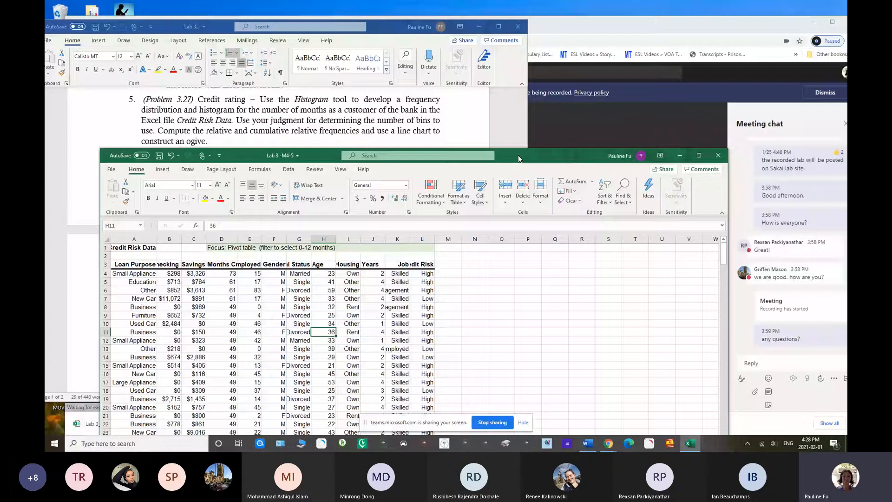
{"action": "left_click_drag", "start_coordinate": [518, 158], "coordinate": [515, 53]}
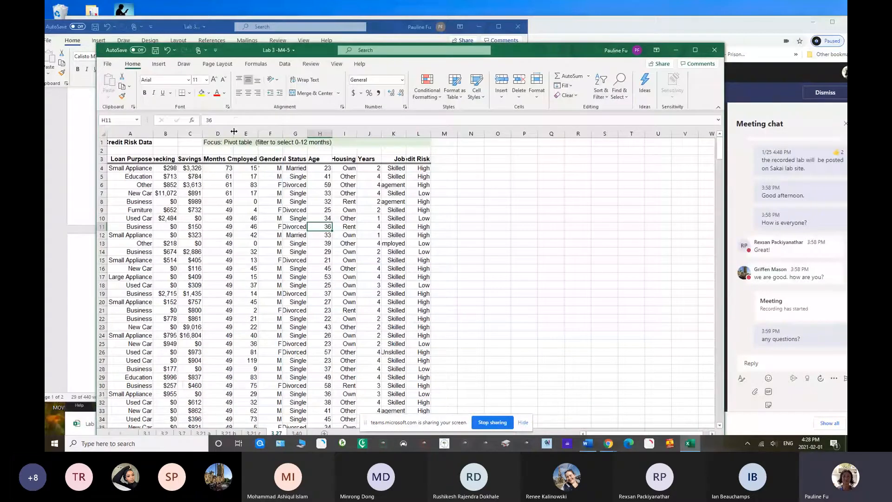
Widen column D so that the Months Customer heading fits, and fill the column with yellow
{"action": "left_click_drag", "start_coordinate": [234, 129], "coordinate": [264, 133]}
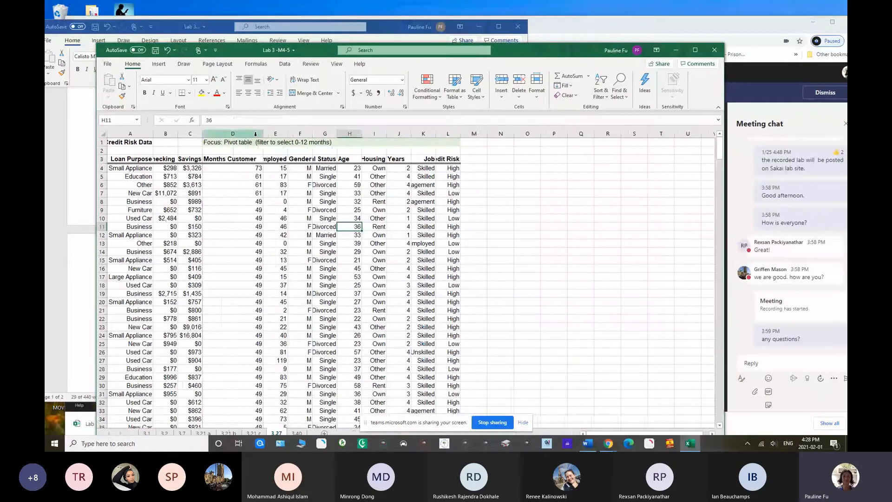
{"action": "left_click", "coordinate": [246, 134]}
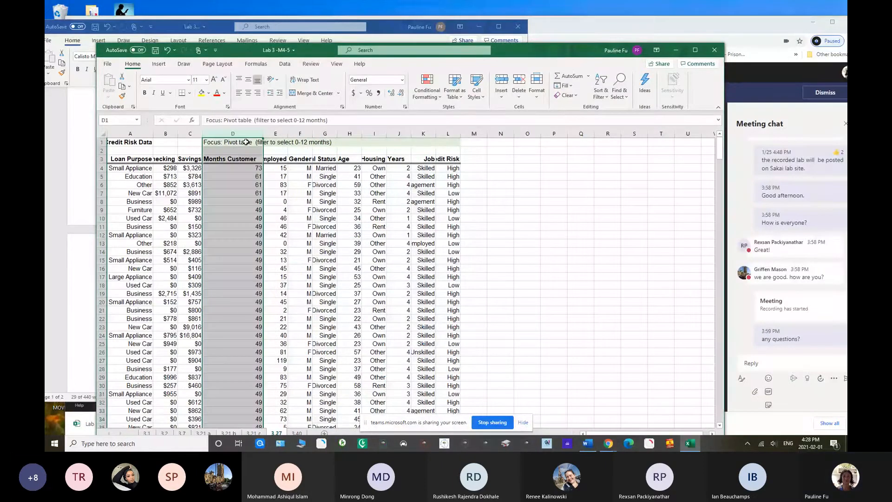
{"action": "left_click", "coordinate": [201, 93]}
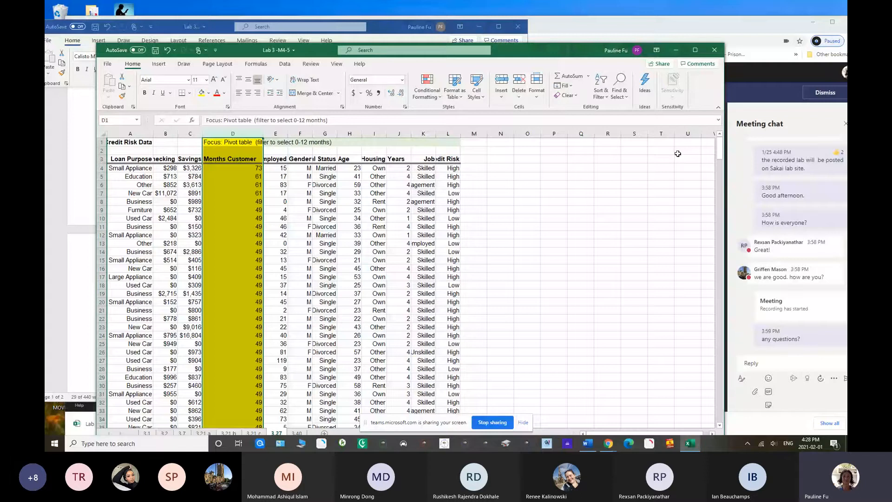
{"action": "mouse_move", "coordinate": [720, 157]}
{"action": "left_mouse_down"}
{"action": "mouse_move", "coordinate": [714, 343]}
{"action": "mouse_move", "coordinate": [720, 150]}
{"action": "left_mouse_up"}
Enter the labels "min" in cell N1 and "max" in cell N2
{"action": "left_click", "coordinate": [497, 144]}
{"action": "type", "text": "m"}
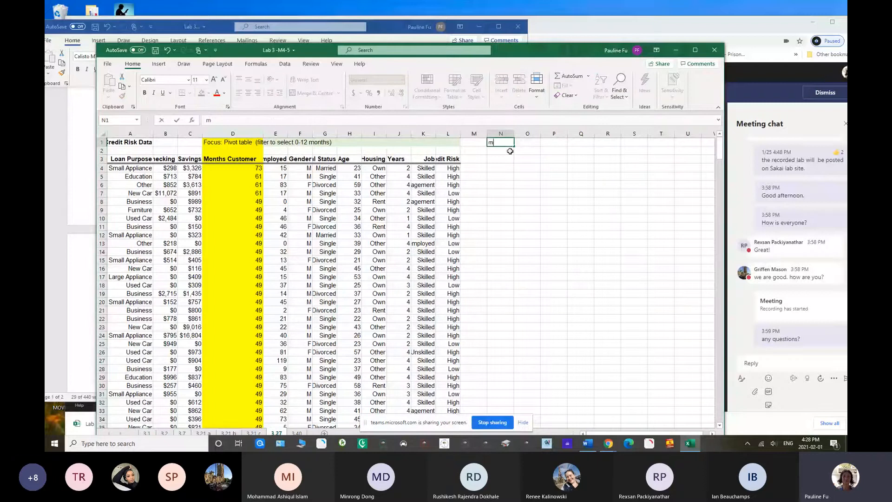
{"action": "type", "text": "in"}
{"action": "key", "text": "Return"}
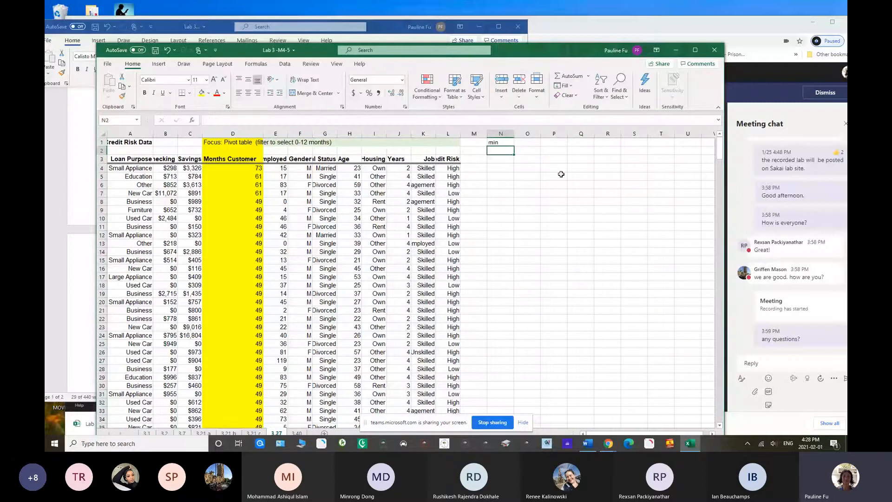
{"action": "type", "text": "mz"}
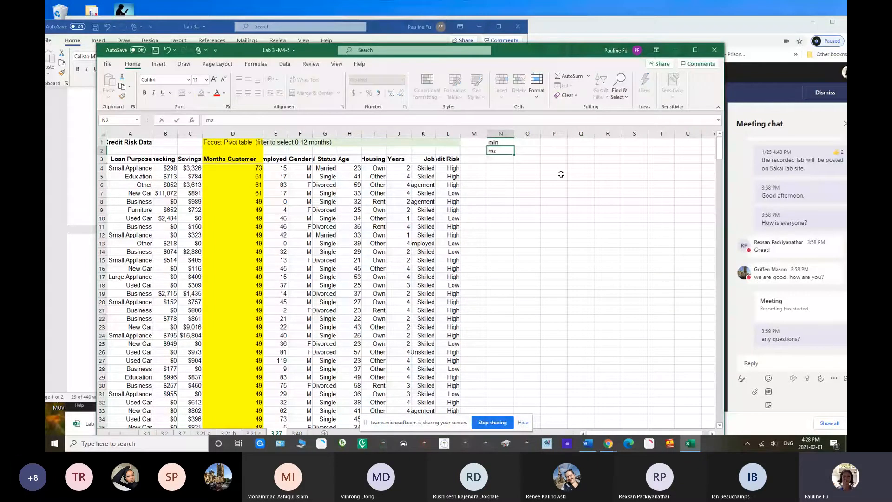
{"action": "key", "text": "BackSpace"}
{"action": "type", "text": "ax"}
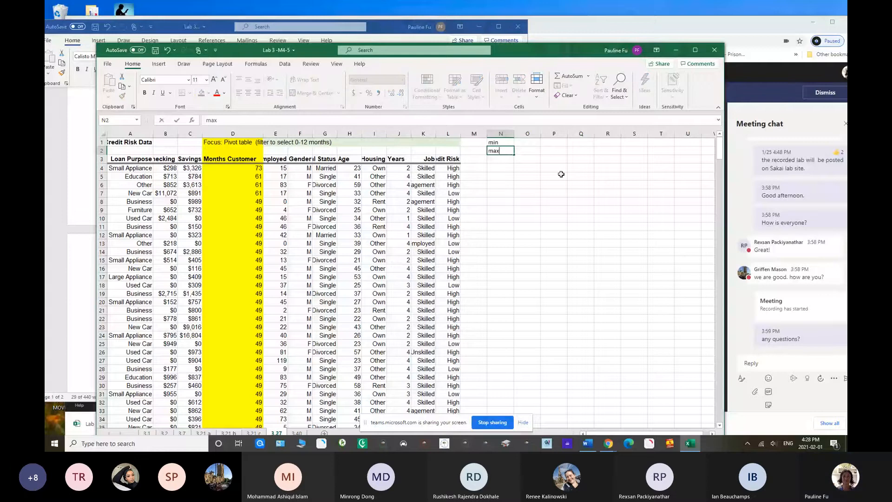
Calculate the minimum Months Customer value in O1 with =MIN($D$4:$D$428), and copy the formula down to O2
{"action": "left_click", "coordinate": [524, 145]}
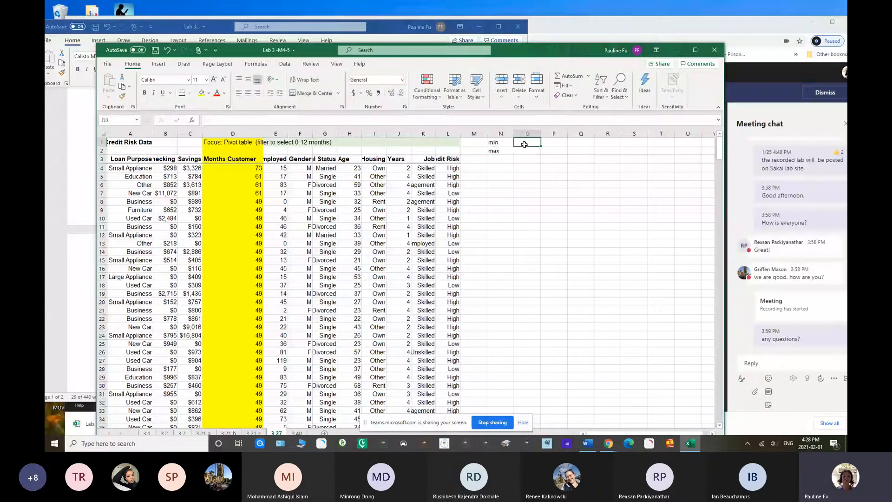
{"action": "type", "text": "=min("}
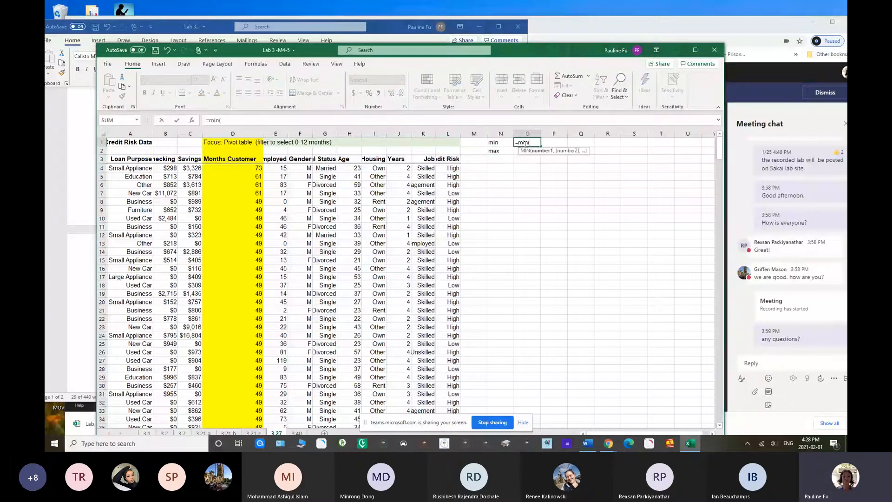
{"action": "left_click_drag", "start_coordinate": [248, 169], "coordinate": [257, 390]}
{"action": "key", "text": "F4"}
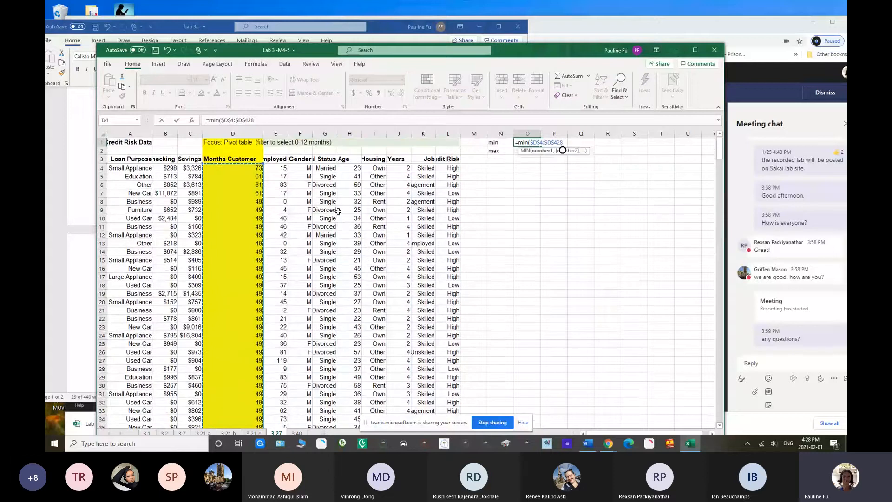
{"action": "key", "text": "Return"}
{"action": "left_click", "coordinate": [537, 144]}
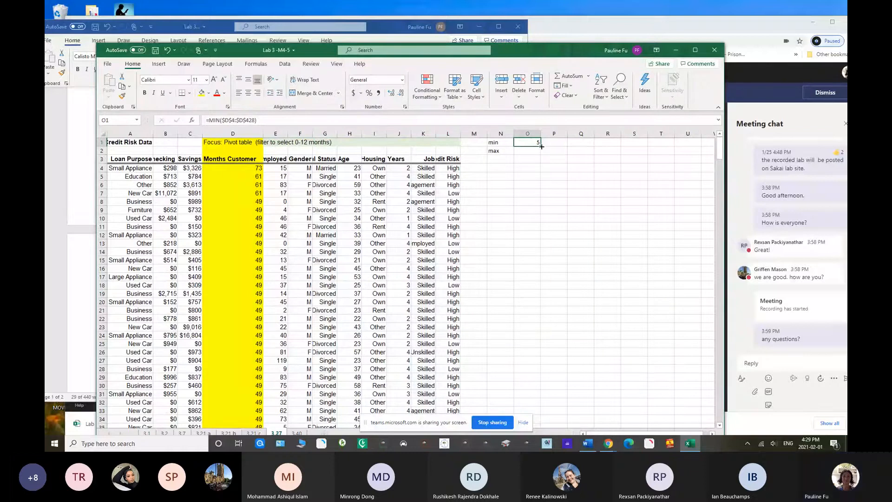
{"action": "left_click_drag", "start_coordinate": [541, 146], "coordinate": [526, 152]}
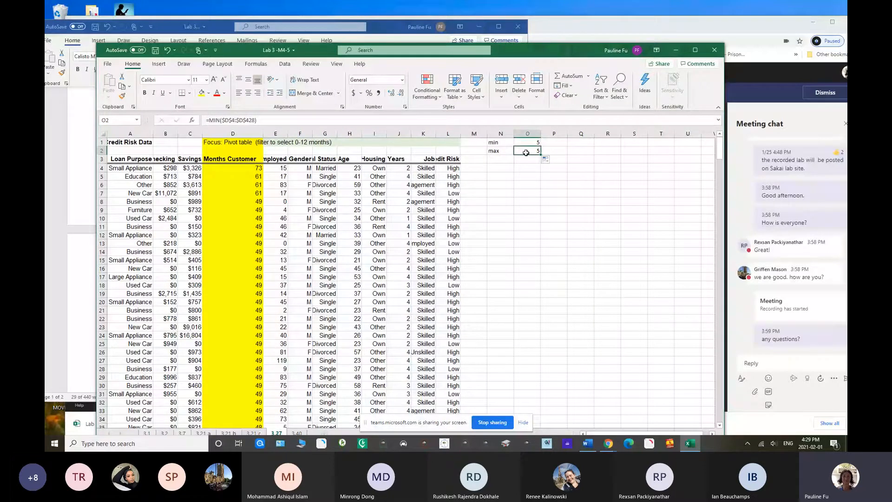
Change the formula in O2 to =MAX($D$4:$D$428) to calculate the maximum Months Customer value
{"action": "left_click", "coordinate": [220, 120]}
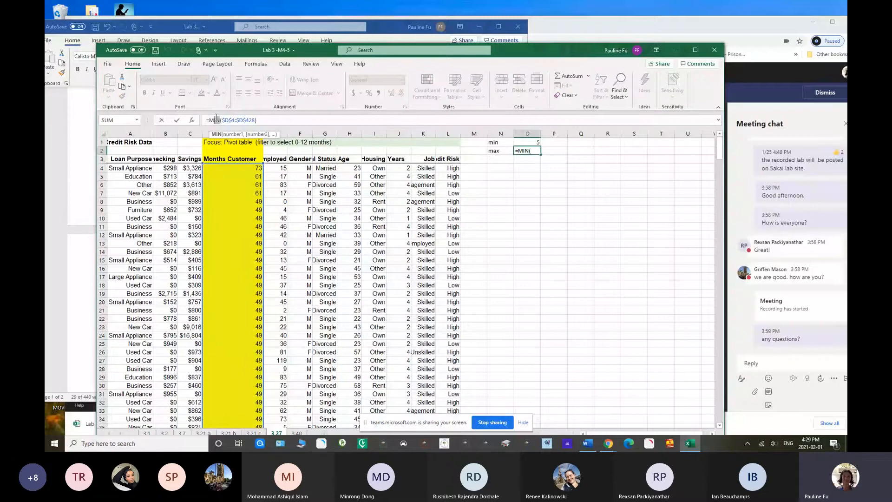
{"action": "type", "text": "ax"}
{"action": "left_click", "coordinate": [265, 119]}
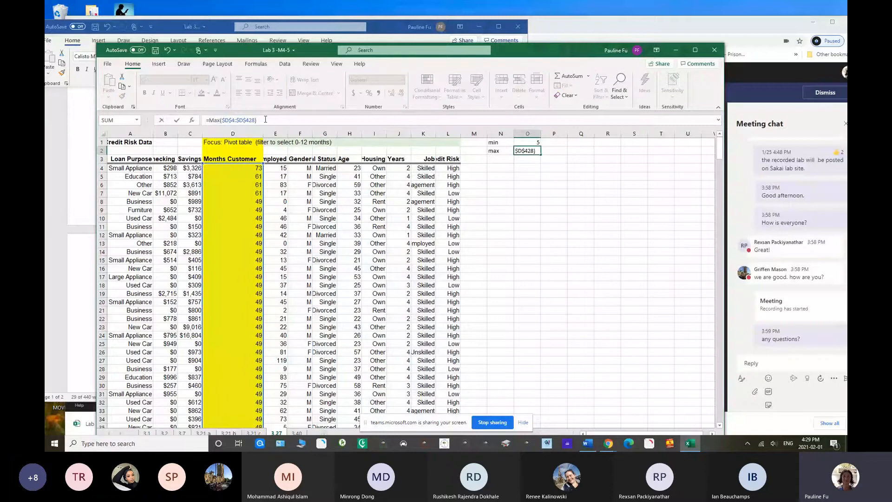
{"action": "key", "text": "Return"}
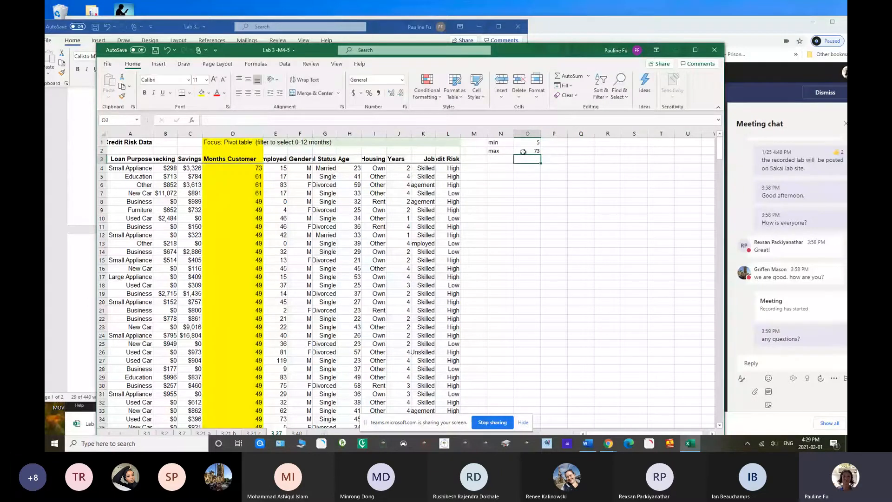
Enter the heading "bin" in N4 and list bin values from 0 to 80 in steps of 10 in N5:N13
{"action": "left_click", "coordinate": [503, 161]}
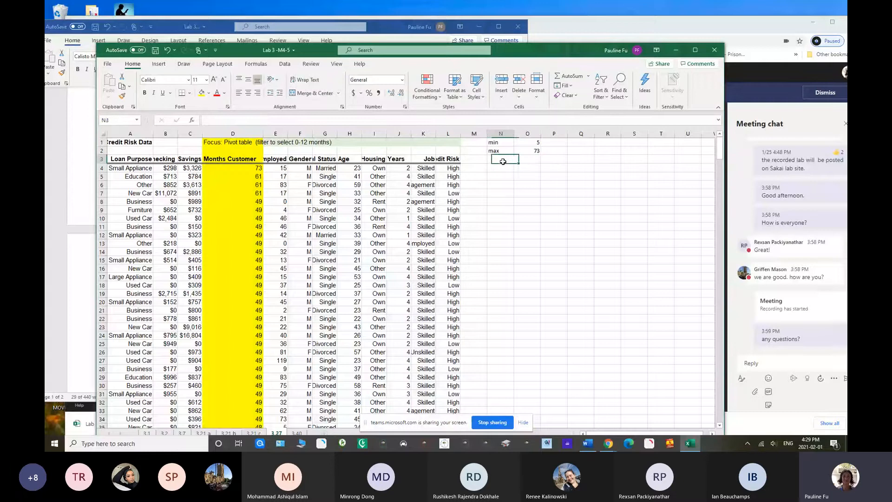
{"action": "left_click", "coordinate": [500, 169]}
{"action": "type", "text": "bin"}
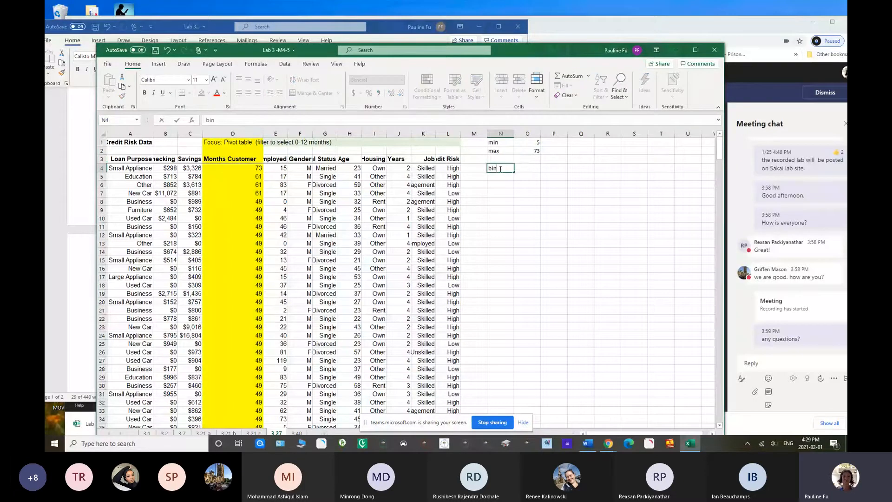
{"action": "left_click", "coordinate": [496, 181]}
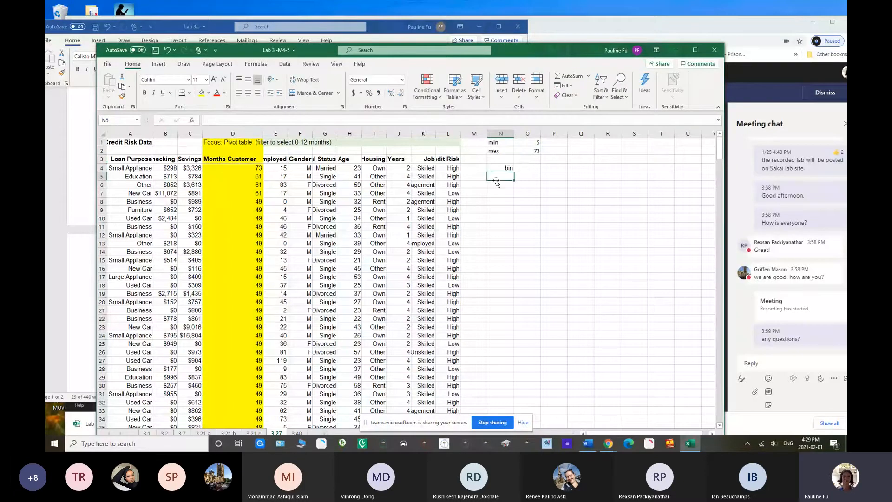
{"action": "type", "text": "0"}
{"action": "key", "text": "Return"}
{"action": "type", "text": "10"}
{"action": "key", "text": "Return"}
{"action": "type", "text": "2"}
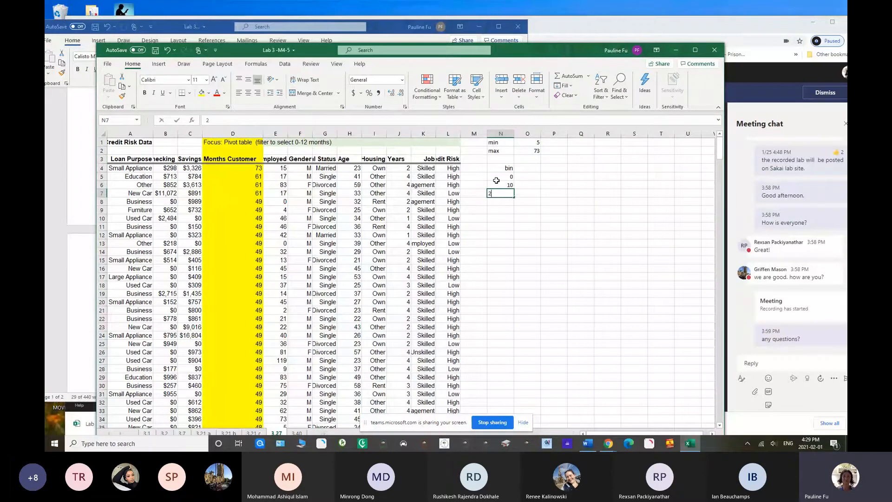
{"action": "type", "text": "0"}
{"action": "key", "text": "Return"}
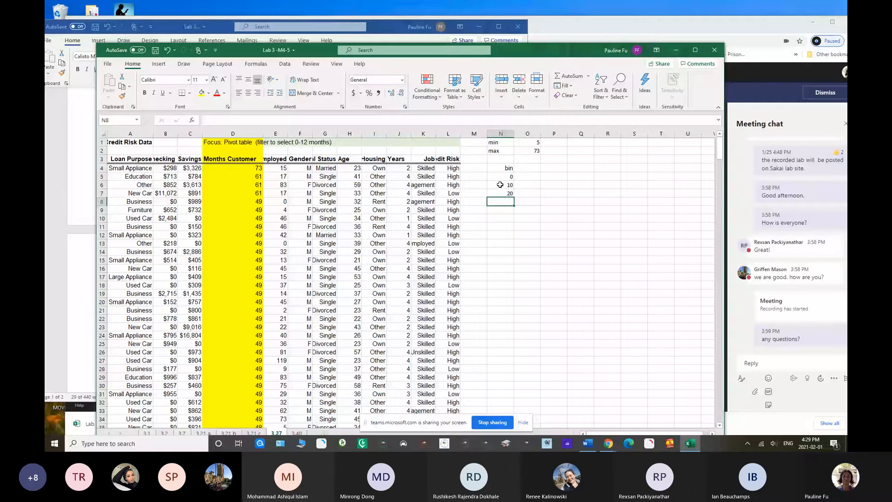
{"action": "left_click_drag", "start_coordinate": [500, 184], "coordinate": [518, 257]}
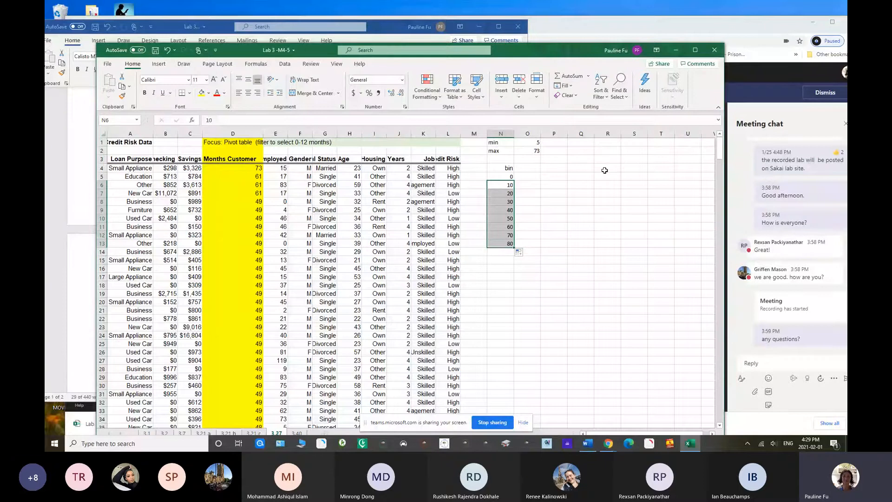
View the list of data analysis tools, and check the Analysis ToolPak entry among the add-ins in the Excel options
{"action": "left_click", "coordinate": [283, 65]}
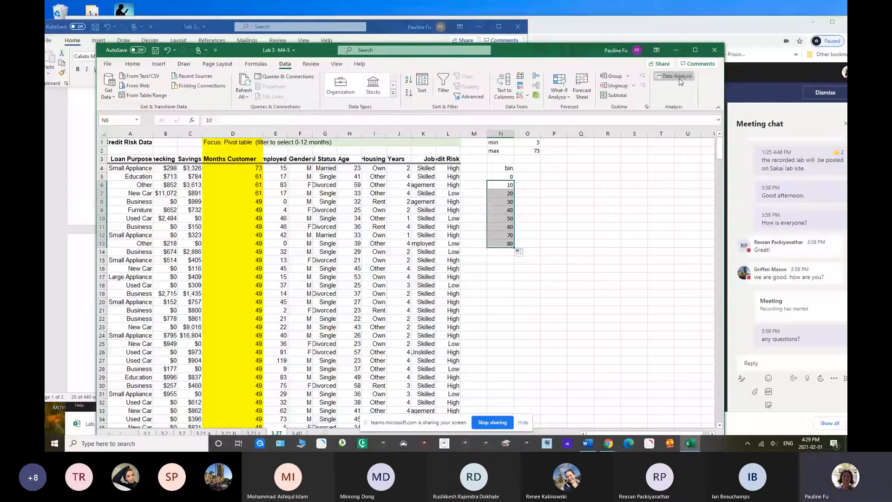
{"action": "left_click", "coordinate": [680, 80]}
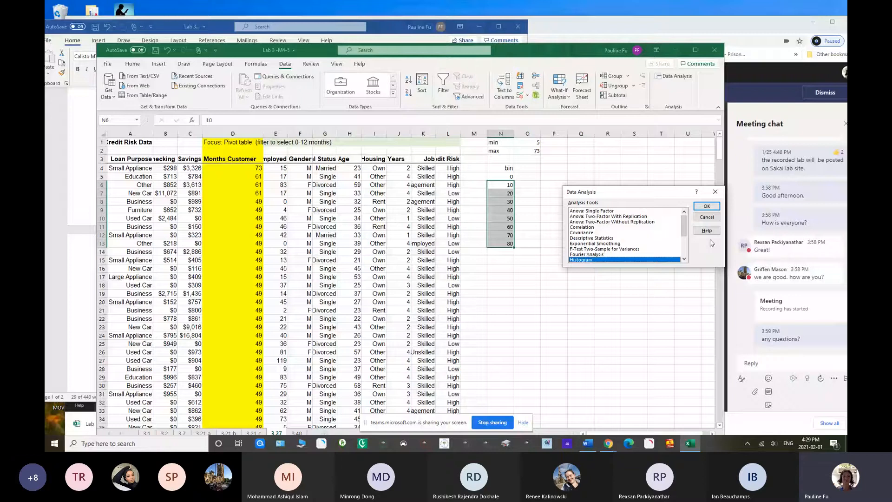
{"action": "key", "text": "Escape"}
{"action": "left_click", "coordinate": [109, 65]}
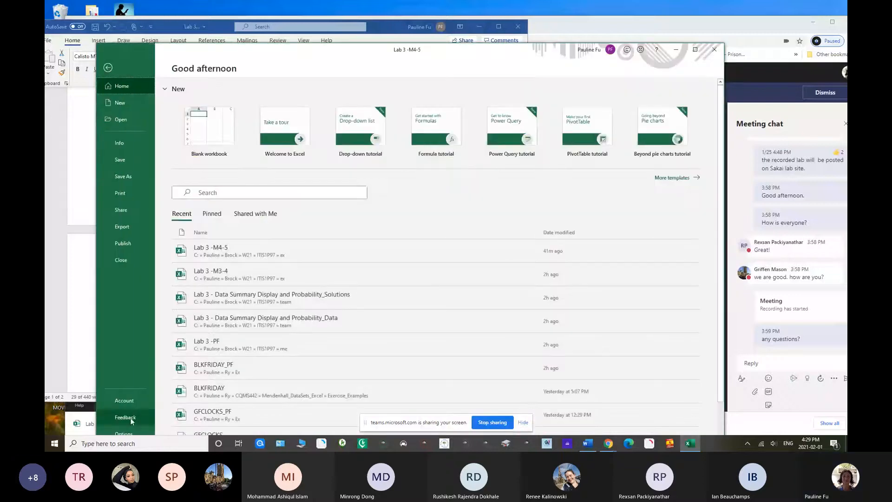
{"action": "left_click", "coordinate": [130, 435]}
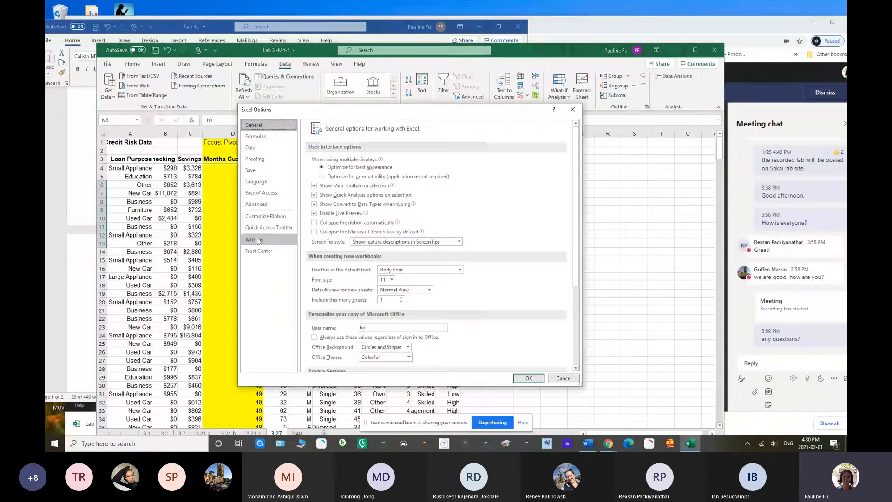
{"action": "left_click", "coordinate": [252, 240]}
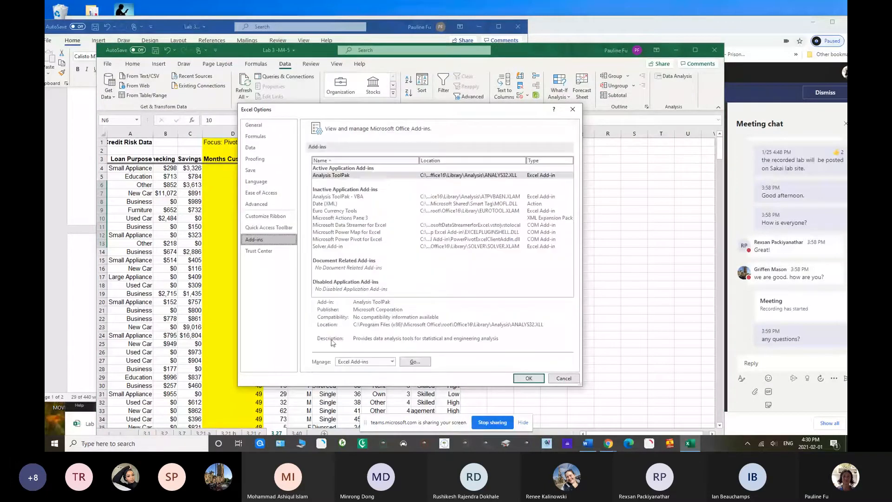
{"action": "left_click", "coordinate": [336, 176]}
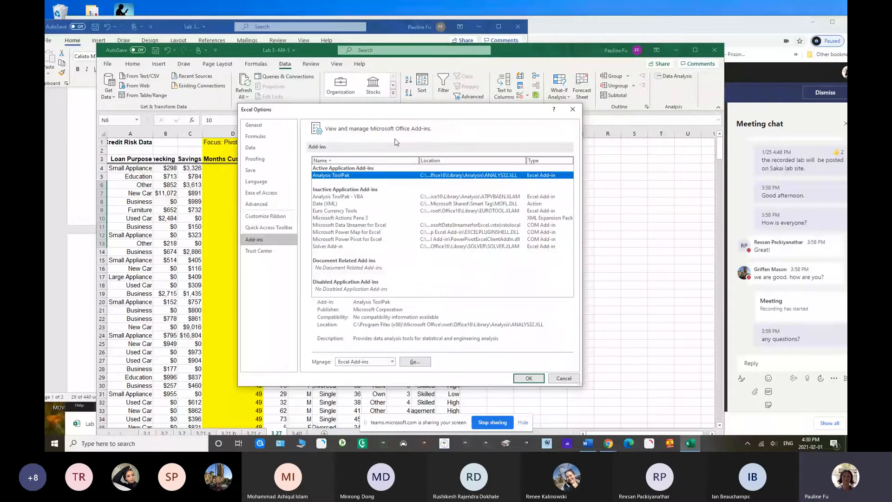
{"action": "left_click_drag", "start_coordinate": [409, 114], "coordinate": [417, 67]}
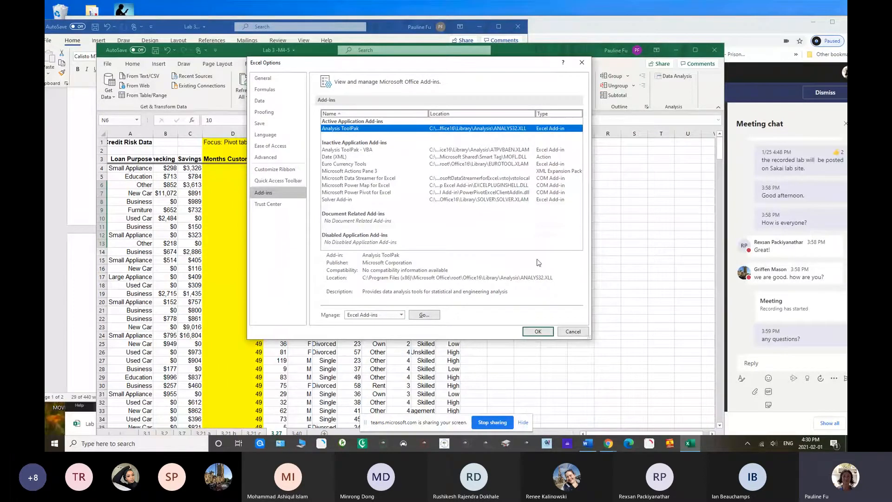
{"action": "left_click", "coordinate": [573, 331]}
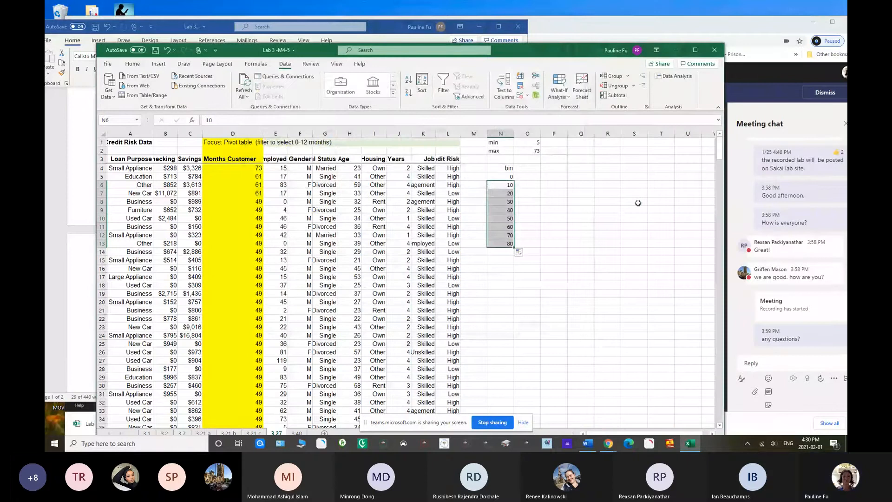
Set up a Data Analysis histogram with input range $D$3:$D$428 and bin range $N$4:$N$13, keeping Labels enabled
{"action": "left_click", "coordinate": [674, 76]}
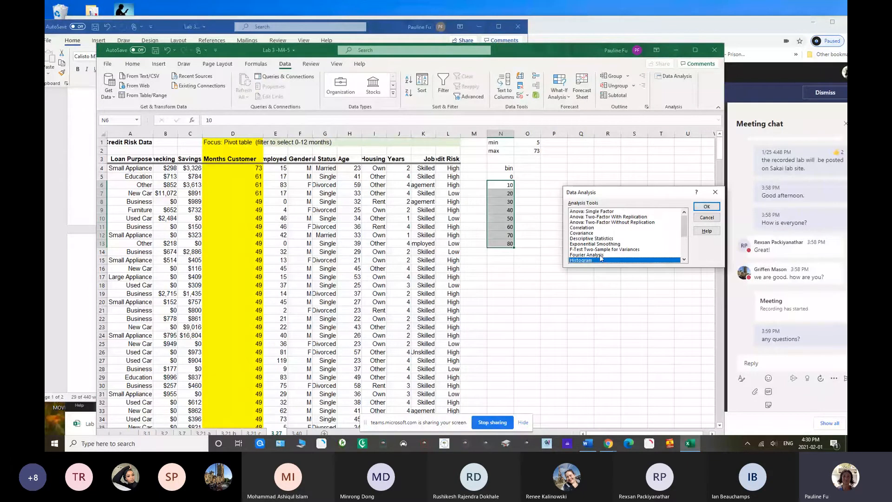
{"action": "left_click", "coordinate": [698, 209]}
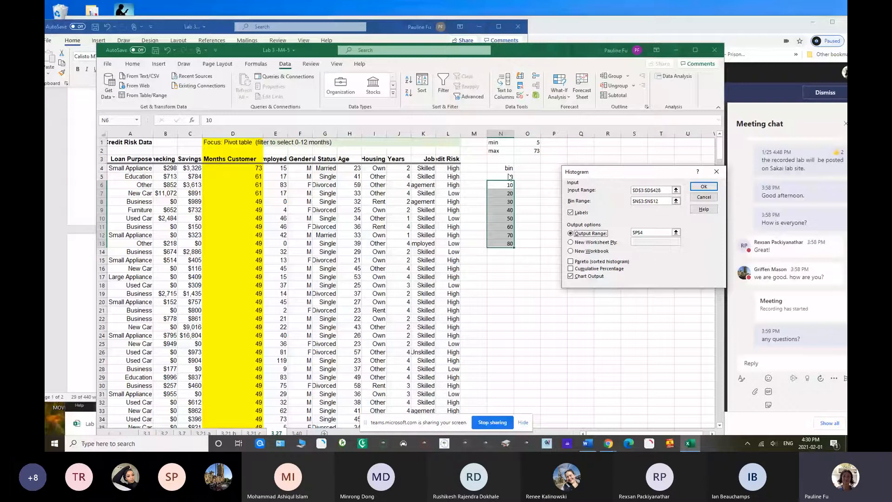
{"action": "left_click", "coordinate": [620, 188]}
{"action": "key", "text": "BackSpace"}
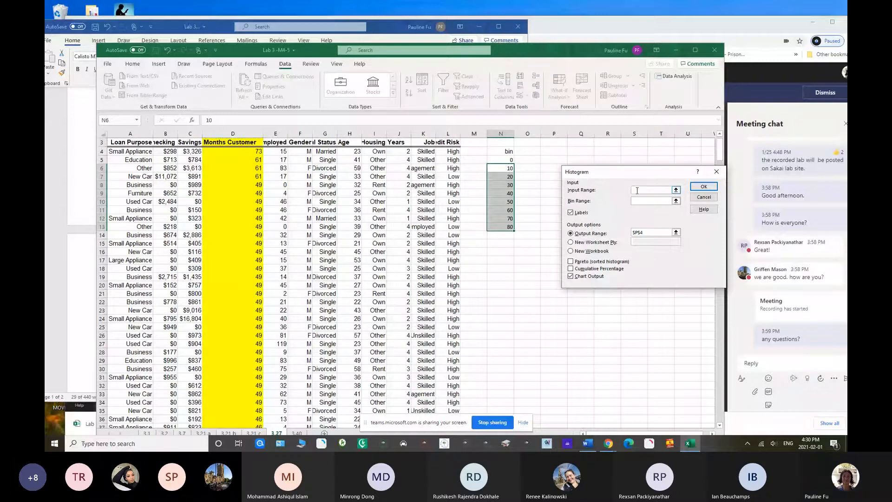
{"action": "left_click_drag", "start_coordinate": [238, 144], "coordinate": [243, 408]}
{"action": "left_click_drag", "start_coordinate": [657, 176], "coordinate": [626, 186]}
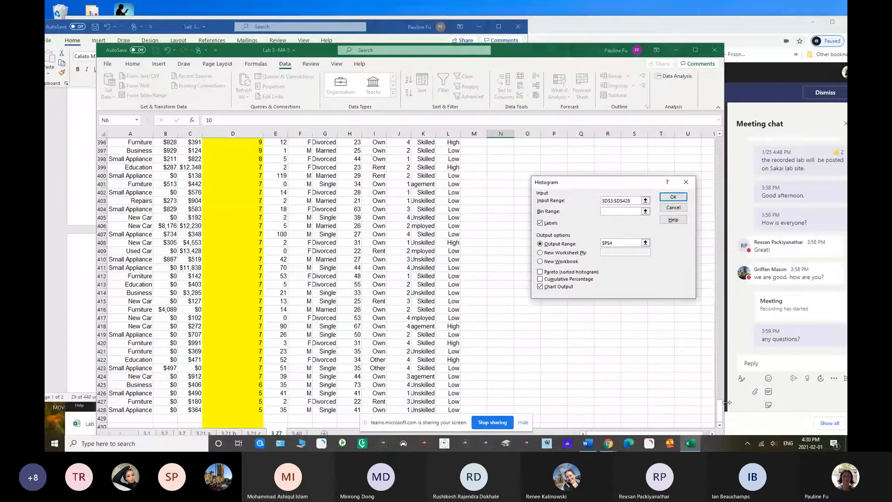
{"action": "left_click_drag", "start_coordinate": [719, 410], "coordinate": [720, 142]}
{"action": "left_click_drag", "start_coordinate": [501, 168], "coordinate": [501, 243]}
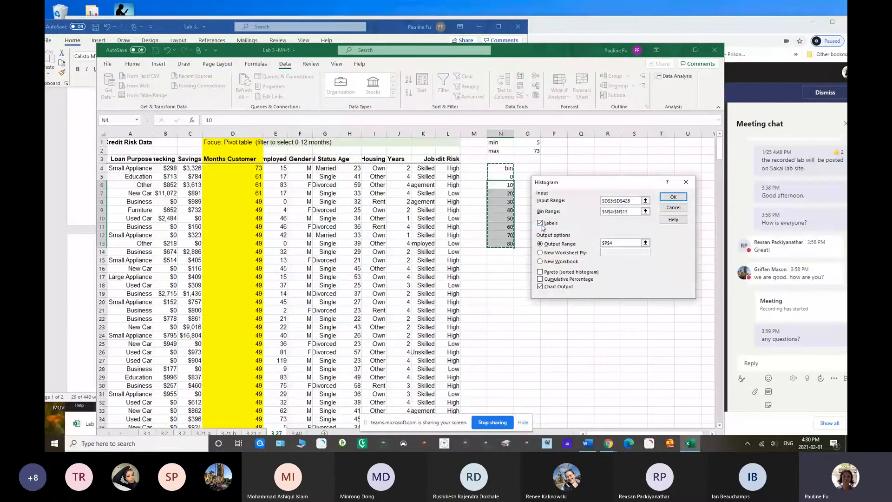
{"action": "left_click", "coordinate": [540, 223]}
{"action": "left_click", "coordinate": [540, 223]}
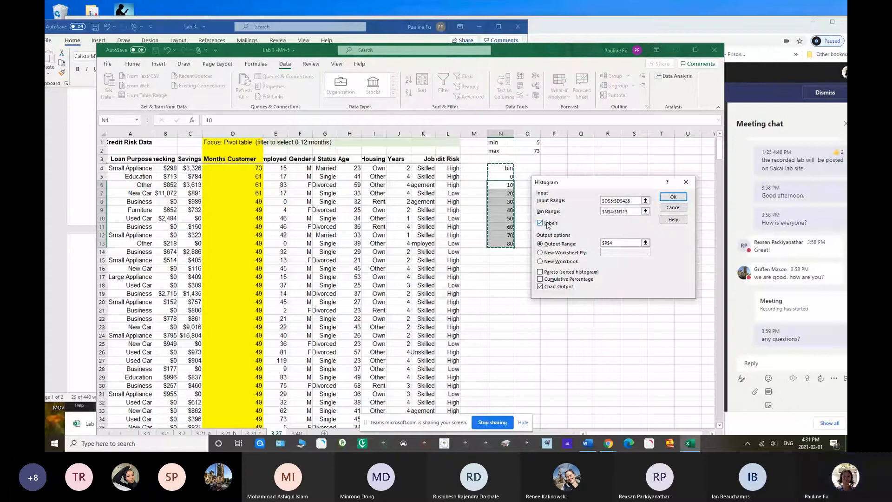
Output the histogram table at $P$4 with its chart, and place the chart below the frequency table
{"action": "left_click", "coordinate": [549, 244]}
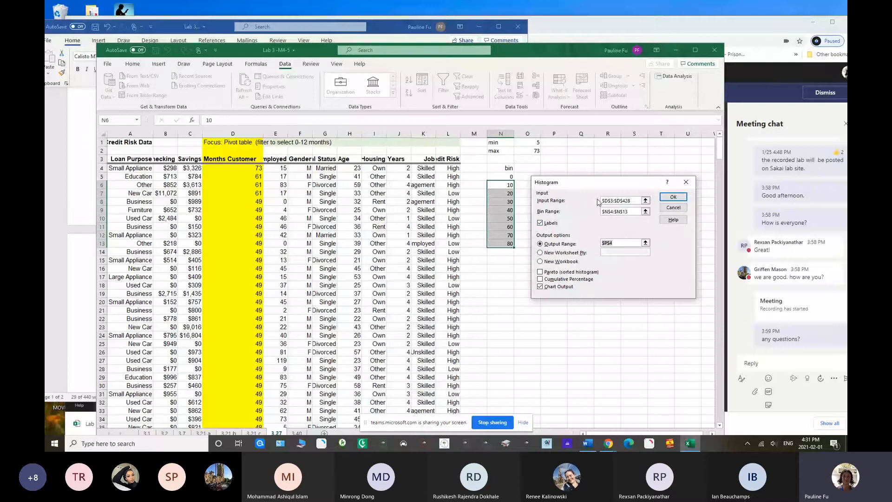
{"action": "key", "text": "Delete"}
{"action": "left_click_drag", "start_coordinate": [569, 181], "coordinate": [601, 212]}
{"action": "left_click", "coordinate": [554, 167]}
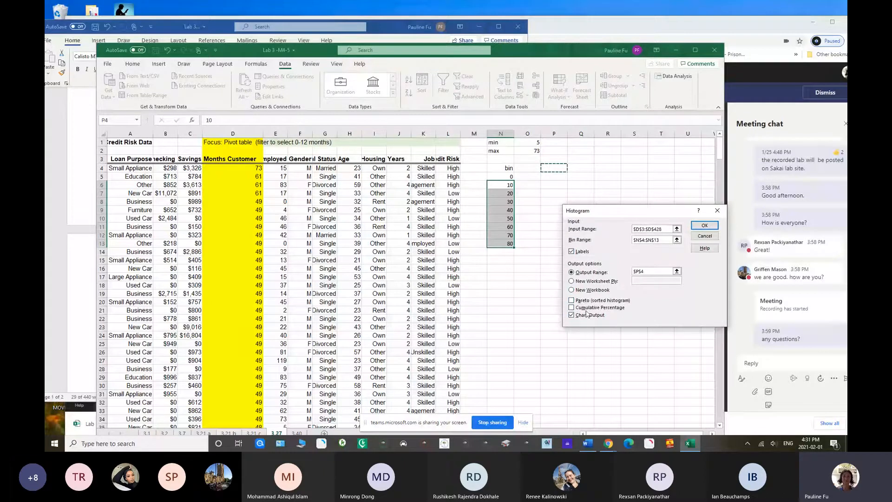
{"action": "left_click", "coordinate": [699, 227]}
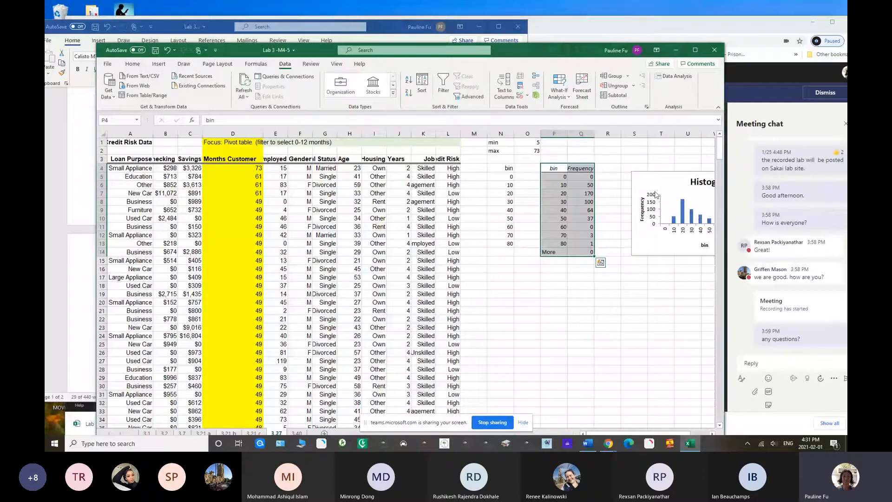
{"action": "left_click_drag", "start_coordinate": [656, 196], "coordinate": [495, 300]}
Add the heading "Relative Fre" in R4 beside the Frequency column
{"action": "left_click_drag", "start_coordinate": [581, 169], "coordinate": [583, 238]}
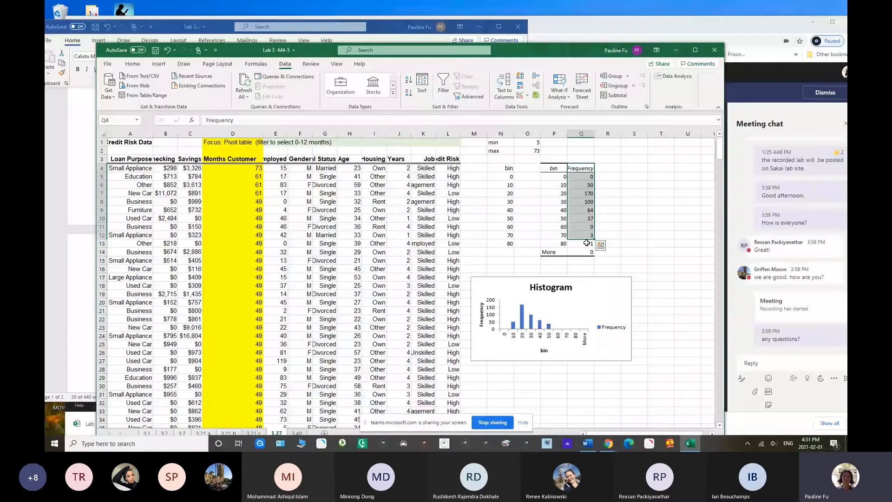
{"action": "left_click", "coordinate": [608, 167]}
{"action": "type", "text": "Relati"}
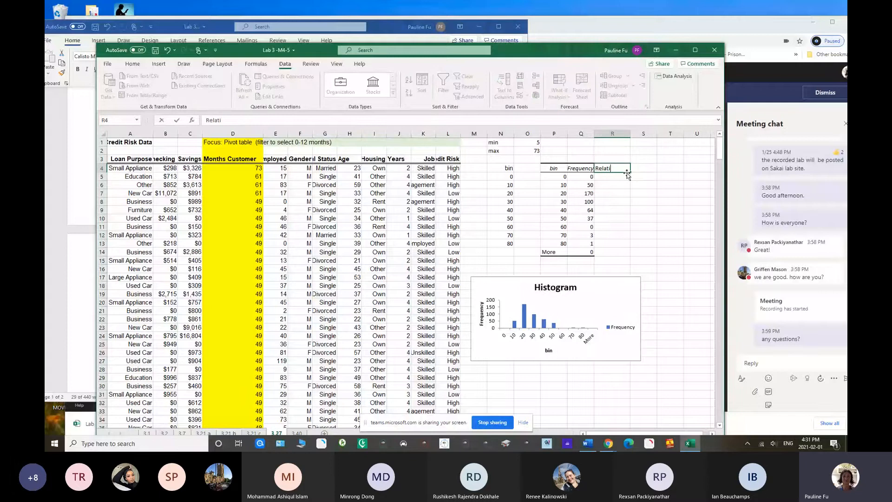
{"action": "type", "text": "ve Fre"}
{"action": "left_click", "coordinate": [644, 193]}
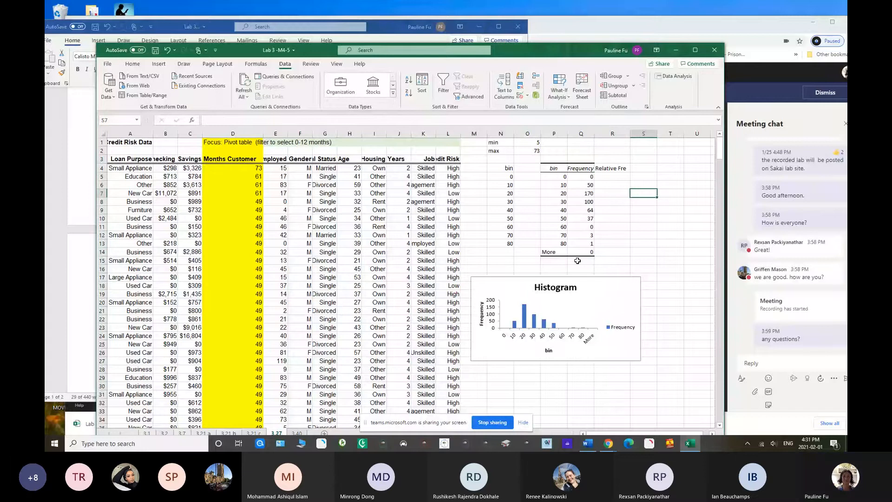
Label P15 "Total" and sum the frequencies in Q15 with =SUM(Q5:Q13)
{"action": "left_click", "coordinate": [554, 261]}
{"action": "type", "text": "Total"}
{"action": "left_click", "coordinate": [576, 259]}
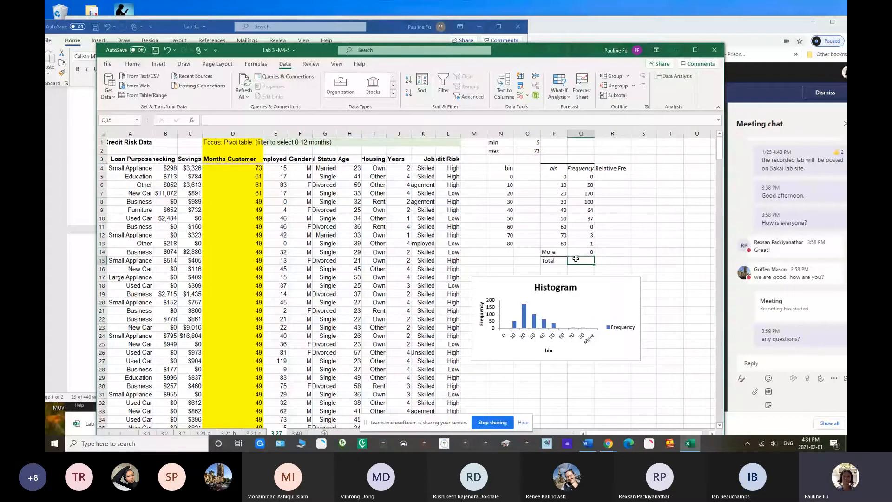
{"action": "type", "text": "=sum("}
{"action": "left_click_drag", "start_coordinate": [581, 177], "coordinate": [580, 240]}
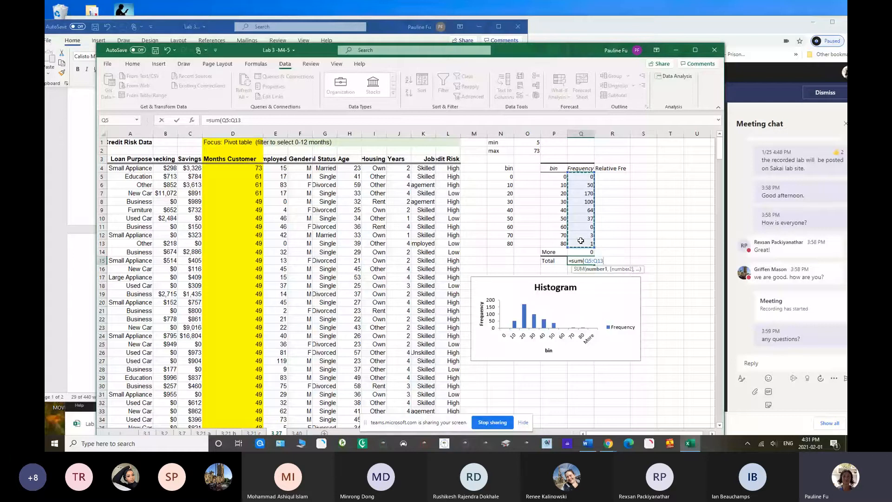
{"action": "key", "text": "Return"}
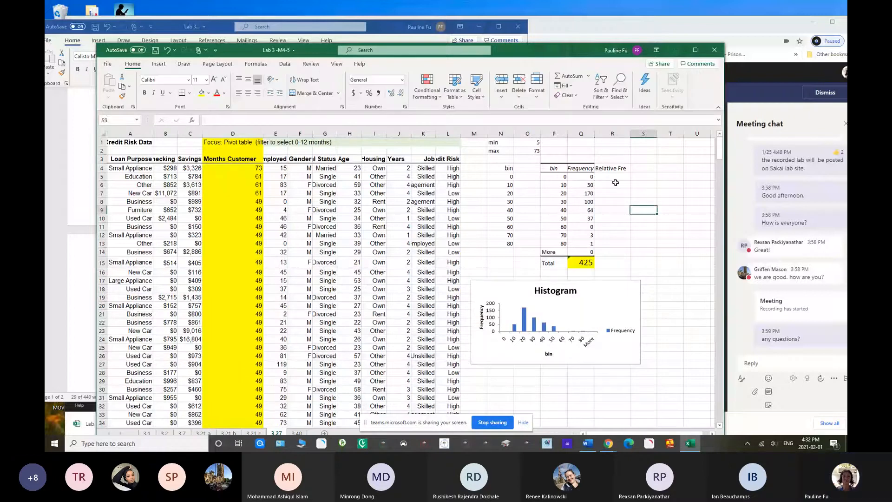
Calculate the relative frequency in R5 with =Q5/$Q$15 and fill the formula down to R13
{"action": "left_click", "coordinate": [611, 177]}
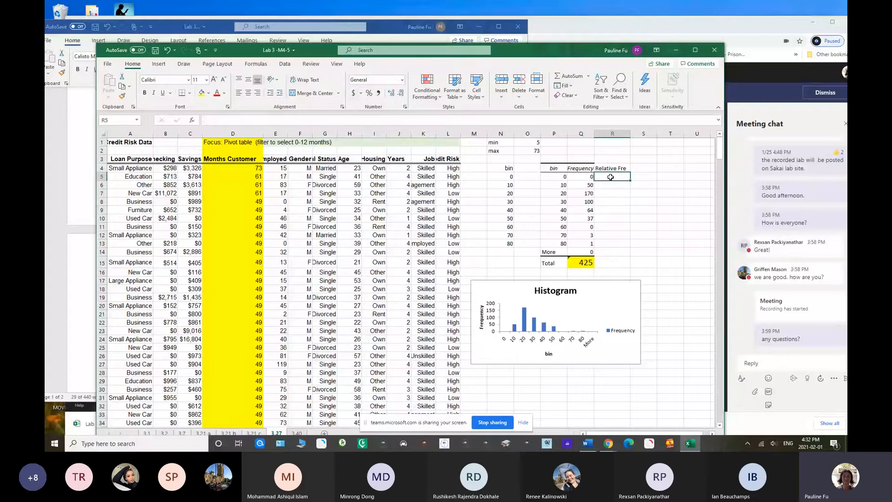
{"action": "type", "text": "="}
{"action": "left_click", "coordinate": [583, 178]}
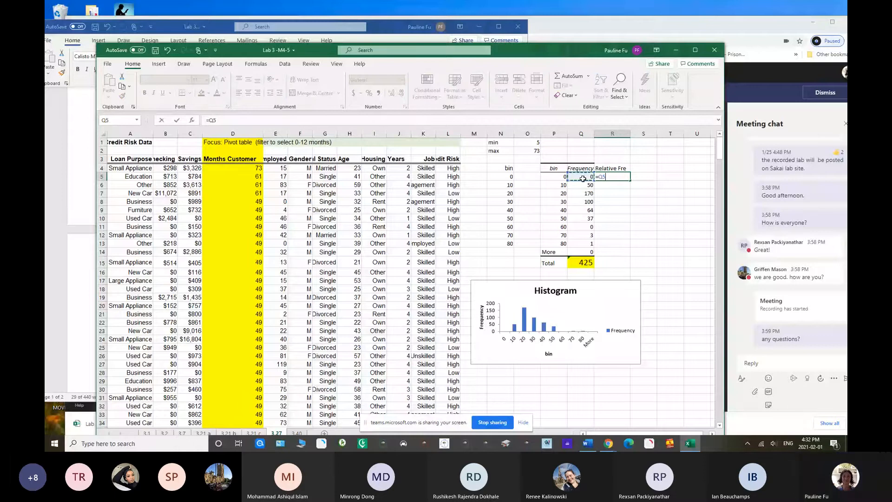
{"action": "type", "text": "/"}
{"action": "left_click", "coordinate": [584, 263]}
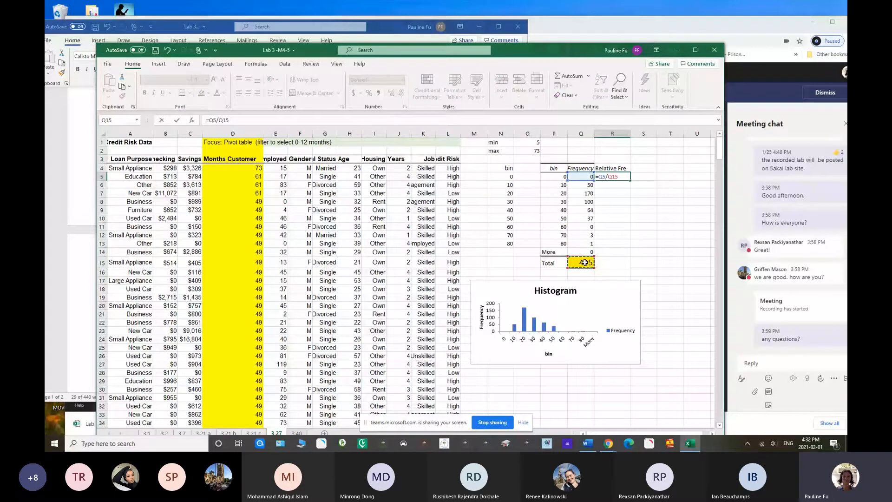
{"action": "key", "text": "F4"}
{"action": "key", "text": "Return"}
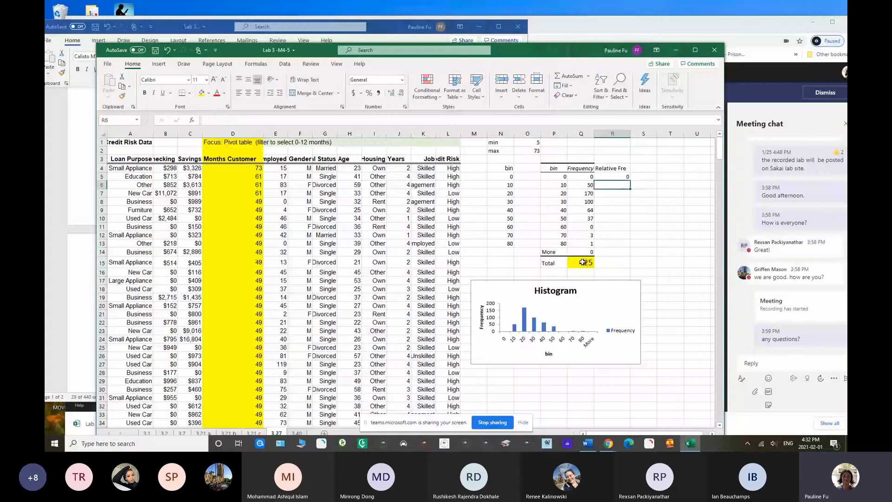
{"action": "left_click_drag", "start_coordinate": [613, 177], "coordinate": [622, 243]}
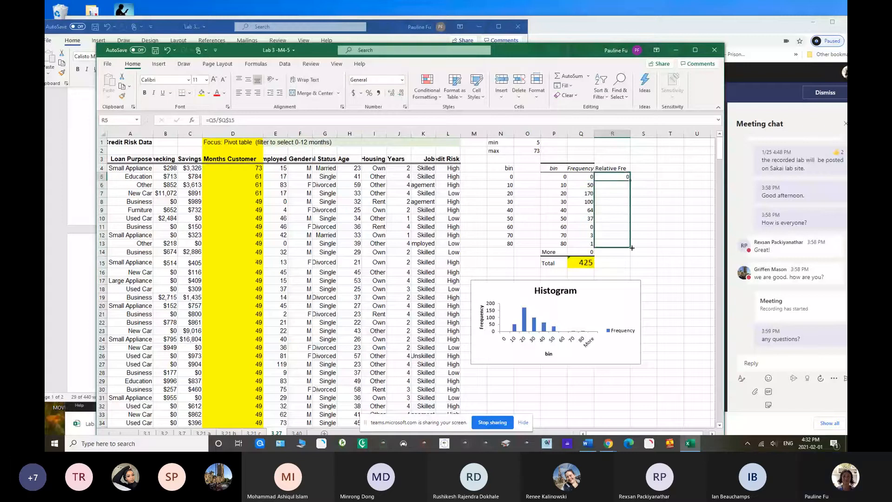
{"action": "key", "text": "ctrl+d"}
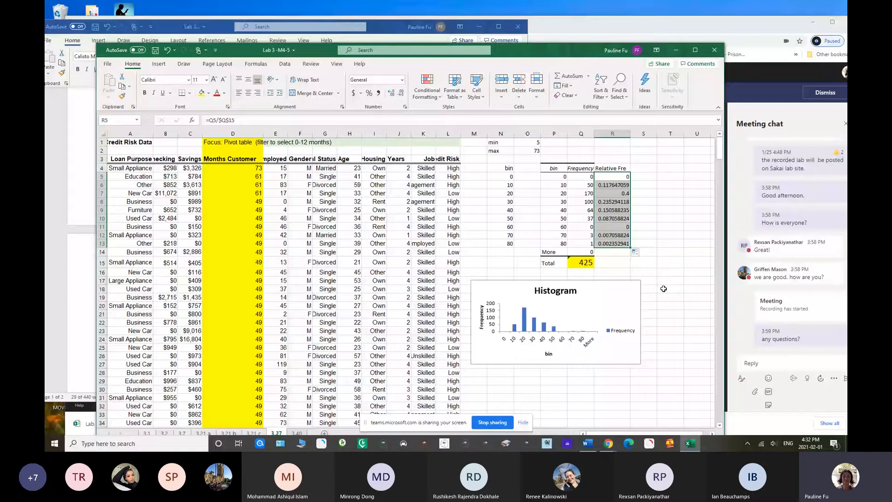
Widen column S, add the heading "Cumulative fre" in S4, and enter =0 in S5 as the starting value
{"action": "left_click", "coordinate": [650, 168]}
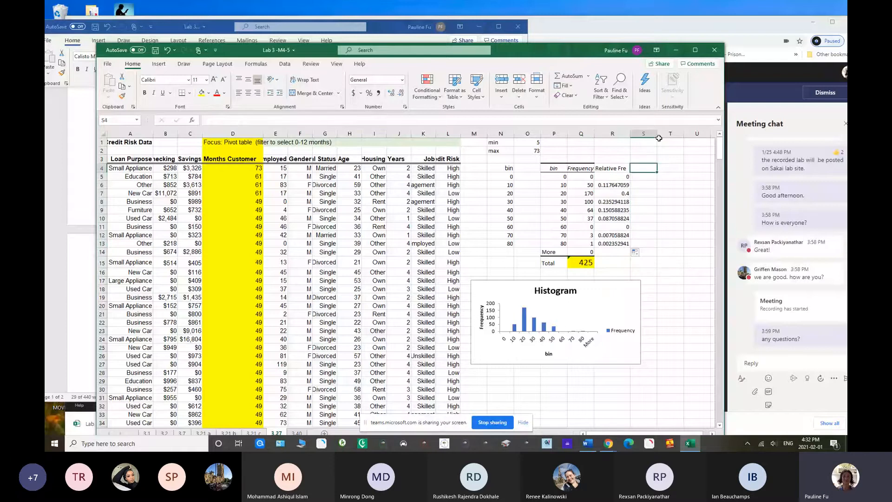
{"action": "left_click_drag", "start_coordinate": [659, 138], "coordinate": [675, 138]}
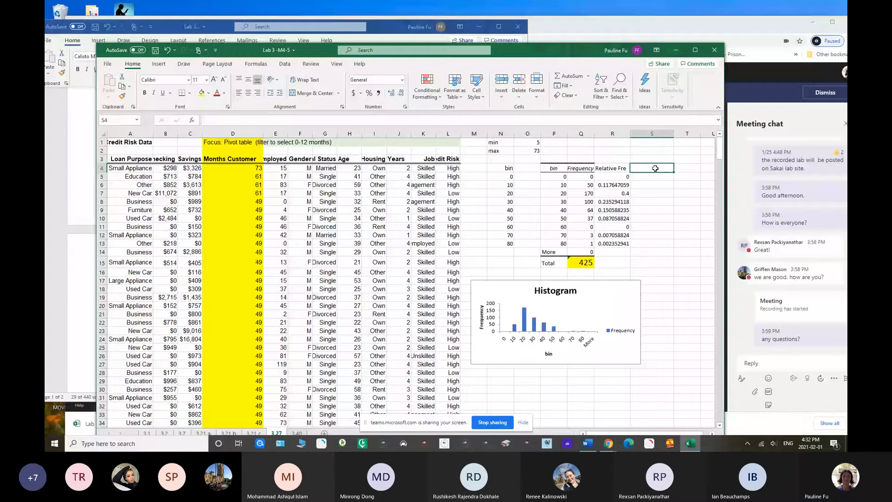
{"action": "type", "text": "Cu"}
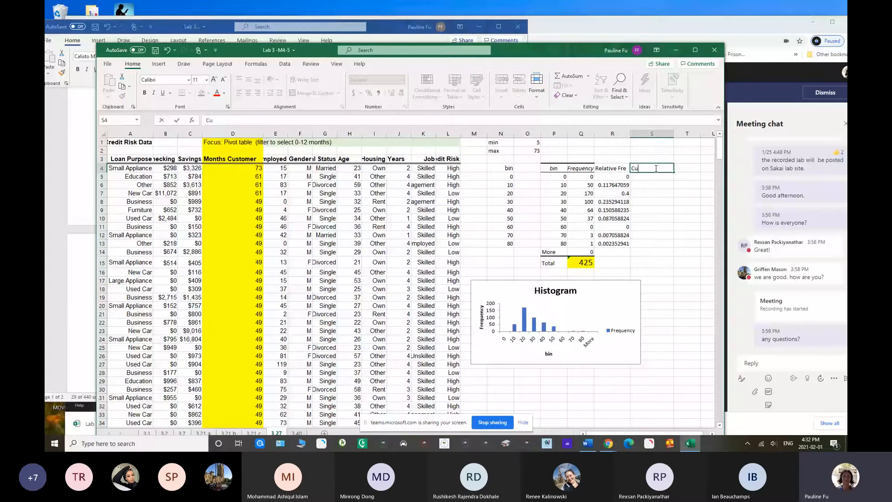
{"action": "type", "text": "mulative fre"}
{"action": "key", "text": "Return"}
{"action": "type", "text": "="}
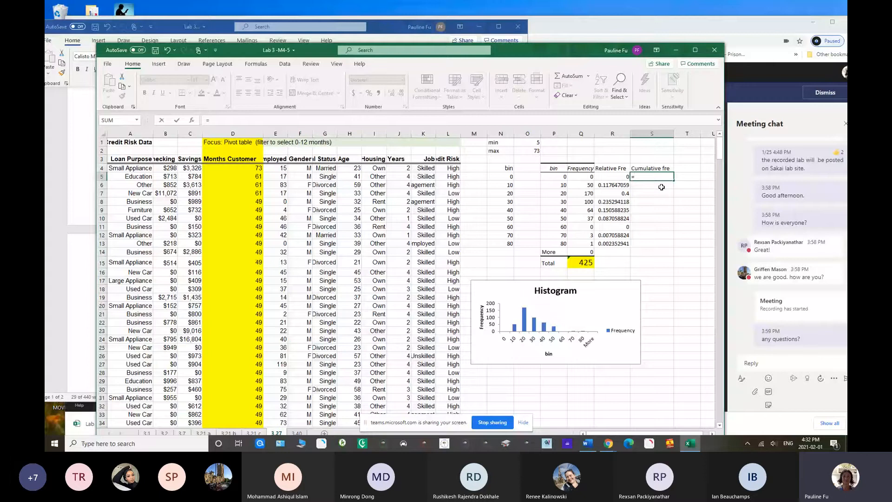
{"action": "type", "text": "0"}
{"action": "key", "text": "Return"}
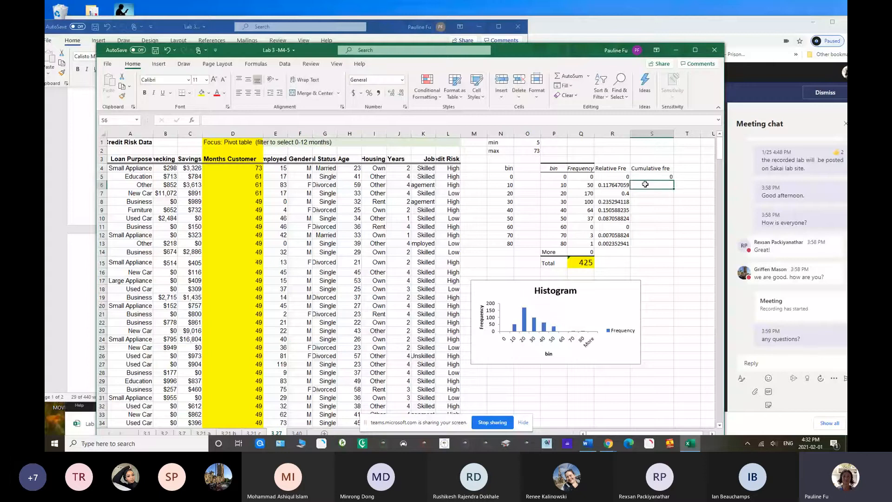
{"action": "type", "text": "=sum("}
{"action": "left_click_drag", "start_coordinate": [613, 177], "coordinate": [609, 185]}
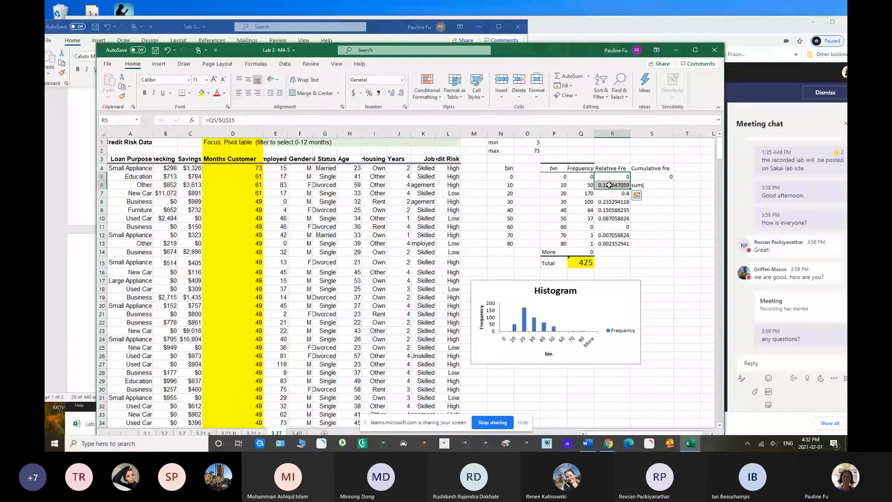
{"action": "left_click", "coordinate": [652, 185]}
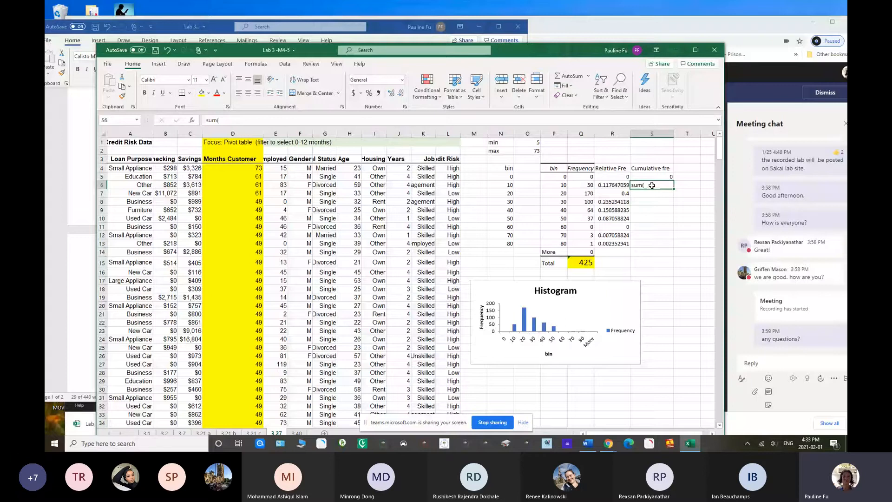
{"action": "key", "text": "BackSpace"}
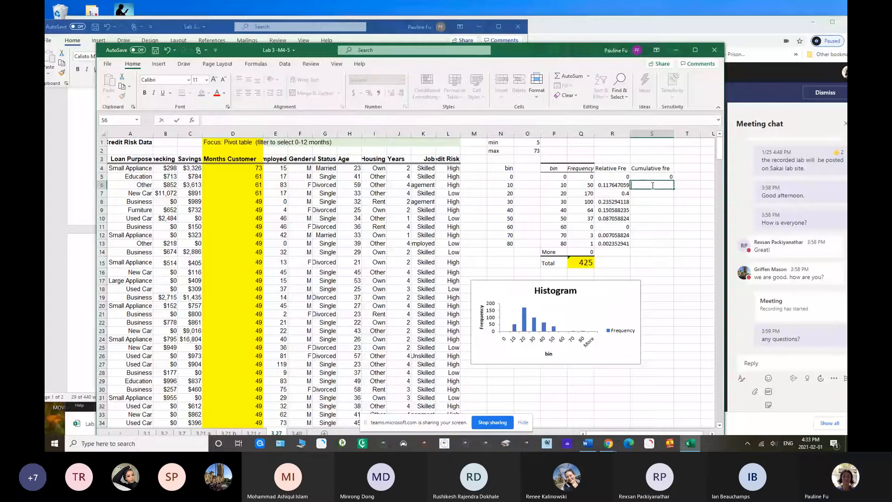
Accumulate the relative frequencies in S6 with =SUM($R$5:R6) and fill the formula down to S13
{"action": "type", "text": "="}
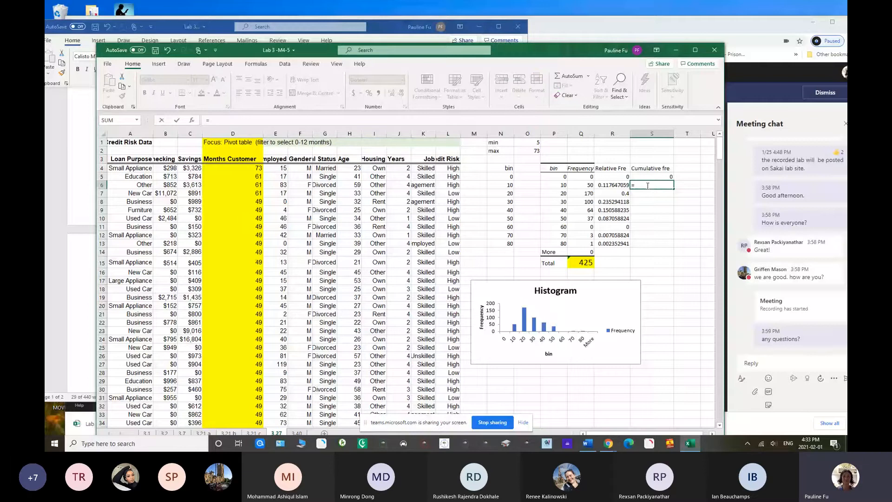
{"action": "type", "text": "sum("}
{"action": "left_click_drag", "start_coordinate": [618, 176], "coordinate": [619, 185]}
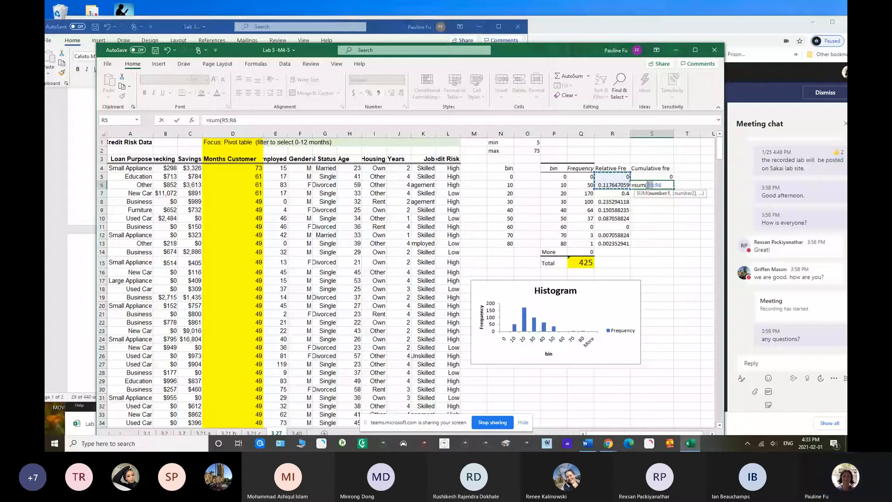
{"action": "key", "text": "F4"}
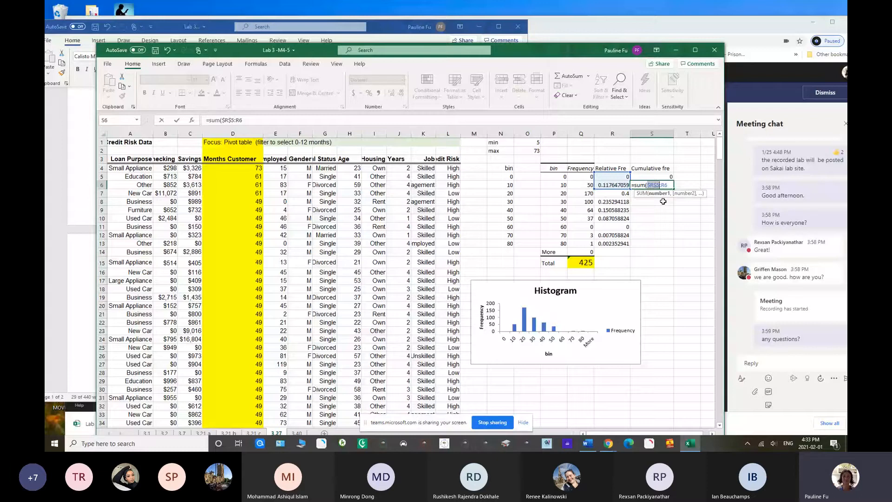
{"action": "left_click", "coordinate": [670, 185]}
{"action": "key", "text": "Return"}
{"action": "left_click", "coordinate": [662, 185]}
{"action": "left_click_drag", "start_coordinate": [674, 189], "coordinate": [677, 246]}
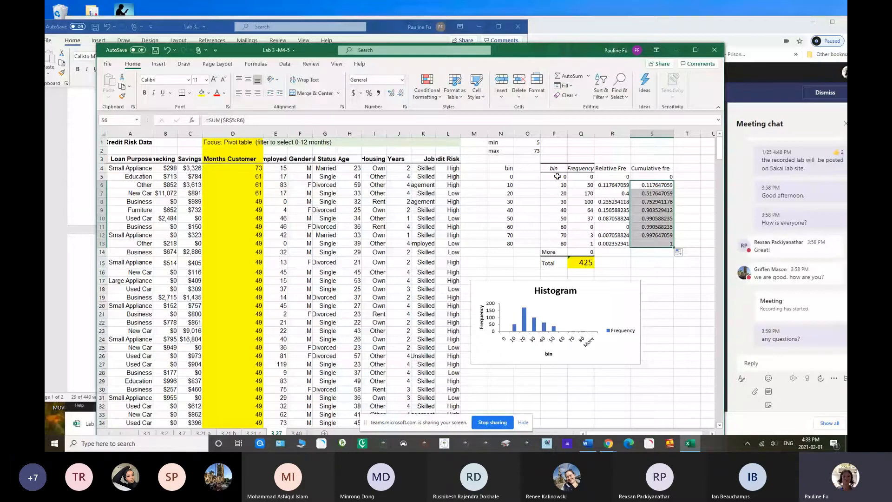
Highlight the bin column P4:P13 and the cumulative frequency column S4:S13 in yellow
{"action": "left_click_drag", "start_coordinate": [554, 168], "coordinate": [554, 244]}
{"action": "left_click", "coordinate": [201, 93]}
{"action": "left_click_drag", "start_coordinate": [652, 168], "coordinate": [652, 244]}
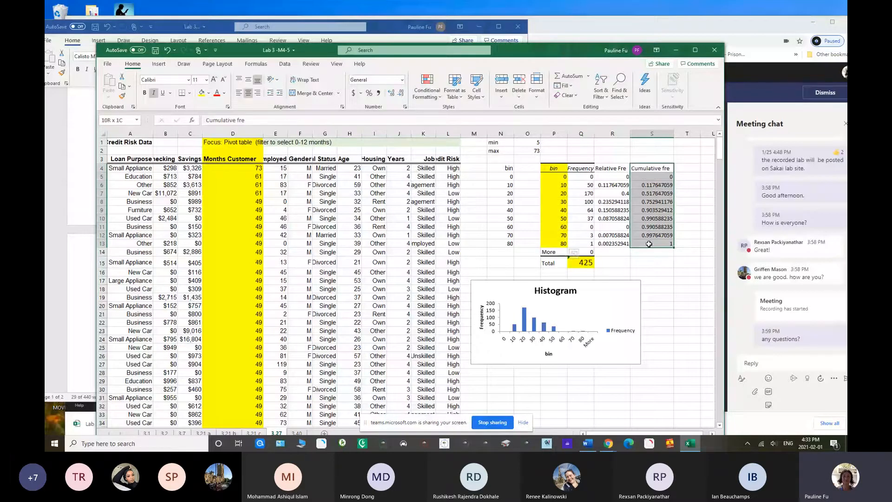
{"action": "left_click", "coordinate": [202, 94]}
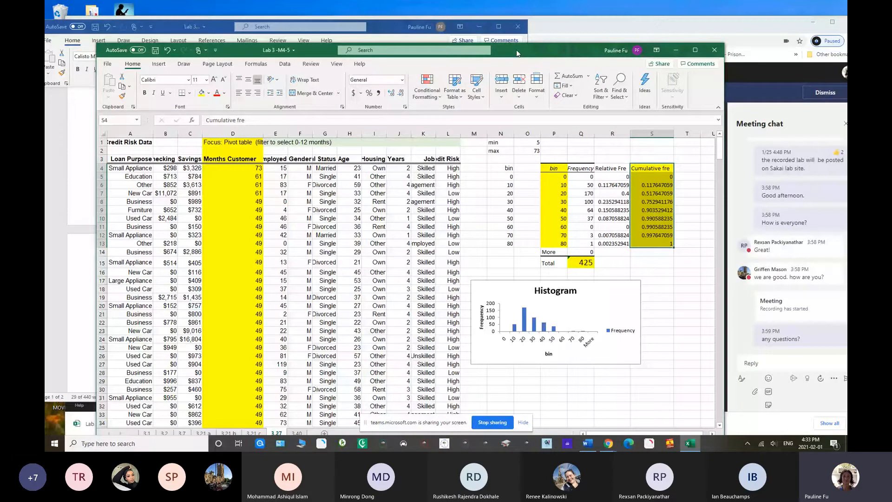
Insert the recommended scatter chart with connected points from the bin column P4:P13 and the cumulative frequency column S4:S13
{"action": "left_click_drag", "start_coordinate": [516, 49], "coordinate": [486, 50]}
{"action": "left_click_drag", "start_coordinate": [523, 178], "coordinate": [520, 243]}
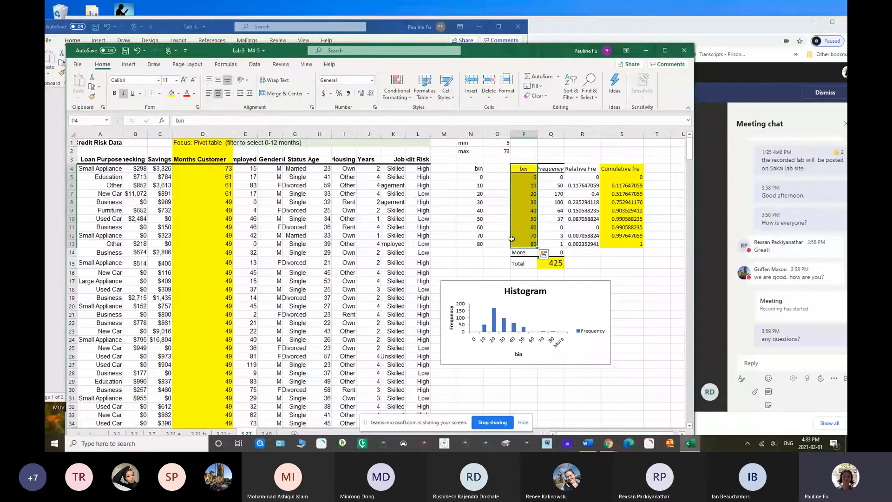
{"action": "left_click_drag", "start_coordinate": [620, 168], "coordinate": [620, 242]}
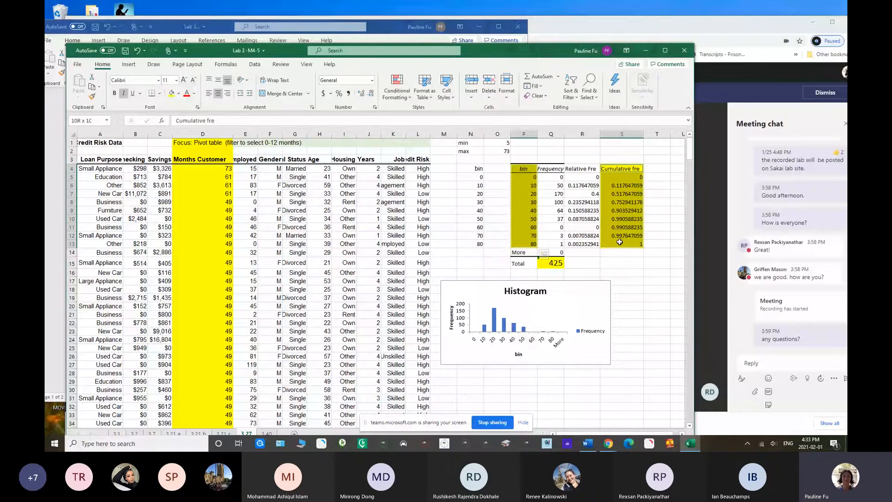
{"action": "left_click", "coordinate": [129, 64]}
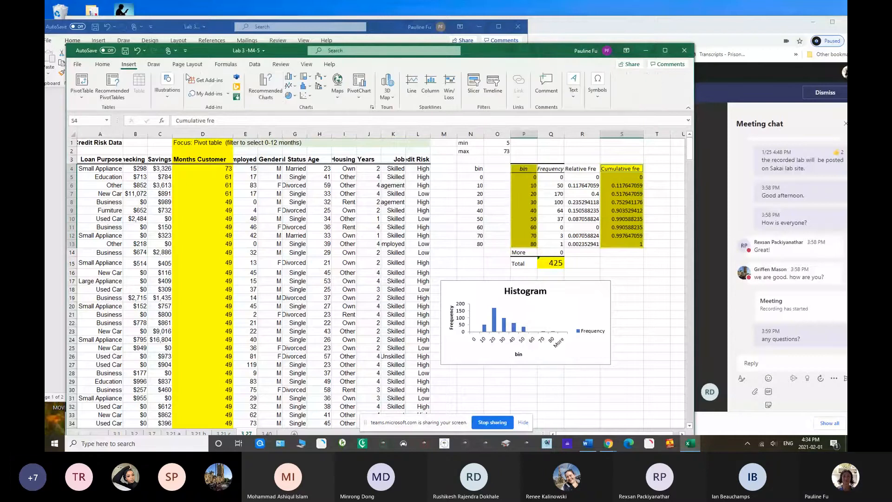
{"action": "left_click", "coordinate": [269, 95]}
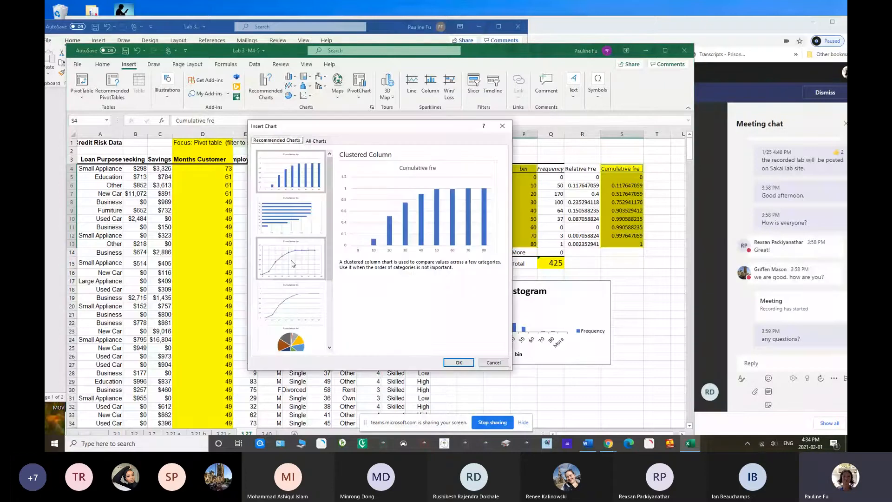
{"action": "left_click", "coordinate": [293, 264]}
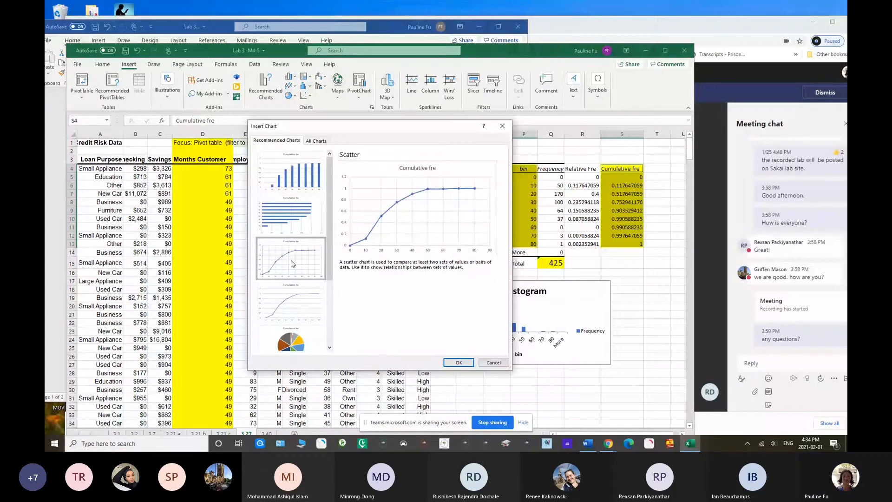
{"action": "left_click", "coordinate": [457, 362]}
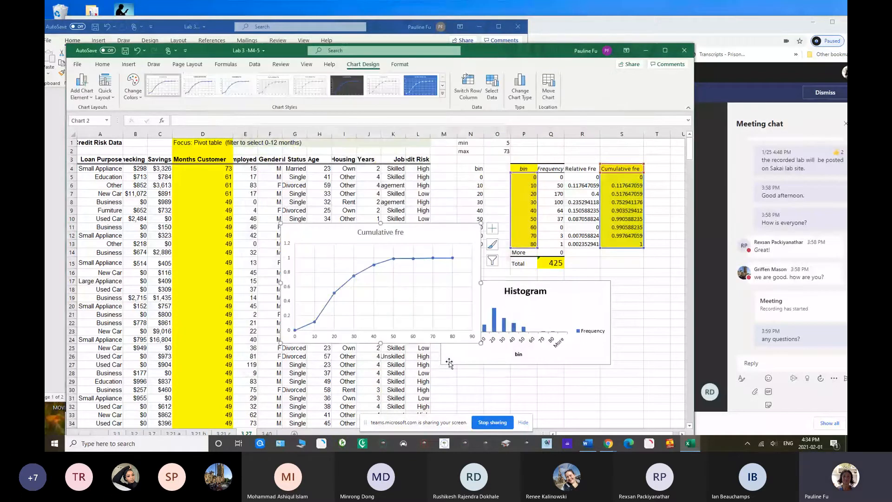
Place the Cumulative fre chart beside the histogram below the table, and widen the workbook window to fit it
{"action": "left_click_drag", "start_coordinate": [323, 241], "coordinate": [641, 264]}
{"action": "left_click_drag", "start_coordinate": [510, 52], "coordinate": [416, 46]}
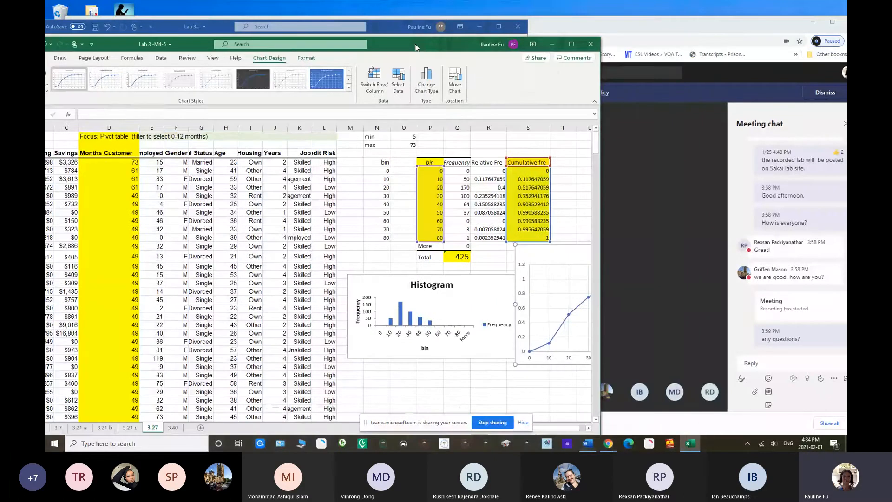
{"action": "left_click_drag", "start_coordinate": [600, 227], "coordinate": [743, 226]}
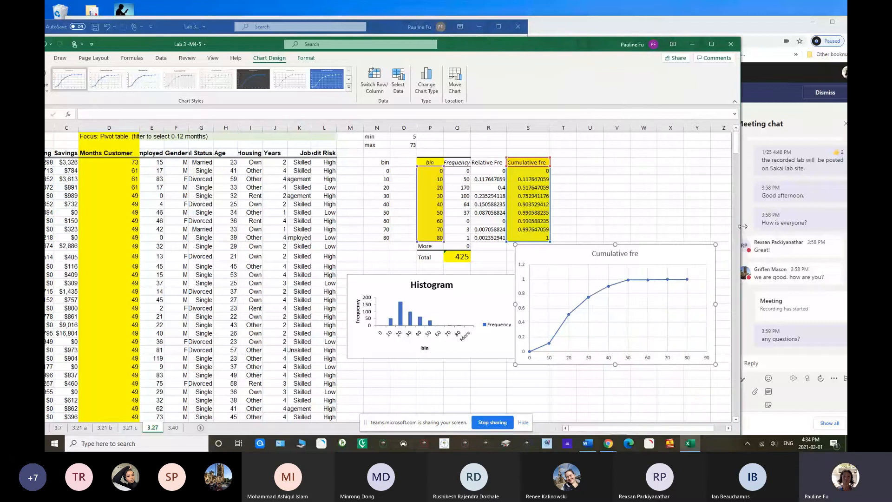
{"action": "left_click_drag", "start_coordinate": [559, 256], "coordinate": [560, 263]}
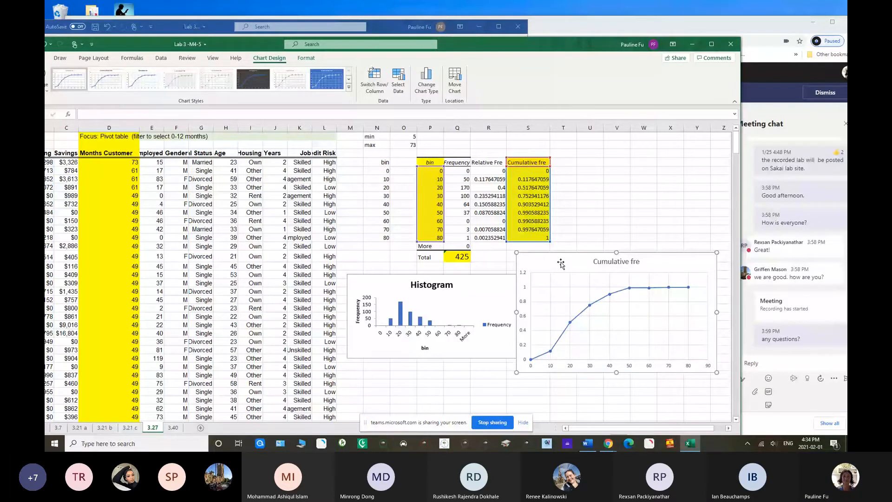
Review the Problem 3.27 instructions in the Word lab document, and return to the Excel workbook
{"action": "left_click_drag", "start_coordinate": [515, 43], "coordinate": [526, 108]}
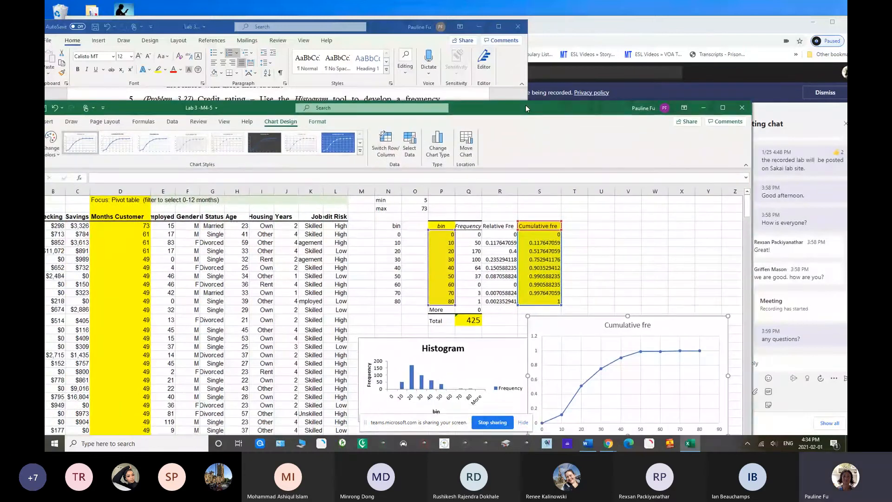
{"action": "left_click", "coordinate": [172, 34]}
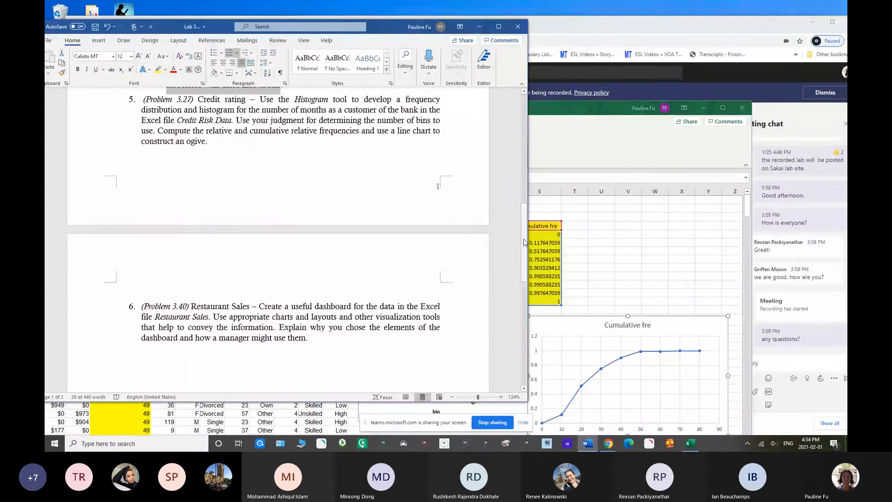
{"action": "left_click_drag", "start_coordinate": [524, 242], "coordinate": [529, 216]}
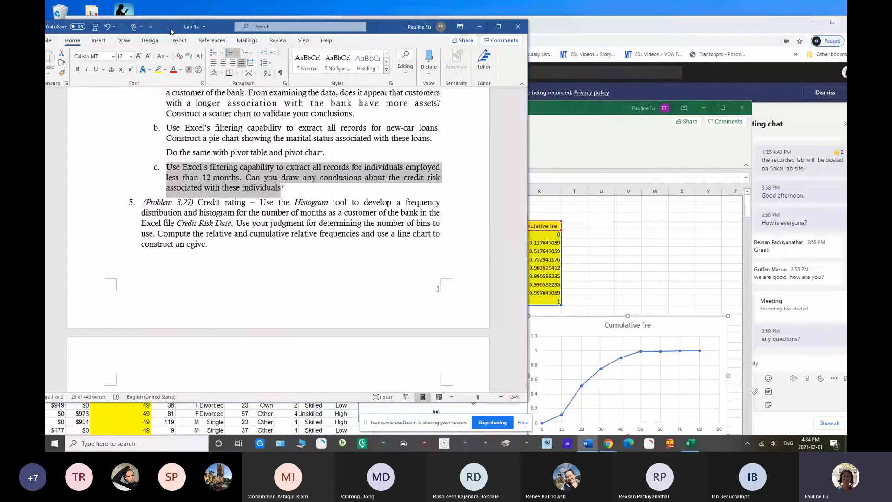
{"action": "mouse_move", "coordinate": [168, 29]}
{"action": "left_mouse_down"}
{"action": "mouse_move", "coordinate": [175, 55]}
{"action": "mouse_move", "coordinate": [167, 43]}
{"action": "left_mouse_up"}
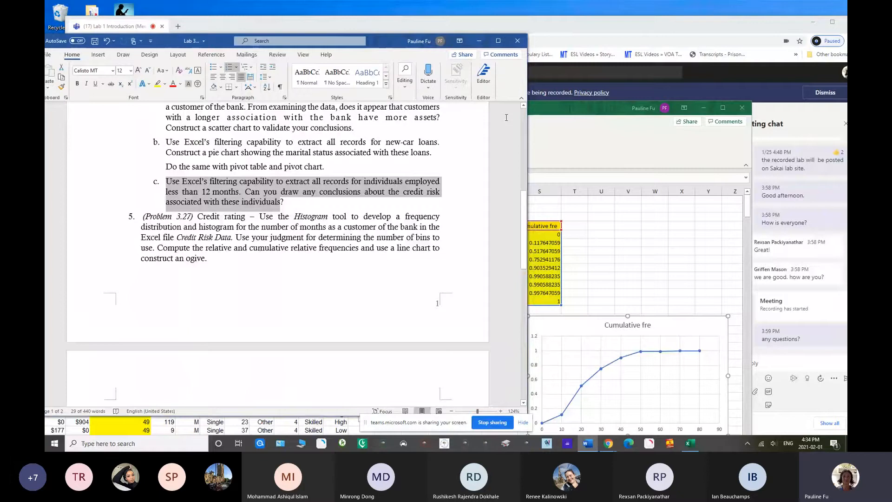
{"action": "left_click", "coordinate": [544, 106]}
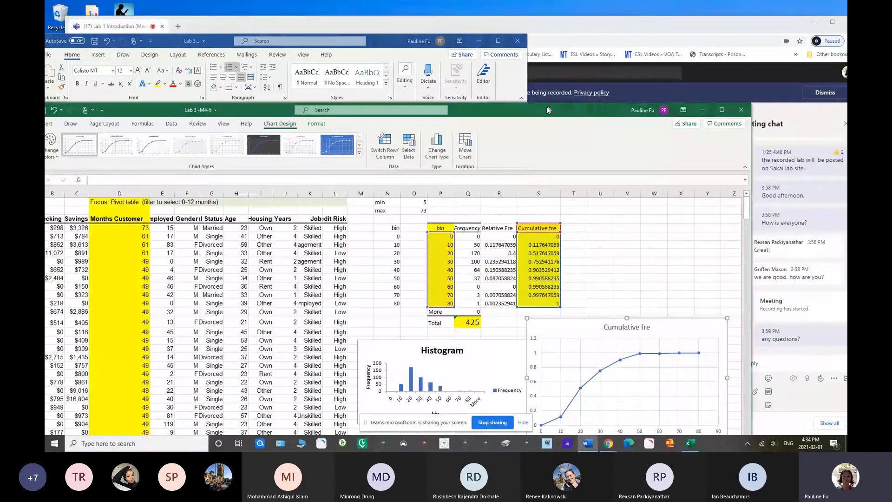
{"action": "left_click_drag", "start_coordinate": [547, 108], "coordinate": [545, 114]}
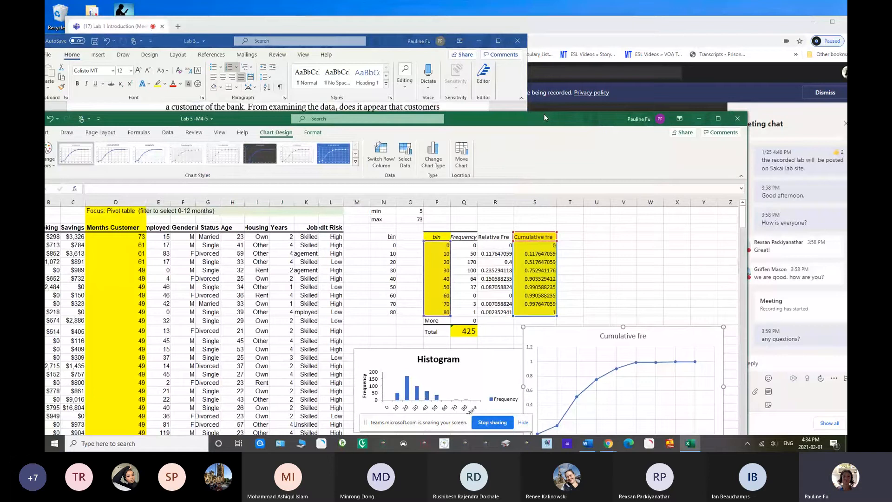
Switch to the Word lab document and go past Problem 3.27 to Problem 3.40 on the second page
{"action": "left_click_drag", "start_coordinate": [545, 117], "coordinate": [539, 145]}
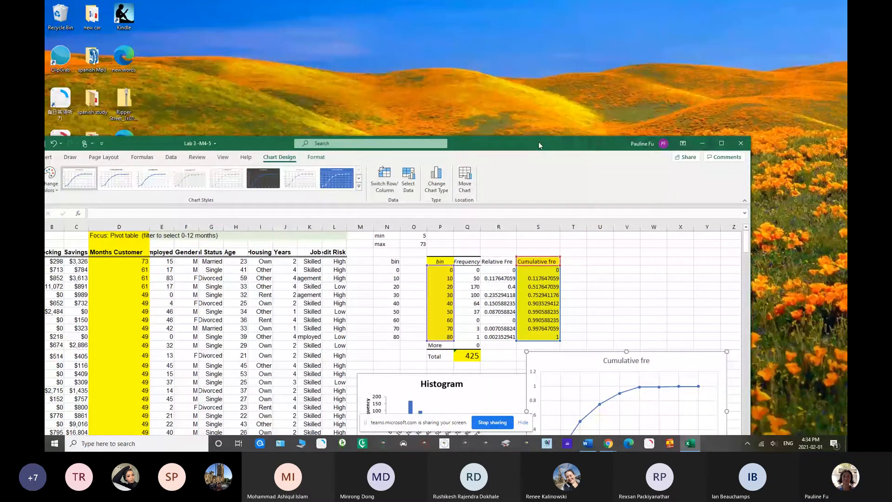
{"action": "left_click_drag", "start_coordinate": [539, 146], "coordinate": [627, 85]}
{"action": "left_click", "coordinate": [588, 443]}
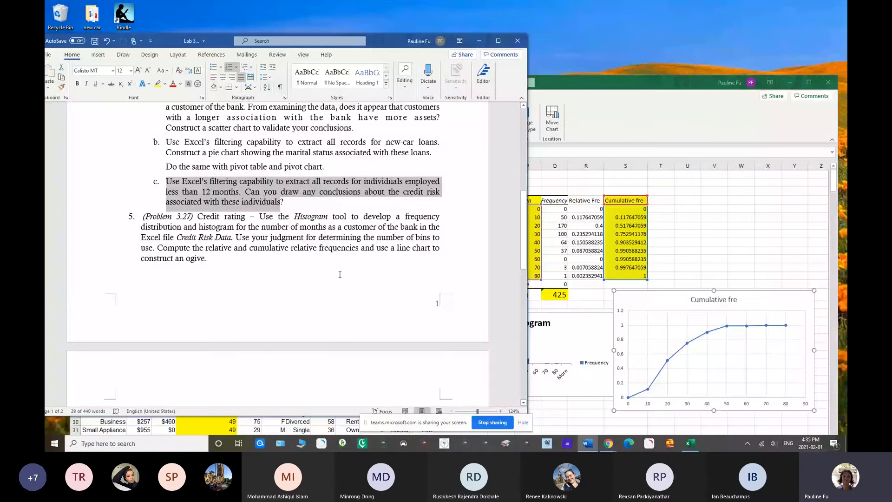
{"action": "left_click", "coordinate": [286, 204]}
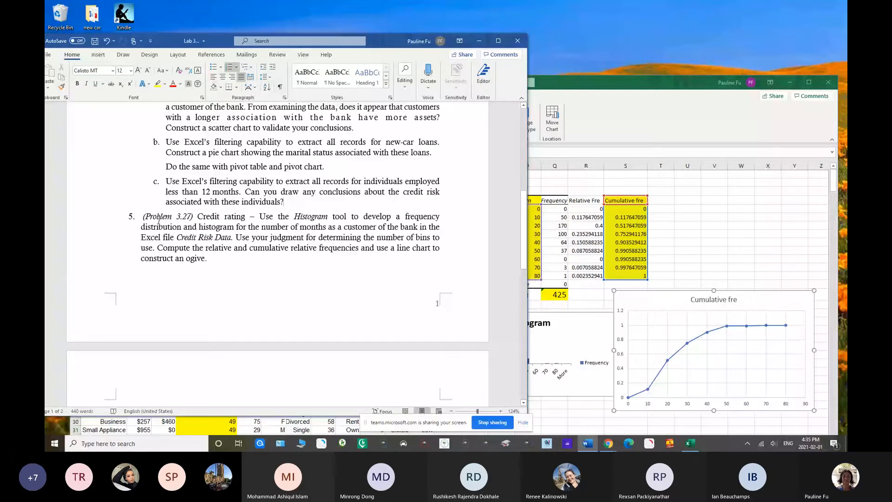
{"action": "left_click_drag", "start_coordinate": [524, 217], "coordinate": [524, 308]}
{"action": "left_click_drag", "start_coordinate": [386, 45], "coordinate": [379, 19]}
Switch to the Excel workbook, open the 3.40 worksheet, and place the workbook window below the Problem 3.40 text
{"action": "left_click_drag", "start_coordinate": [600, 88], "coordinate": [602, 24]}
{"action": "left_click", "coordinate": [272, 401]}
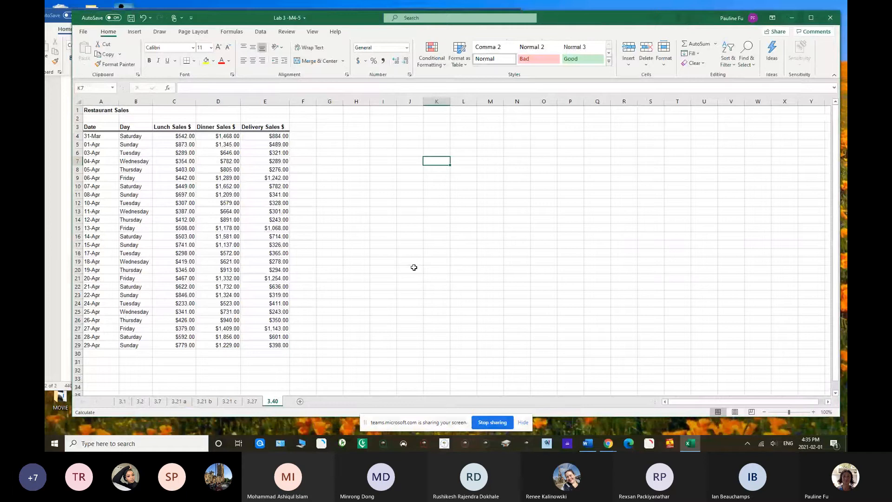
{"action": "left_click_drag", "start_coordinate": [359, 20], "coordinate": [302, 153]}
Check the Teams meeting window for chat messages, return to the Excel workbook, and rearrange the overlapping windows
{"action": "mouse_move", "coordinate": [608, 443]}
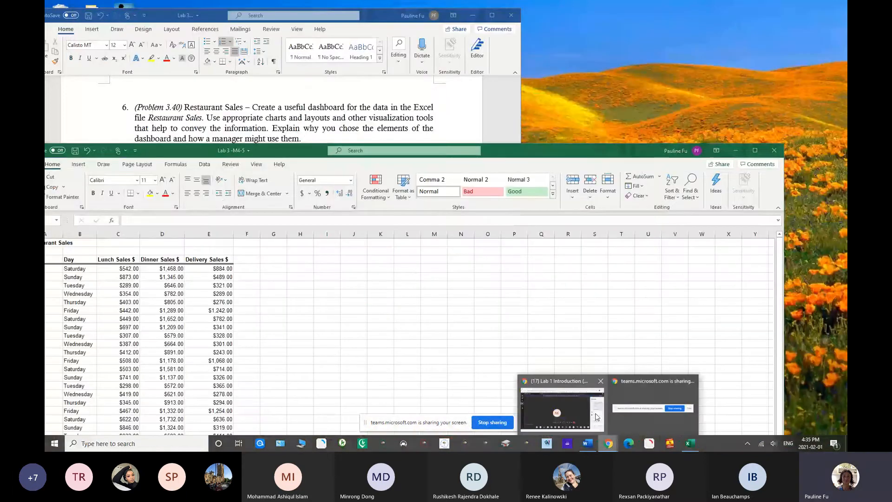
{"action": "left_click", "coordinate": [576, 403]}
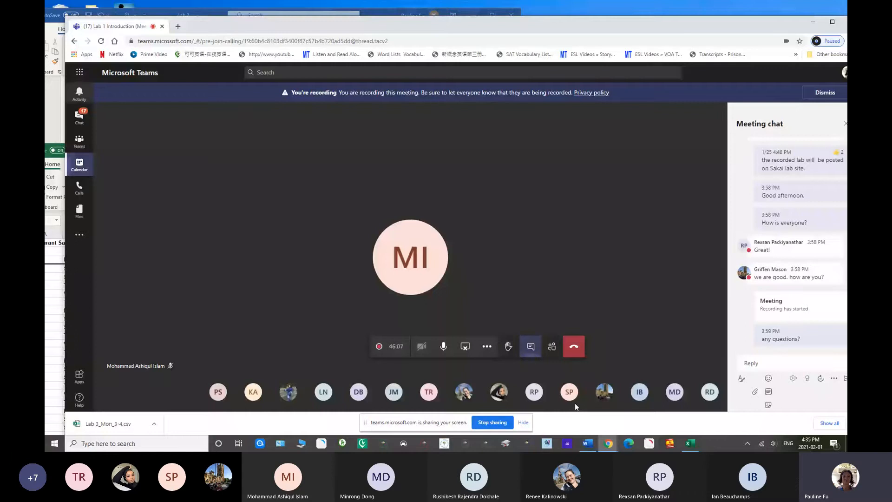
{"action": "left_click", "coordinate": [60, 261]}
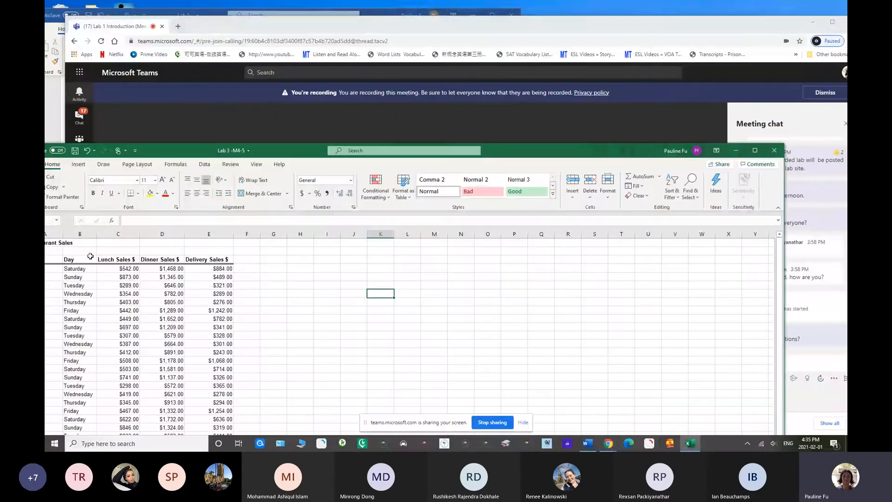
{"action": "left_click_drag", "start_coordinate": [606, 156], "coordinate": [591, 50]}
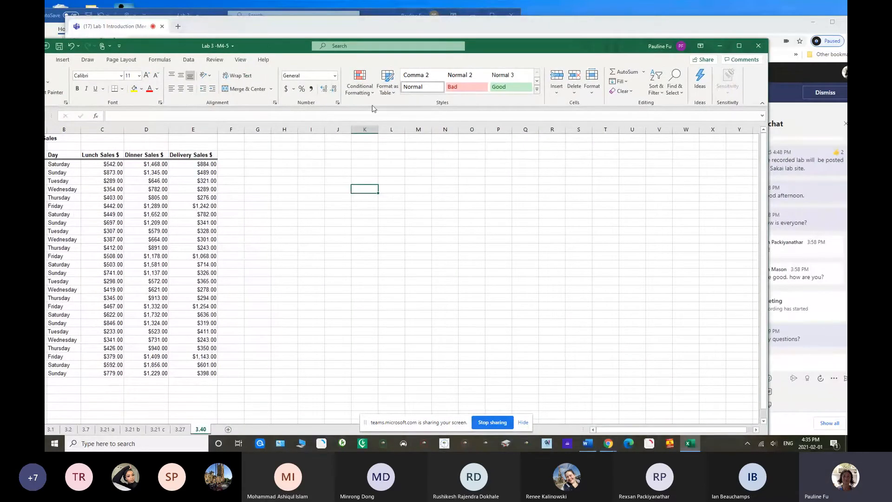
{"action": "left_click_drag", "start_coordinate": [263, 41], "coordinate": [281, 50]}
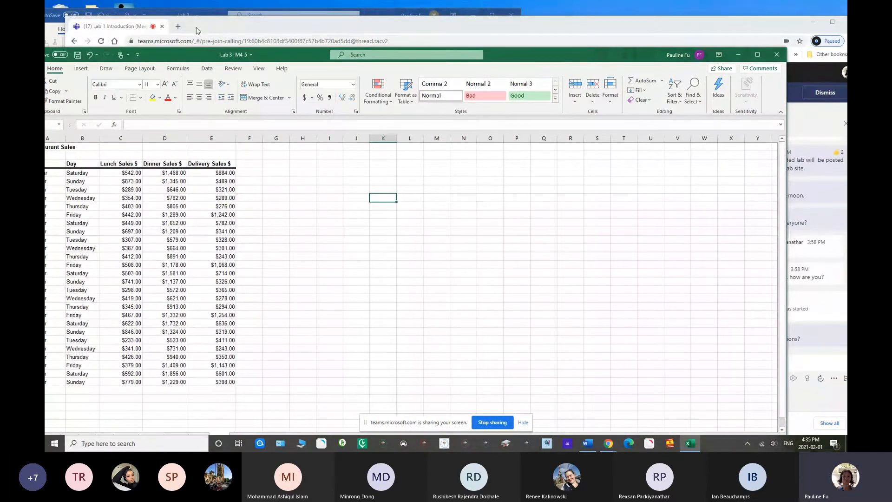
{"action": "left_click_drag", "start_coordinate": [198, 31], "coordinate": [220, 42]}
Review the Restaurant Sales dashboard instructions of Problem 3.40 in the Word lab document
{"action": "left_click", "coordinate": [180, 18]}
{"action": "left_click_drag", "start_coordinate": [253, 108], "coordinate": [292, 126]}
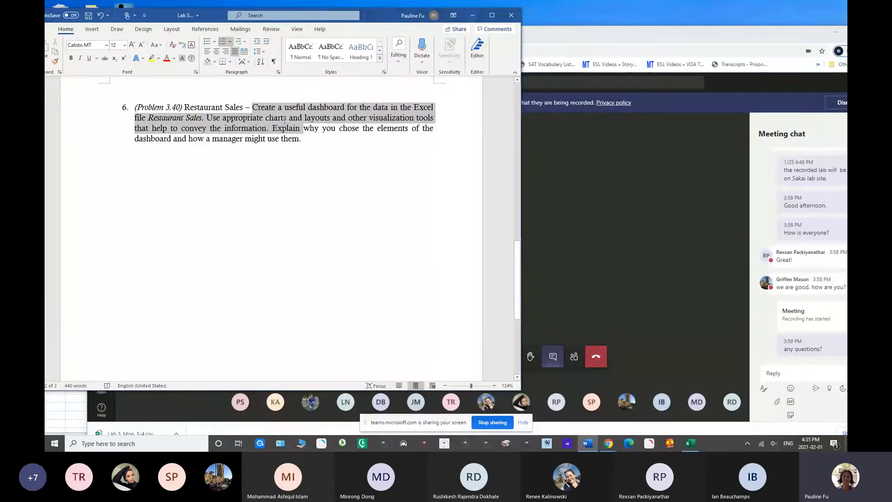
{"action": "left_click_drag", "start_coordinate": [284, 120], "coordinate": [204, 118]}
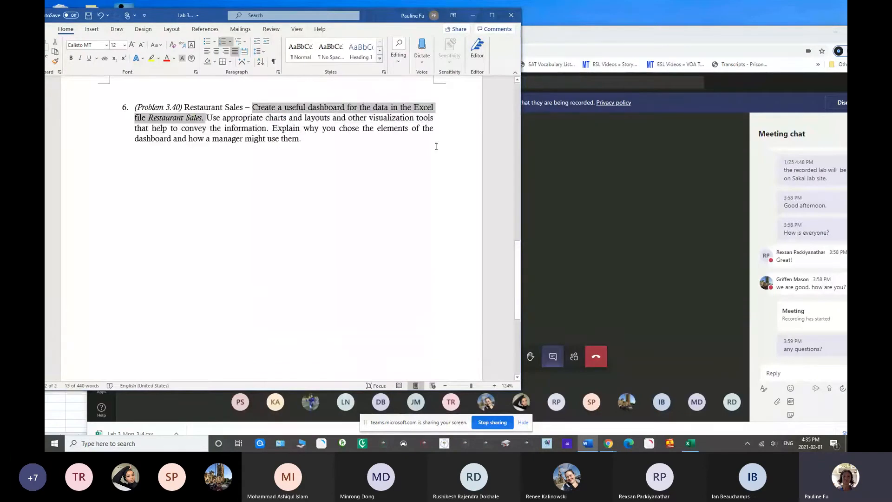
Return to the Excel workbook, and narrow and reposition its window so the whole Restaurant Sales table fits on screen
{"action": "left_click", "coordinate": [689, 444]}
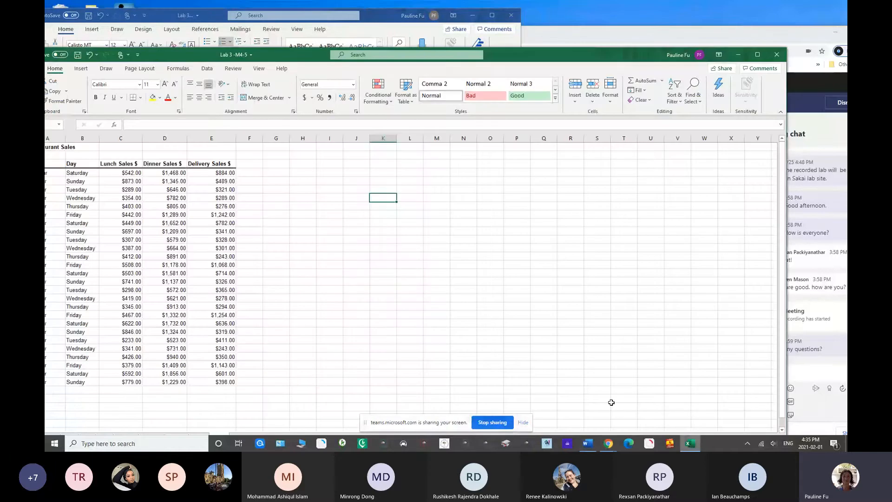
{"action": "left_click_drag", "start_coordinate": [295, 61], "coordinate": [317, 54]}
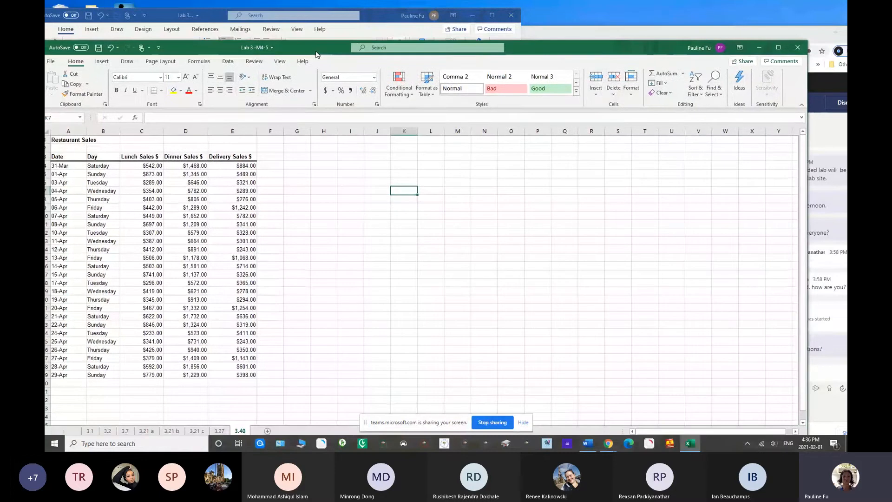
{"action": "left_click_drag", "start_coordinate": [807, 186], "coordinate": [735, 186]}
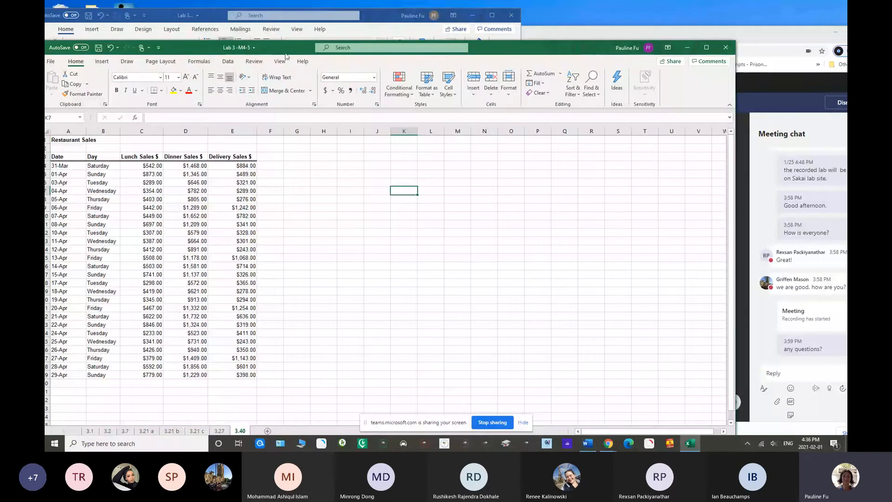
{"action": "left_click_drag", "start_coordinate": [285, 53], "coordinate": [299, 34]}
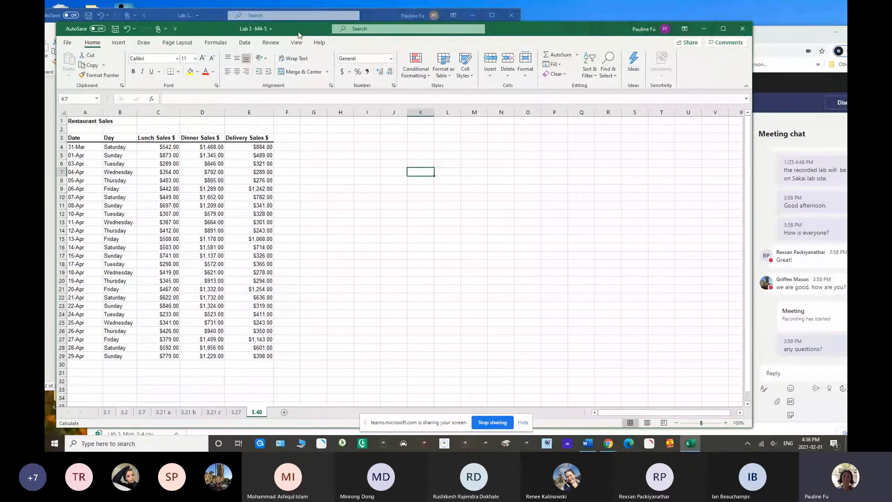
Examine the Restaurant Sales table A3:E29, comparing lunch, dinner and delivery sales for the Saturday and Sunday rows
{"action": "left_click_drag", "start_coordinate": [74, 137], "coordinate": [268, 357]}
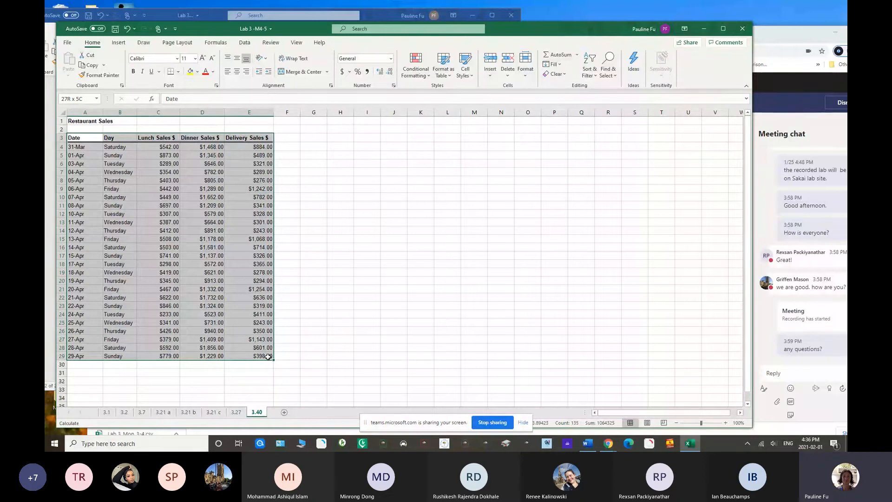
{"action": "left_click_drag", "start_coordinate": [268, 356], "coordinate": [268, 357]}
{"action": "left_click", "coordinate": [124, 148]}
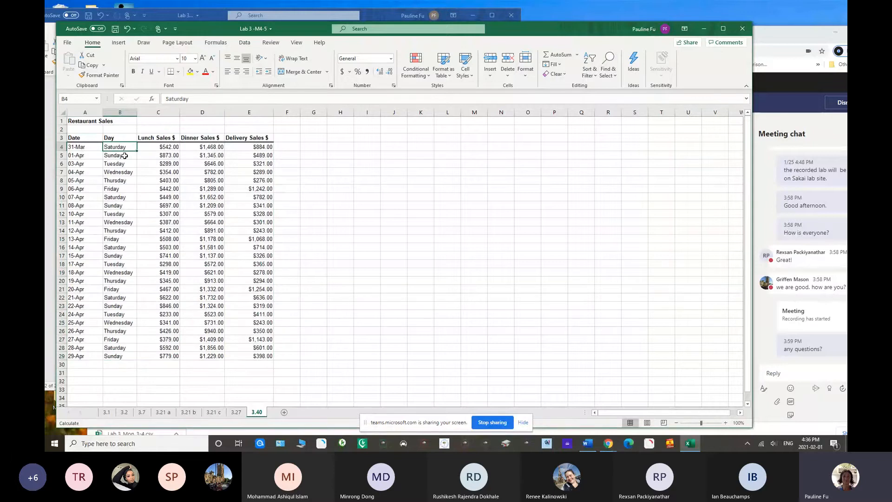
{"action": "left_click", "coordinate": [124, 156]}
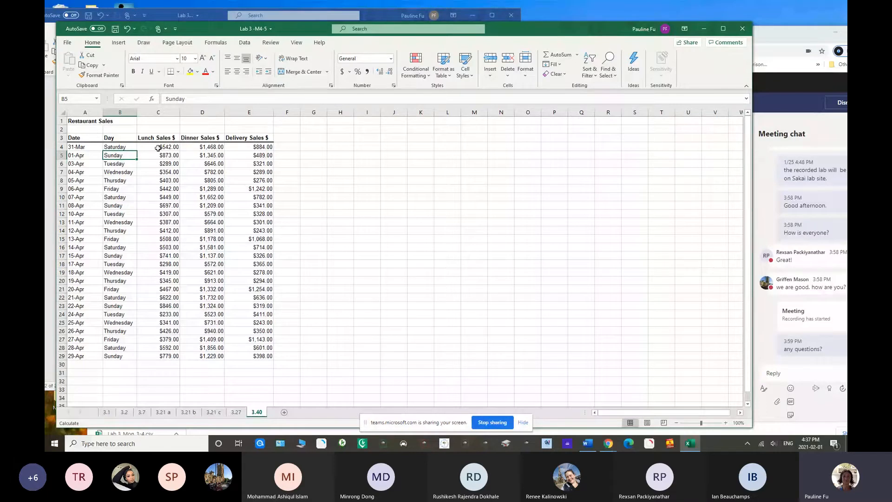
{"action": "key", "text": "Up"}
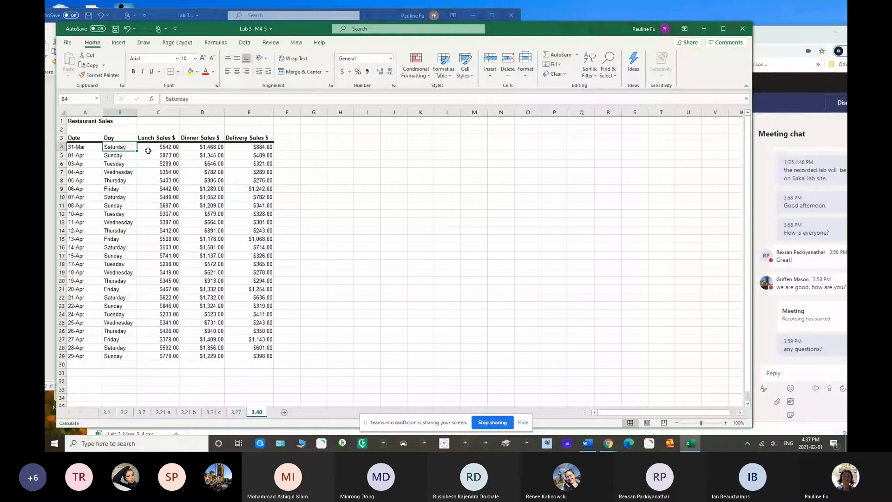
{"action": "key", "text": "Down"}
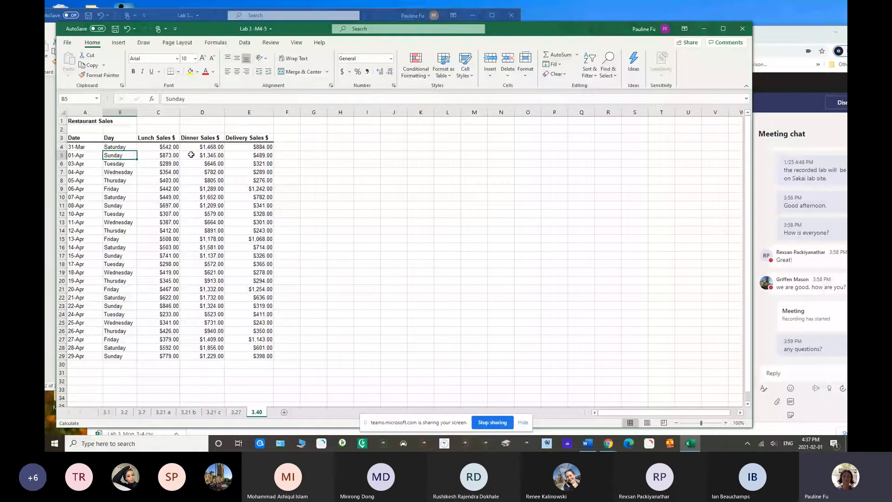
{"action": "left_click", "coordinate": [195, 148]}
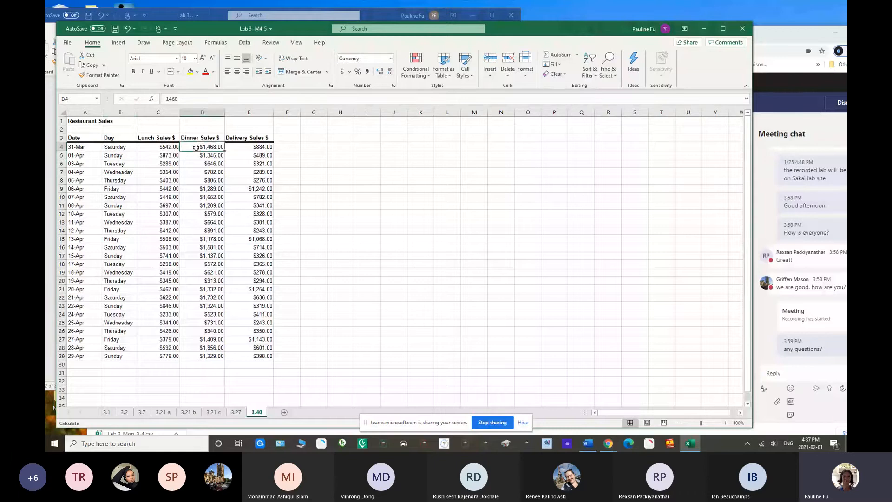
{"action": "left_click", "coordinate": [122, 149]}
{"action": "left_click", "coordinate": [121, 157]}
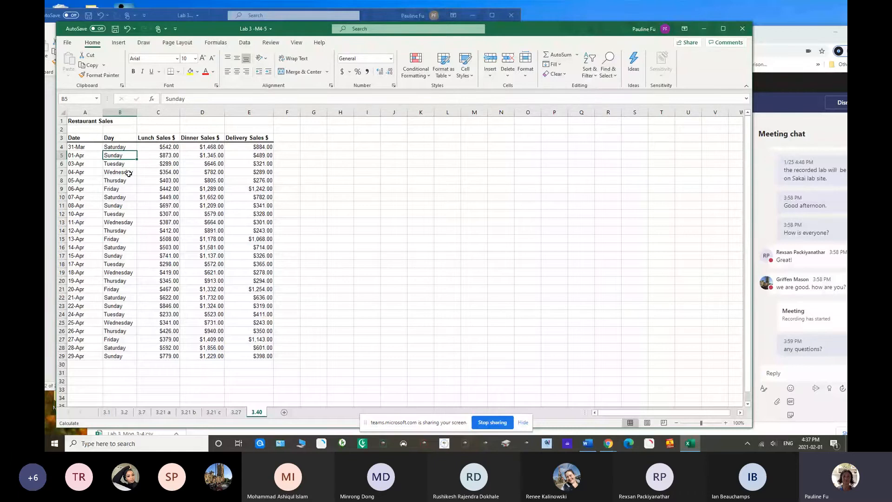
{"action": "left_click", "coordinate": [232, 148]}
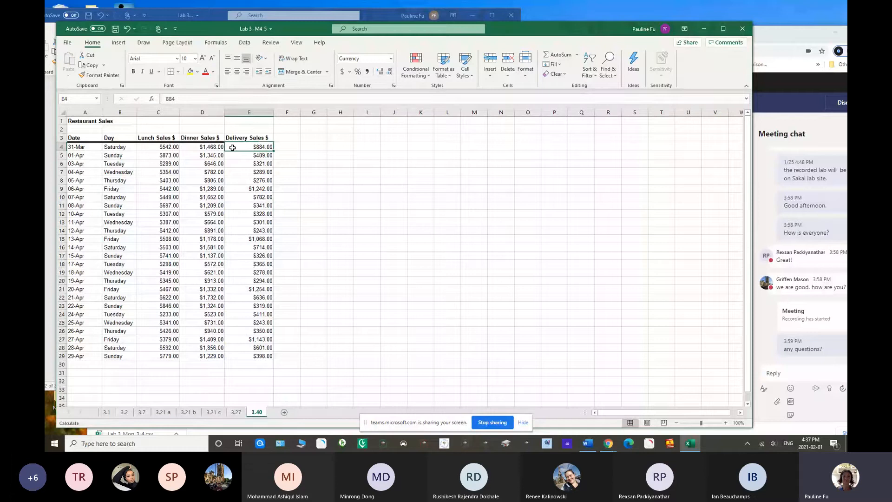
{"action": "left_click", "coordinate": [121, 157]}
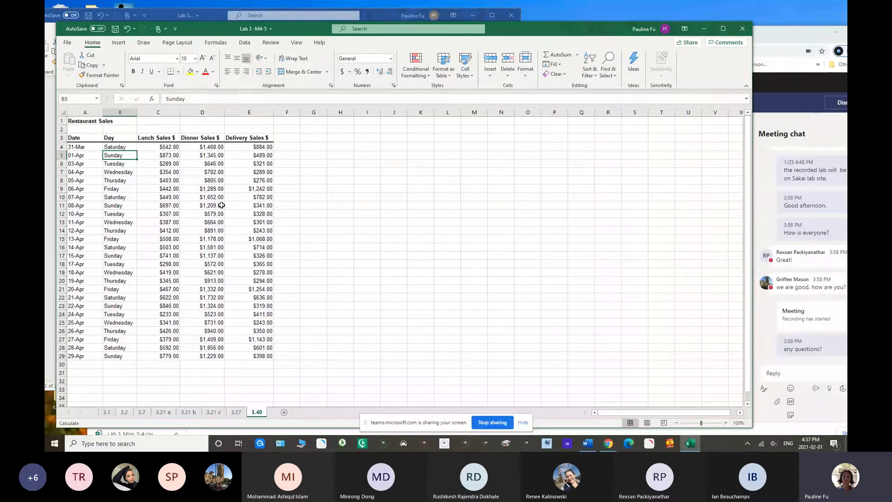
{"action": "left_click", "coordinate": [168, 147]}
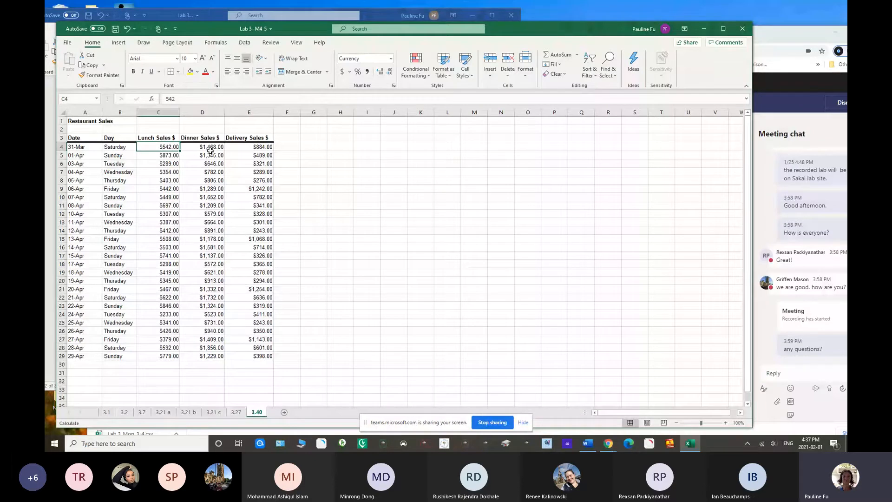
{"action": "left_click", "coordinate": [212, 150]}
{"action": "left_click", "coordinate": [237, 149]}
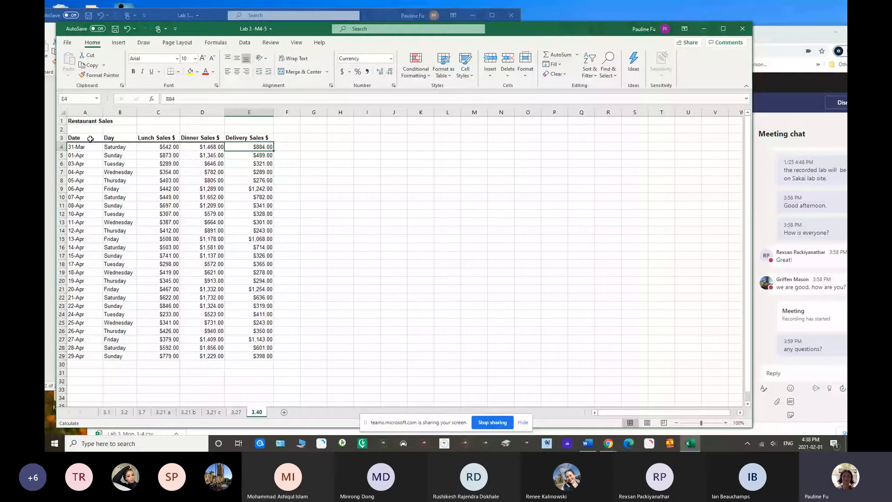
Review the full sales table and its Day column as the grouping field for the dashboard
{"action": "left_click", "coordinate": [90, 139]}
{"action": "key", "text": "ctrl+a"}
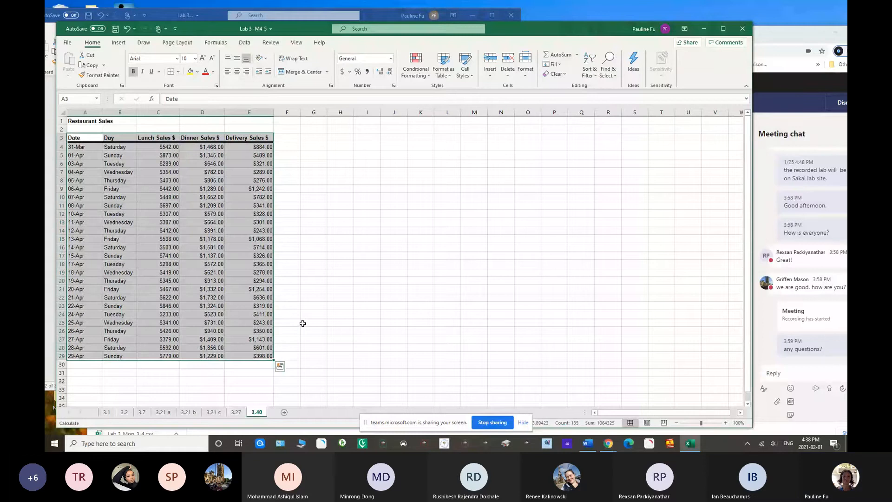
{"action": "left_click", "coordinate": [302, 324]}
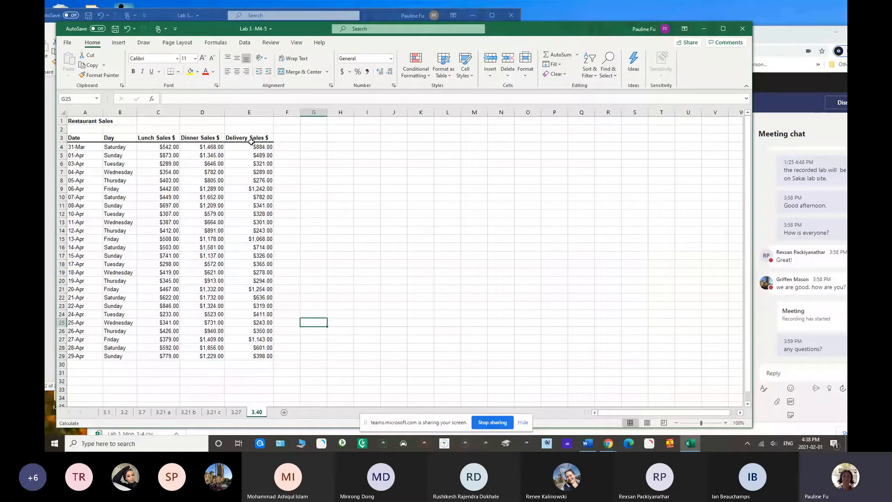
{"action": "left_click", "coordinate": [120, 121]}
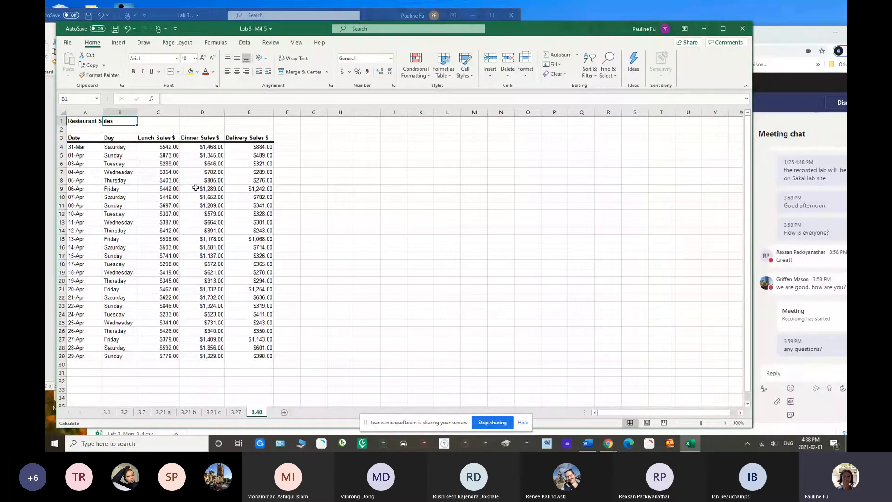
{"action": "left_click", "coordinate": [122, 112]}
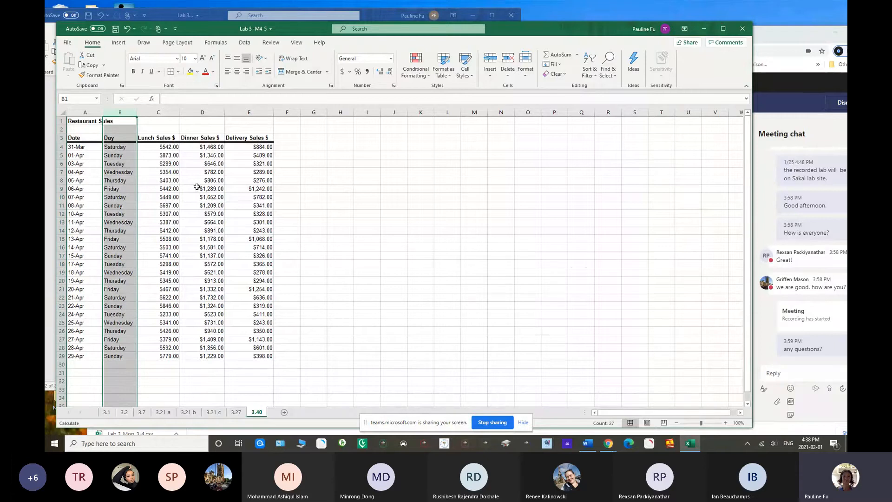
{"action": "left_click", "coordinate": [323, 196]}
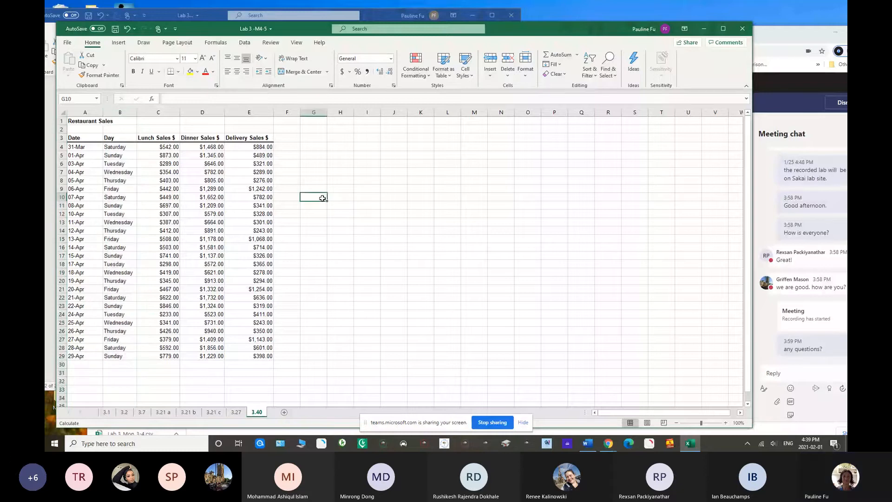
Create a PivotTable from the sales data in A3:E29, placed on the existing 3.40 worksheet at cell G3
{"action": "left_click", "coordinate": [150, 195]}
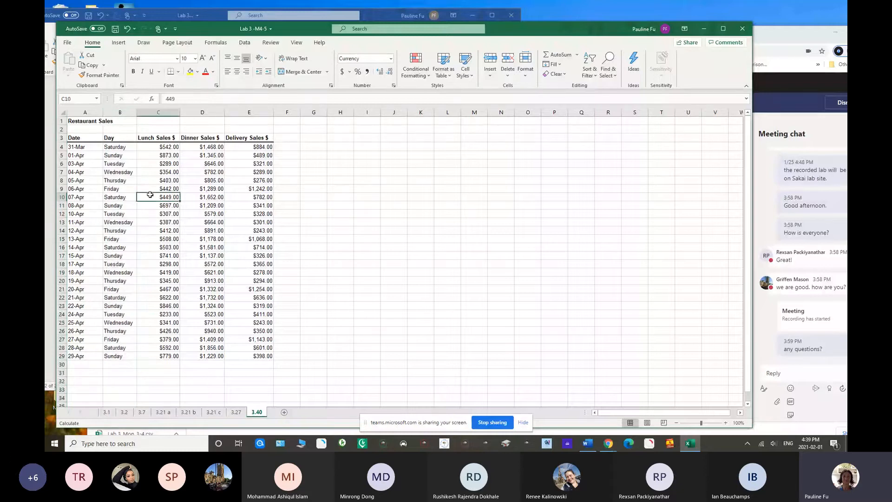
{"action": "left_click", "coordinate": [161, 164]}
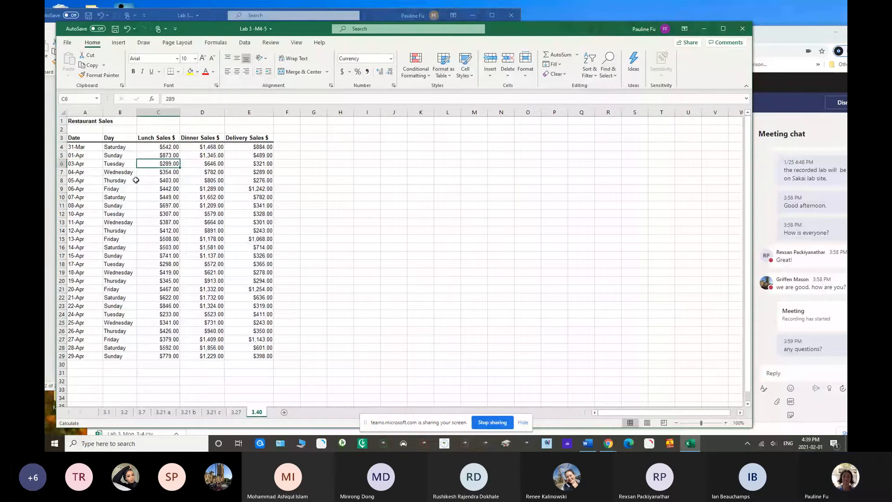
{"action": "left_click", "coordinate": [202, 230]}
{"action": "left_click", "coordinate": [119, 43]}
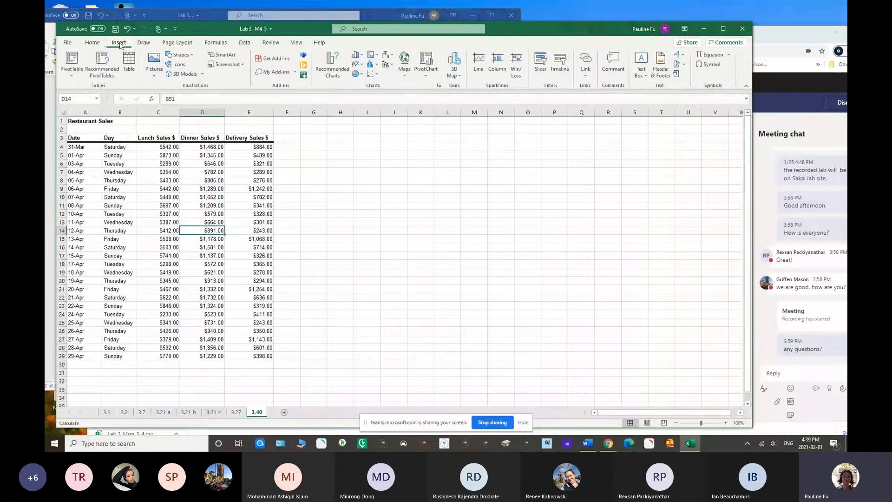
{"action": "left_click", "coordinate": [73, 71]}
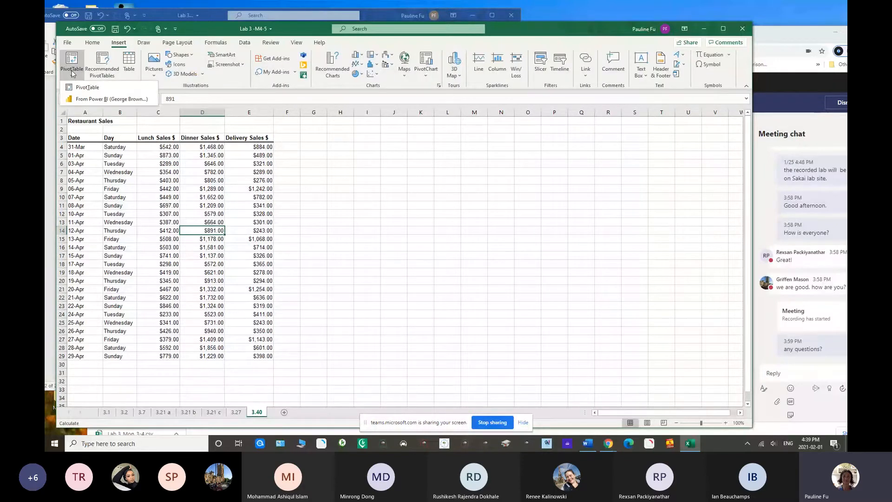
{"action": "left_click", "coordinate": [86, 88]}
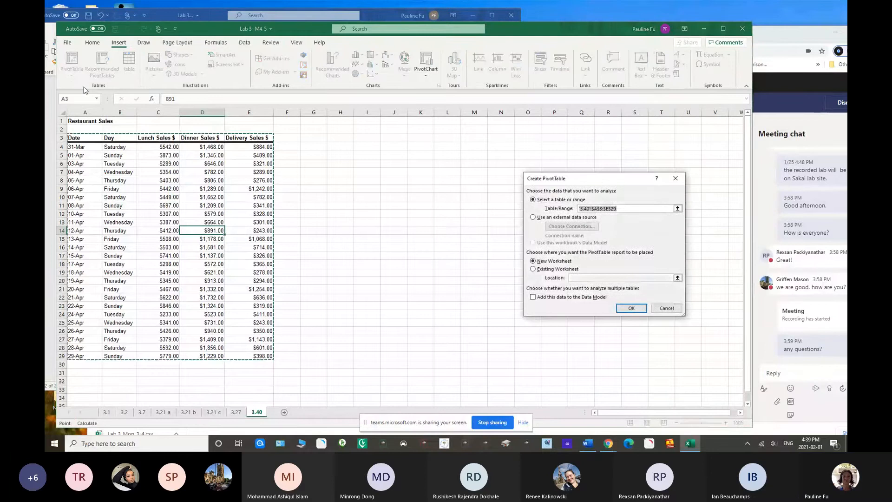
{"action": "left_click", "coordinate": [533, 270]}
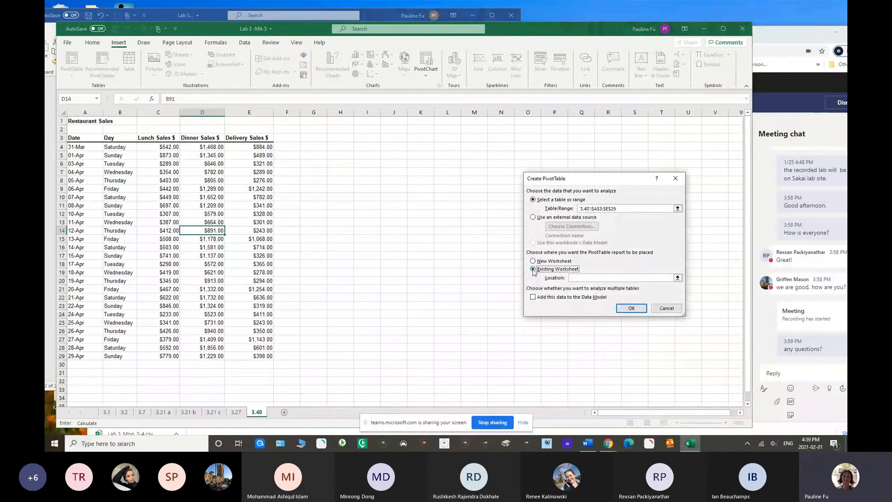
{"action": "left_click", "coordinate": [576, 277]}
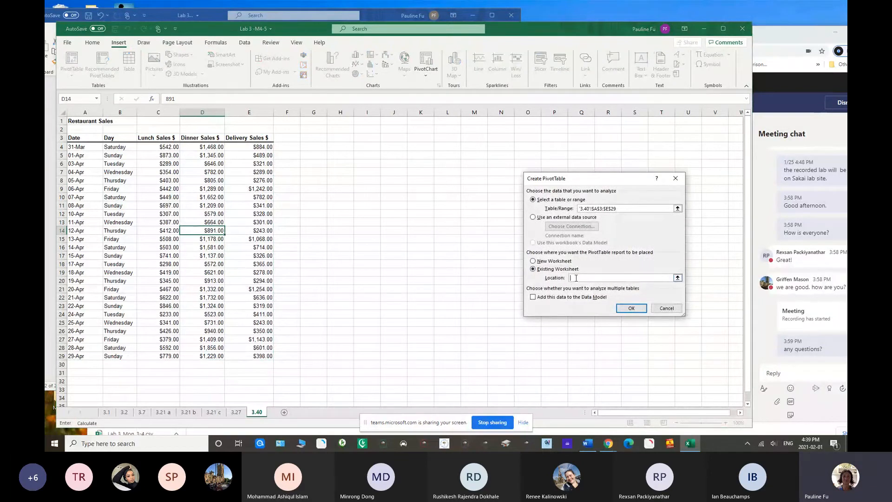
{"action": "left_click", "coordinate": [311, 138]}
{"action": "left_click", "coordinate": [631, 309]}
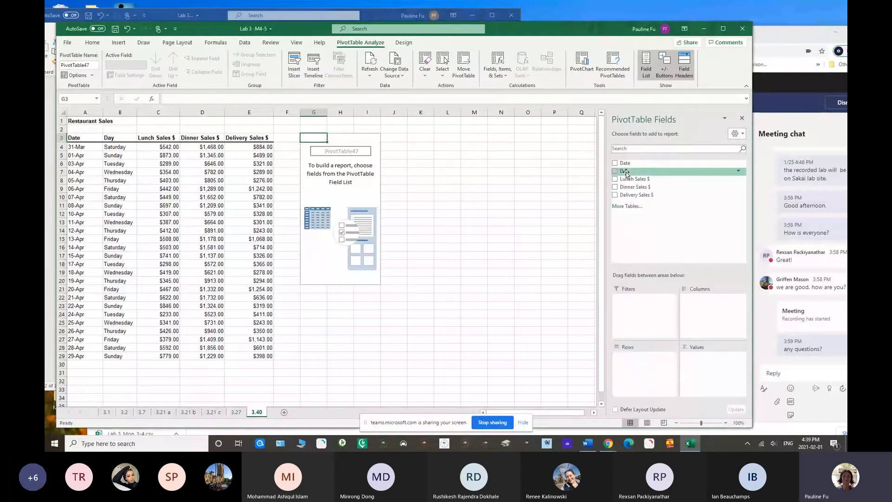
Set up the PivotTable with Day as rows and the sums of Lunch, Dinner and Delivery Sales as values
{"action": "left_click_drag", "start_coordinate": [626, 173], "coordinate": [636, 308]}
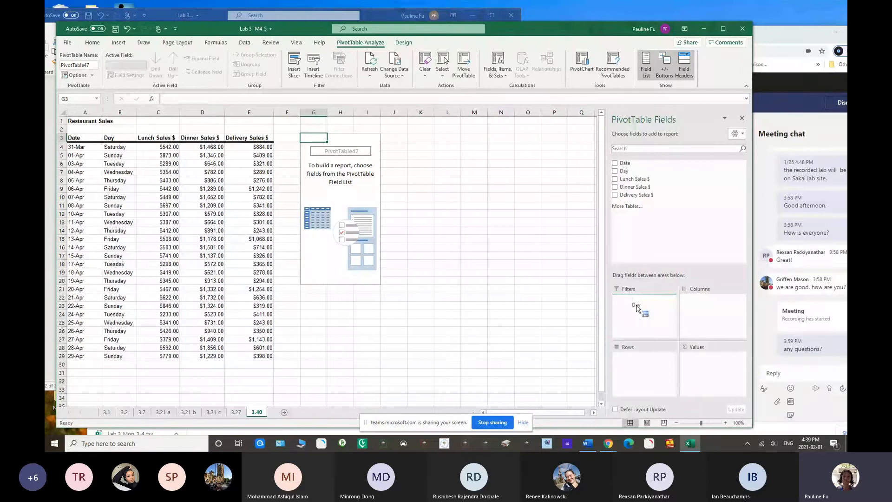
{"action": "left_click_drag", "start_coordinate": [637, 308], "coordinate": [640, 362]}
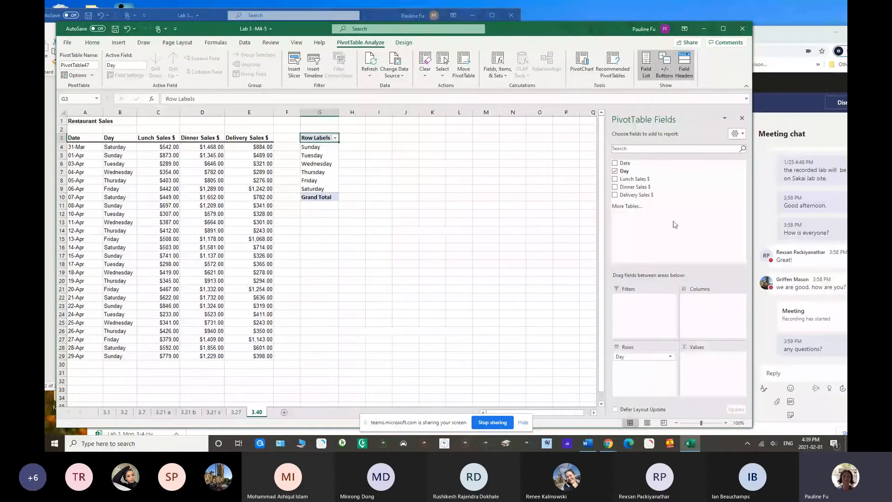
{"action": "left_click_drag", "start_coordinate": [631, 183], "coordinate": [706, 361]}
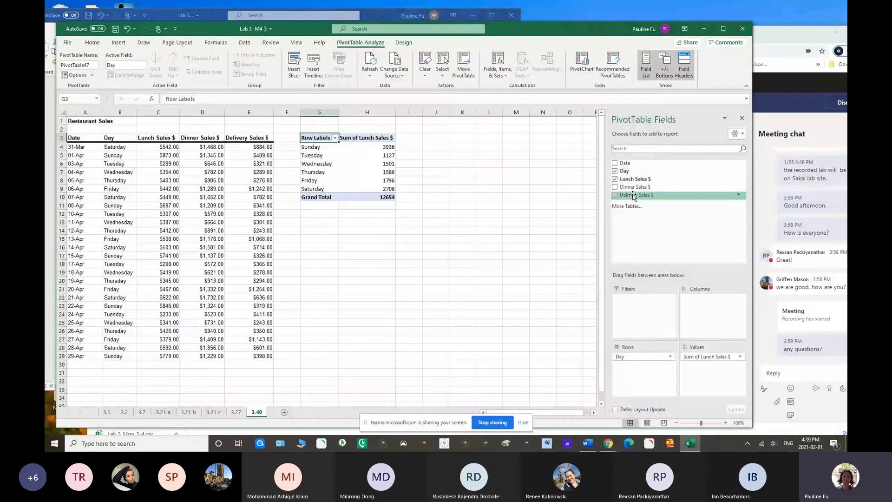
{"action": "left_click_drag", "start_coordinate": [633, 195], "coordinate": [706, 369]}
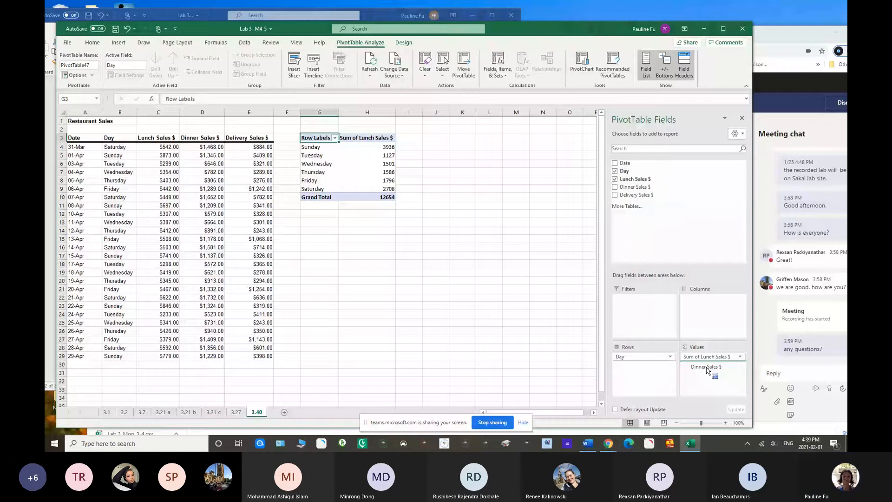
{"action": "left_click_drag", "start_coordinate": [706, 370], "coordinate": [707, 370]}
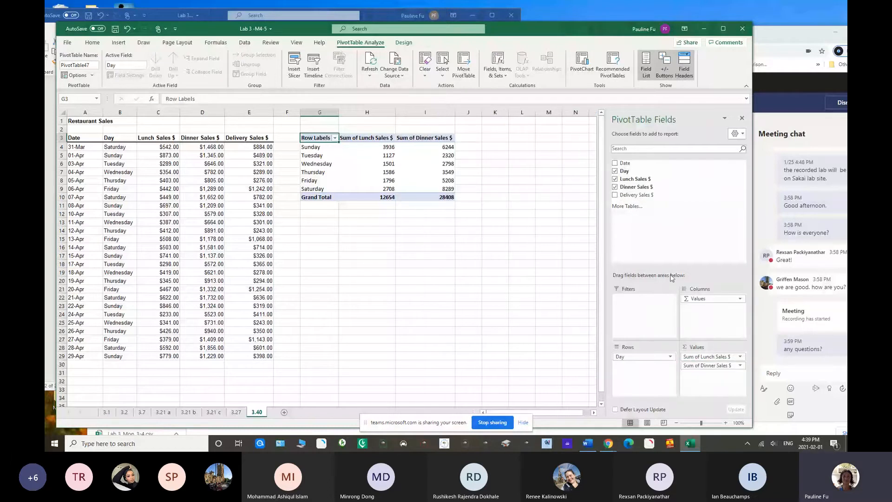
{"action": "left_click_drag", "start_coordinate": [638, 195], "coordinate": [711, 379]}
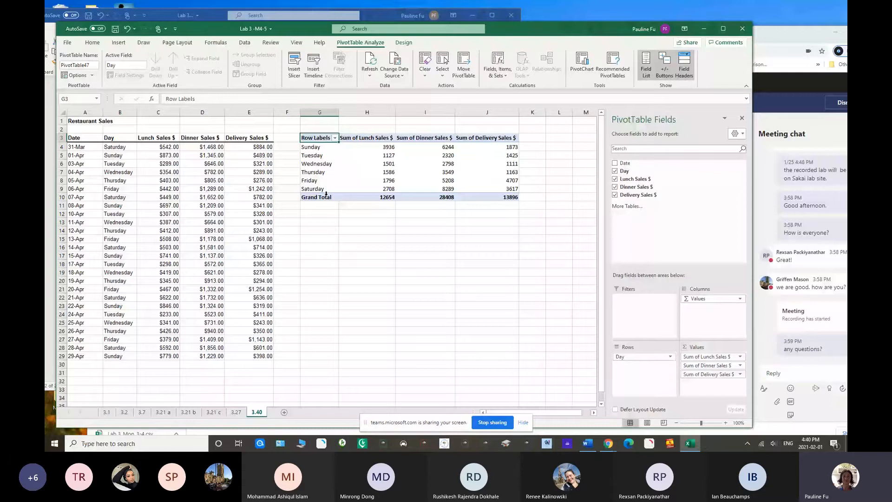
Insert a clustered column PivotChart of the sales by day and place it directly below the PivotTable
{"action": "left_click", "coordinate": [582, 65]}
{"action": "mouse_move", "coordinate": [365, 196]}
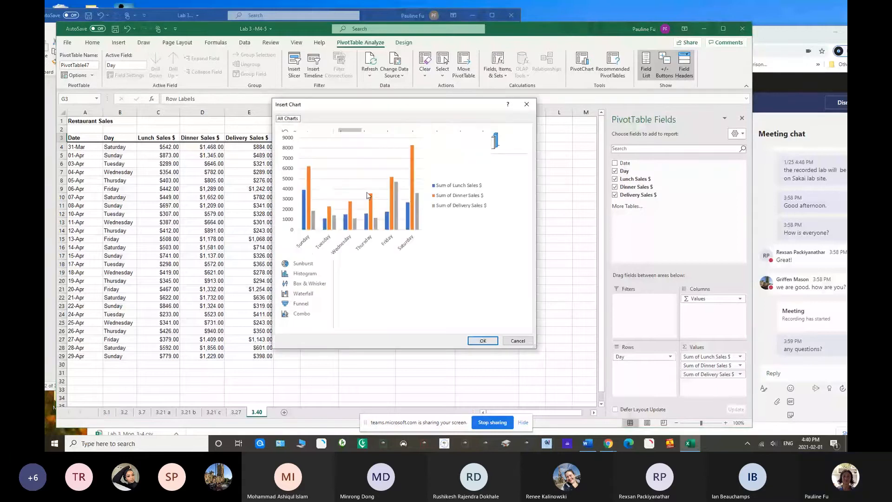
{"action": "left_click", "coordinate": [481, 341]}
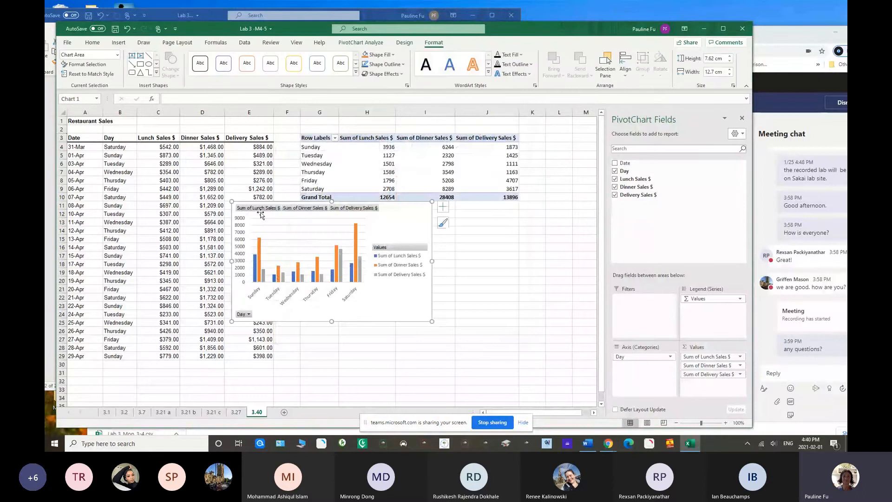
{"action": "mouse_move", "coordinate": [238, 201]}
{"action": "left_mouse_down"}
{"action": "mouse_move", "coordinate": [278, 223]}
{"action": "mouse_move", "coordinate": [311, 211]}
{"action": "mouse_move", "coordinate": [299, 208]}
{"action": "left_mouse_up"}
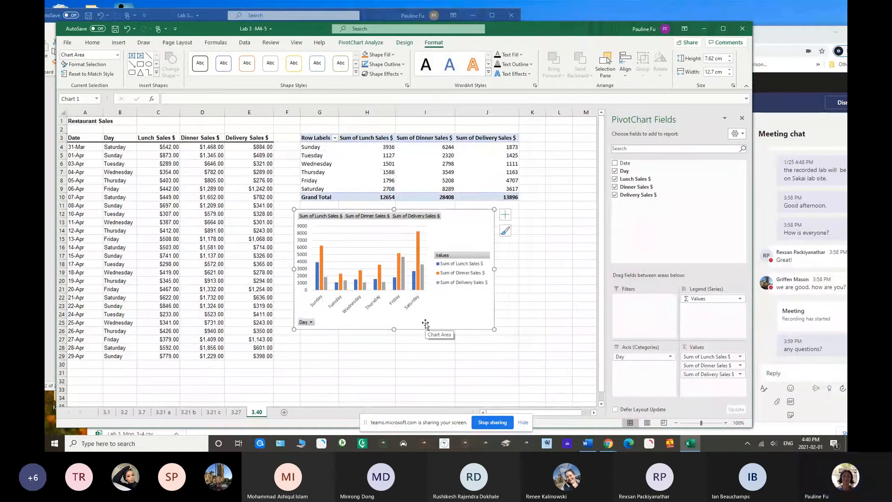
Add a data table and data labels to the PivotChart, and enlarge it to about 10.4 cm high by 15.9 cm wide
{"action": "left_click", "coordinate": [505, 215]}
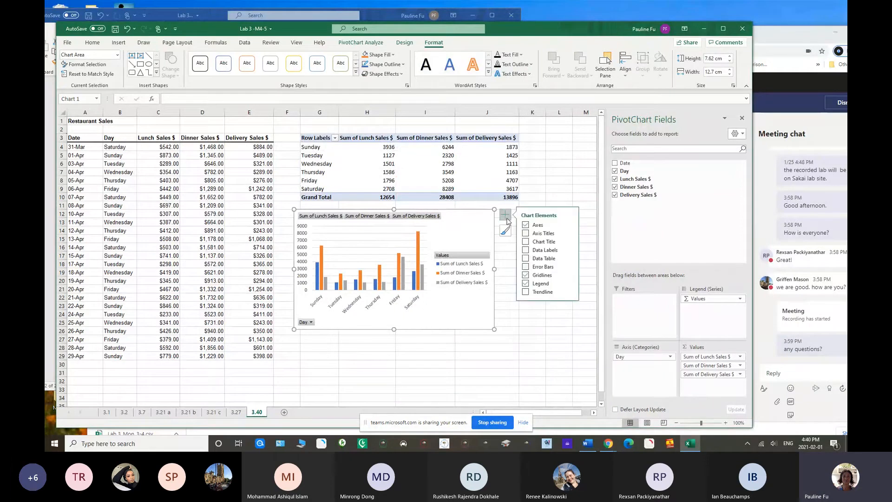
{"action": "left_click", "coordinate": [526, 258]}
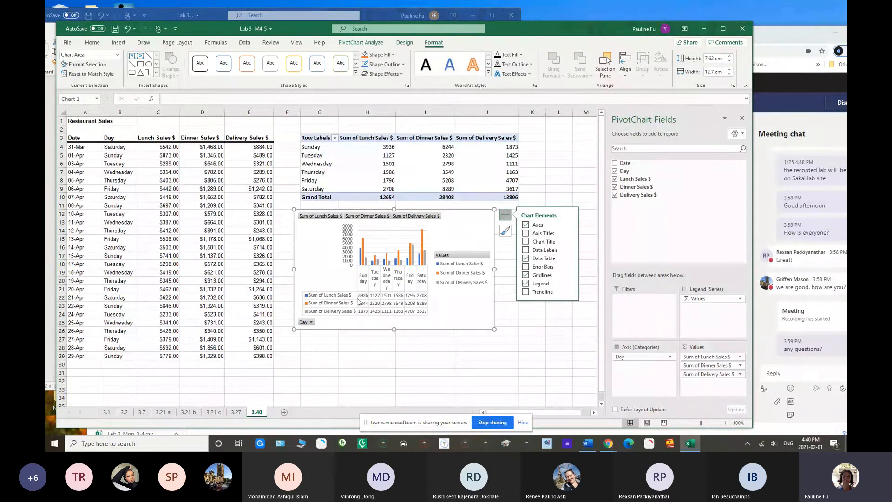
{"action": "left_click", "coordinate": [526, 250]}
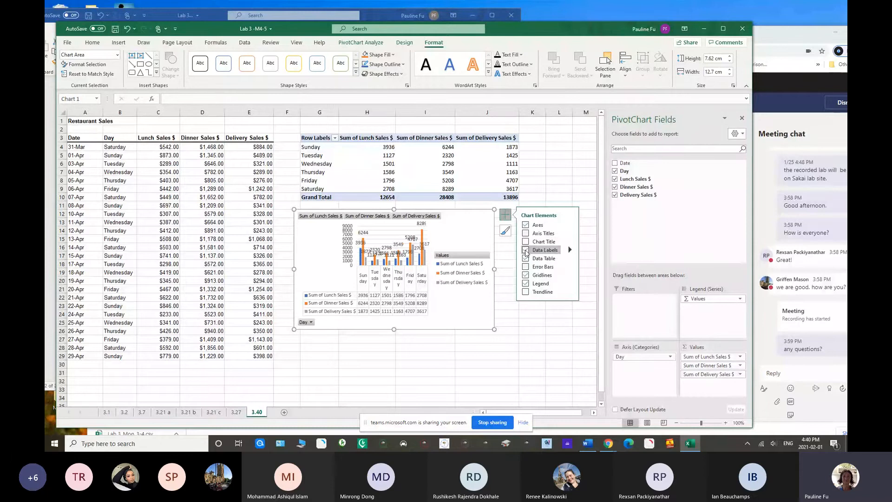
{"action": "left_click_drag", "start_coordinate": [494, 329], "coordinate": [545, 373]}
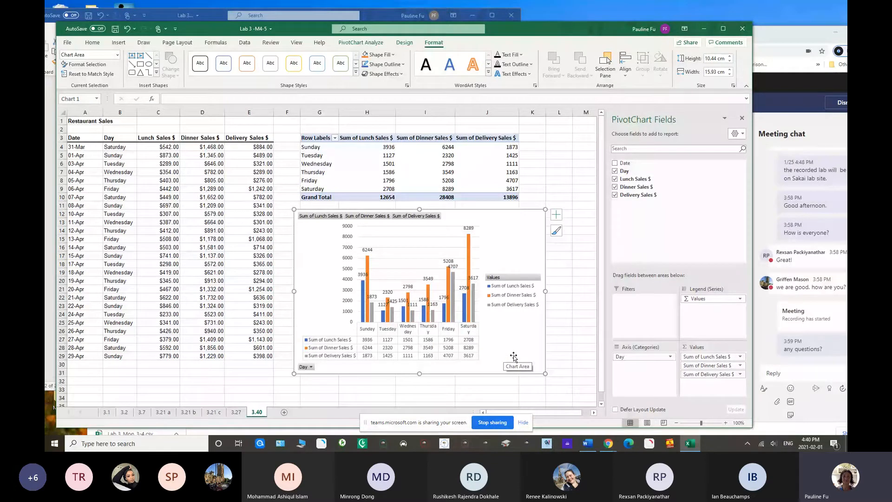
{"action": "left_click", "coordinate": [742, 120]}
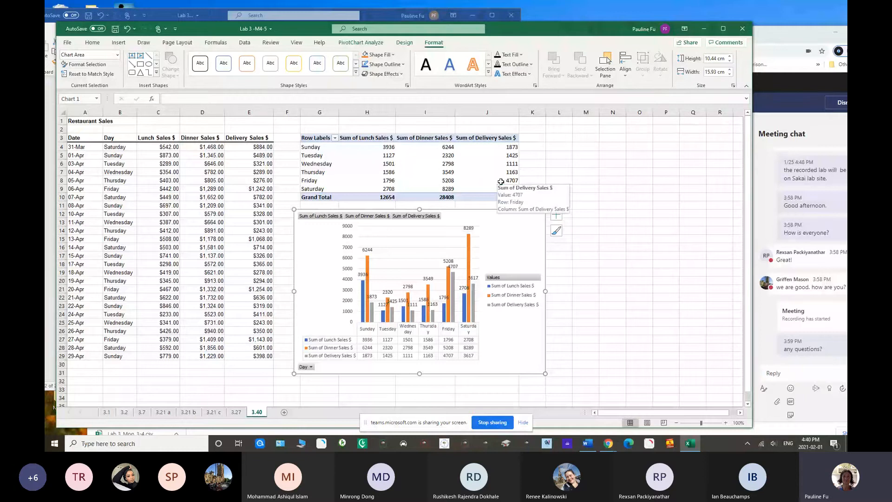
Create a second PivotTable from A3:E29 on the existing 3.40 worksheet at cell L3, beside the first one
{"action": "left_click", "coordinate": [159, 205]}
{"action": "left_click", "coordinate": [159, 230]}
{"action": "left_click", "coordinate": [190, 188]}
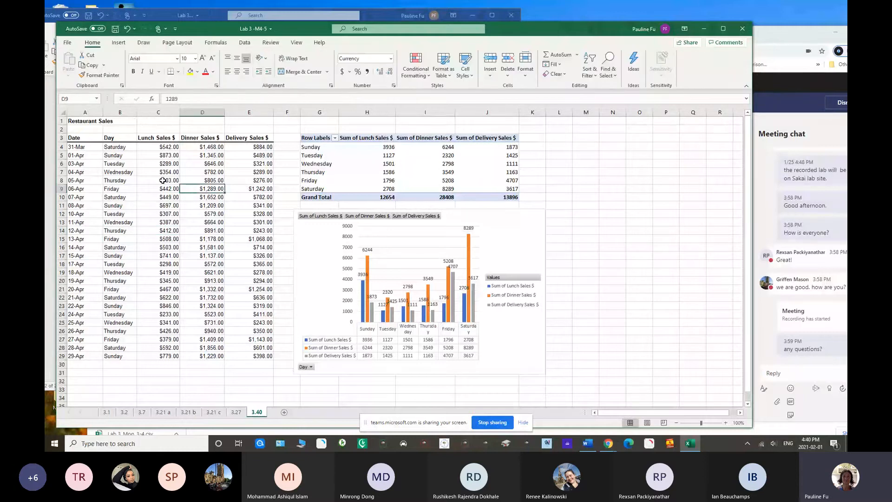
{"action": "left_click", "coordinate": [156, 181]}
{"action": "left_click", "coordinate": [132, 212]}
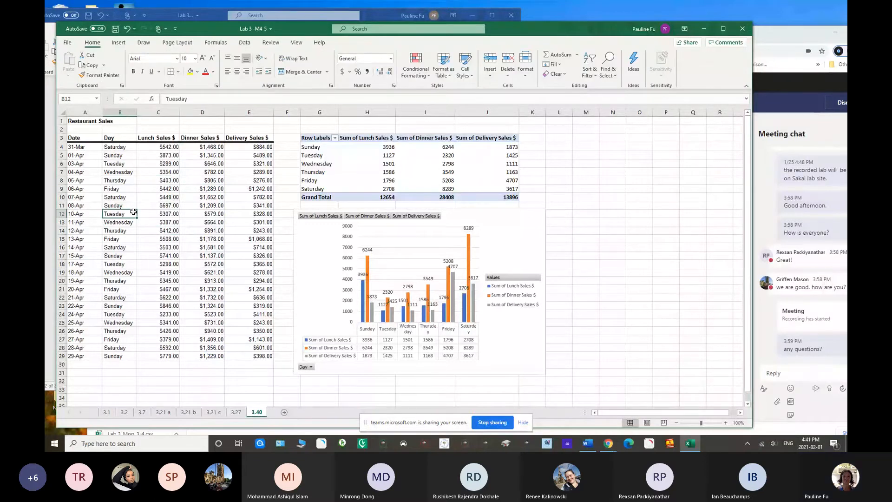
{"action": "left_click", "coordinate": [118, 44]}
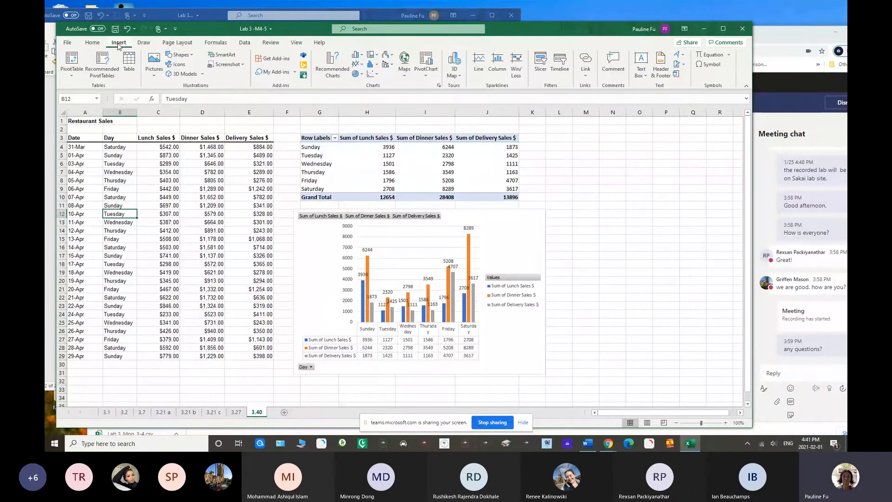
{"action": "left_click", "coordinate": [72, 75]}
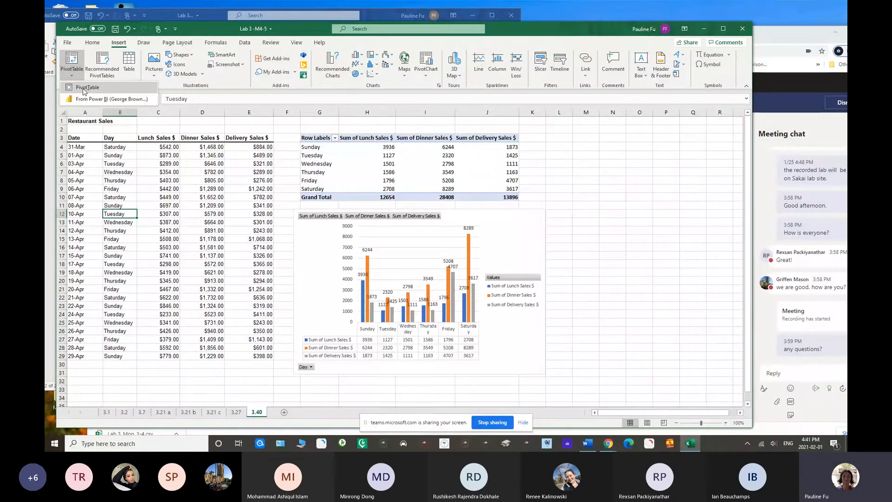
{"action": "left_click", "coordinate": [86, 91]}
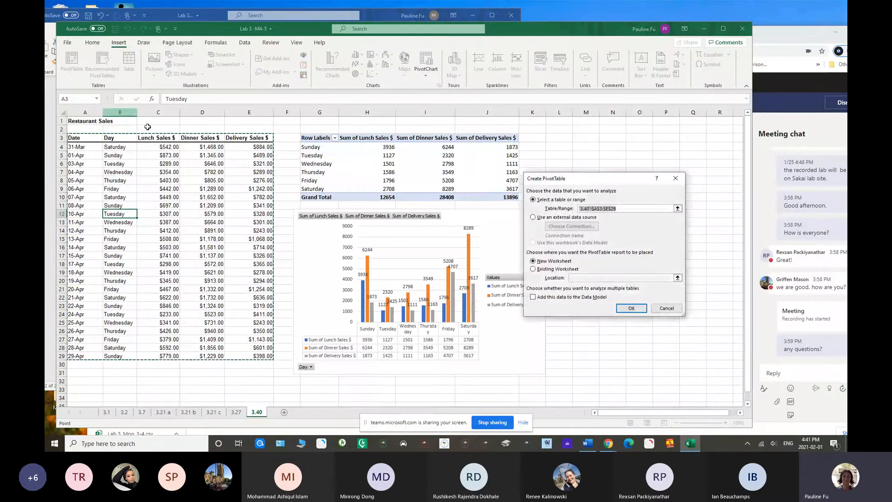
{"action": "left_click", "coordinate": [580, 278]}
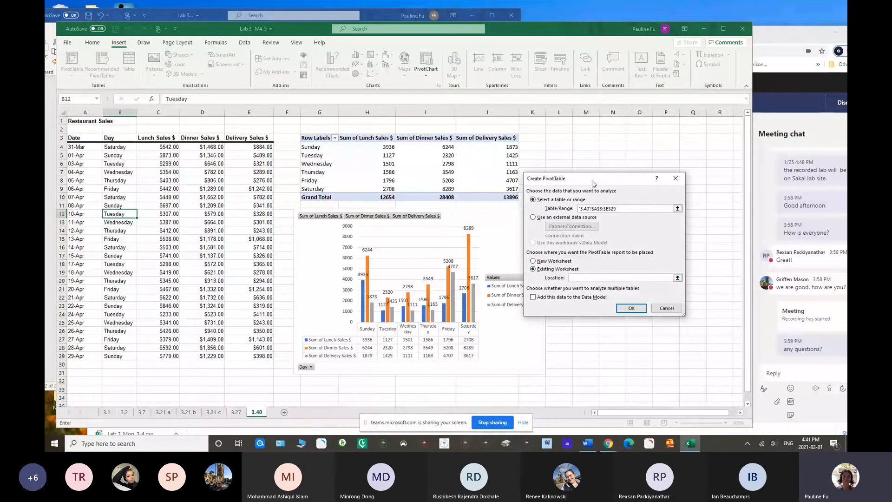
{"action": "left_click_drag", "start_coordinate": [592, 180], "coordinate": [598, 199]}
{"action": "left_click", "coordinate": [555, 136]}
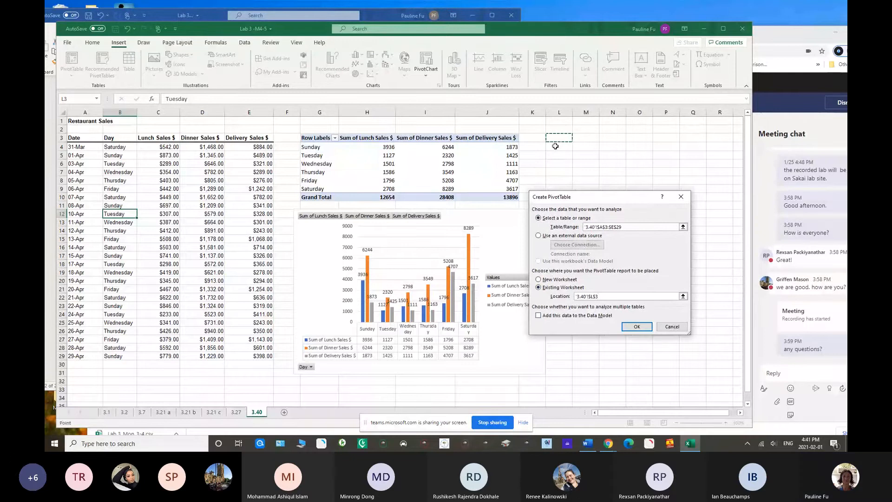
{"action": "left_click", "coordinate": [634, 327]}
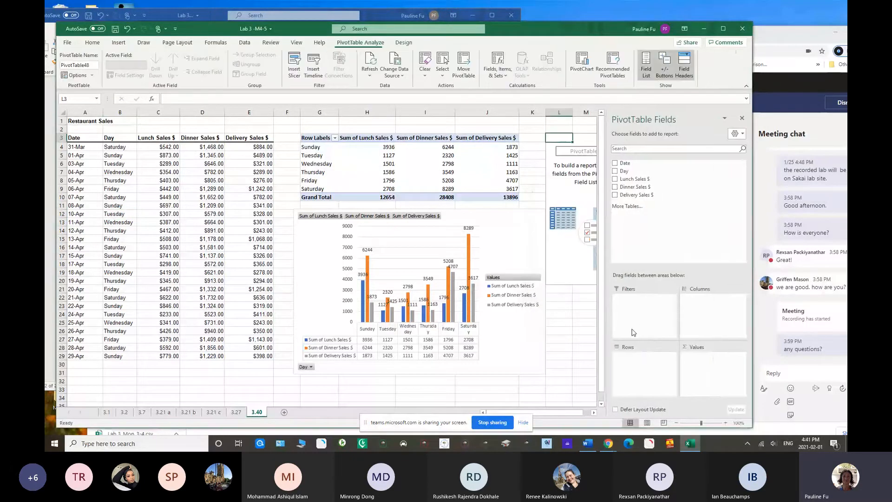
Set the second PivotTable to show Day as rows and the average of Lunch Sales as values
{"action": "left_click_drag", "start_coordinate": [545, 31], "coordinate": [419, 16]}
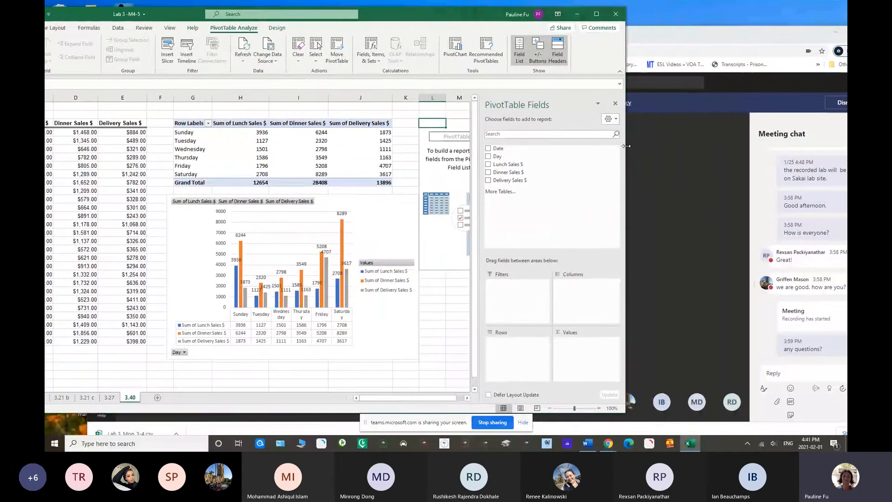
{"action": "left_click_drag", "start_coordinate": [626, 148], "coordinate": [709, 148]}
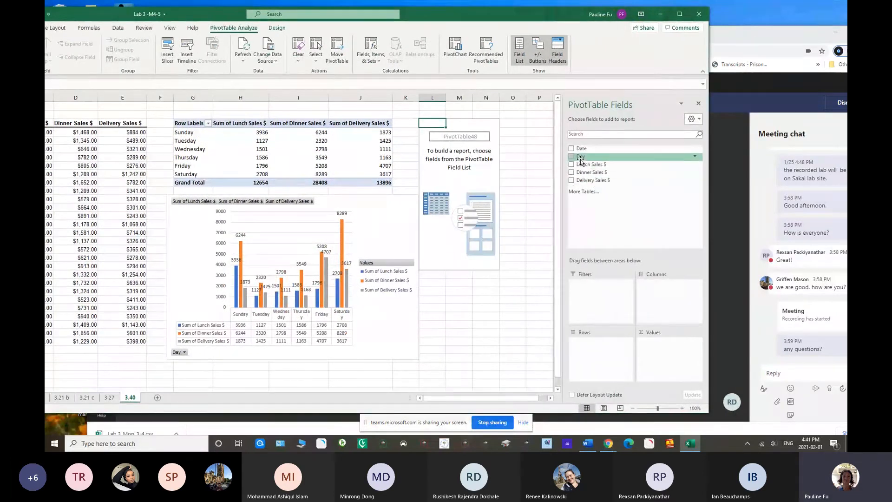
{"action": "left_click_drag", "start_coordinate": [581, 159], "coordinate": [593, 350]}
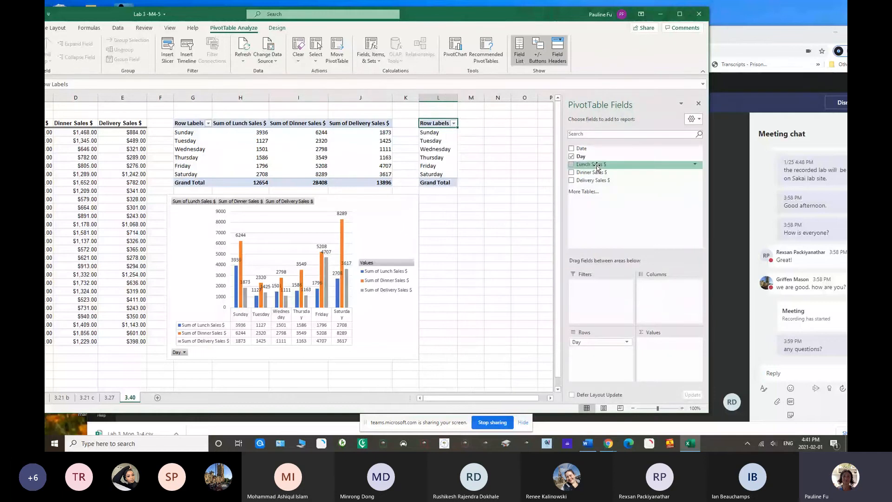
{"action": "left_click_drag", "start_coordinate": [597, 166], "coordinate": [662, 346]}
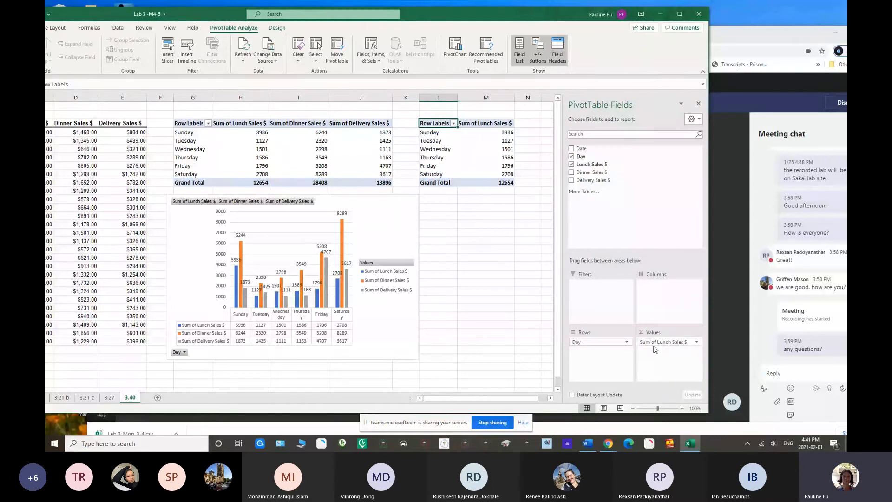
{"action": "left_click", "coordinate": [697, 343]}
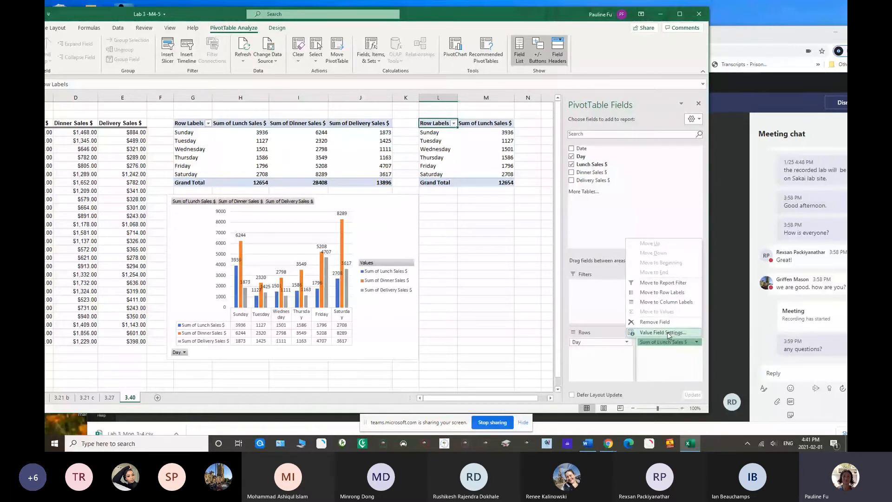
{"action": "left_click", "coordinate": [668, 333]}
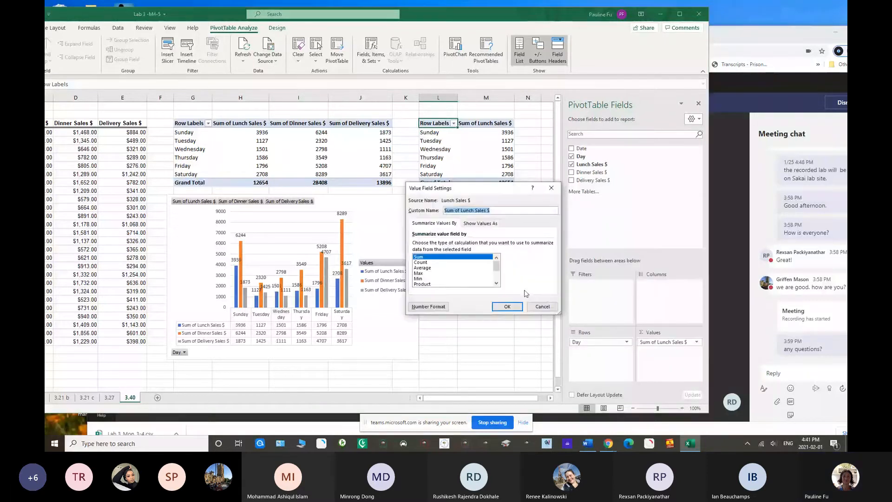
{"action": "left_click", "coordinate": [427, 268]}
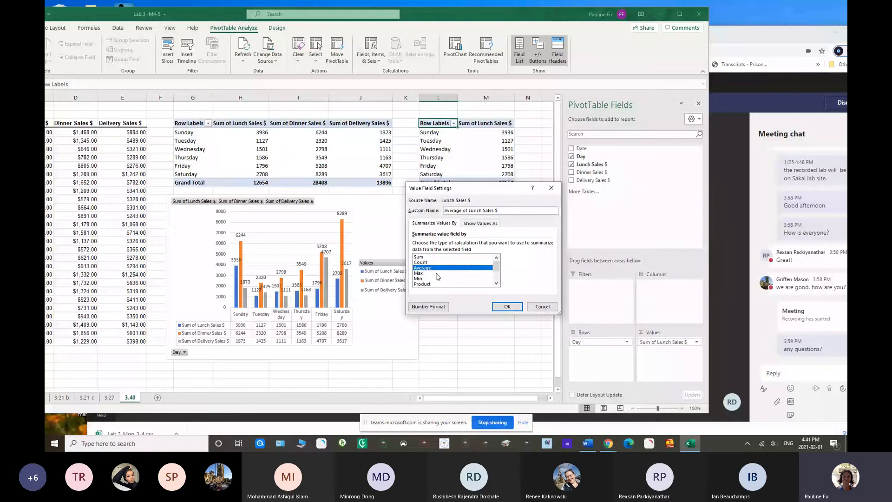
{"action": "left_click", "coordinate": [507, 307]}
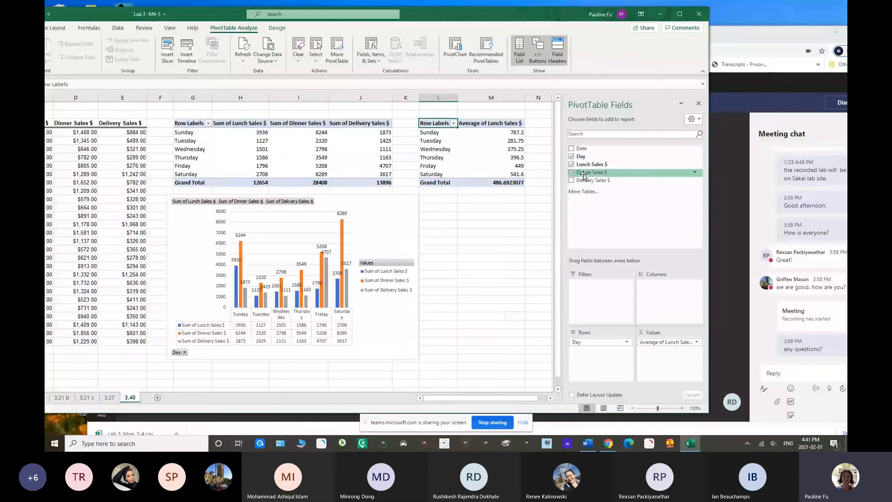
Add Dinner Sales to the second PivotTable's values, summarized by Average
{"action": "left_click_drag", "start_coordinate": [583, 175], "coordinate": [665, 353]}
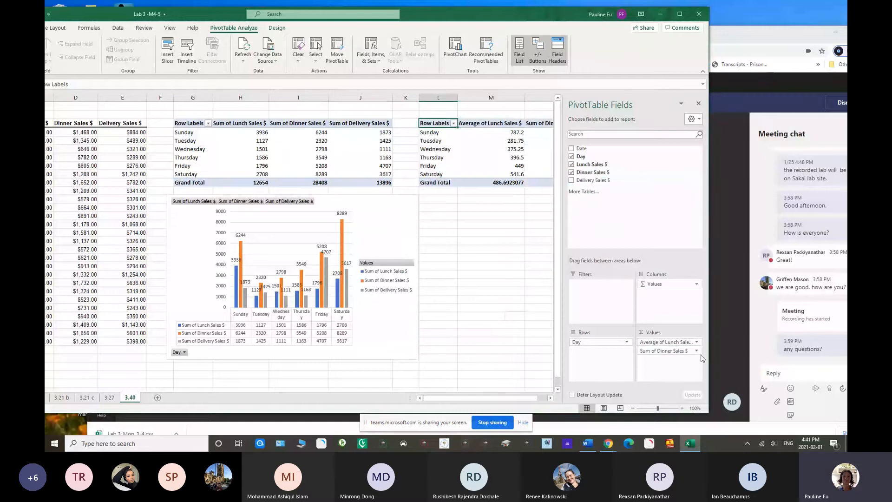
{"action": "left_click", "coordinate": [698, 353]}
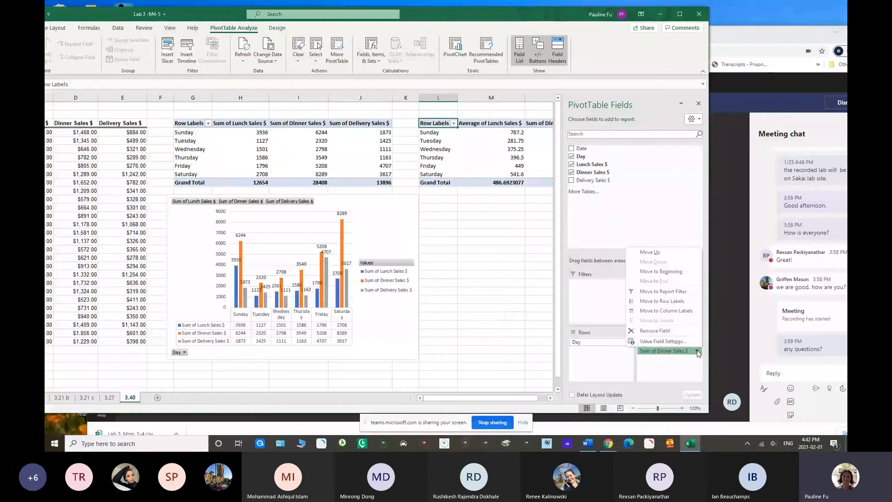
{"action": "left_click", "coordinate": [665, 342]}
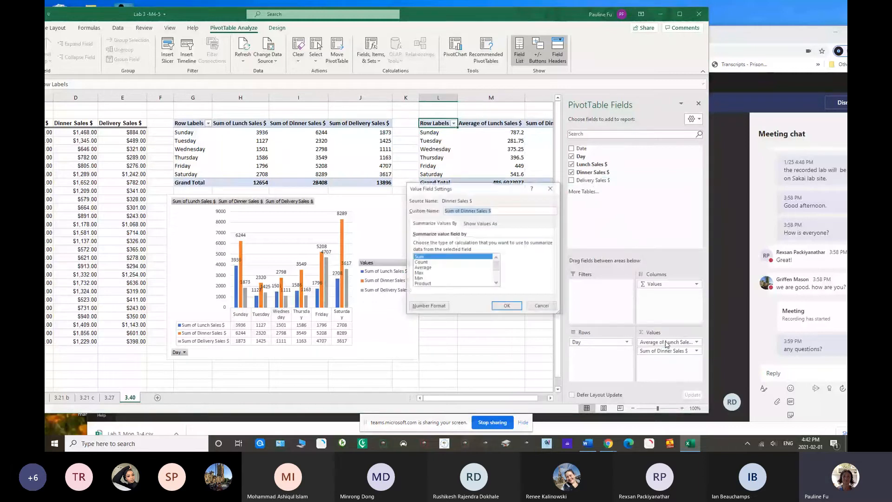
{"action": "left_click", "coordinate": [430, 268]}
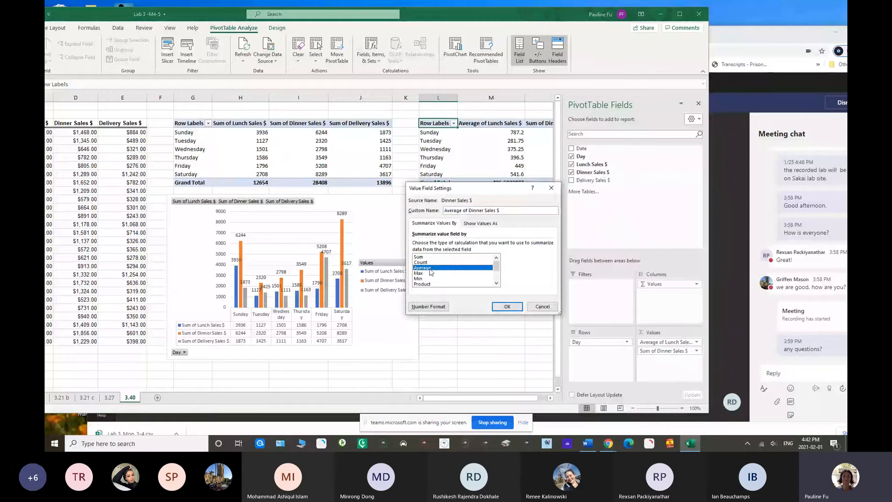
{"action": "left_click", "coordinate": [506, 306]}
Add Delivery Sales to the second PivotTable's values, summarized by Average, and close the field list
{"action": "left_click_drag", "start_coordinate": [594, 185], "coordinate": [666, 364]}
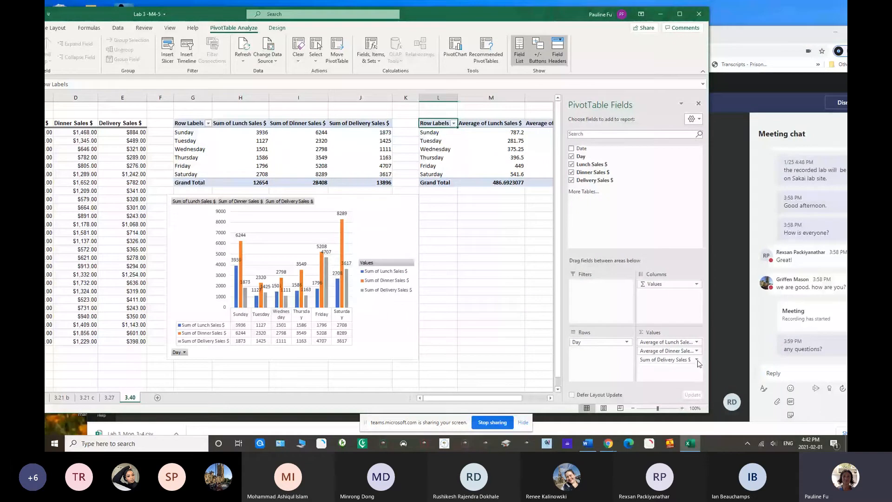
{"action": "left_click", "coordinate": [697, 360]}
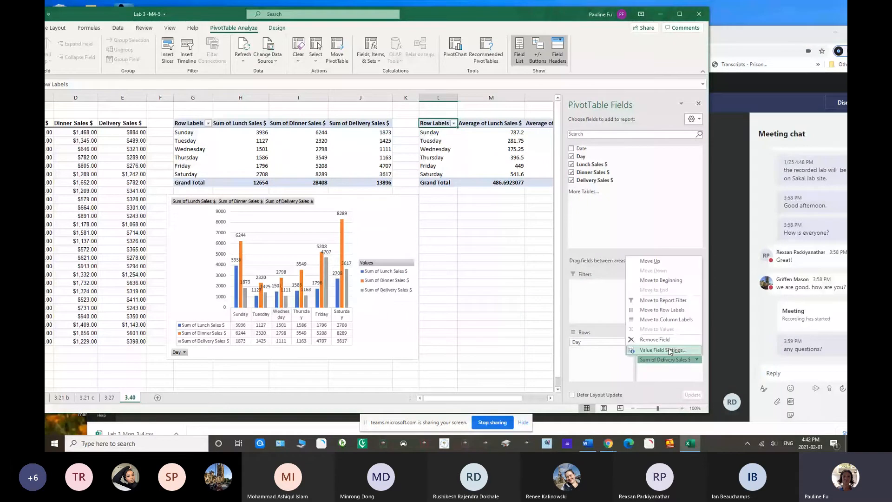
{"action": "left_click", "coordinate": [670, 351]}
{"action": "left_click", "coordinate": [446, 268]}
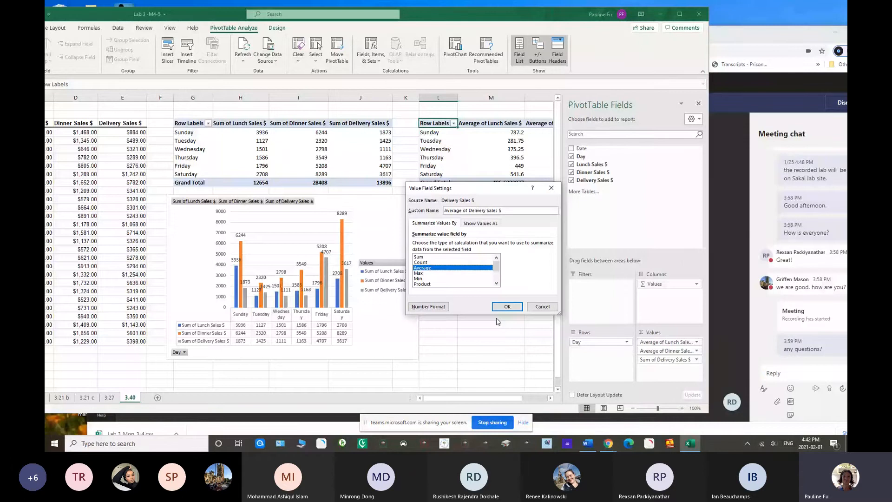
{"action": "left_click", "coordinate": [504, 307]}
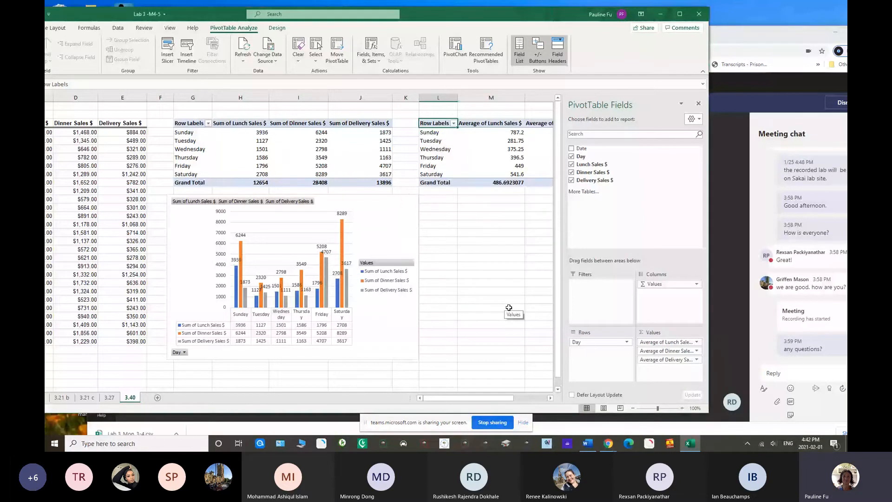
{"action": "left_click", "coordinate": [698, 103]}
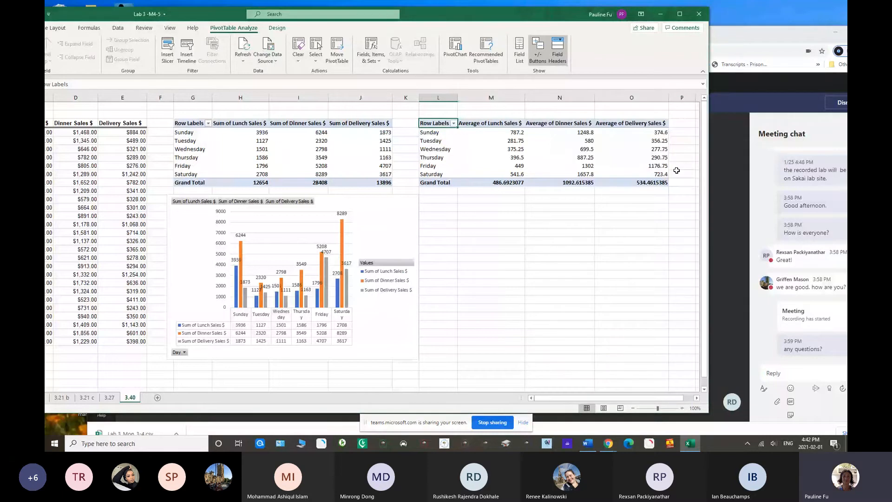
Insert a clustered column PivotChart of the average sales by day and place it directly below the second PivotTable
{"action": "left_click", "coordinate": [454, 56]}
{"action": "left_click", "coordinate": [405, 326]}
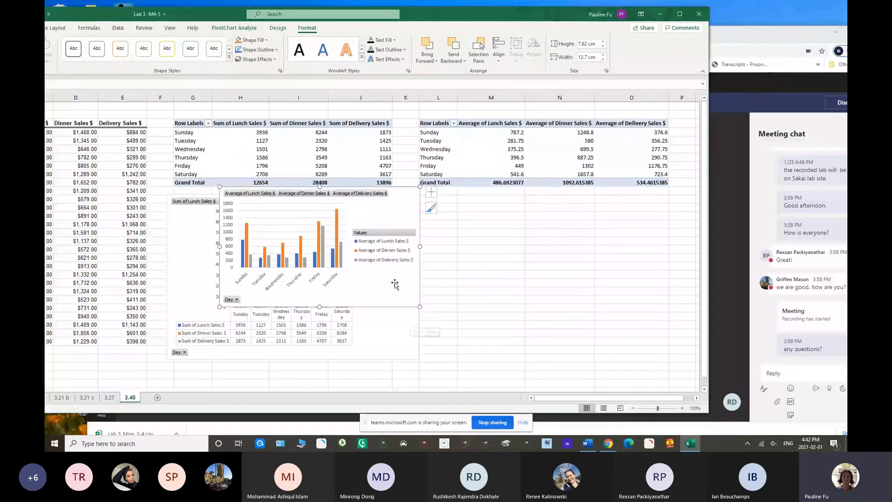
{"action": "left_click_drag", "start_coordinate": [394, 284], "coordinate": [555, 328]}
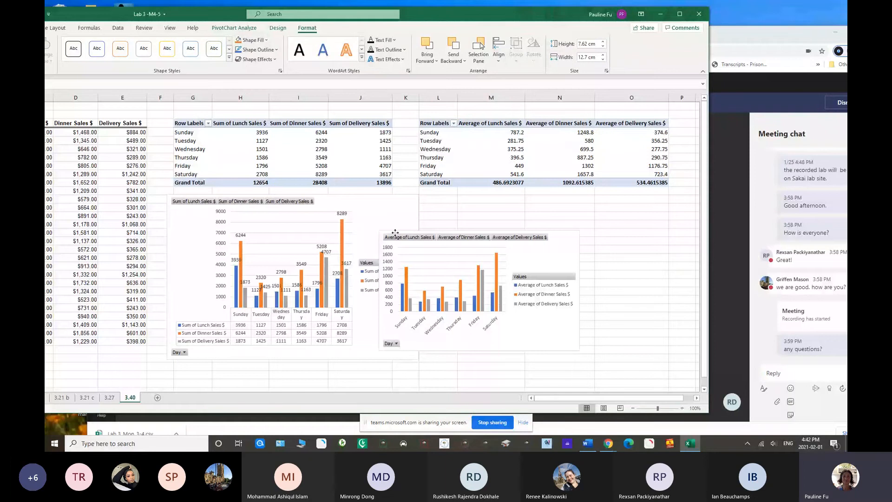
{"action": "left_click_drag", "start_coordinate": [395, 232], "coordinate": [447, 199]}
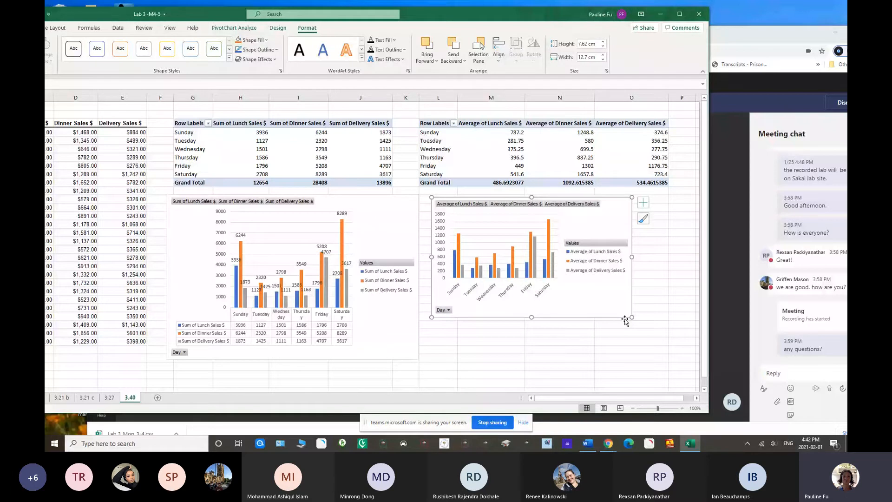
Add data labels and a data table to the average sales PivotChart, and enlarge it to about 10.2 cm high by 16.2 cm wide
{"action": "left_click", "coordinate": [643, 202]}
{"action": "left_click", "coordinate": [664, 246]}
{"action": "left_click", "coordinate": [665, 238]}
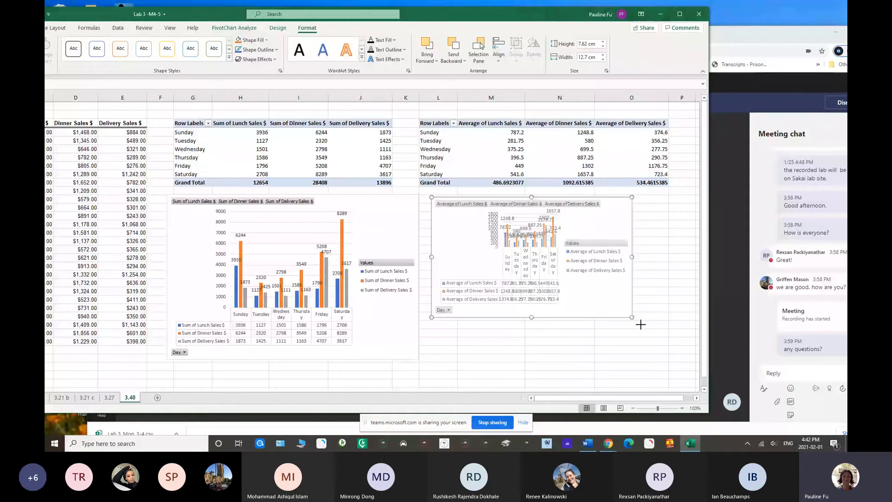
{"action": "left_click_drag", "start_coordinate": [641, 325], "coordinate": [687, 359]}
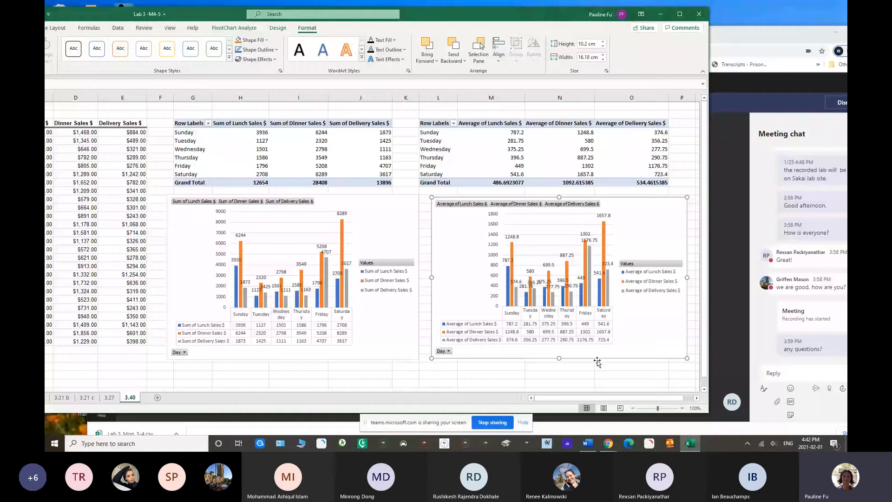
Insert the recommended line chart of Lunch, Dinner and Delivery Sales by day from the source range B3:E29
{"action": "scroll", "coordinate": [457, 239], "scroll_direction": "right", "scroll_amount": 2}
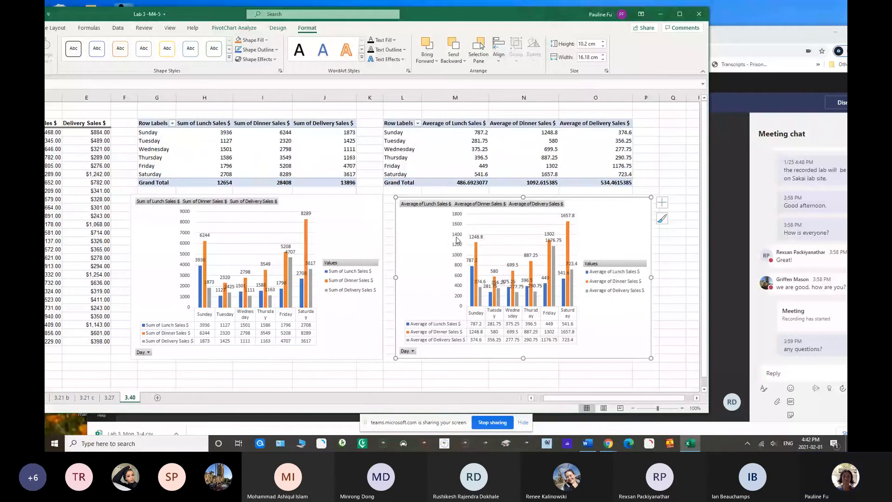
{"action": "left_click_drag", "start_coordinate": [560, 398], "coordinate": [550, 400]}
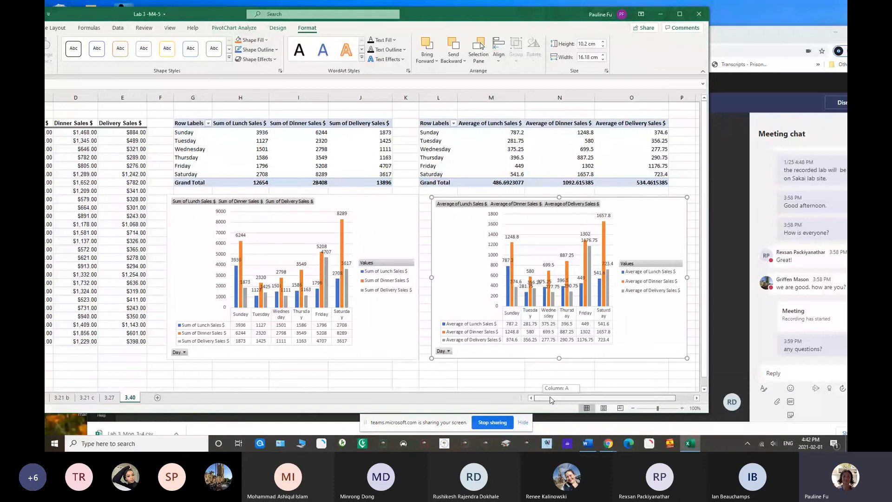
{"action": "scroll", "coordinate": [551, 400], "scroll_direction": "down", "scroll_amount": 1}
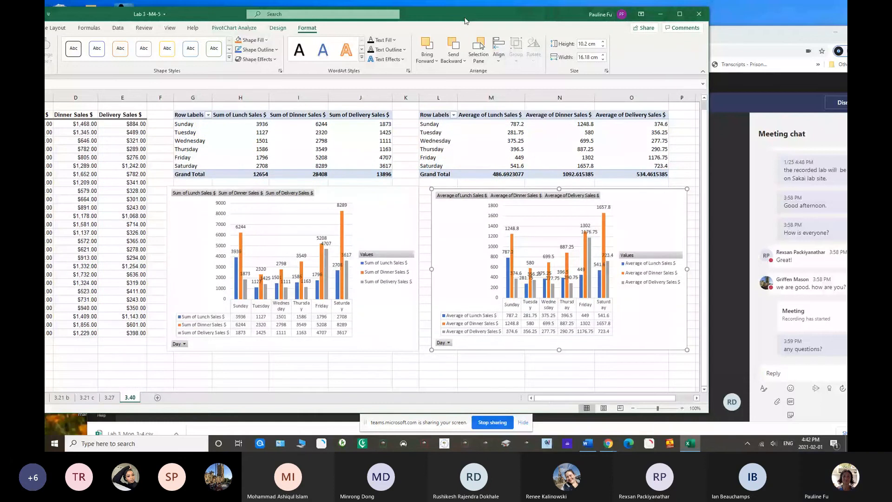
{"action": "double_click", "coordinate": [465, 20]}
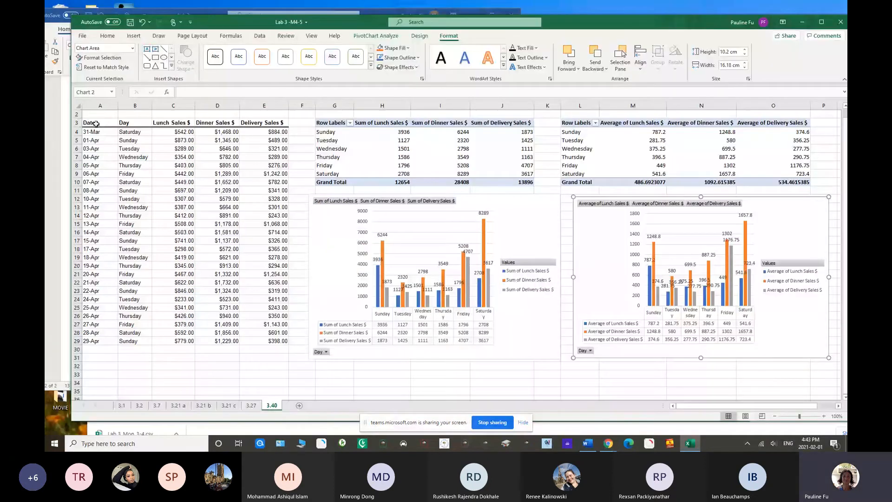
{"action": "left_click_drag", "start_coordinate": [125, 122], "coordinate": [229, 133]}
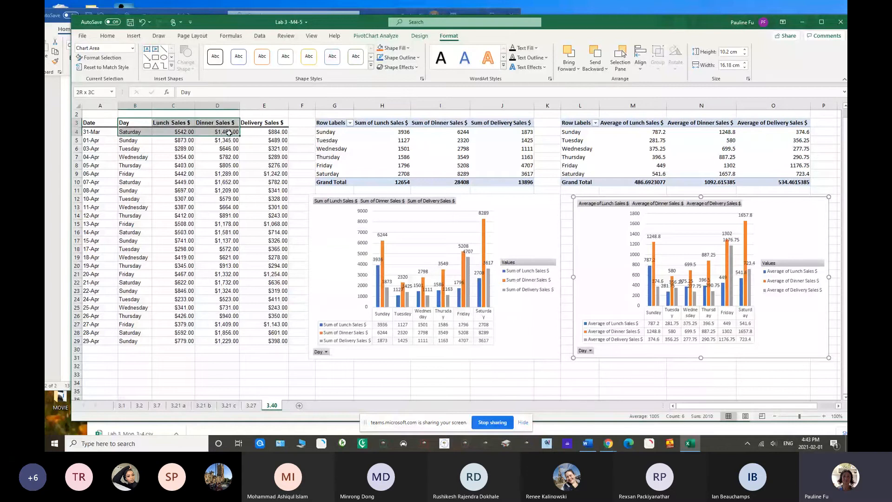
{"action": "left_click_drag", "start_coordinate": [229, 133], "coordinate": [280, 344]}
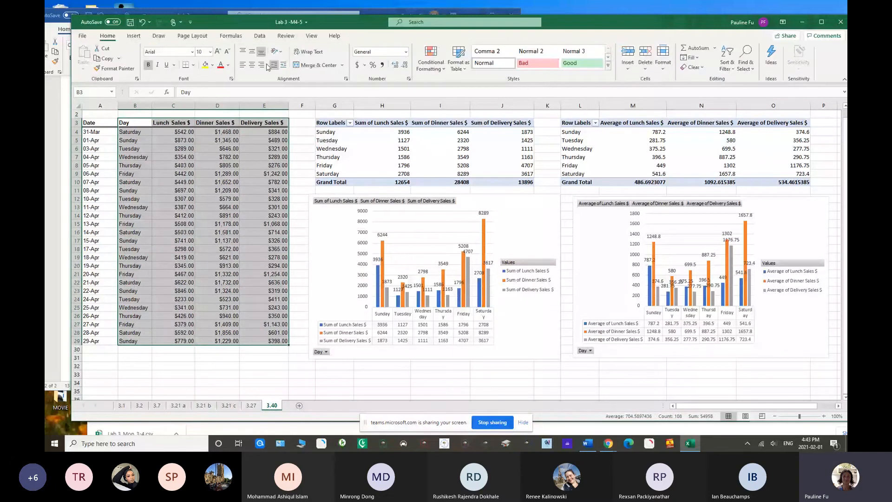
{"action": "left_click", "coordinate": [134, 35]}
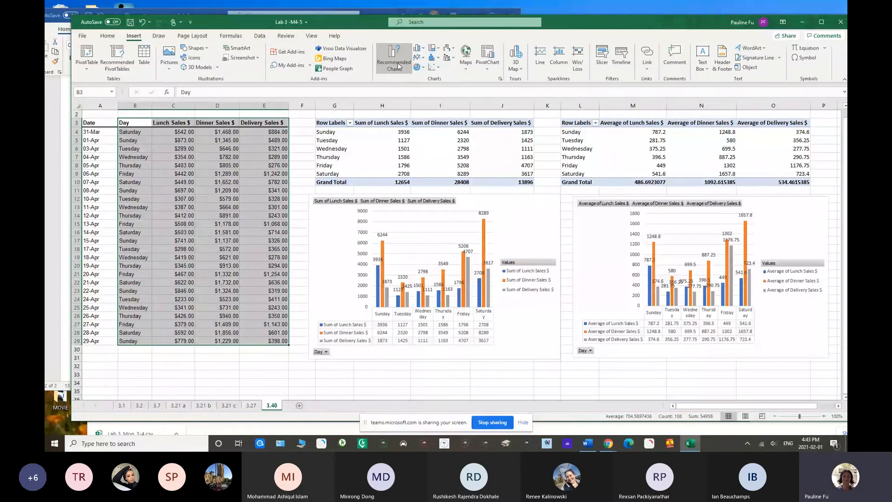
{"action": "left_click", "coordinate": [394, 59]}
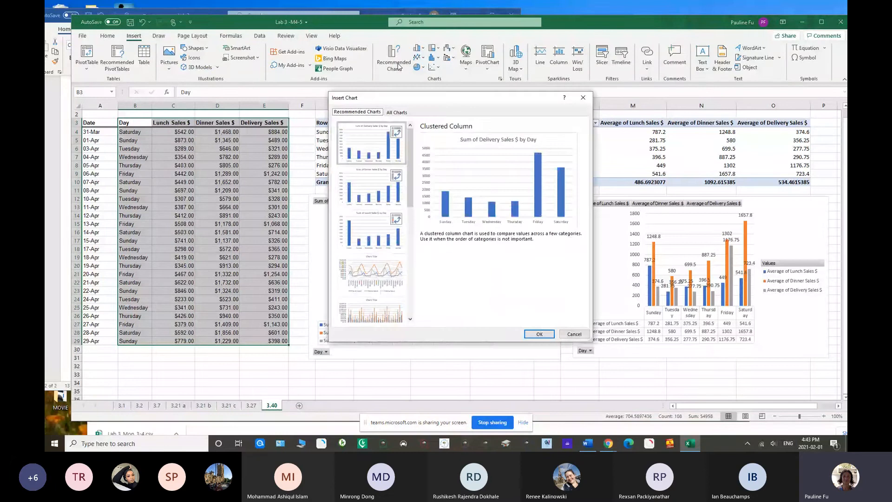
{"action": "left_click", "coordinate": [369, 291]}
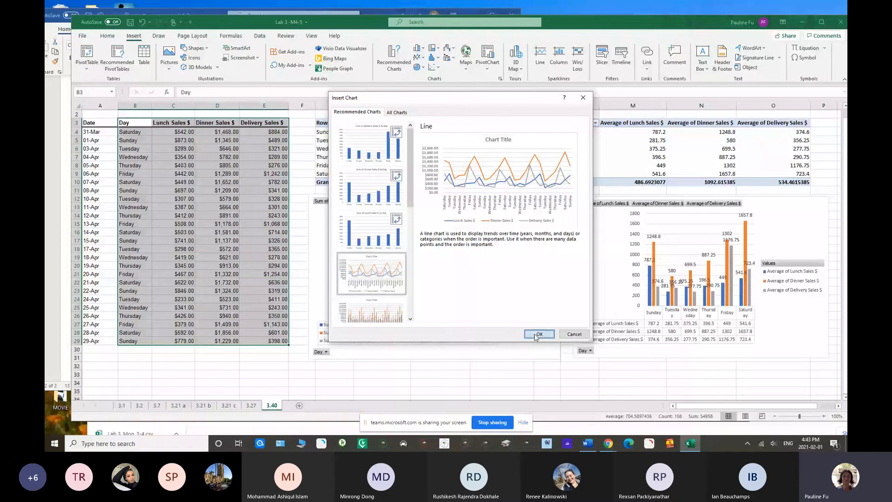
{"action": "left_click", "coordinate": [538, 335]}
Move the line chart directly below the sum of sales PivotChart and enlarge it slightly
{"action": "left_click_drag", "start_coordinate": [628, 22], "coordinate": [563, 9]}
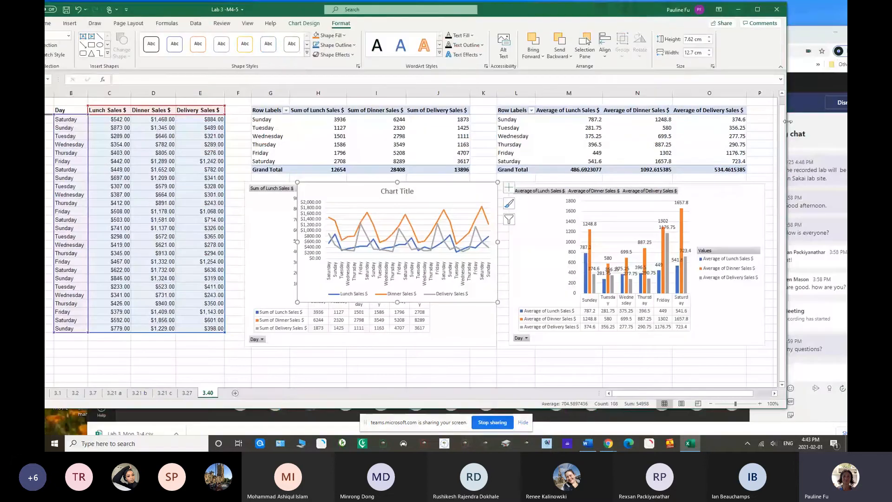
{"action": "left_click_drag", "start_coordinate": [369, 194], "coordinate": [321, 360]}
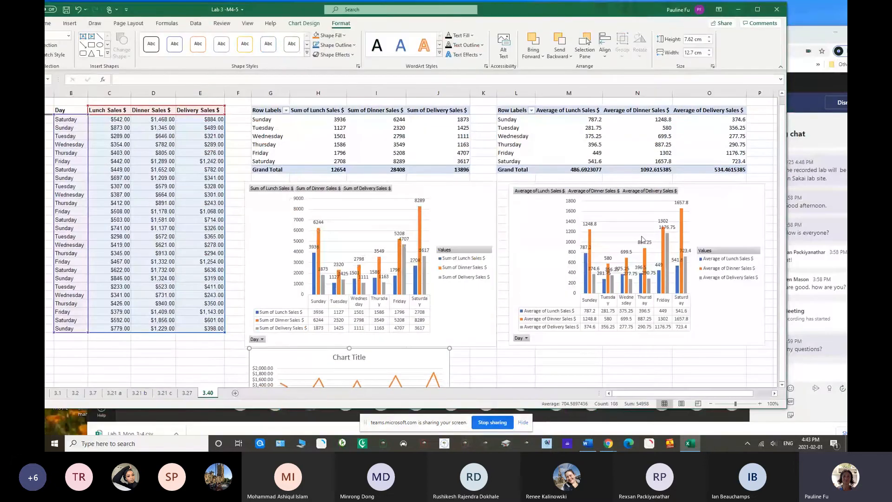
{"action": "left_click_drag", "start_coordinate": [782, 153], "coordinate": [783, 276]}
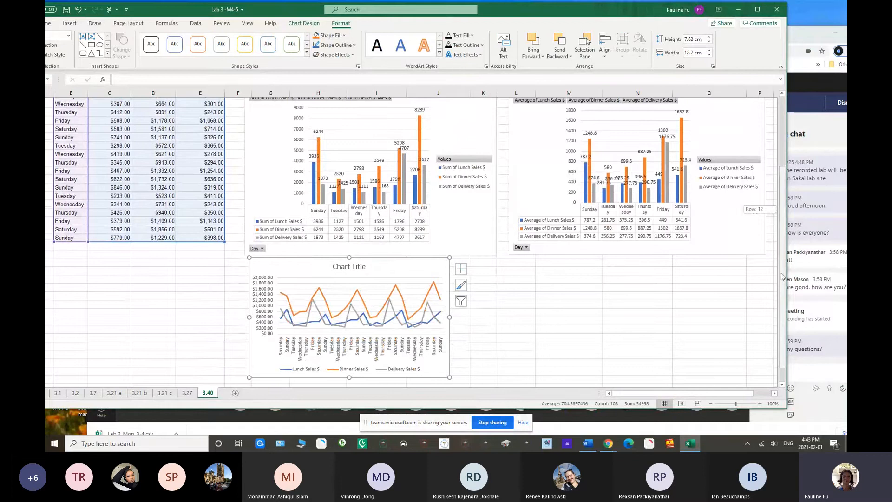
Set the line chart's title to "April Sales" and close the title formatting pane
{"action": "double_click", "coordinate": [351, 263]}
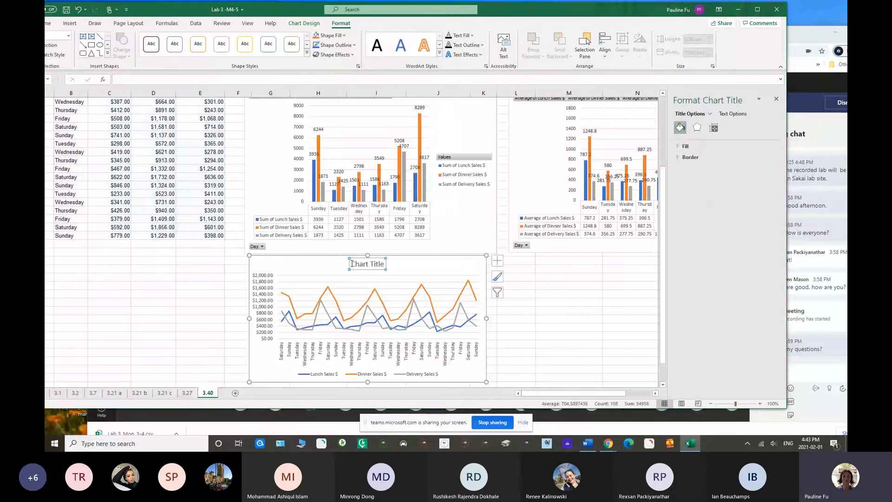
{"action": "left_click_drag", "start_coordinate": [351, 263], "coordinate": [385, 265]}
{"action": "type", "text": "A"}
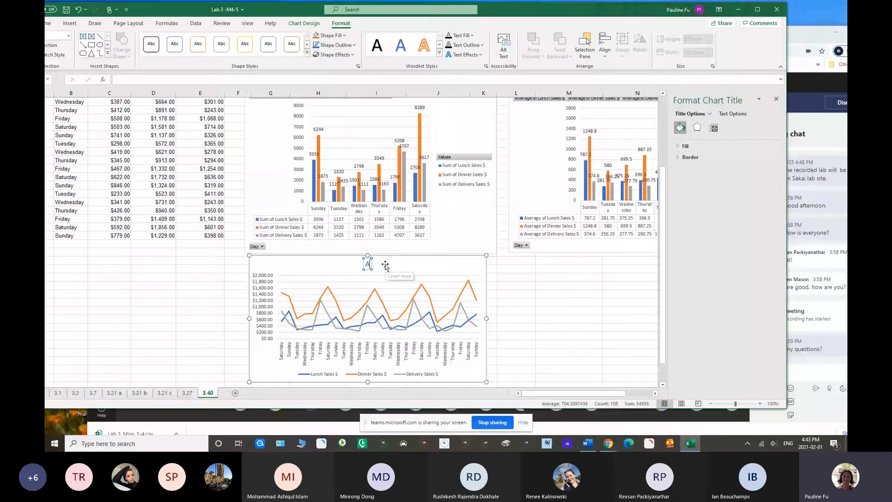
{"action": "type", "text": "pri"}
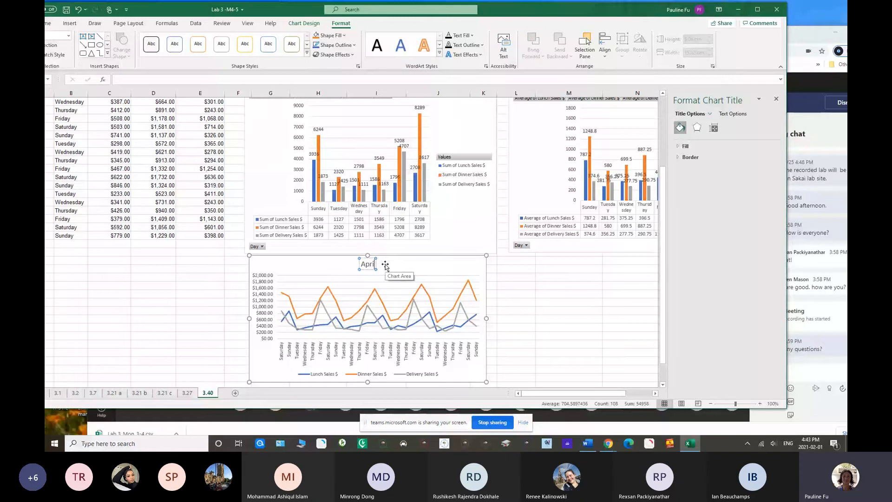
{"action": "type", "text": "l Sales"}
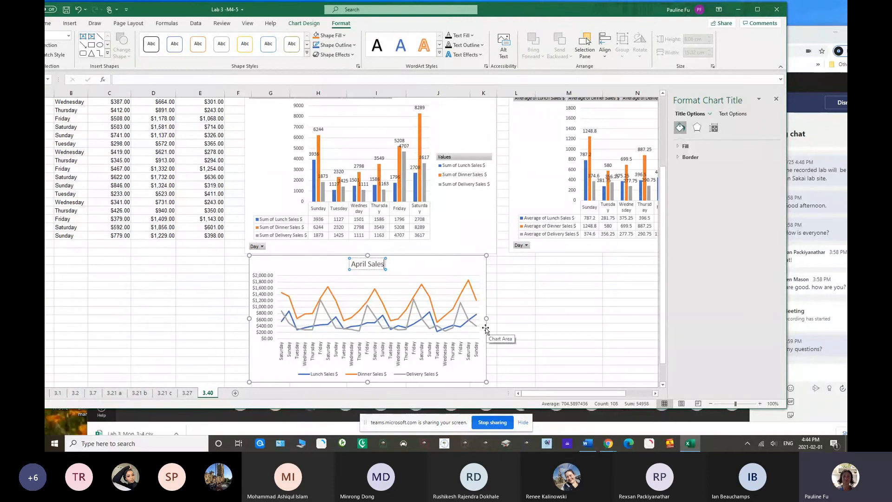
{"action": "left_click", "coordinate": [776, 98]}
{"action": "left_click_drag", "start_coordinate": [784, 183], "coordinate": [784, 123]}
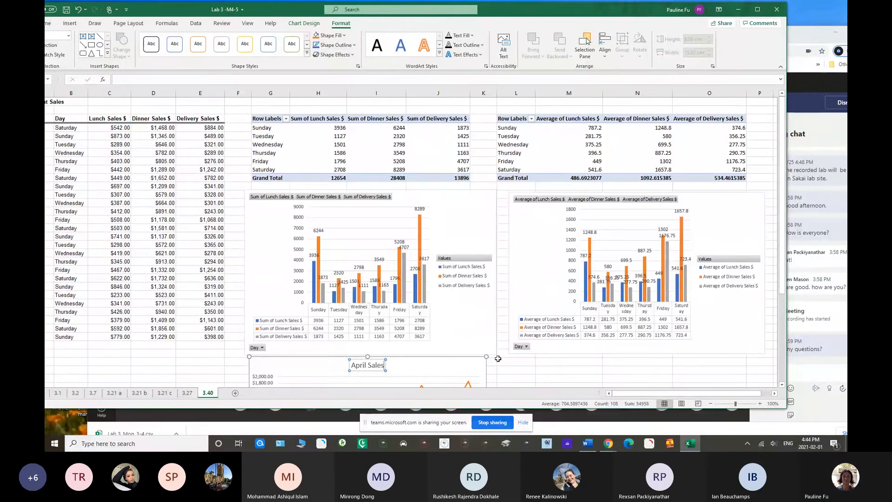
Switch to the Teams meeting, download the attendance list as Lab3_Mon-4-5 in the ITIS1P97 folder, and return to the meeting chat
{"action": "left_click", "coordinate": [807, 36]}
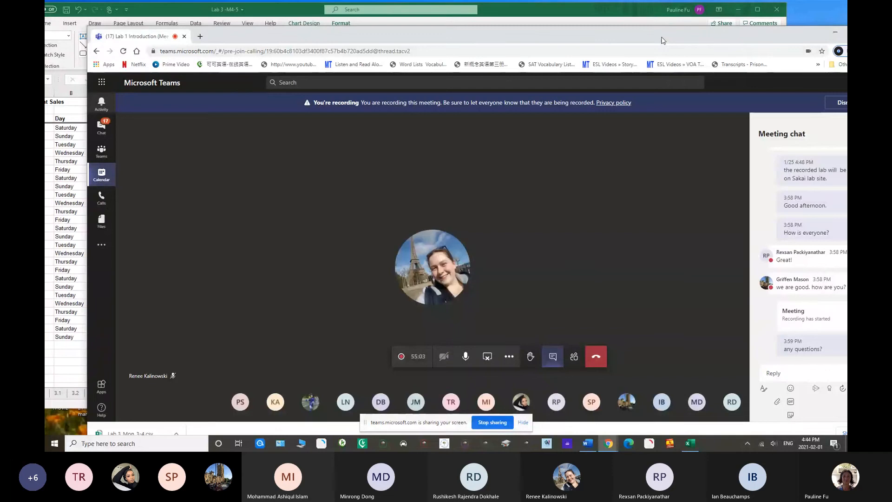
{"action": "left_click_drag", "start_coordinate": [661, 38], "coordinate": [598, 34]}
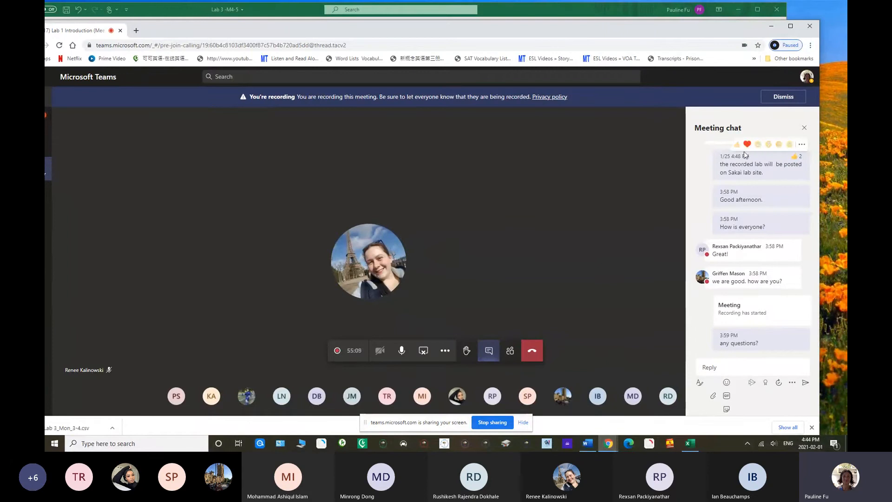
{"action": "left_click", "coordinate": [507, 352]}
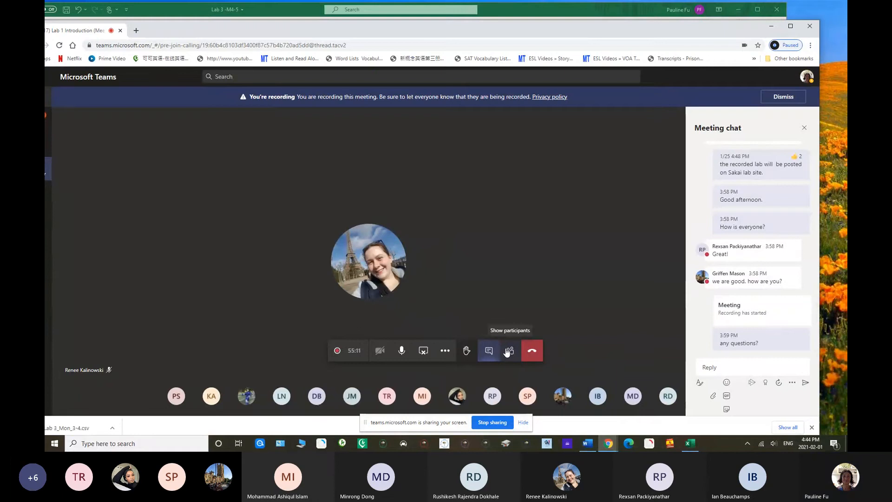
{"action": "left_click", "coordinate": [790, 130]}
{"action": "left_click", "coordinate": [748, 174]}
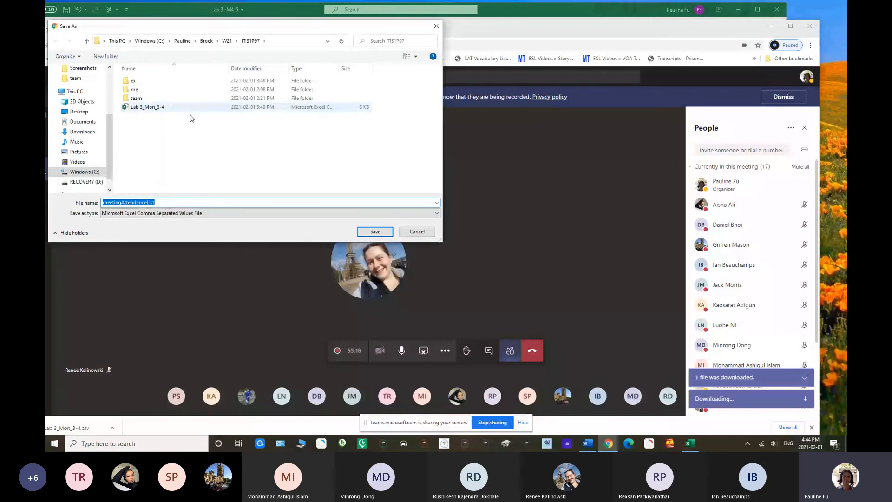
{"action": "type", "text": "Lab3_Mon"}
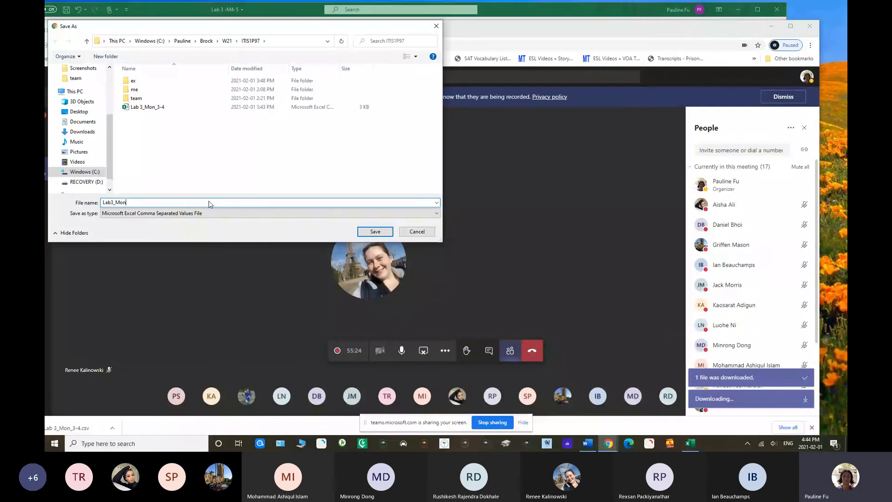
{"action": "type", "text": "-4-5"}
{"action": "key", "text": "Return"}
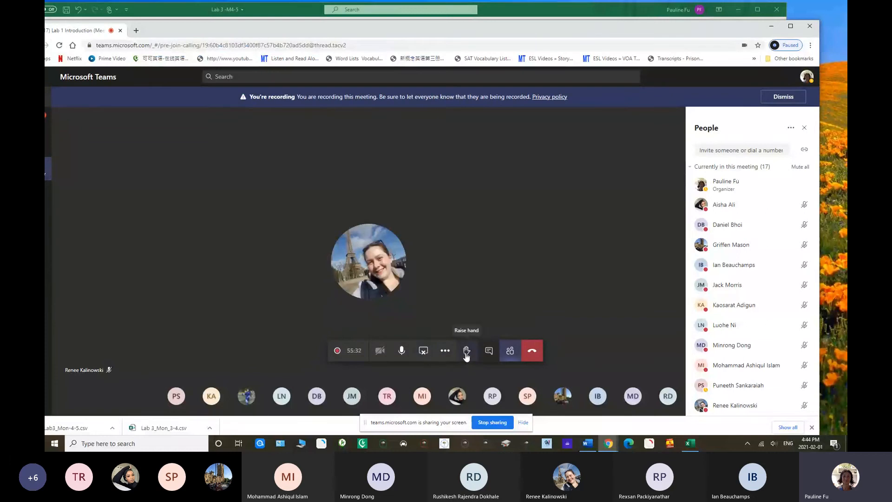
{"action": "left_click", "coordinate": [488, 351]}
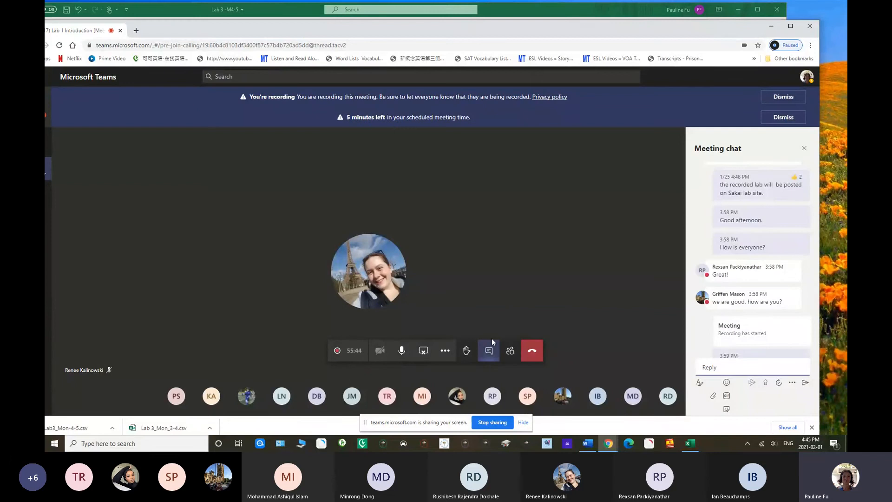
Switch to the Word handout and review the Lab Exercise 3 problem list from Problem 3.1 through Problem 3.21
{"action": "left_click_drag", "start_coordinate": [374, 31], "coordinate": [396, 90]}
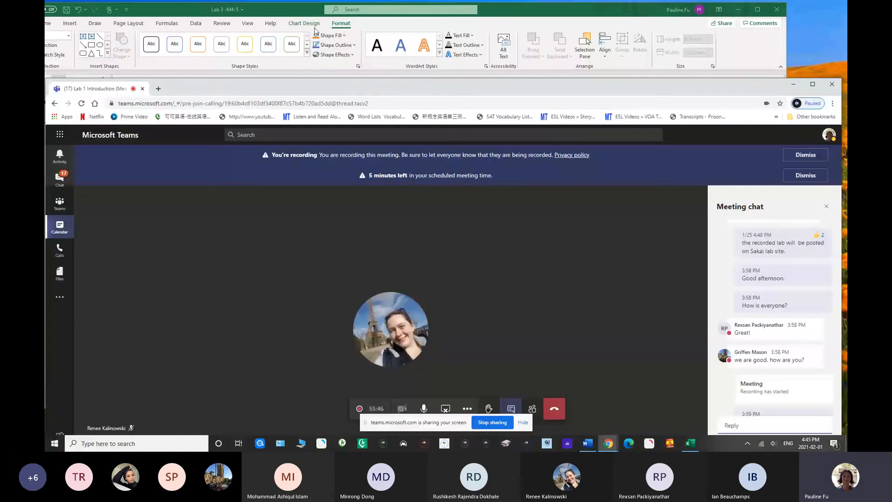
{"action": "left_click_drag", "start_coordinate": [298, 10], "coordinate": [434, 154]}
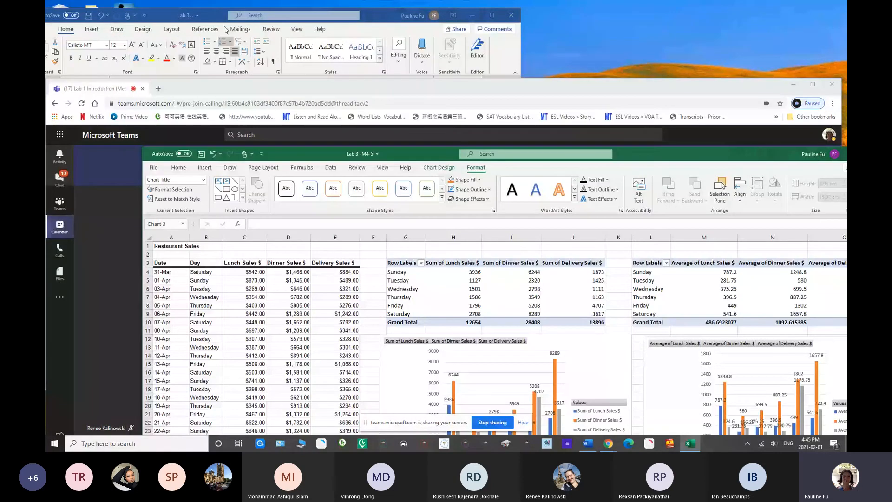
{"action": "left_click", "coordinate": [224, 29]}
{"action": "left_click_drag", "start_coordinate": [517, 274], "coordinate": [523, 131]}
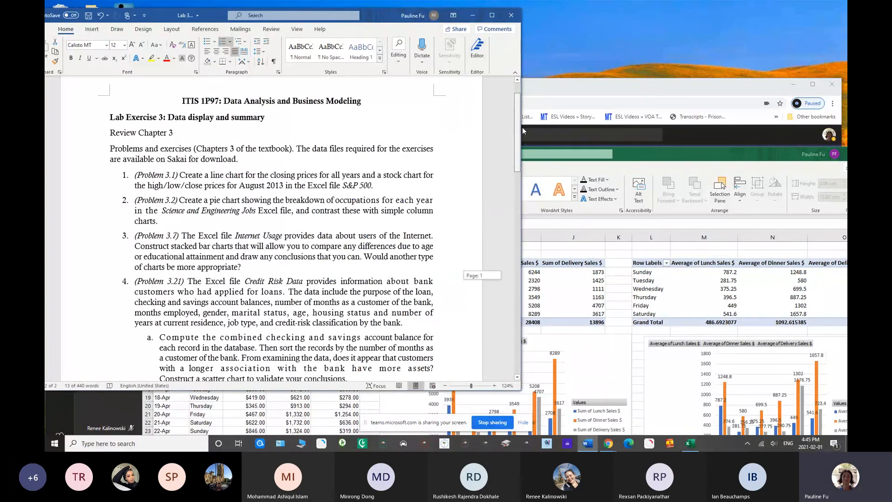
{"action": "left_click_drag", "start_coordinate": [522, 127], "coordinate": [524, 127]}
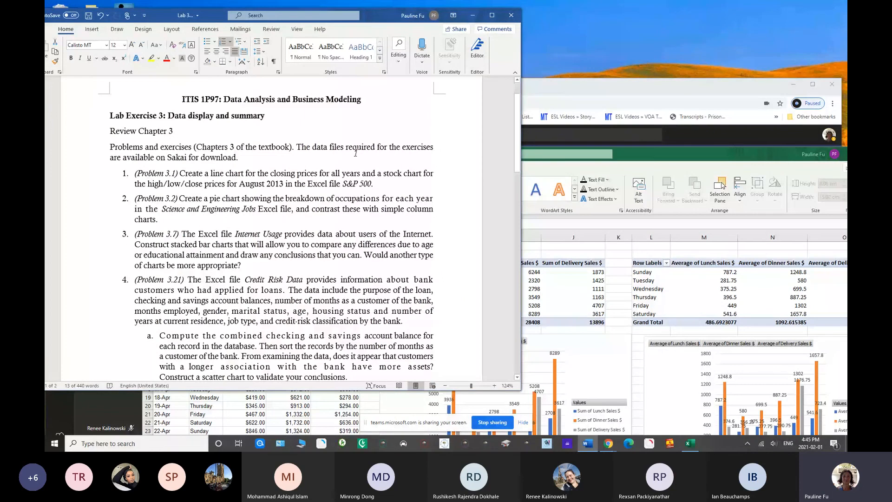
{"action": "left_click_drag", "start_coordinate": [356, 152], "coordinate": [309, 312]}
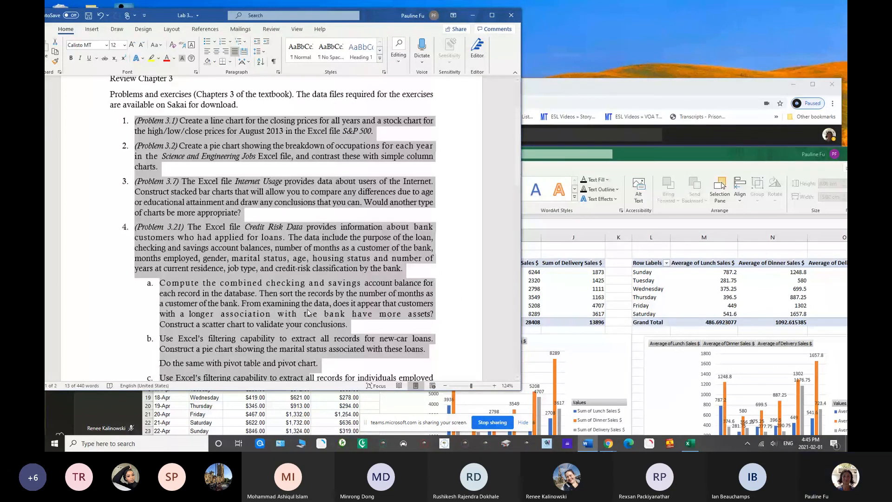
{"action": "left_click", "coordinate": [308, 313]}
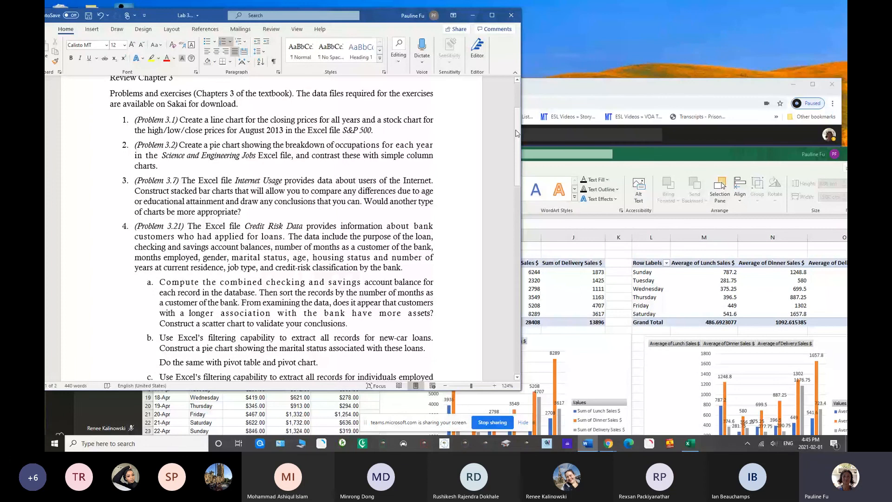
Bring the Restaurant Sales workbook in Excel forward, and return to the Teams meeting to stop sharing the screen
{"action": "left_click", "coordinate": [656, 165]}
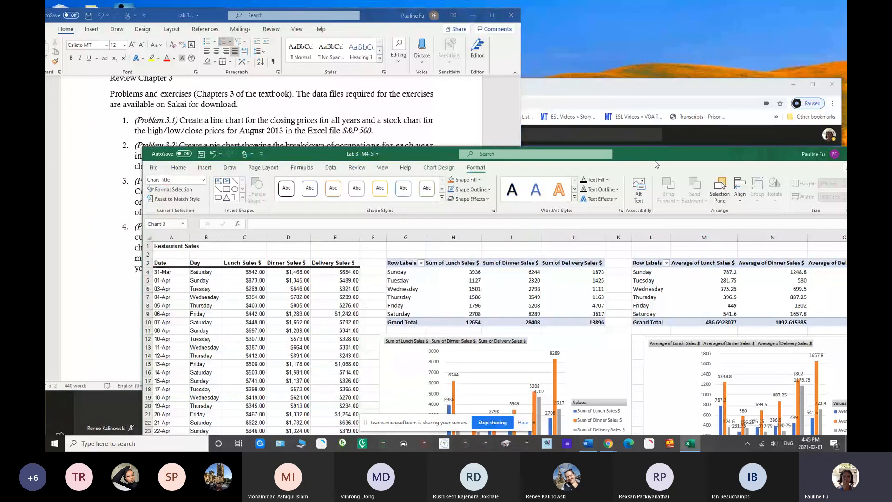
{"action": "left_click_drag", "start_coordinate": [655, 164], "coordinate": [445, 34]}
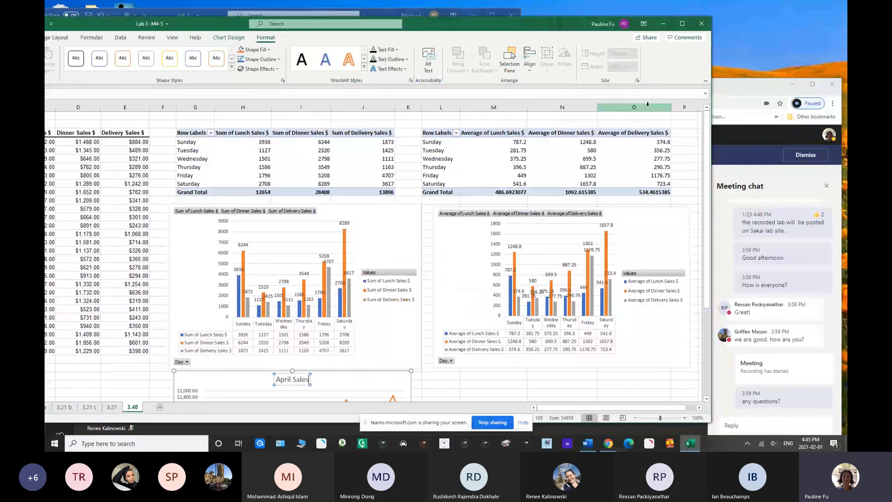
{"action": "key", "text": "alt+Tab"}
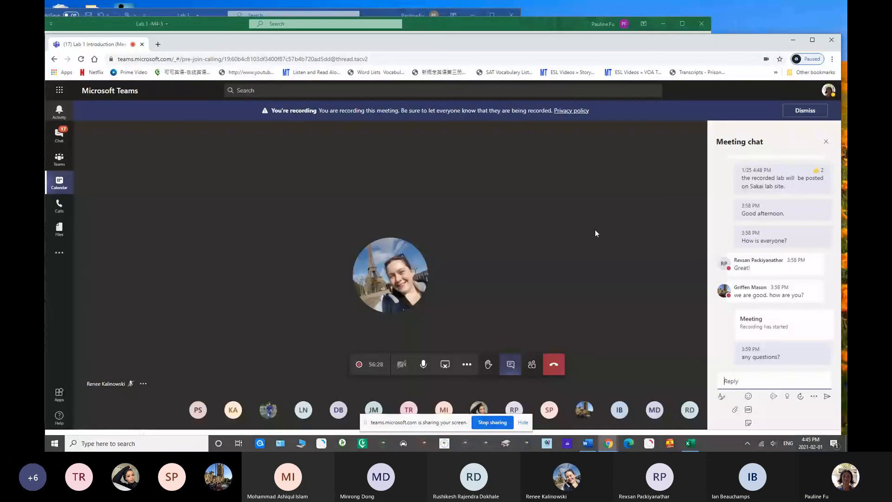
{"action": "left_click", "coordinate": [445, 365]}
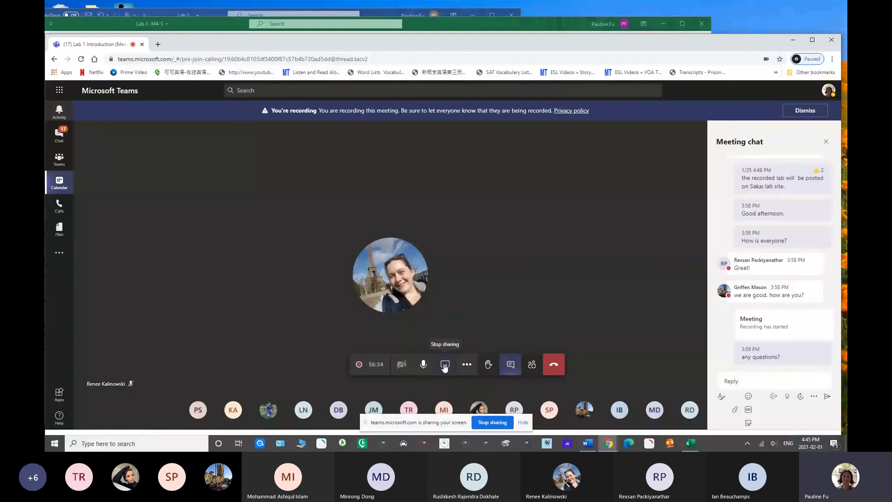